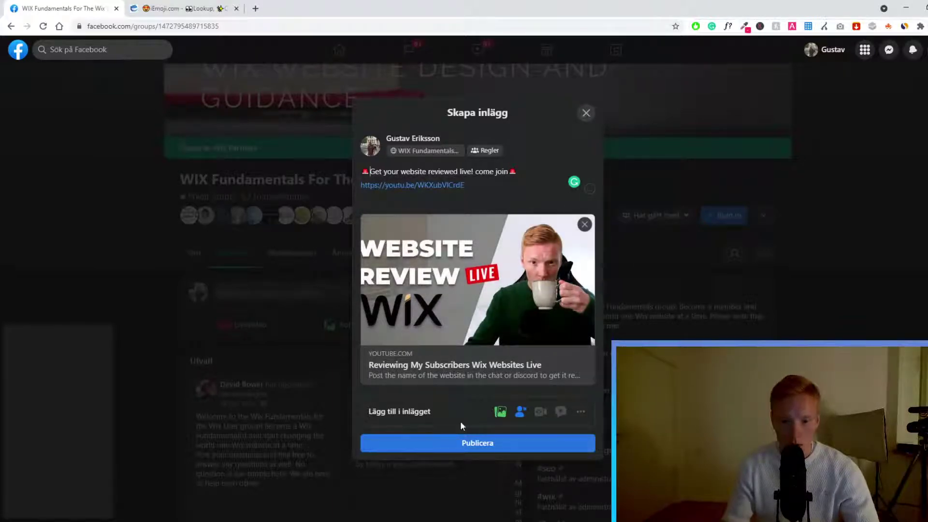
Publish the live website review post to the WIX Fundamentals group and check how it appears in the feed
left_click(463, 449)
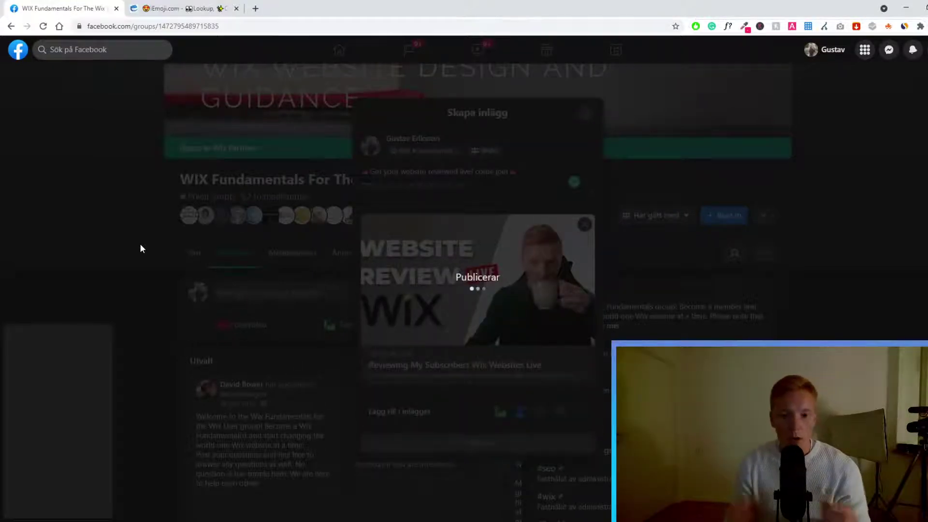
scroll(145, 253, "down", 6)
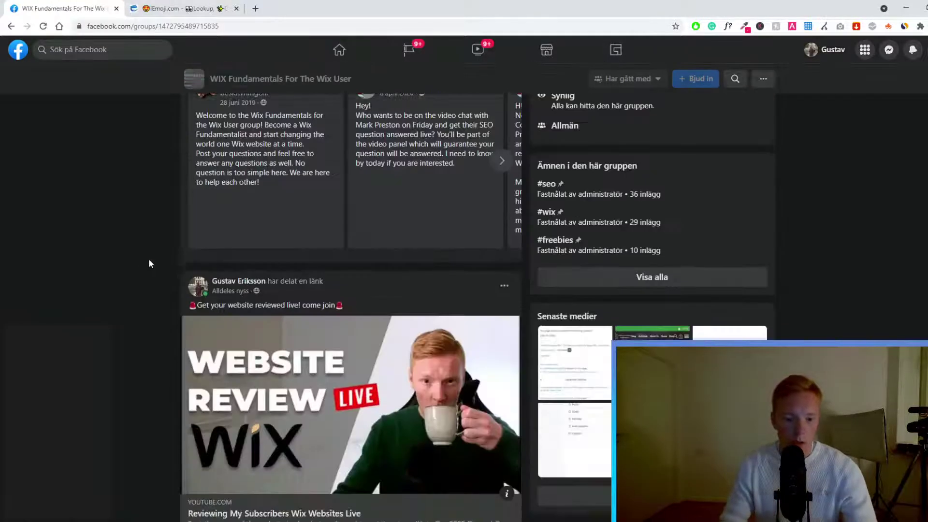
scroll(233, 236, "up", 2)
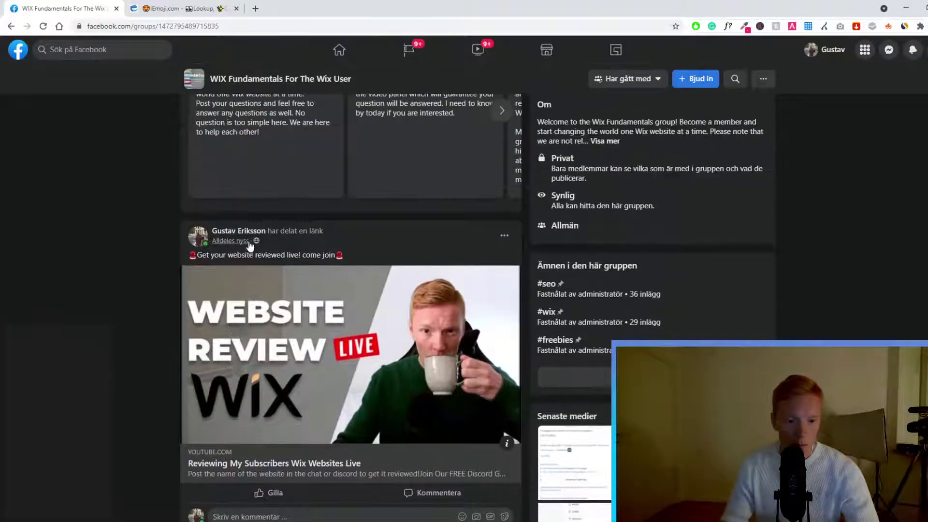
scroll(308, 241, "down", 2)
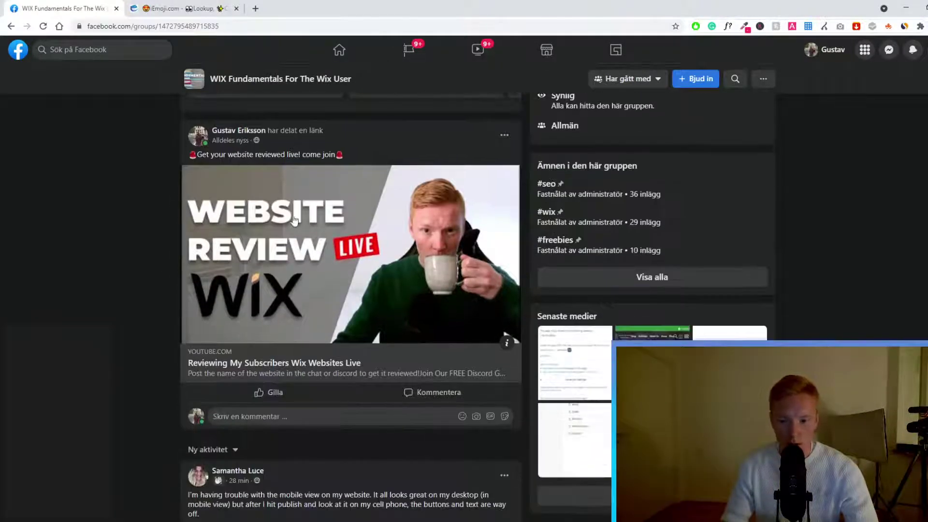
scroll(242, 145, "up", 4)
Close the iEmoji page and return to the discussion feed of the WIX Fundamentals group
left_click(231, 11)
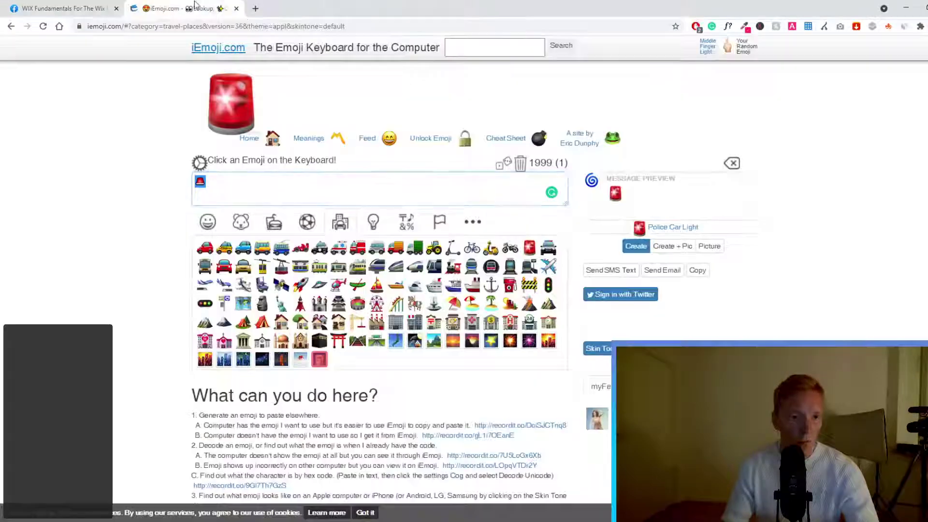
left_click(236, 9)
scroll(241, 290, "up", 2)
scroll(221, 263, "down", 3)
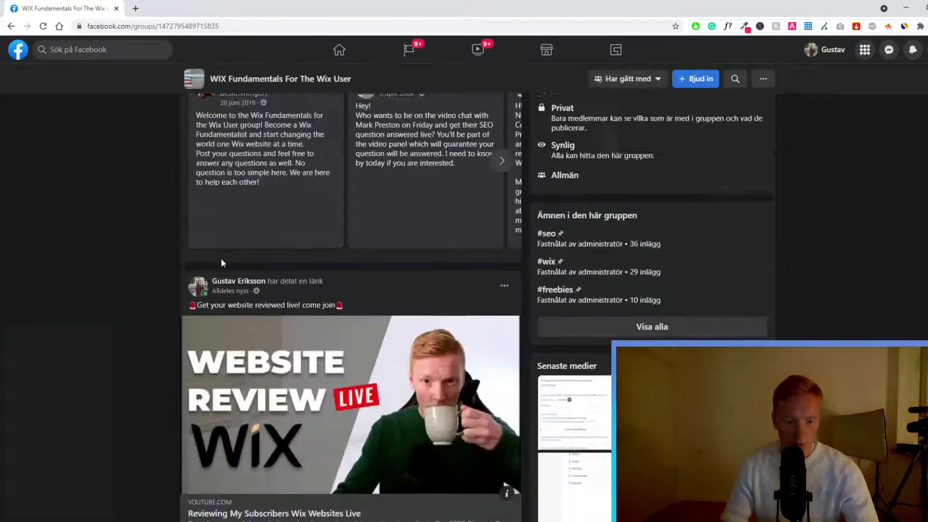
scroll(221, 261, "up", 4)
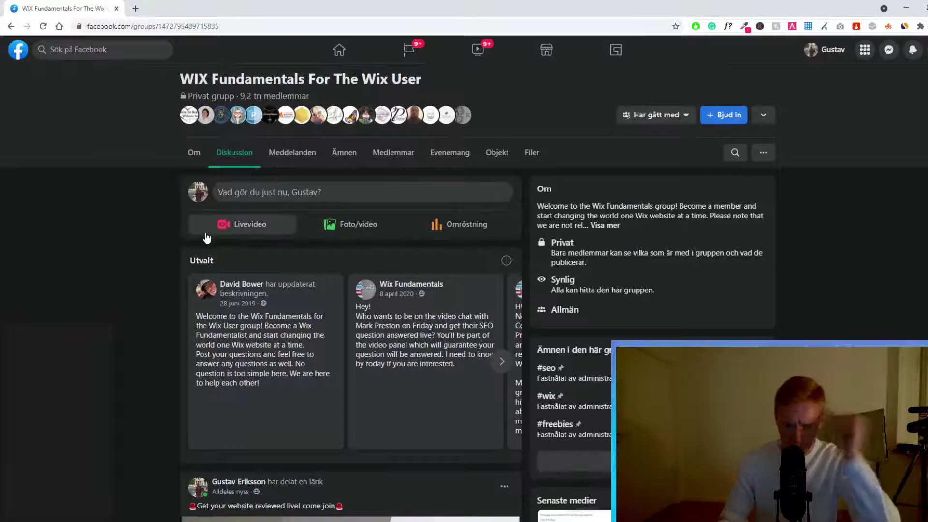
scroll(148, 201, "down", 2)
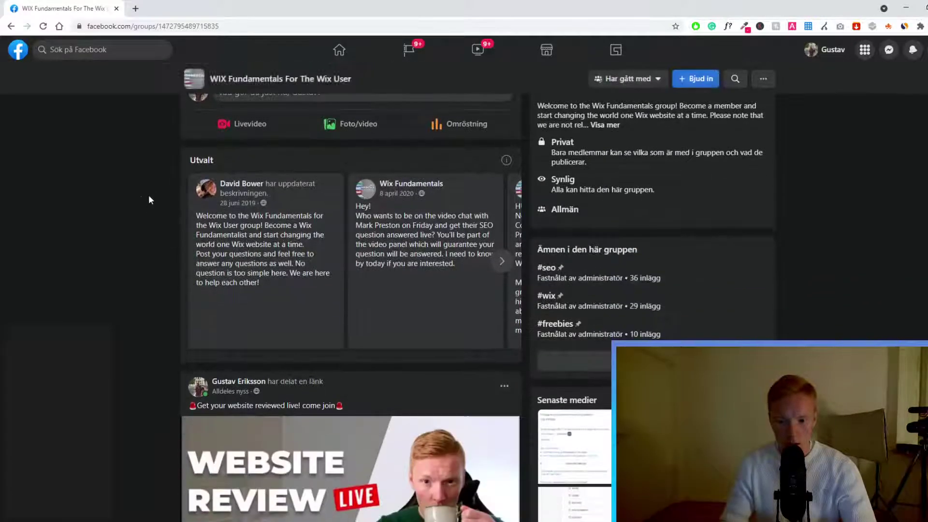
scroll(148, 199, "up", 3)
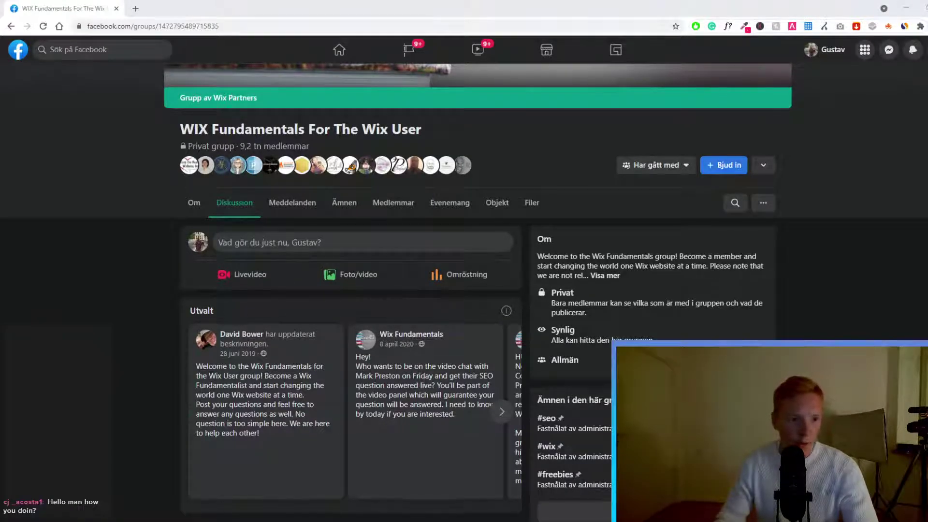
left_click(135, 8)
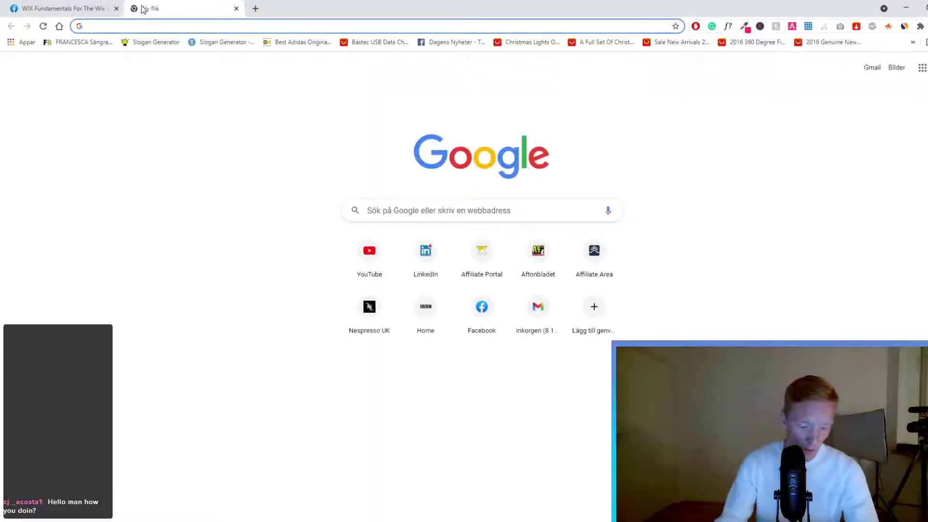
left_click(88, 12)
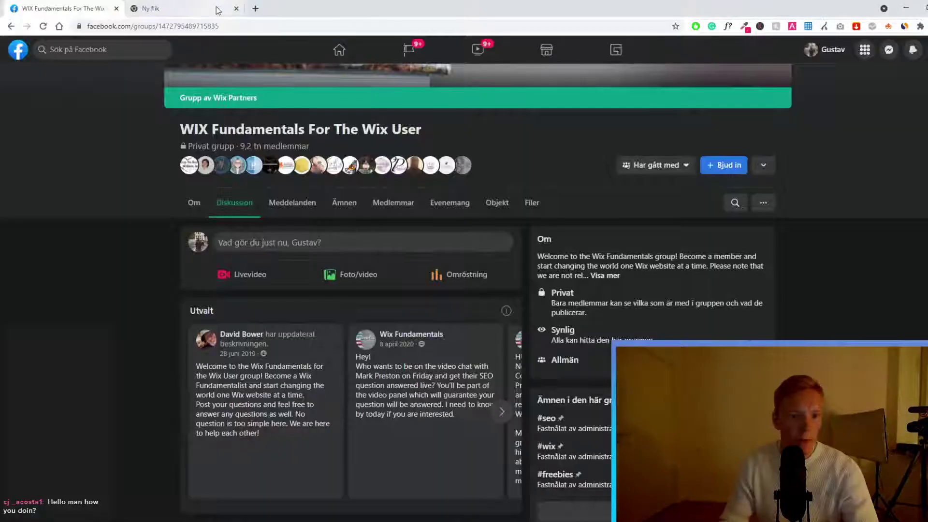
left_click(228, 11)
left_click(236, 8)
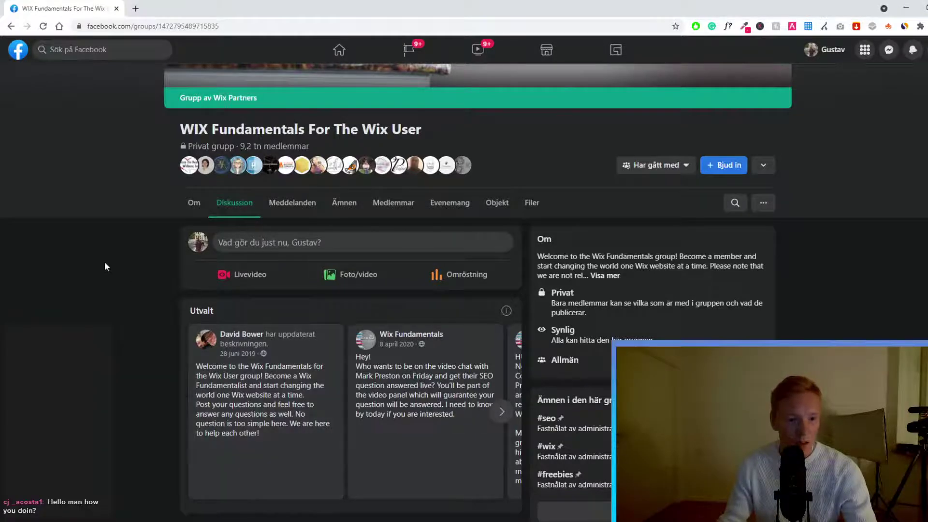
Open wix.com in a new tab
scroll(105, 262, "up", 4)
left_click(136, 11)
type("wx")
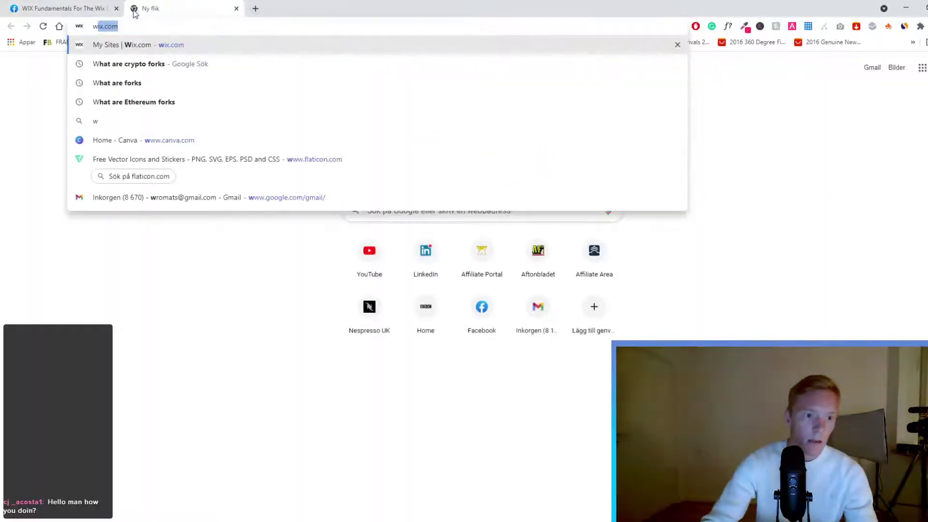
key("Return")
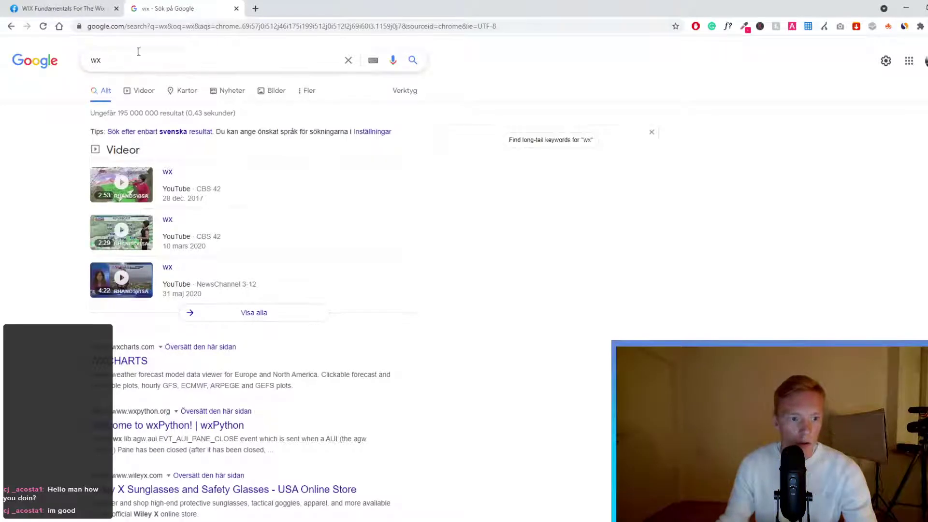
left_click(146, 27)
type("wix.com")
key("Return")
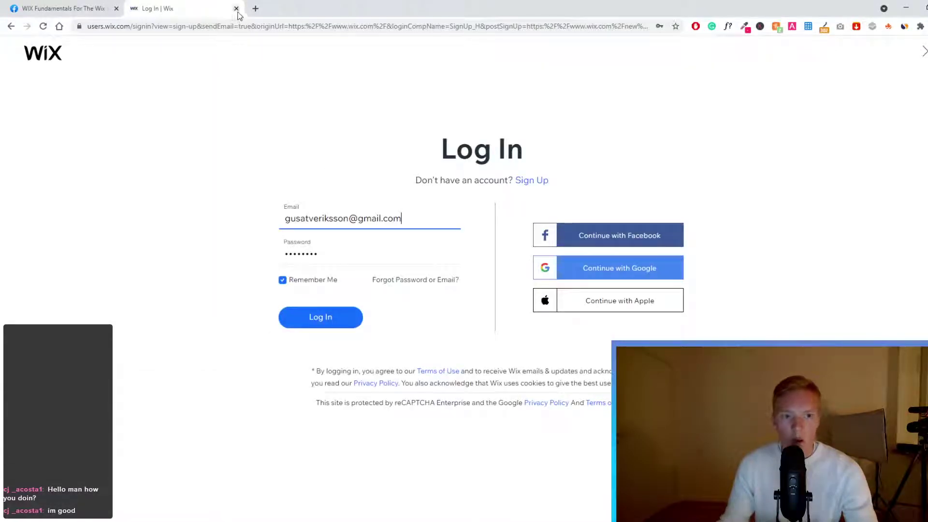
Close the Wix log-in page and go back to the Facebook group
left_click(77, 8)
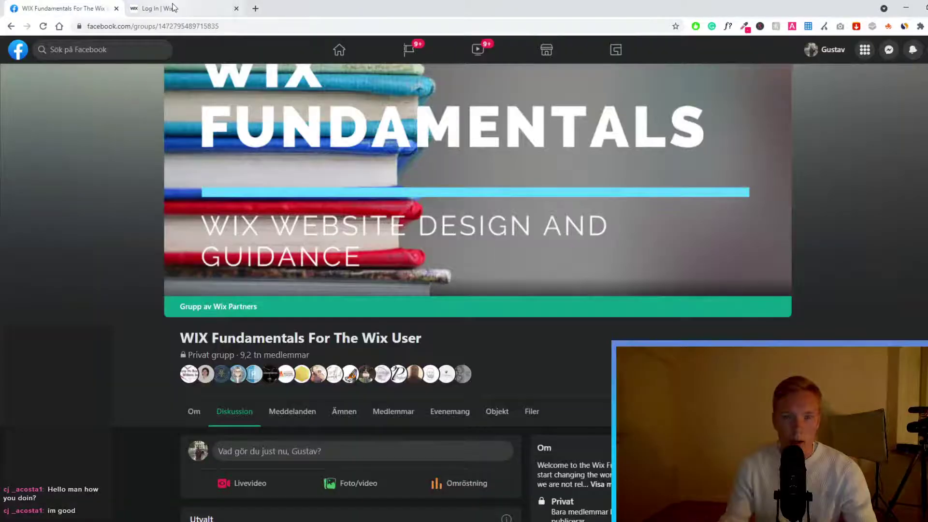
left_click(174, 8)
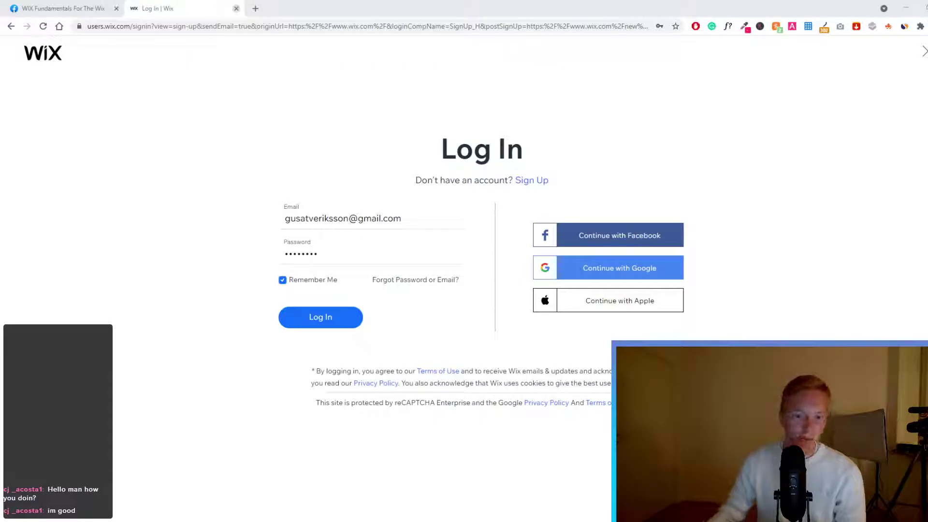
left_click(236, 8)
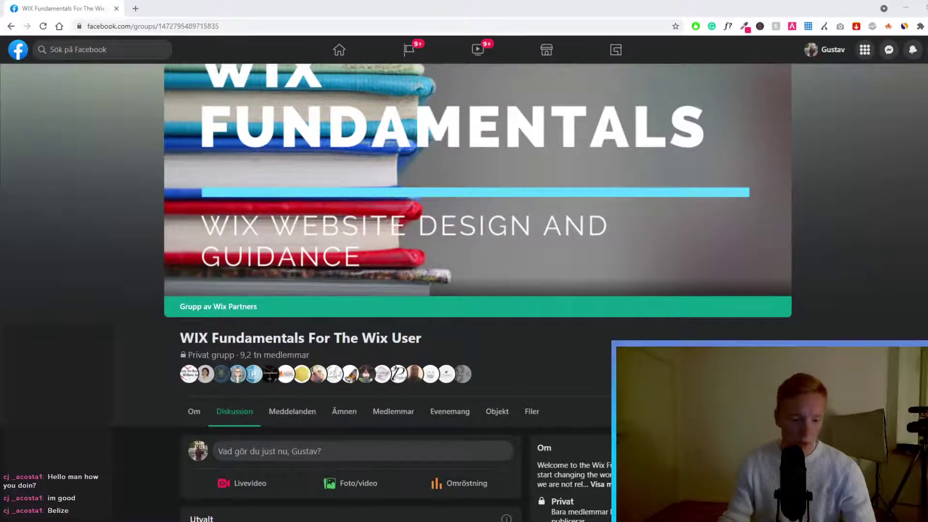
Search Google for Belize in a new tab and open the country's map in Google Maps
left_click(135, 9)
type("Belize")
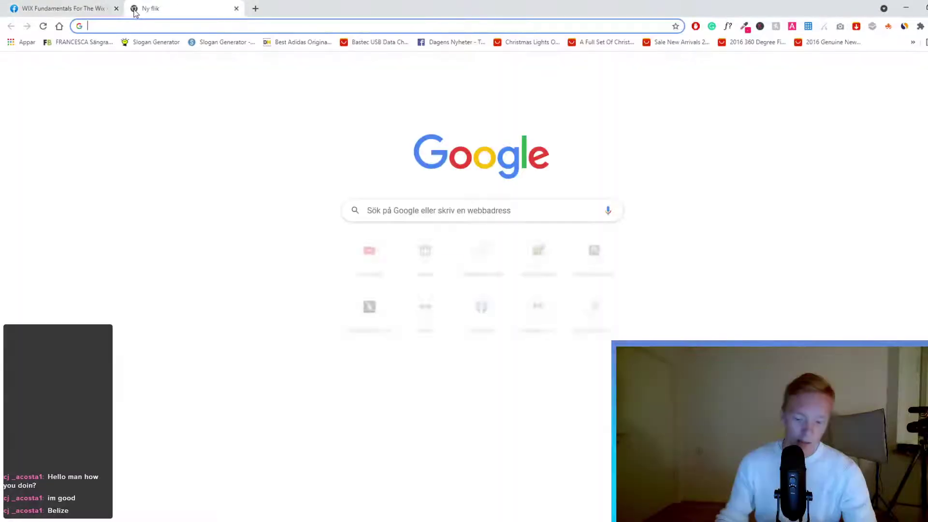
key("Return")
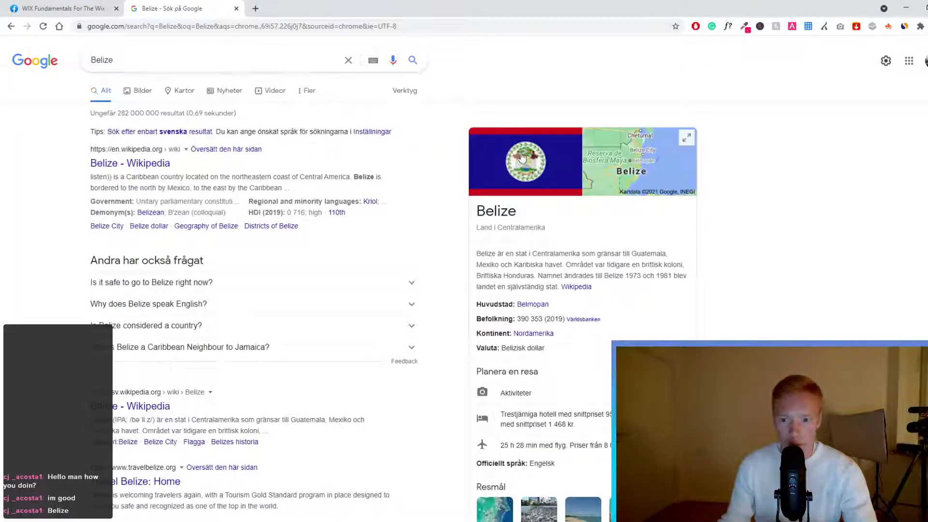
left_click(625, 203)
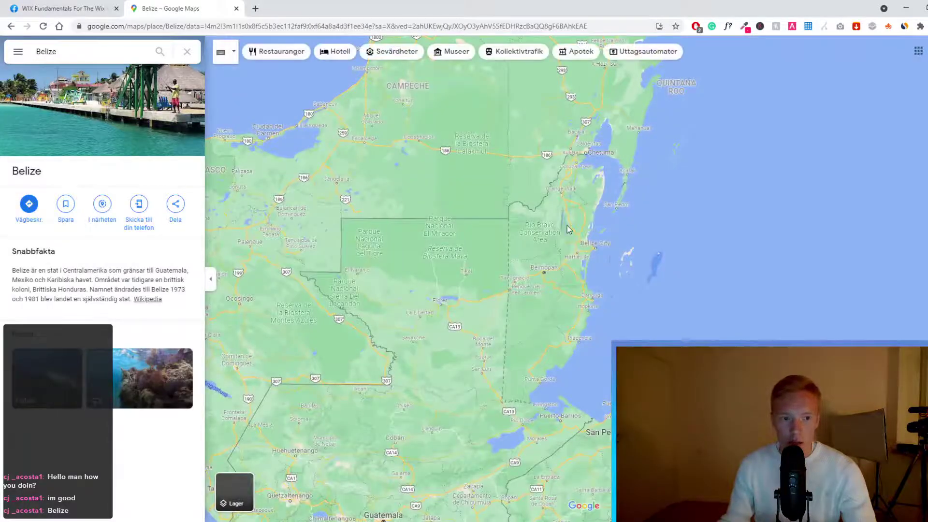
Examine where Belize lies in the Americas at globe scale and then its own coastline and cities
scroll(569, 228, "down", 5)
scroll(570, 230, "down", 5)
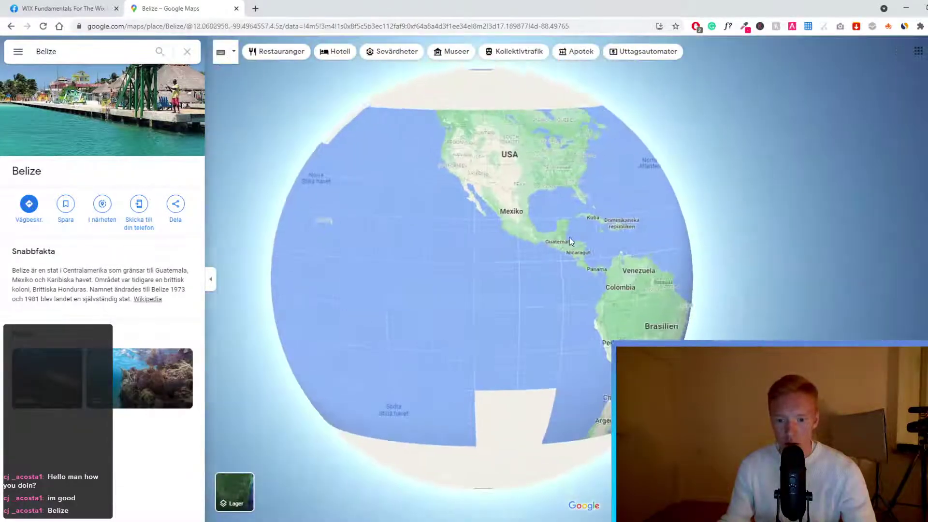
left_click_drag(569, 237, 517, 274)
scroll(532, 199, "up", 6)
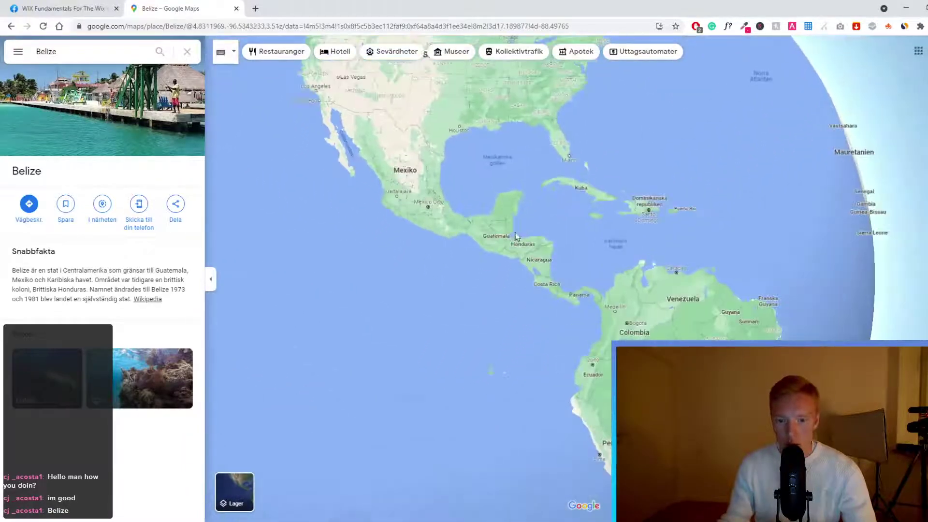
scroll(532, 199, "up", 5)
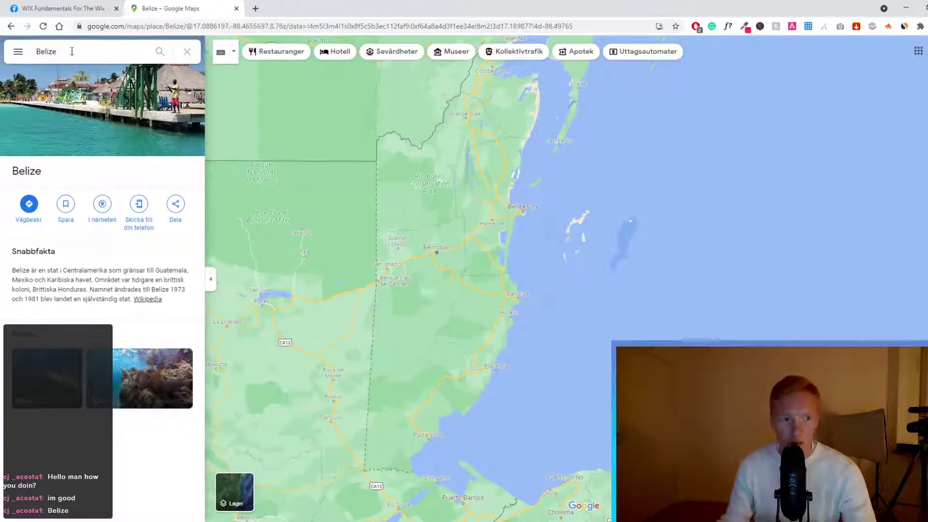
Return to the Belize search results and look through the country facts, travel information and pictures
left_click(11, 26)
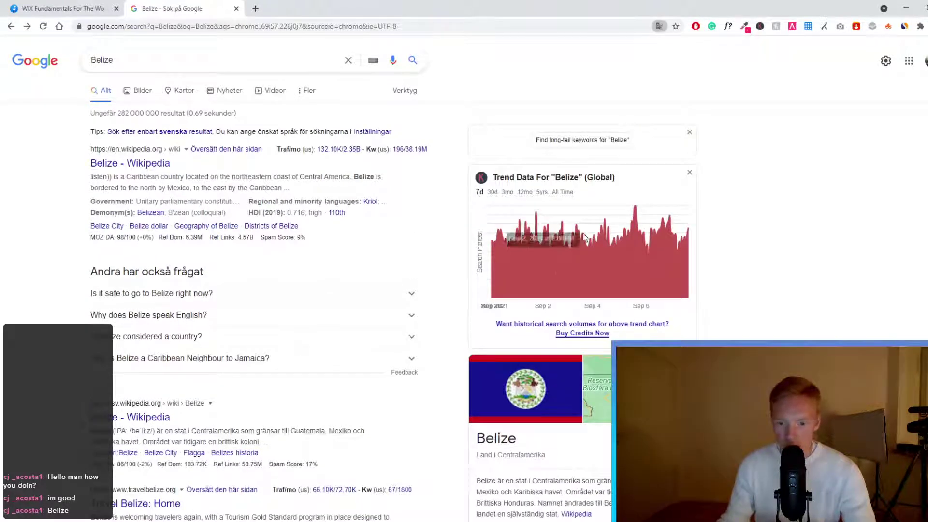
scroll(589, 275, "down", 5)
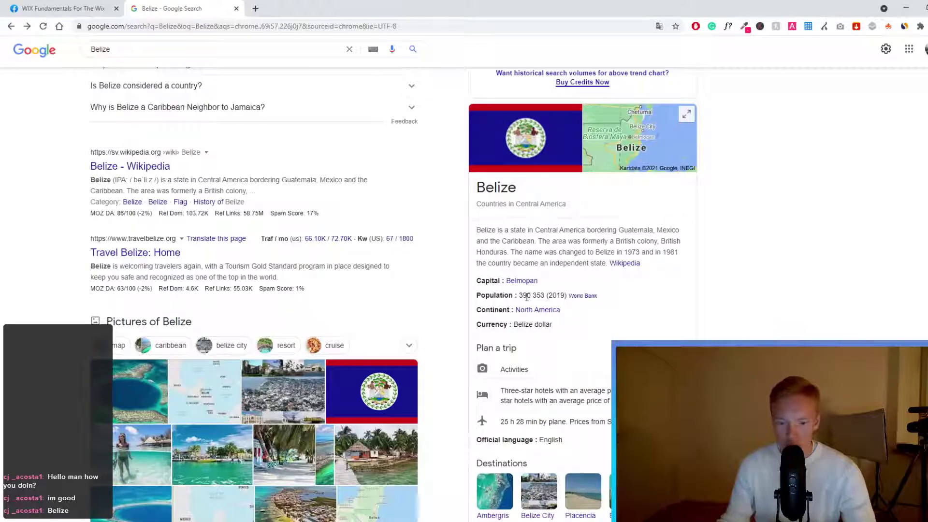
scroll(530, 294, "down", 4)
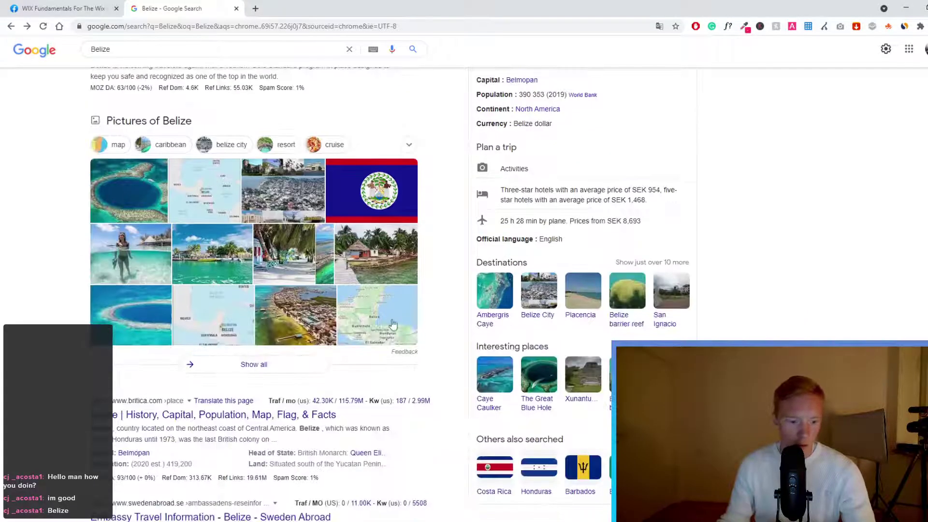
scroll(136, 146, "up", 8)
scroll(136, 145, "up", 1)
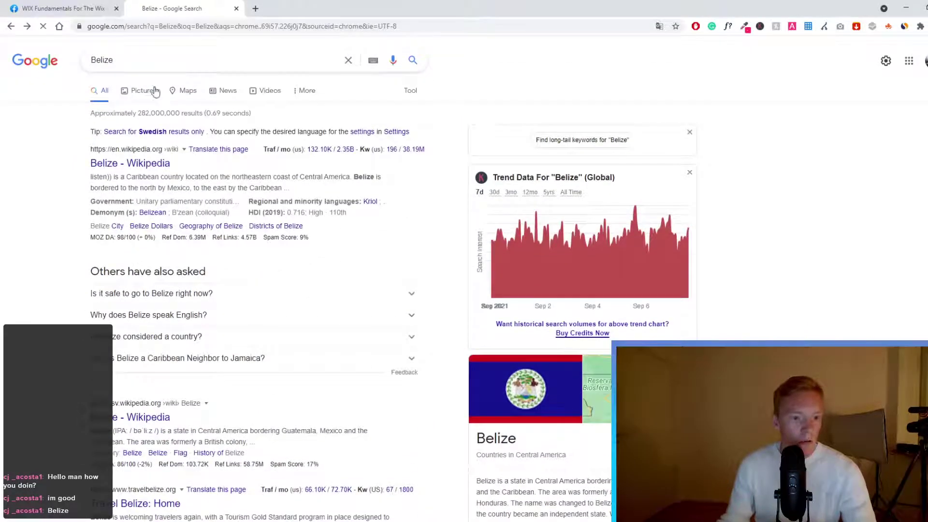
Show the image results for Belize and preview several photos, including Belize City, the Coco Plum resort and the Viator coastline view
left_click(148, 89)
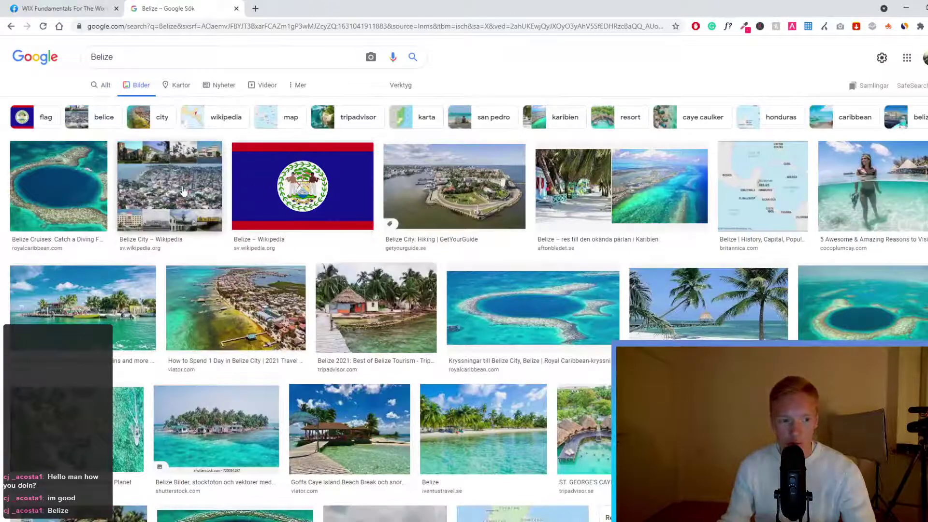
left_click(78, 195)
left_click(411, 145)
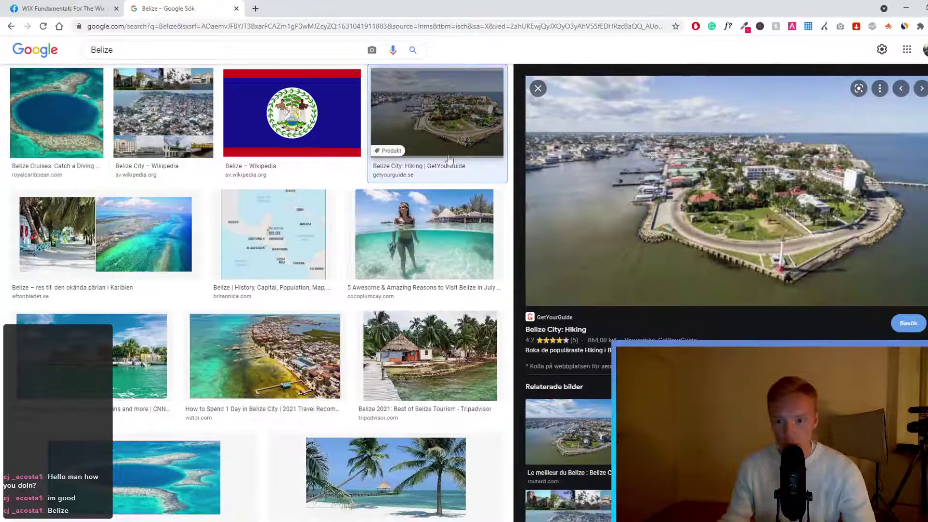
left_click(434, 205)
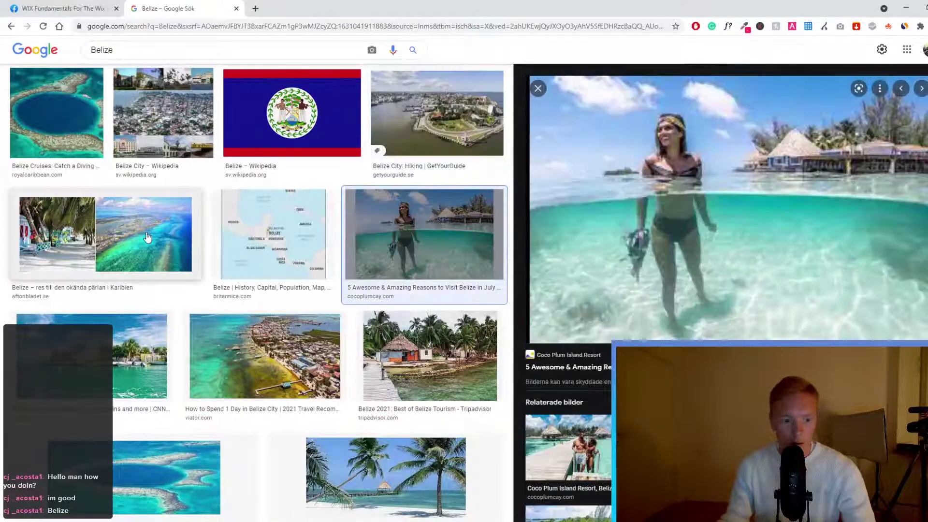
left_click(126, 231)
left_click(261, 355)
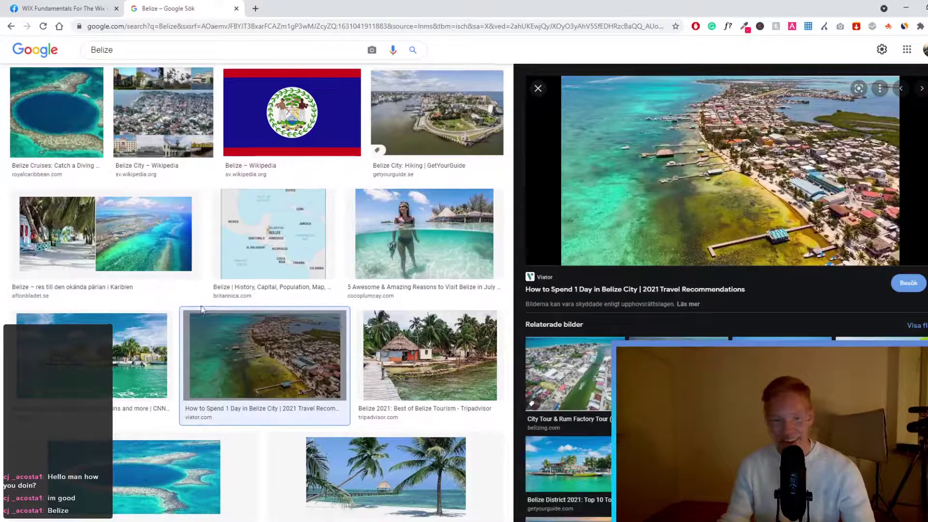
Browse further Belize image results and preview the Land of Belize beach house and the sea turtle photo
scroll(149, 316, "down", 7)
scroll(149, 221, "down", 5)
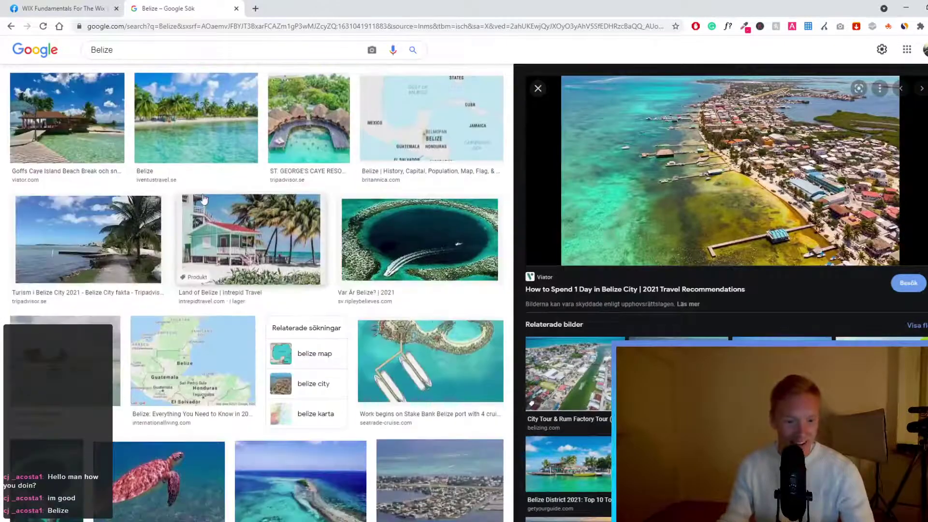
left_click(254, 235)
scroll(135, 264, "down", 4)
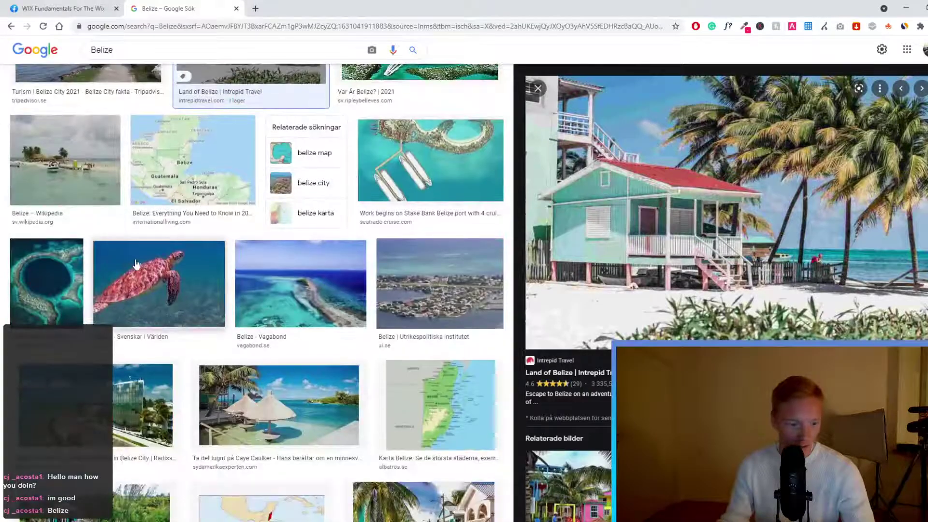
left_click(136, 264)
scroll(136, 263, "down", 4)
scroll(136, 263, "up", 4)
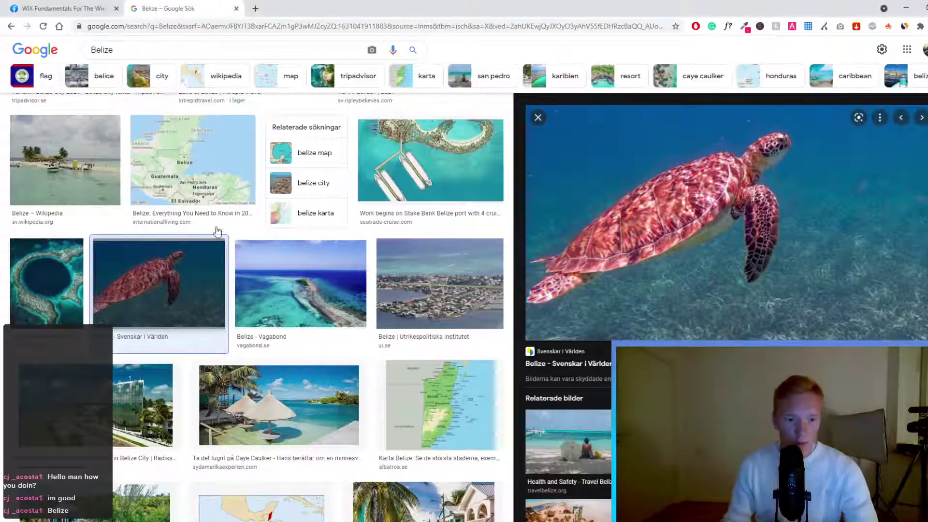
Leave the Belize image results, show Belize on the map and view its location between North and South America
scroll(217, 227, "up", 10)
scroll(216, 221, "up", 5)
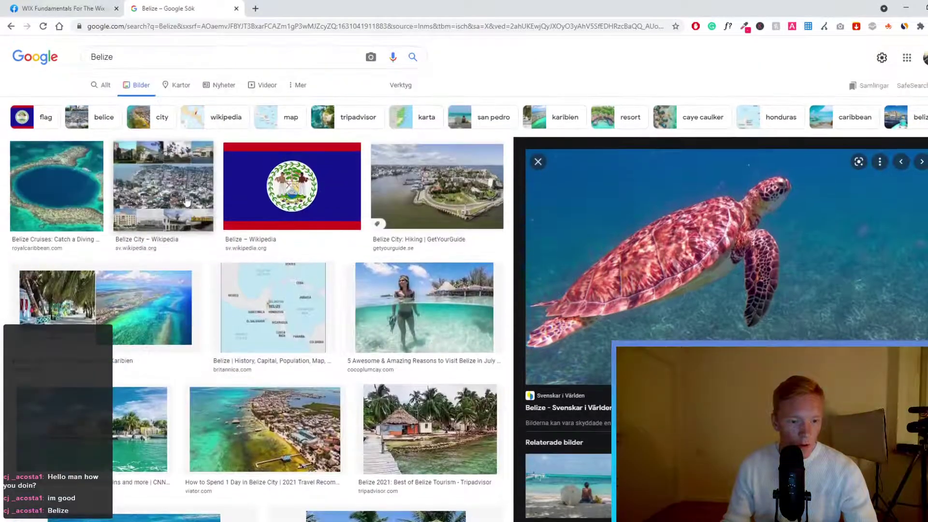
left_click(98, 85)
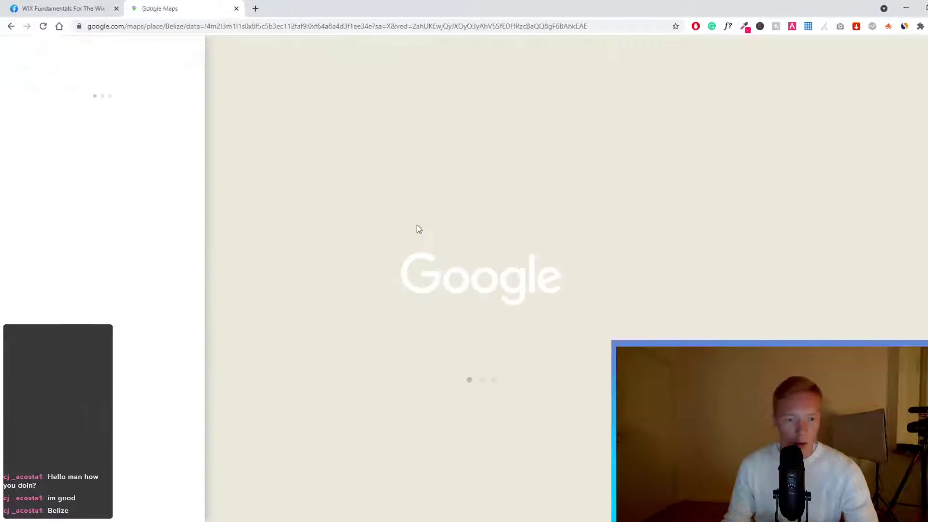
scroll(446, 225, "down", 5)
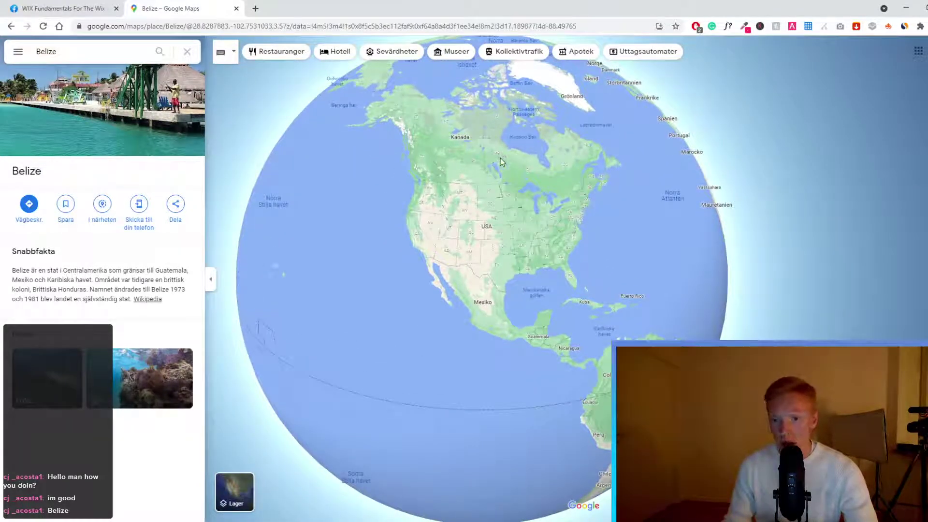
left_click_drag(503, 258, 421, 211)
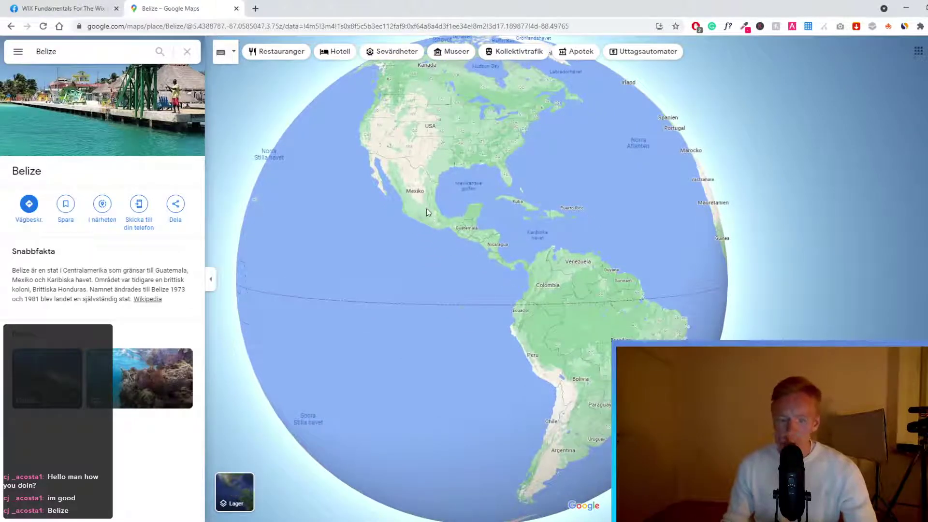
scroll(426, 211, "up", 3)
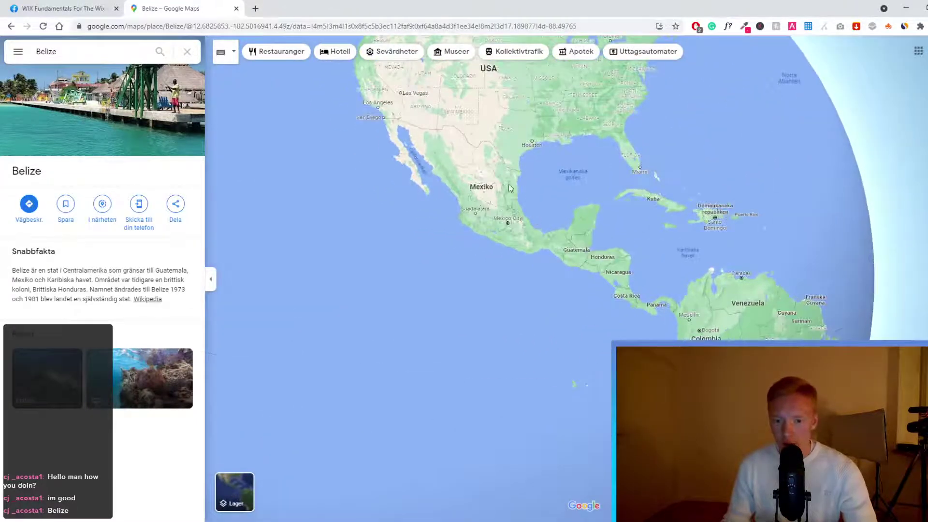
Examine Central America from Belize down to Panama and the neighbouring north of South America, including Colombia and Venezuela
left_click_drag(510, 189, 455, 159)
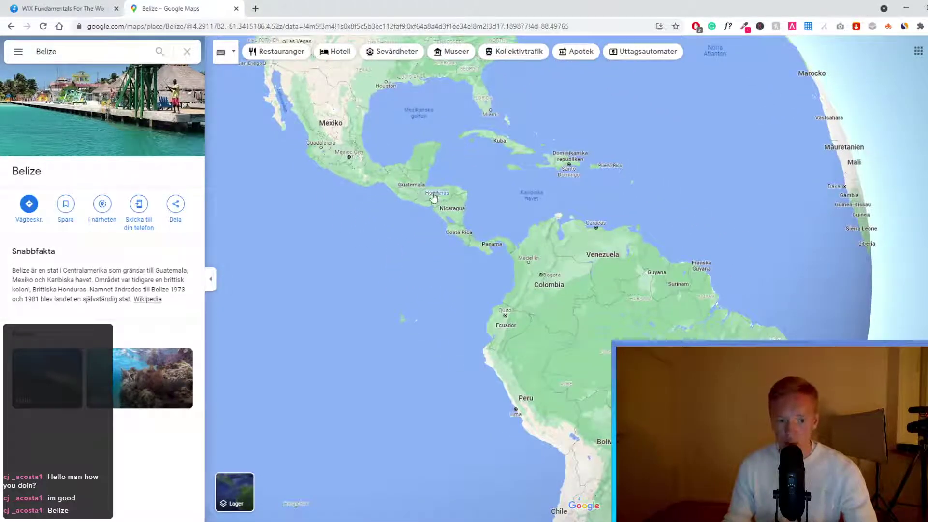
scroll(488, 180, "up", 1)
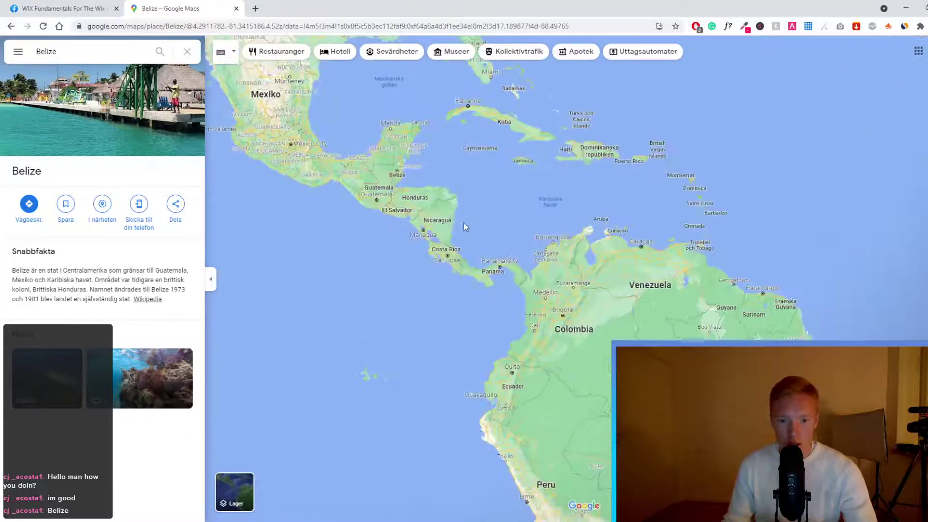
left_click_drag(456, 221, 427, 166)
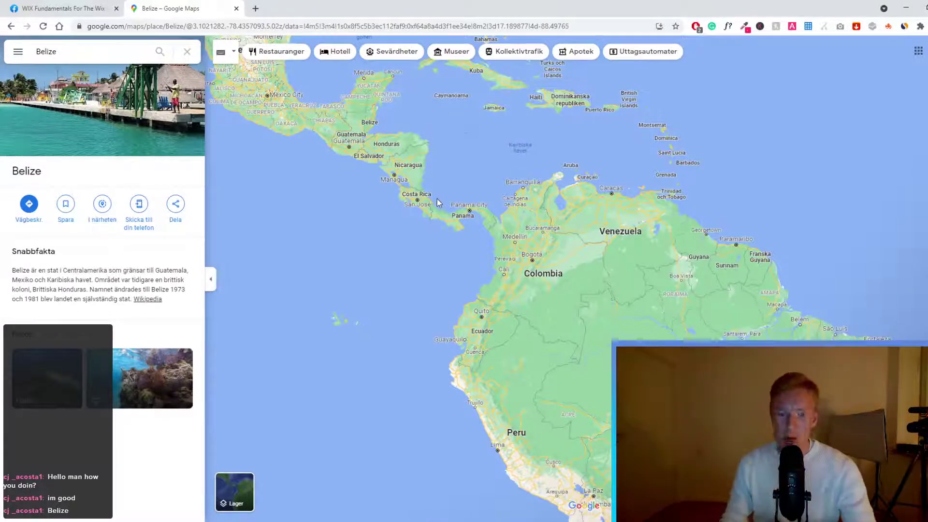
scroll(467, 220, "up", 2)
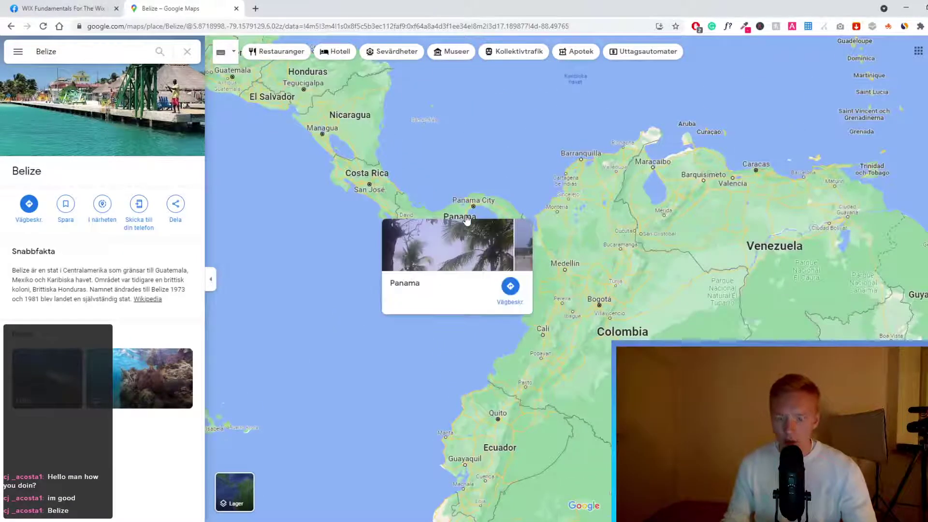
left_click_drag(703, 176, 502, 155)
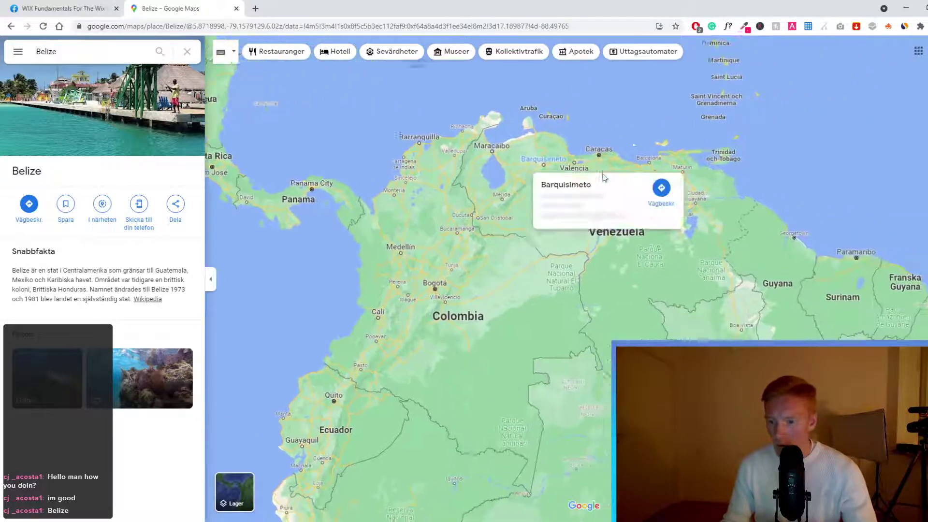
scroll(514, 236, "down", 2)
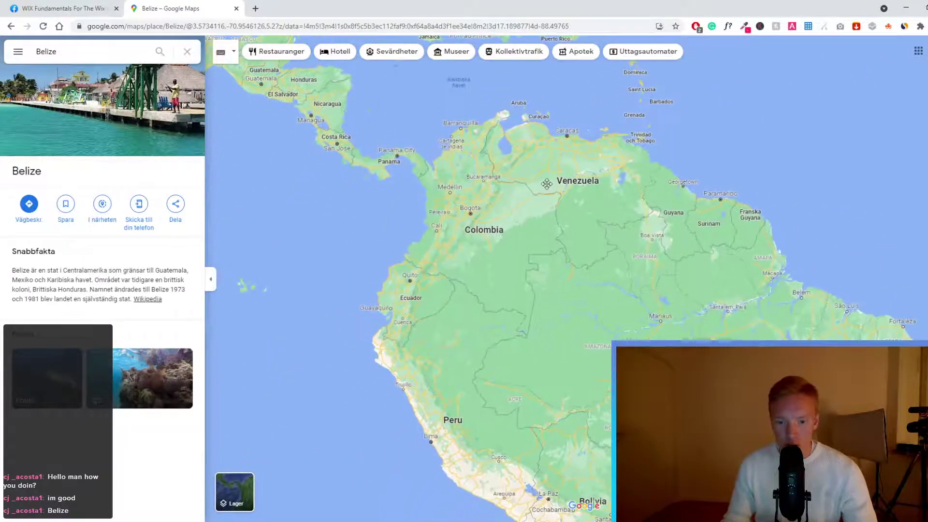
Examine Cuba on the map and its position relative to Florida, the Bahamas and Belize
left_click_drag(544, 221, 585, 335)
left_click_drag(484, 87, 488, 265)
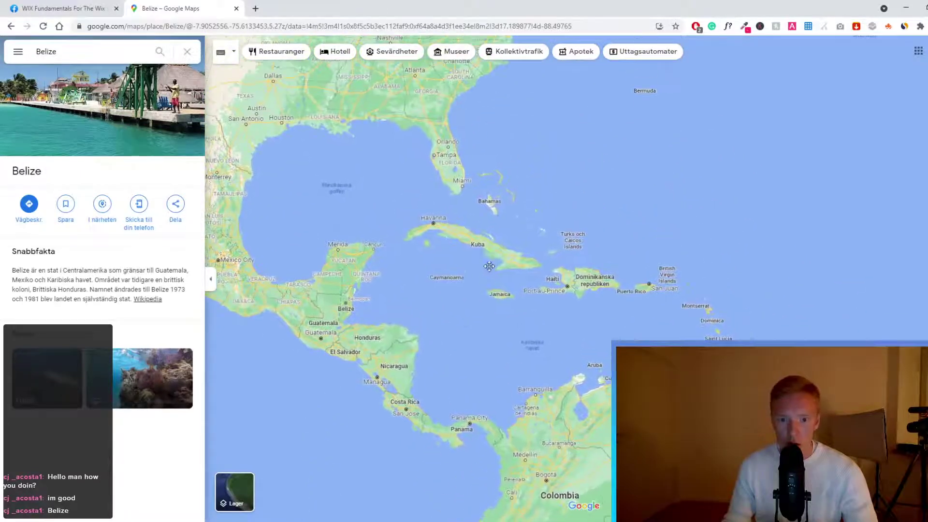
scroll(507, 215, "up", 2)
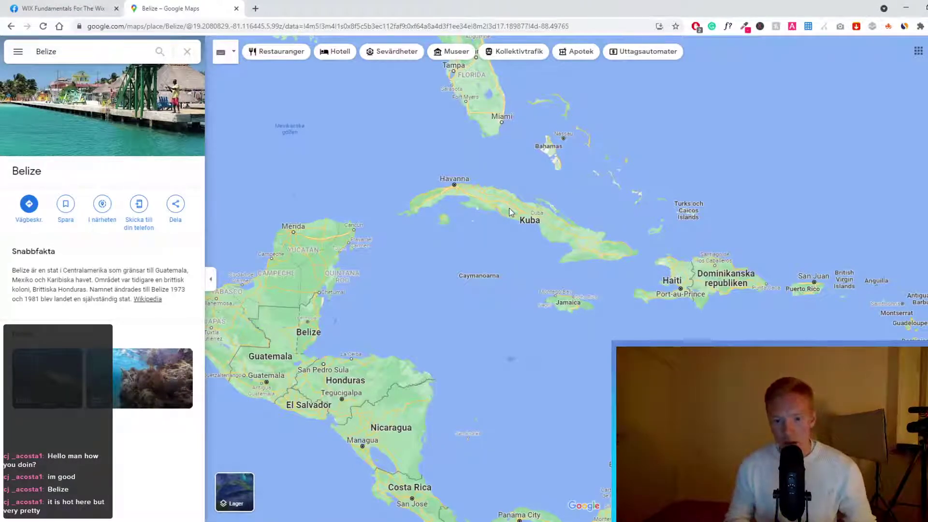
scroll(509, 208, "up", 5)
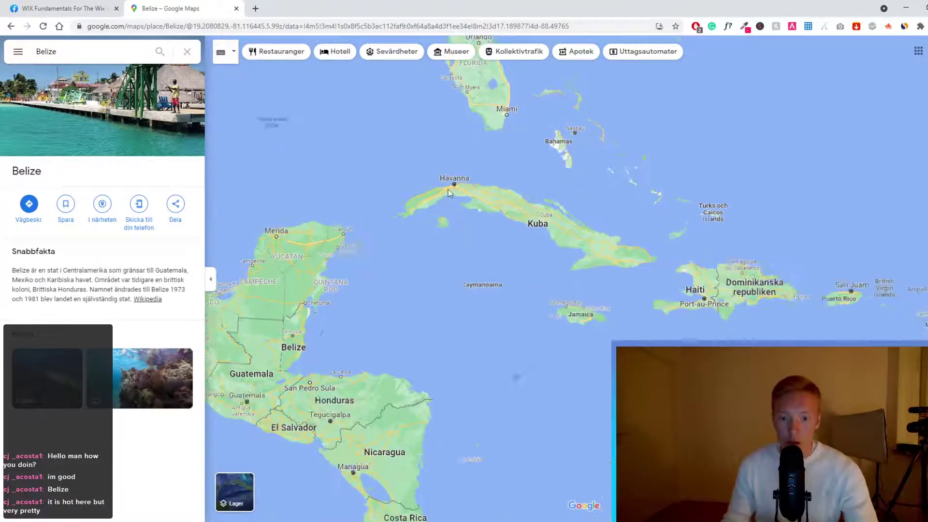
scroll(517, 211, "down", 6)
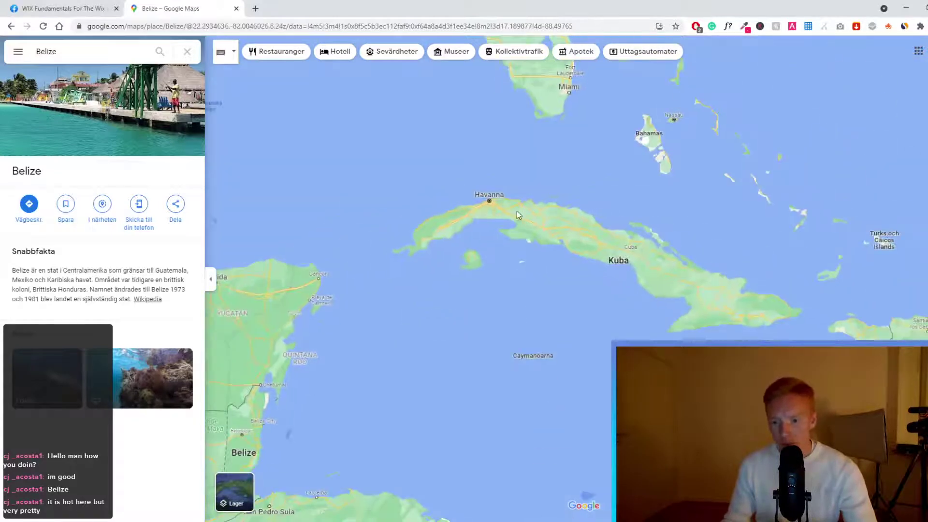
left_click_drag(495, 232, 488, 234)
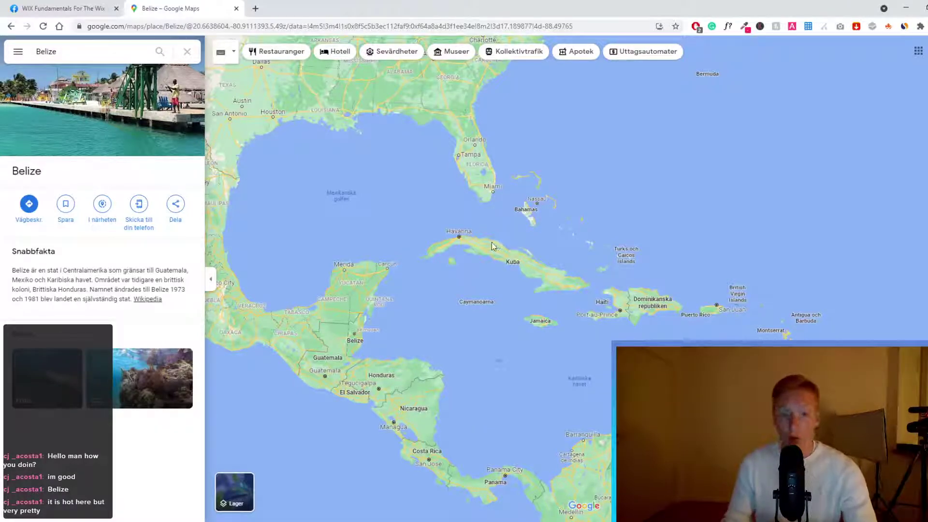
scroll(493, 245, "up", 4)
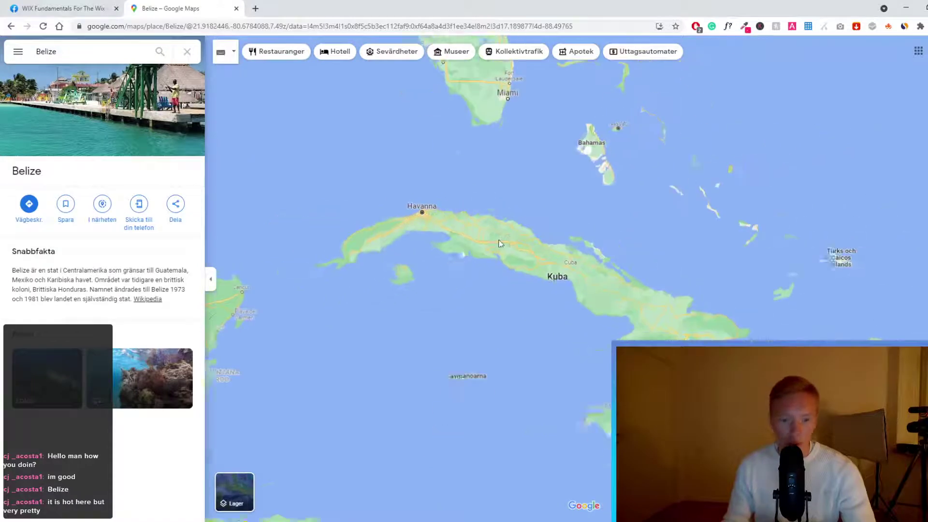
scroll(575, 261, "down", 2)
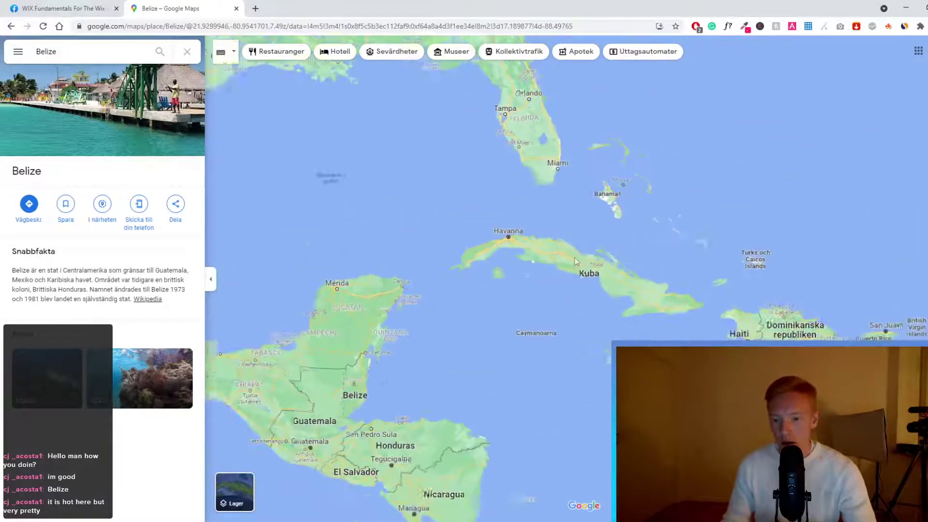
scroll(575, 261, "down", 3)
Survey South America on the map, and continue around the globe past Asia to Europe
left_click_drag(636, 375, 438, 163)
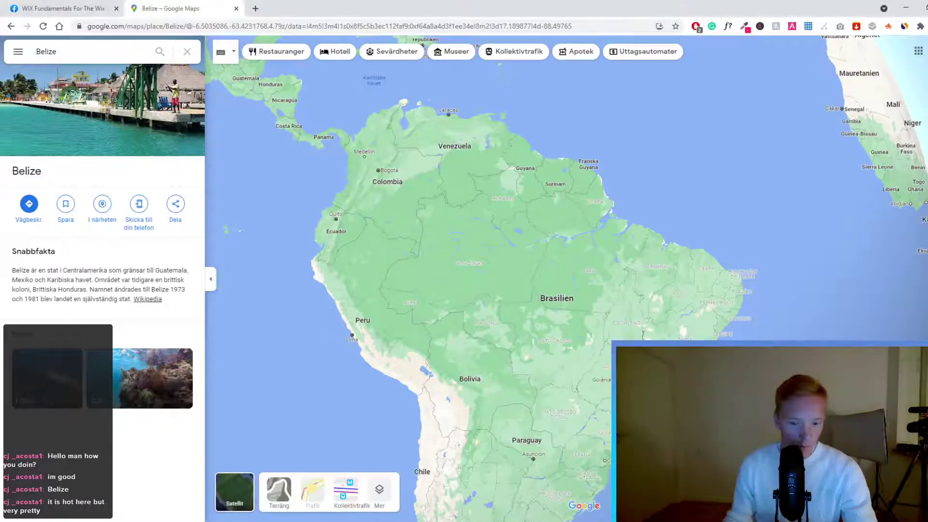
scroll(528, 220, "down", 3)
left_click_drag(528, 220, 387, 222)
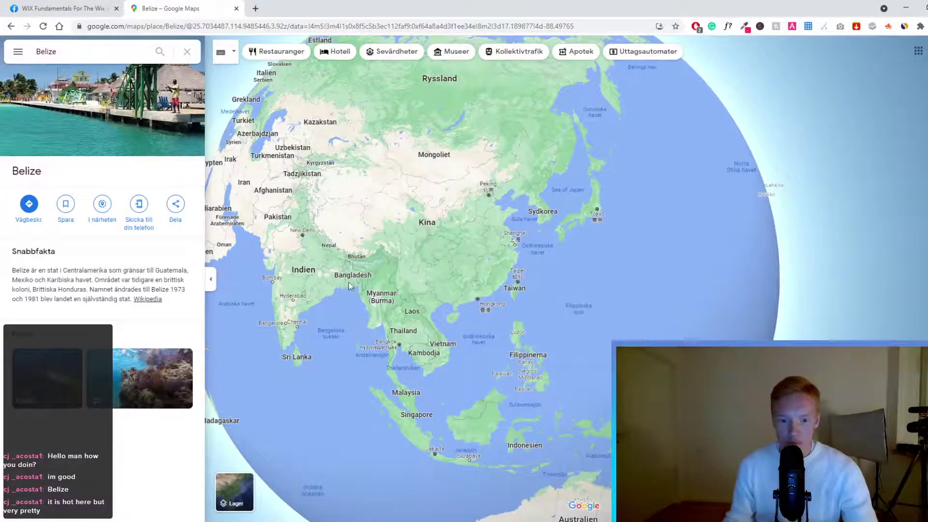
left_click_drag(534, 289, 523, 236)
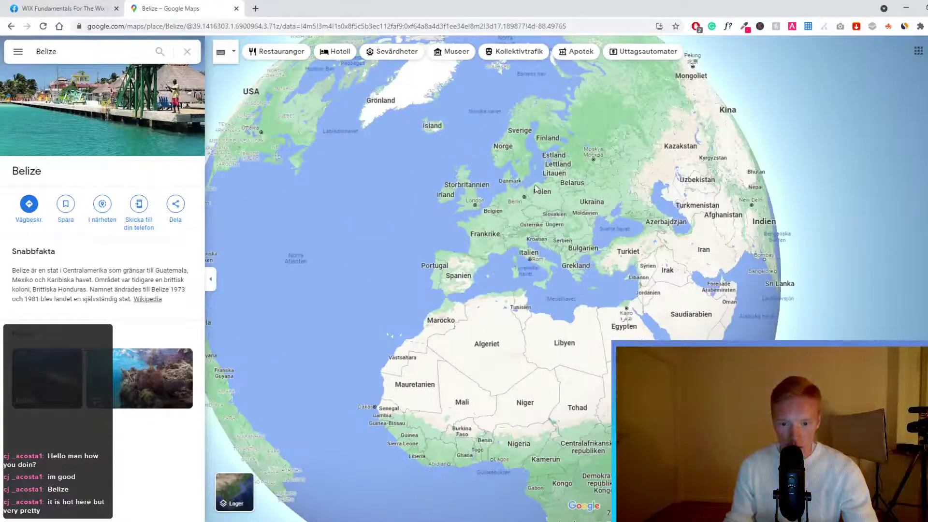
Locate Eskilstuna in Sweden on the map and examine the city and its position west of Stockholm
scroll(523, 236, "down", 8)
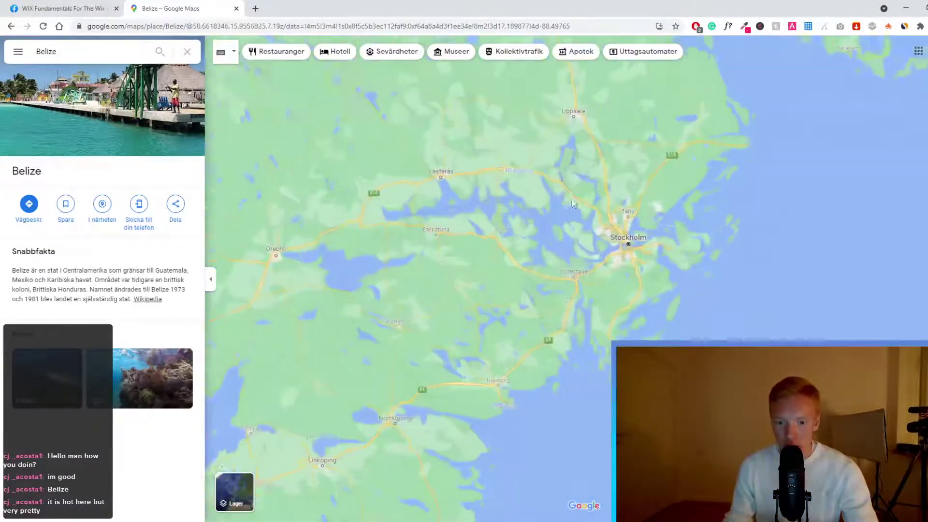
scroll(444, 250, "up", 5)
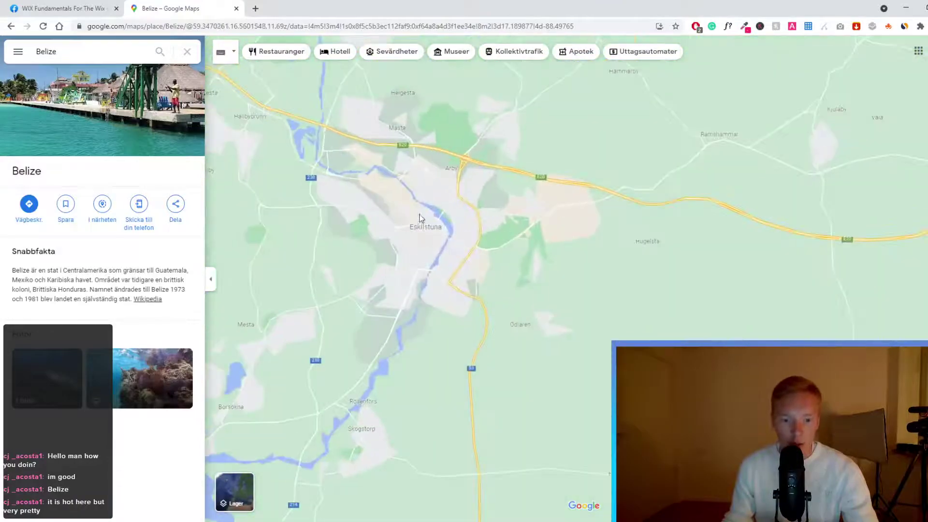
scroll(398, 207, "up", 3)
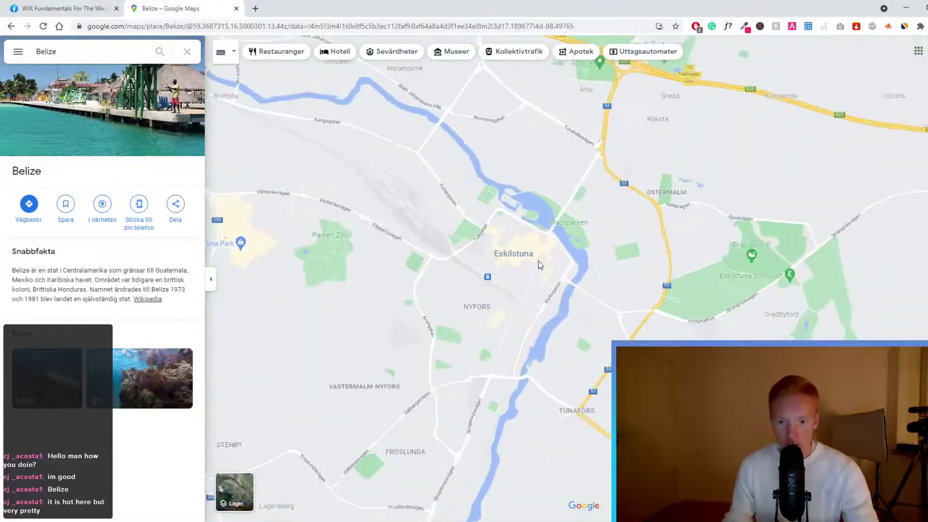
scroll(532, 248, "down", 4)
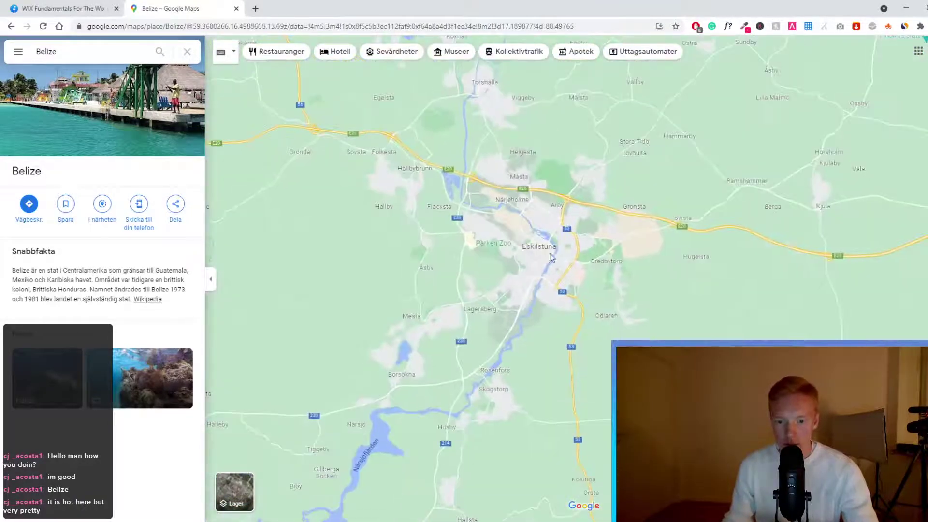
scroll(568, 269, "down", 5)
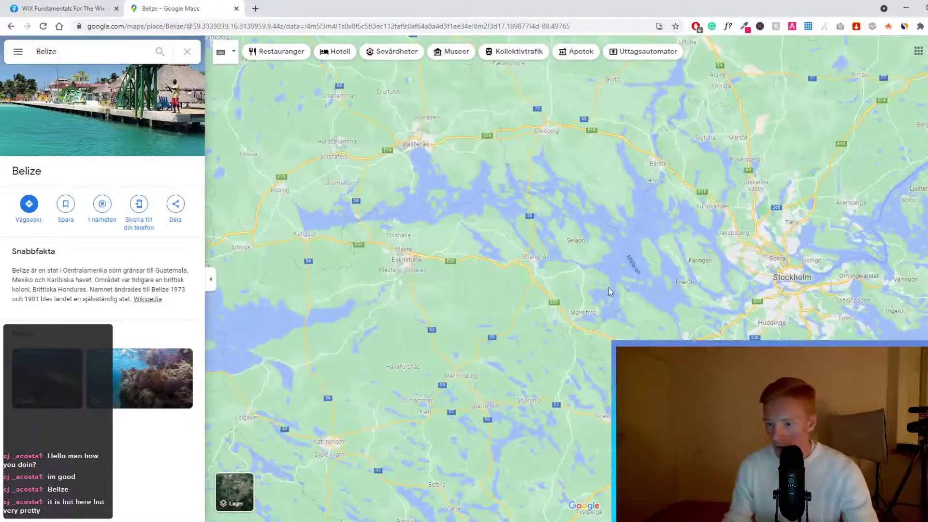
scroll(398, 265, "down", 1)
scroll(561, 267, "down", 7)
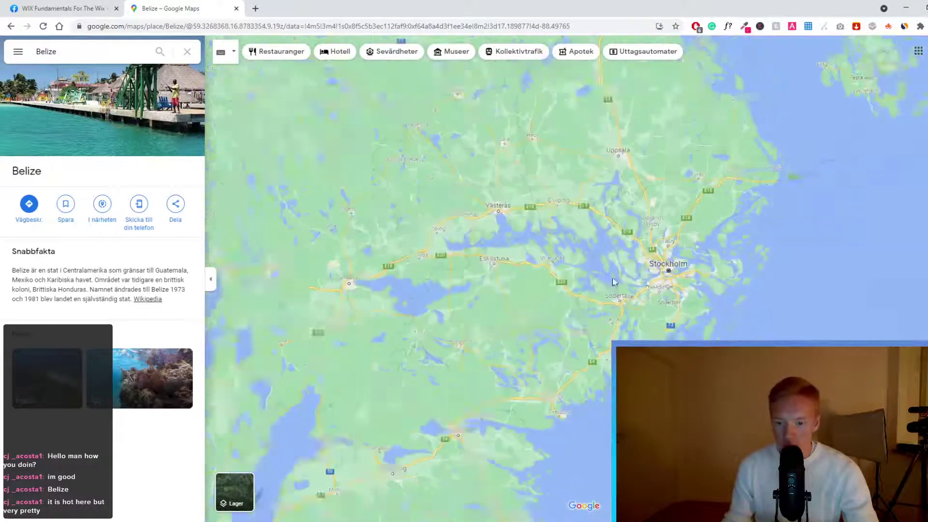
Go from northern Europe back to North America on the map and examine the USA and Mexico
scroll(537, 249, "down", 2)
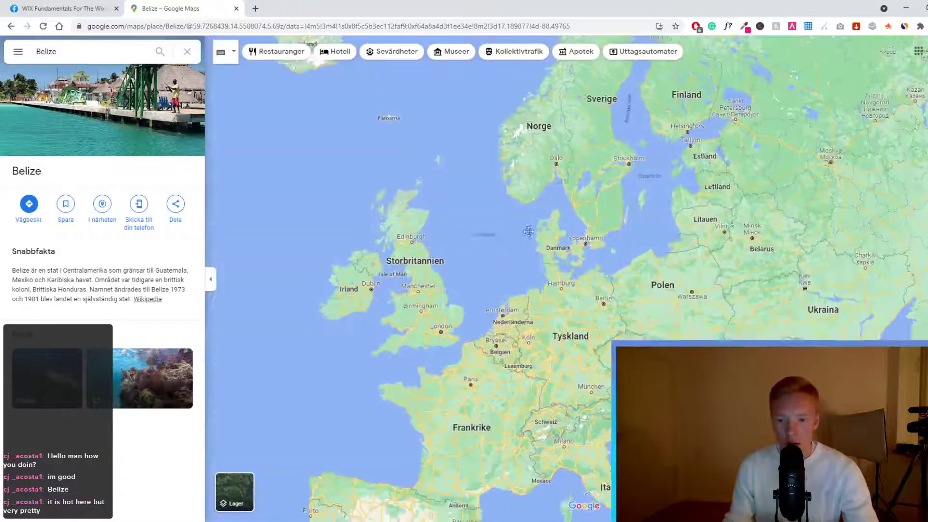
left_click_drag(537, 249, 801, 164)
scroll(634, 200, "down", 4)
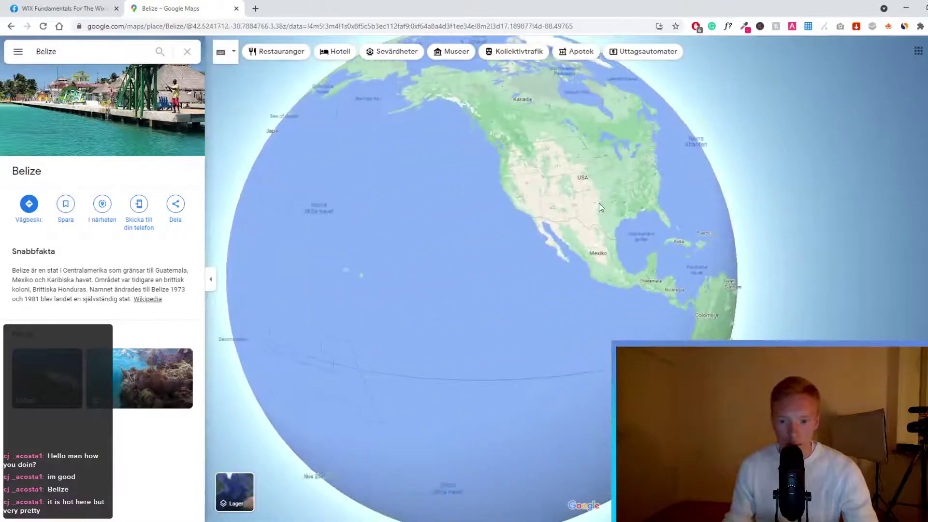
scroll(600, 239, "up", 3)
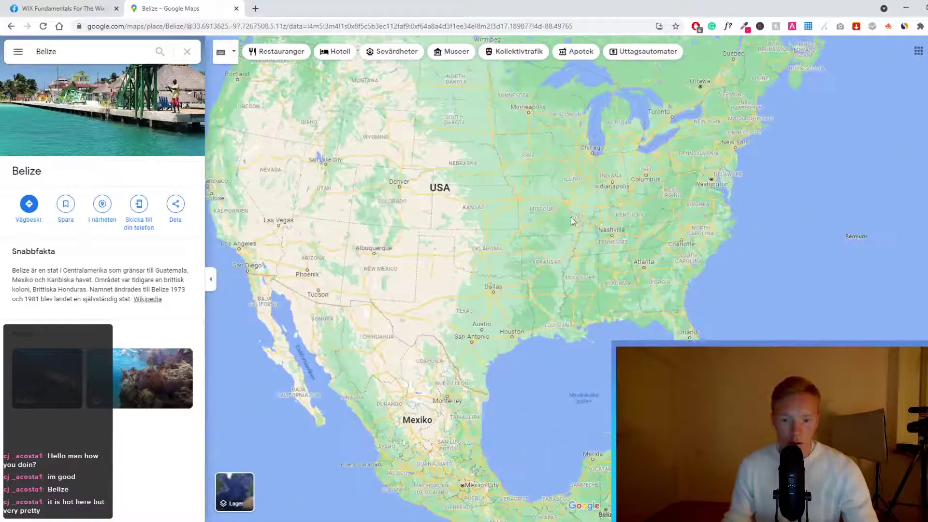
scroll(572, 220, "up", 1)
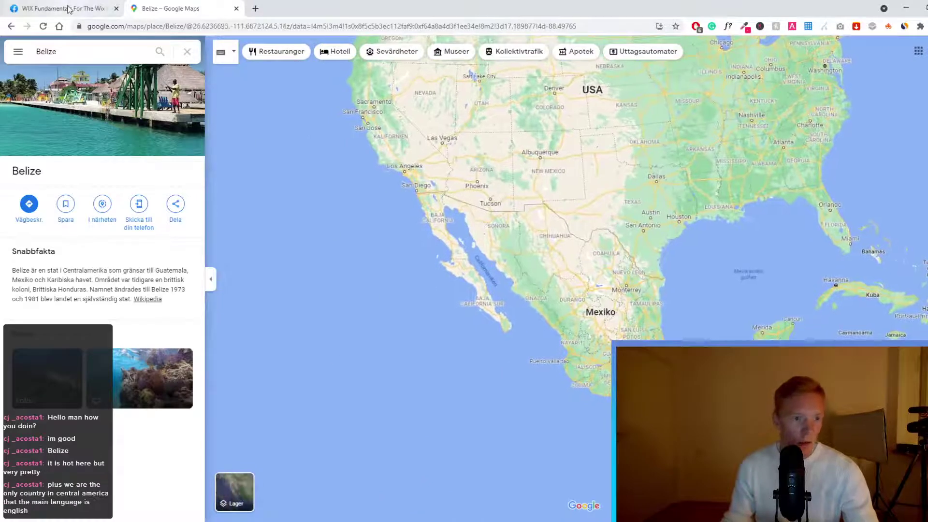
Check the WIX Fundamentals Facebook group, and return to the Belize web search results to look through the country facts
left_click(67, 9)
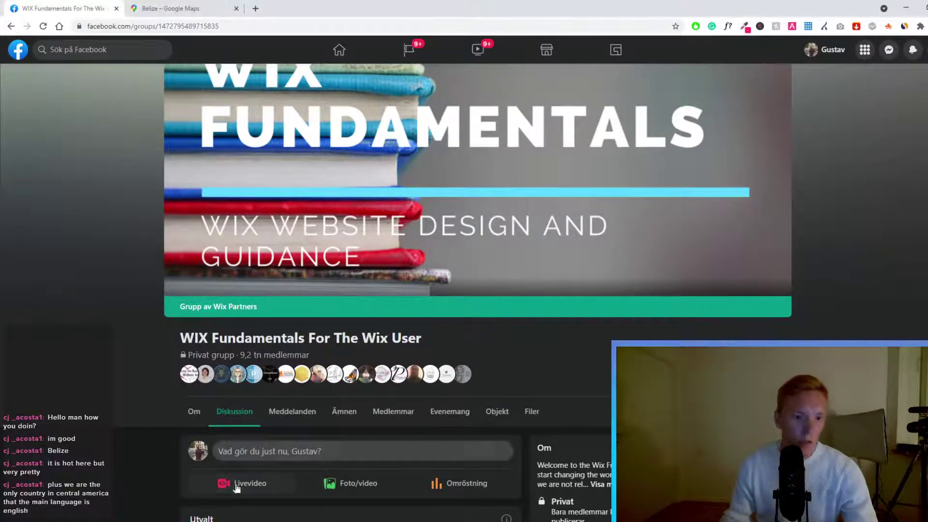
left_click(169, 9)
left_click(10, 27)
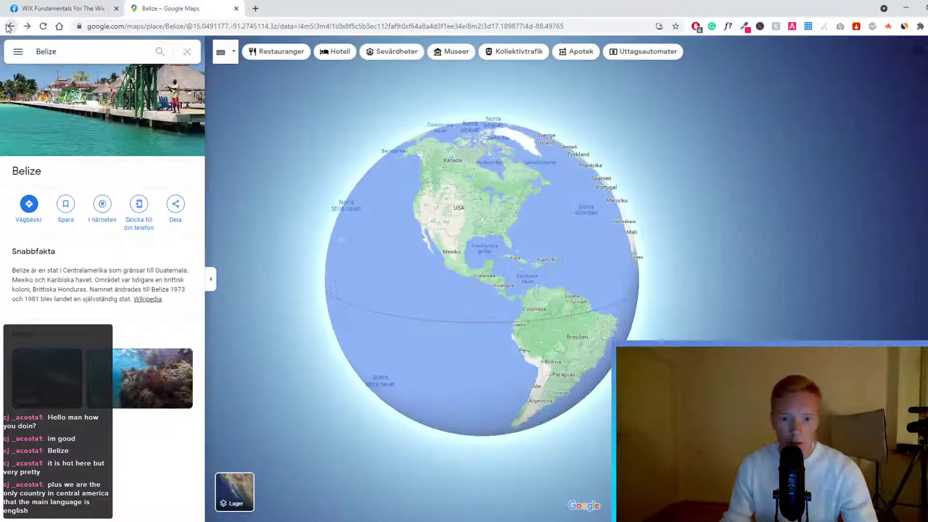
left_click(10, 26)
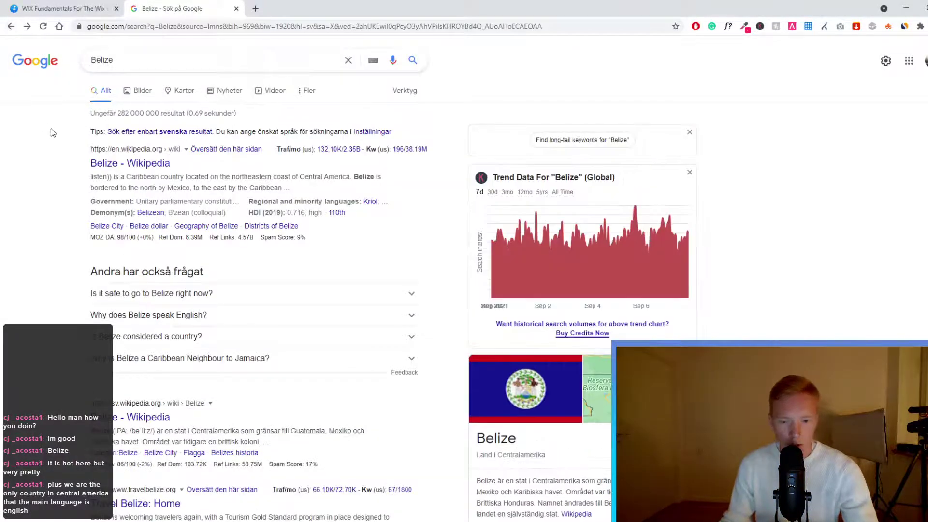
scroll(51, 130, "down", 5)
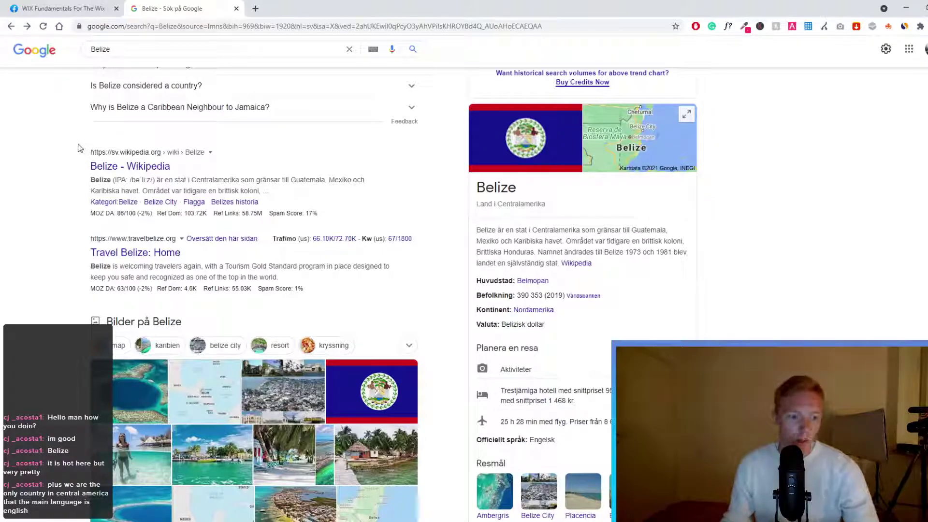
Look through the Belize images, and return to all results to examine the country facts, web listings and related questions
scroll(74, 163, "up", 5)
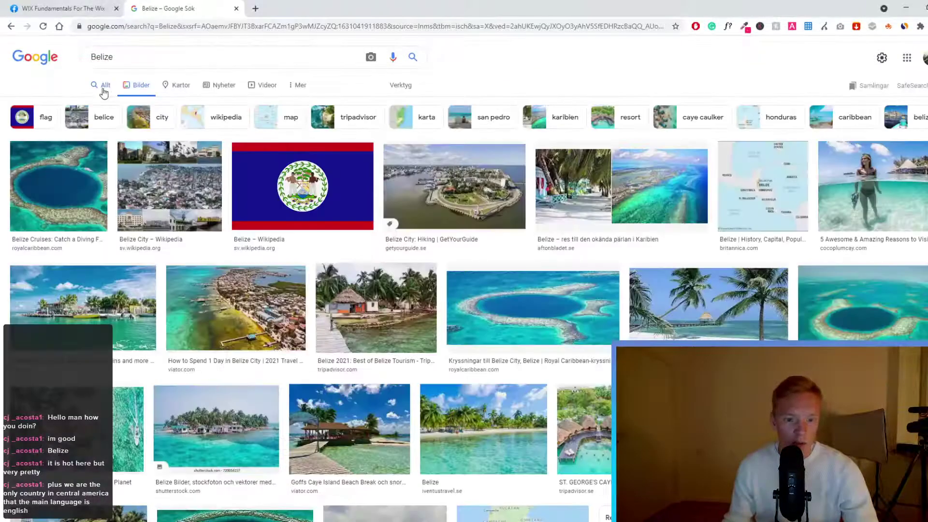
left_click(103, 87)
scroll(59, 175, "down", 10)
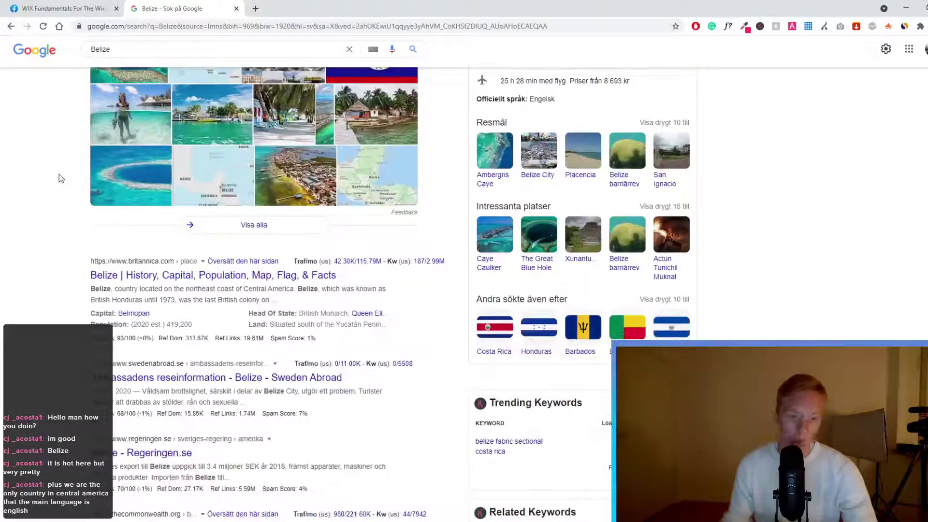
scroll(59, 175, "up", 5)
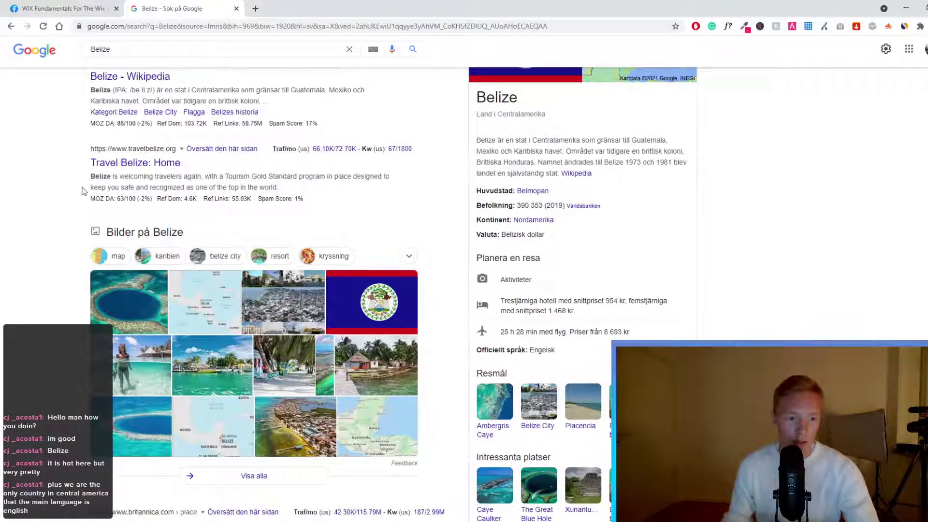
scroll(83, 191, "up", 2)
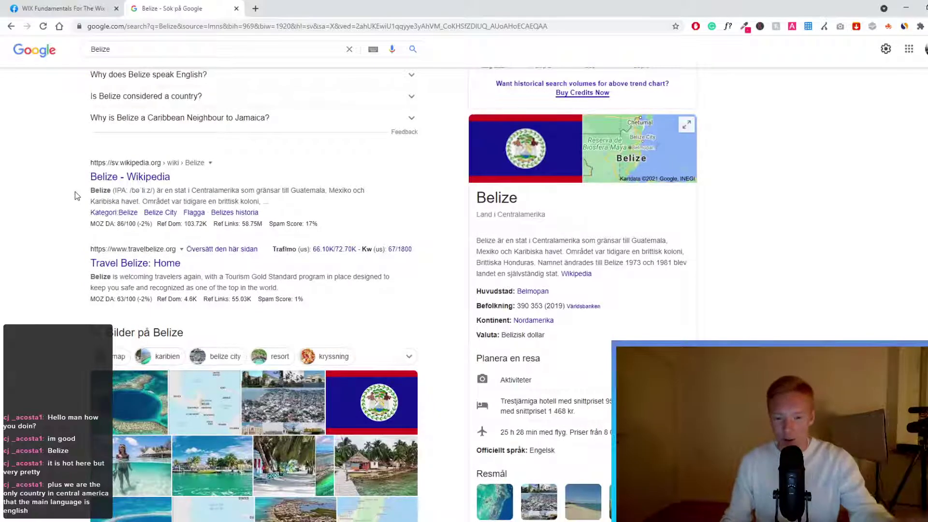
scroll(82, 193, "down", 8)
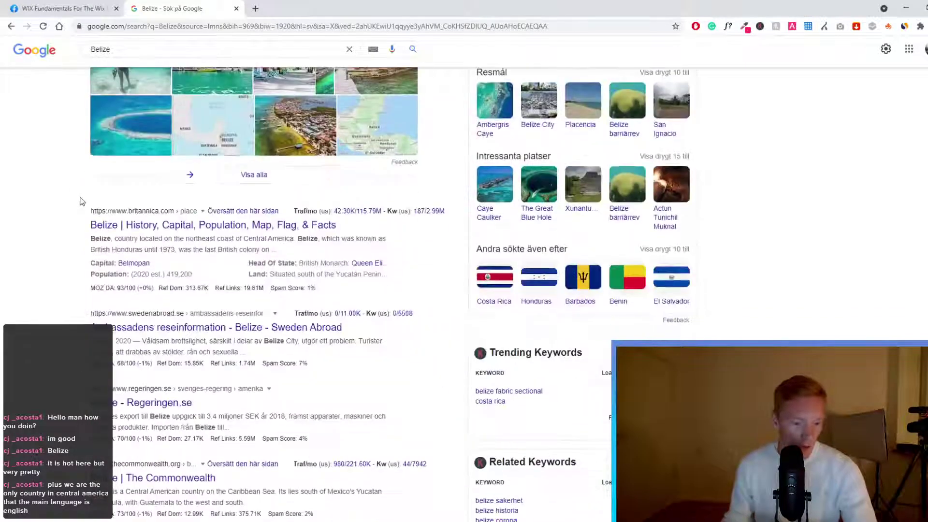
scroll(82, 201, "down", 4)
scroll(128, 193, "up", 12)
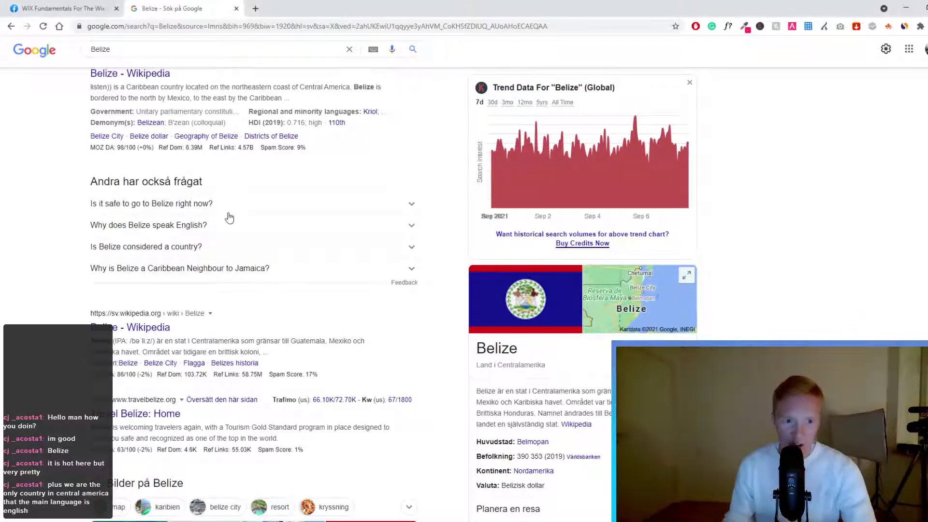
left_click(88, 11)
left_click(172, 8)
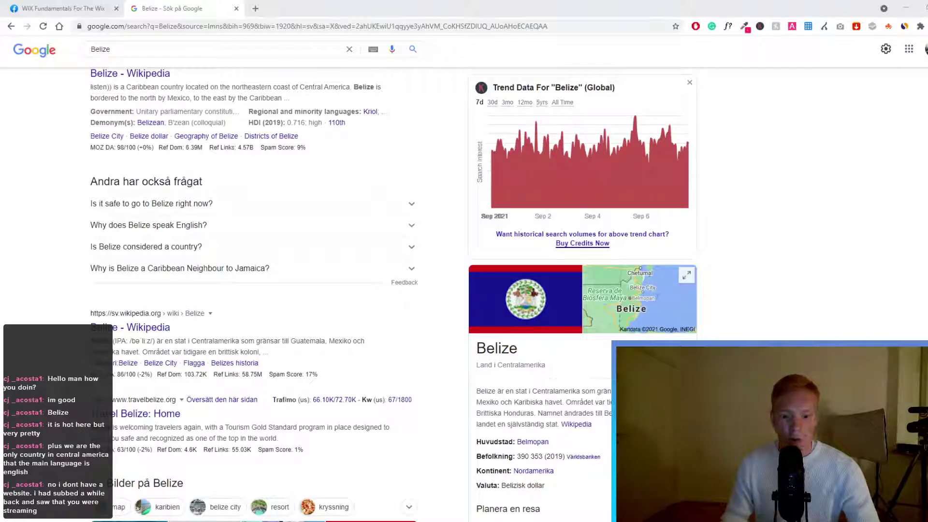
Open YouTube in a new browser tab, search for whoisbobban and open the channel's list of videos
left_click(255, 8)
type("y")
key("Return")
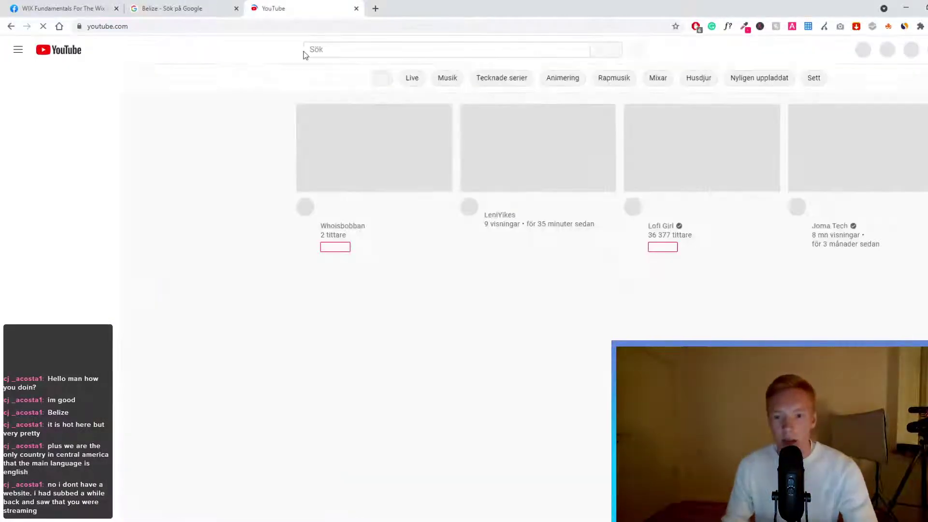
type("who")
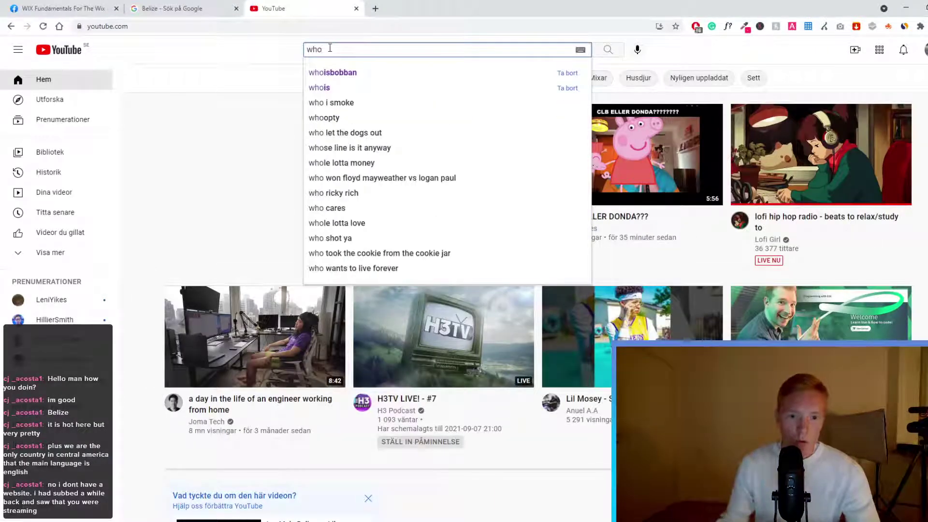
left_click(320, 72)
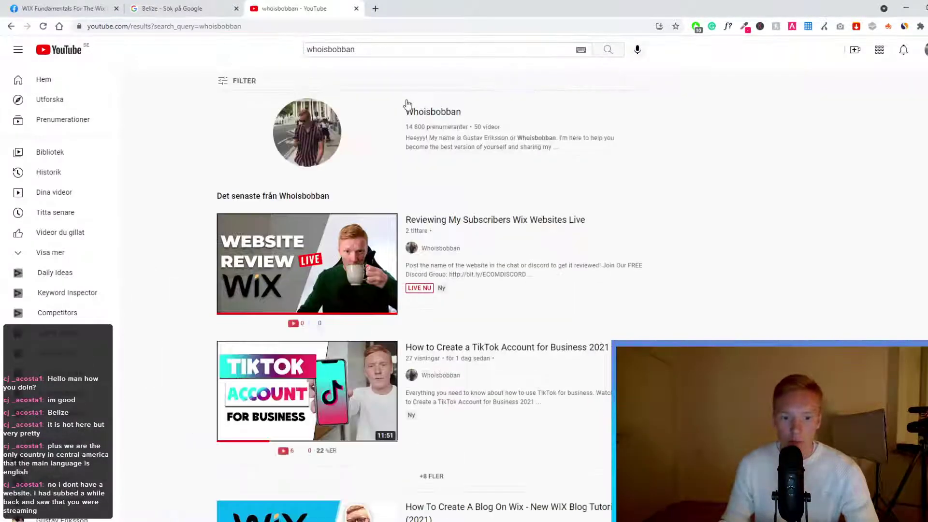
left_click(433, 111)
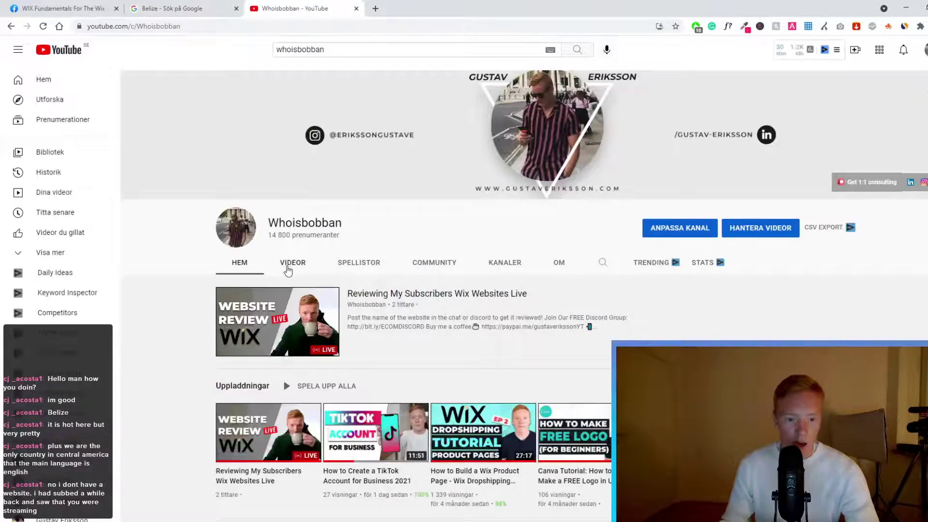
left_click(291, 263)
Look through the Whoisbobban channel's uploads from the newest down to the oldest videos
scroll(309, 251, "down", 2)
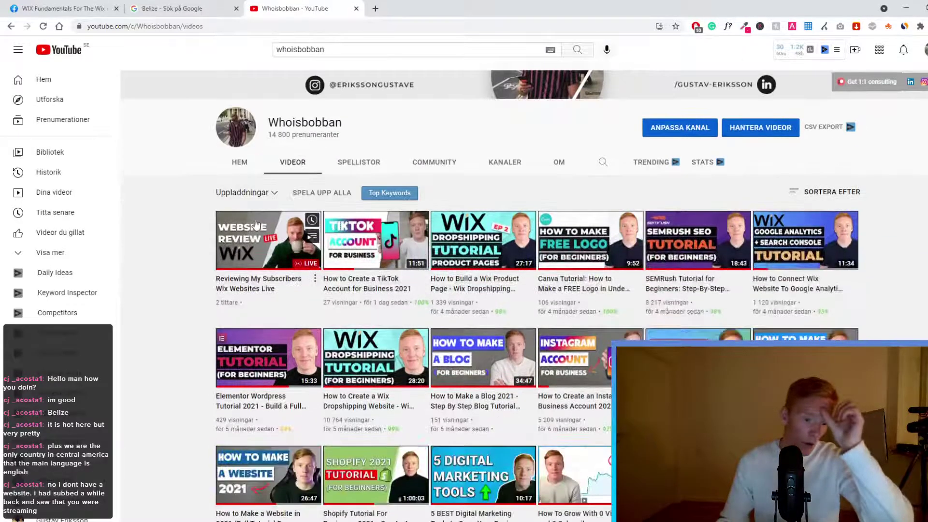
scroll(391, 231, "down", 2)
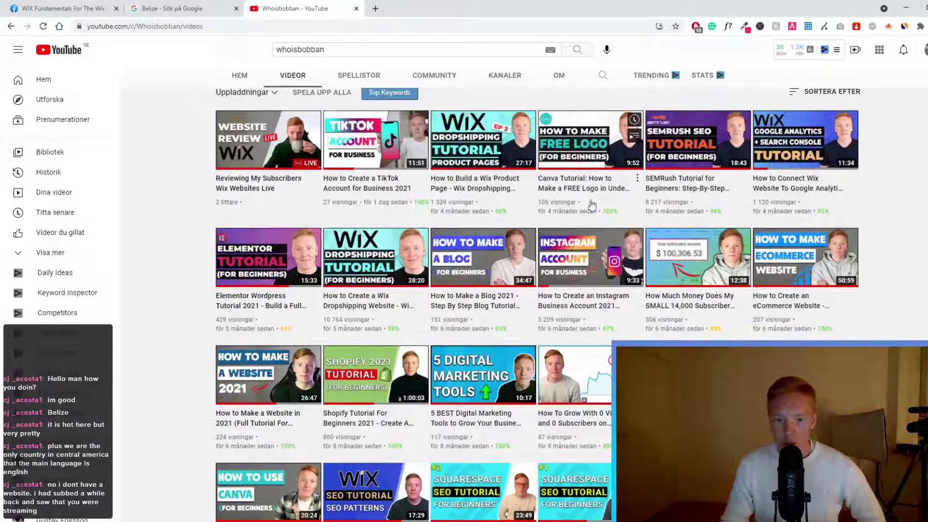
scroll(483, 145, "down", 1)
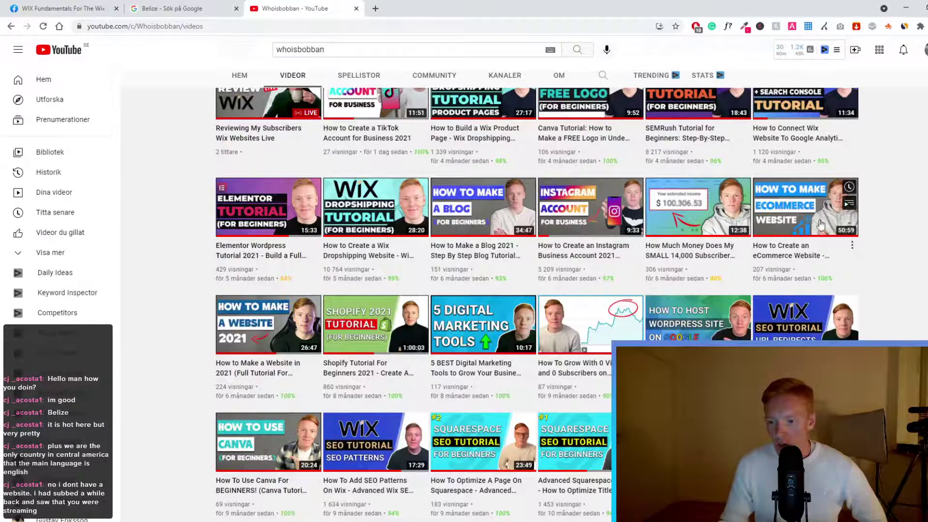
scroll(347, 190, "down", 3)
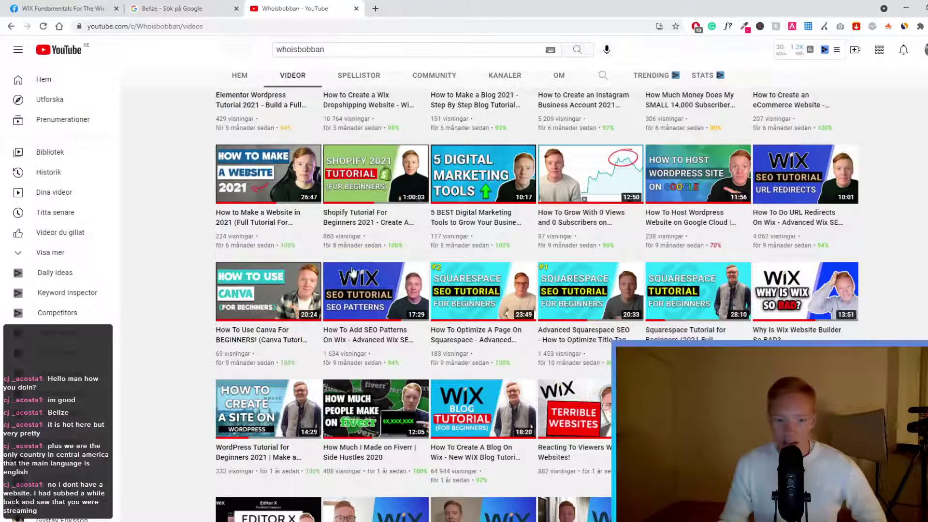
scroll(231, 308, "down", 9)
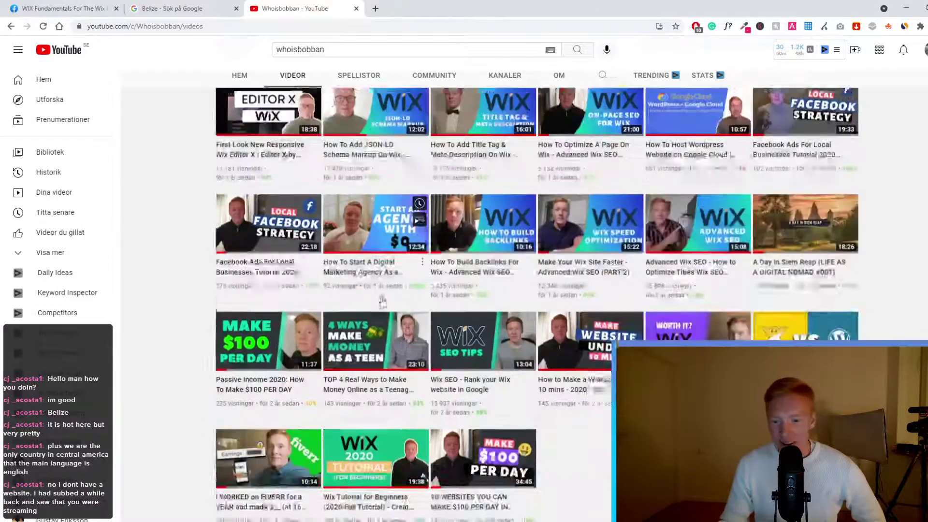
scroll(435, 295, "up", 1)
scroll(439, 300, "down", 1)
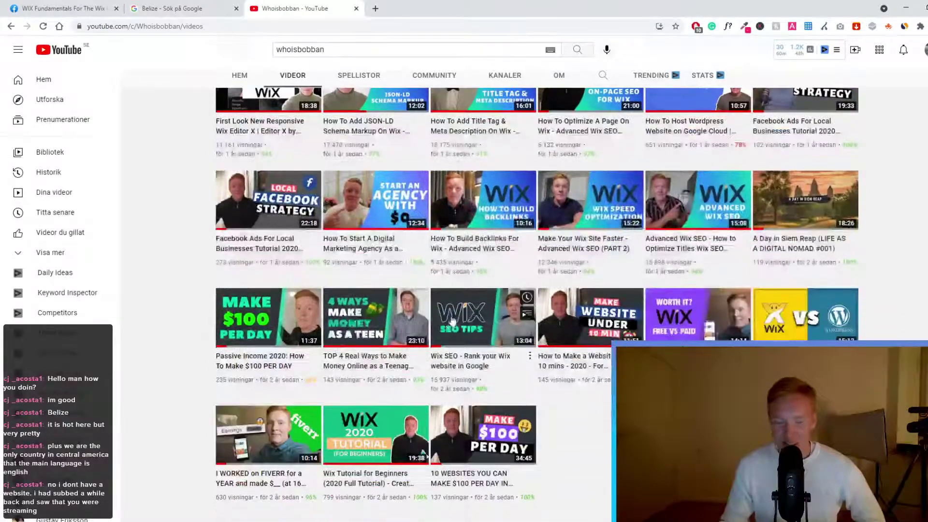
scroll(449, 309, "up", 1)
scroll(453, 313, "up", 1)
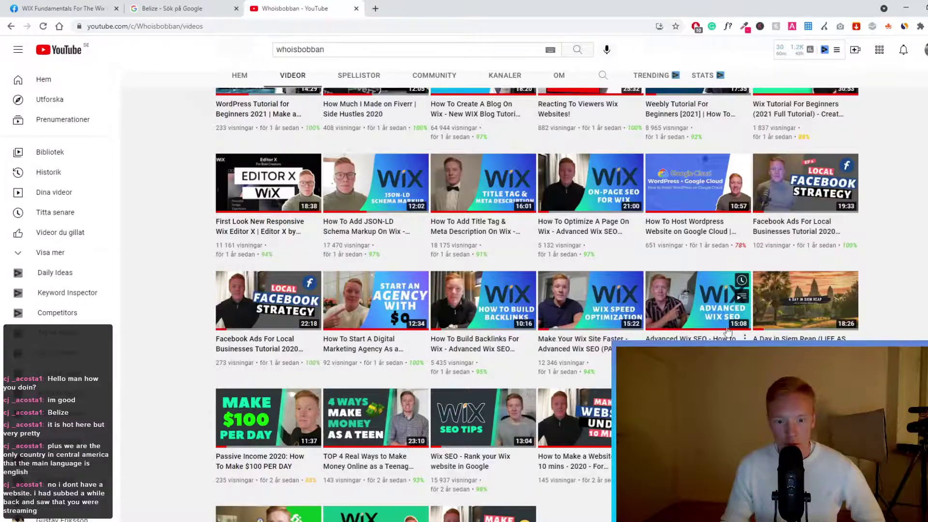
scroll(548, 348, "down", 2)
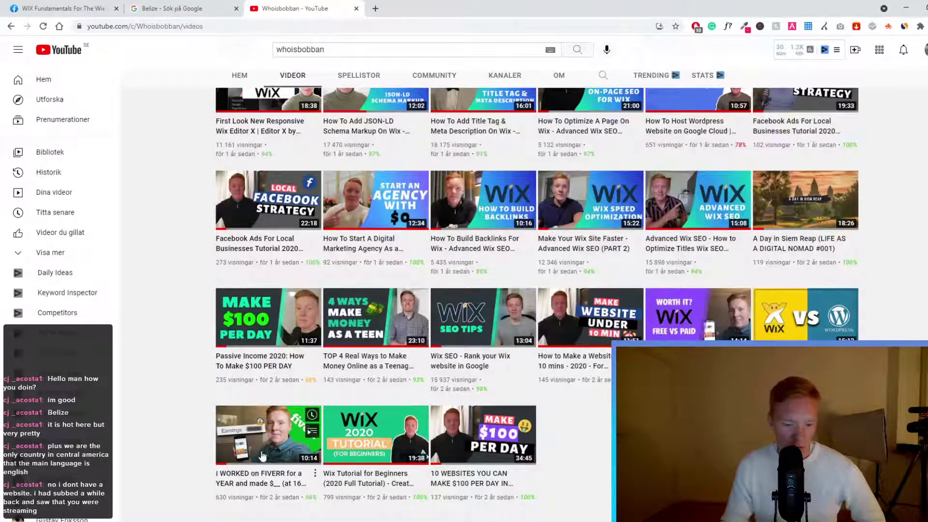
scroll(227, 507, "up", 8)
scroll(227, 507, "up", 4)
scroll(525, 295, "up", 6)
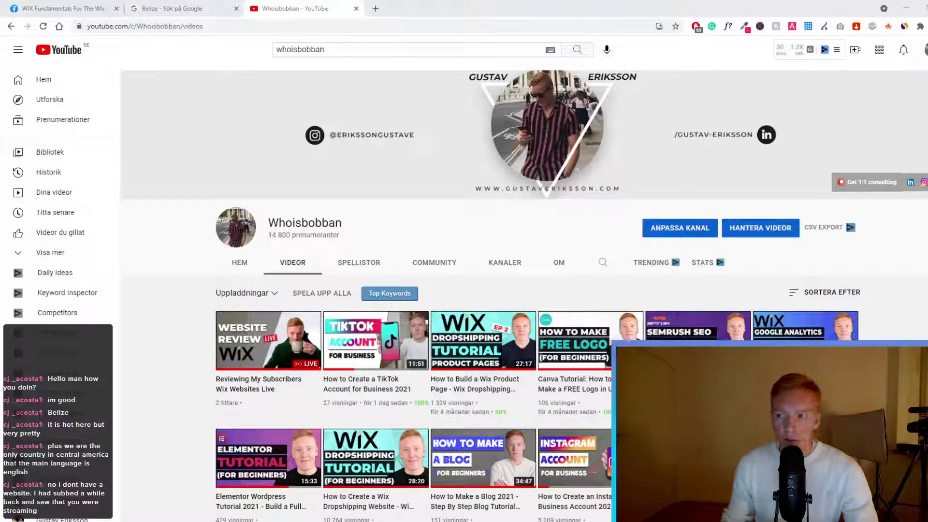
Play Joma Tech's "chill lofi beats to code/relax to" stream in a separate tab, and return to the Whoisbobban channel
middle_click(63, 50)
left_click(401, 8)
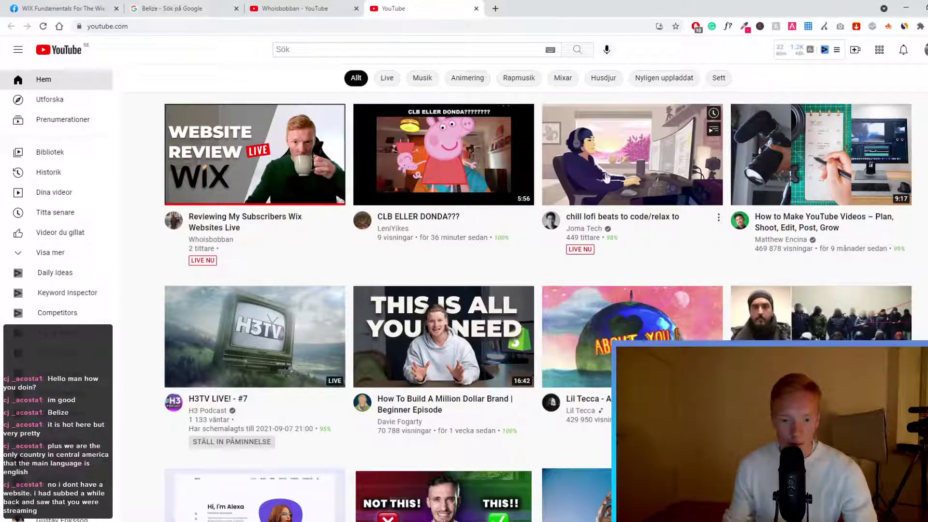
left_click(595, 183)
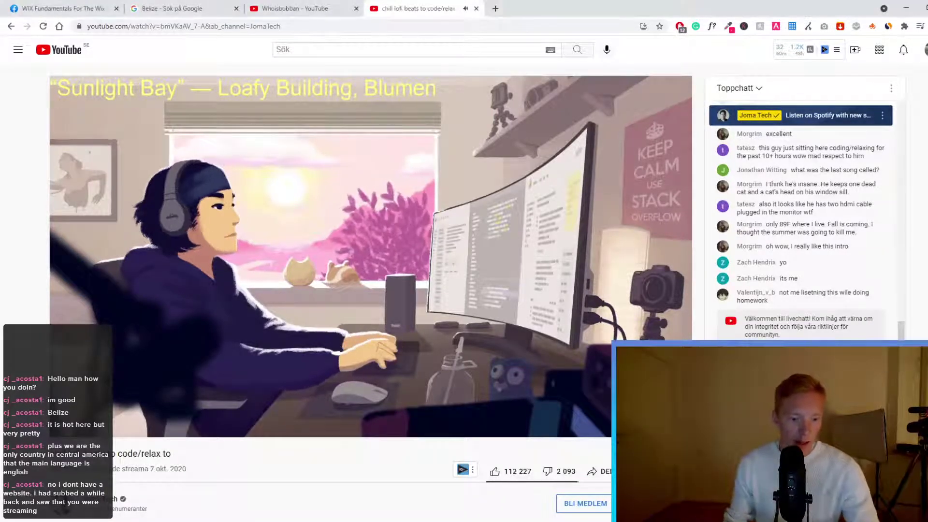
left_click(284, 6)
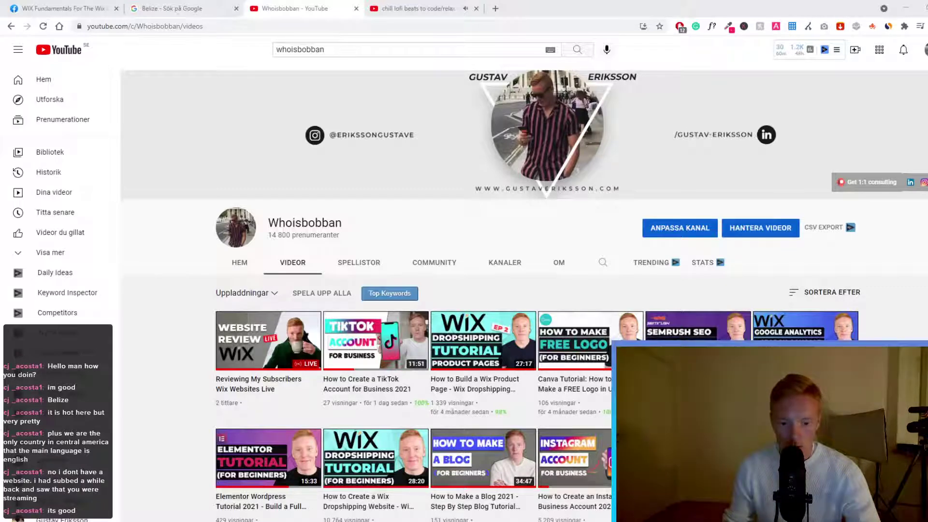
Switch to Photoshop and create a new blank document with a transparent background
key("alt+Tab")
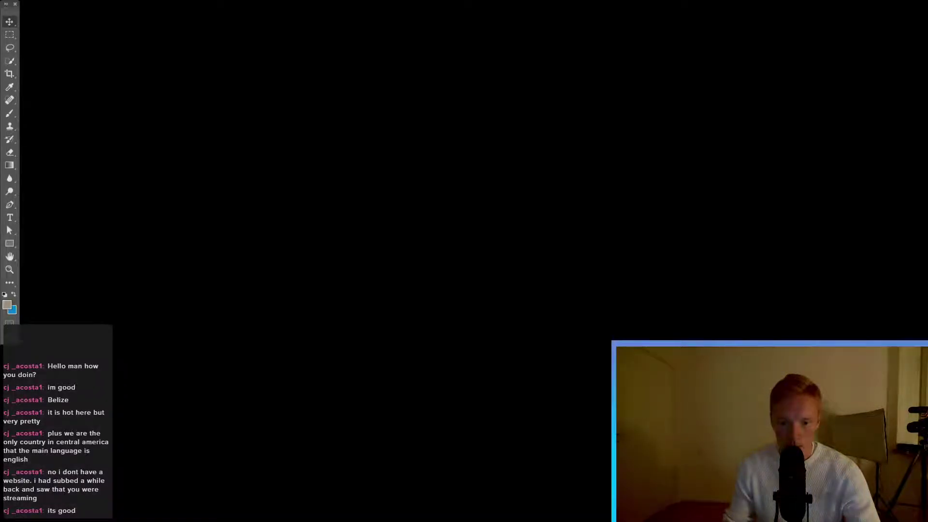
key("Tab")
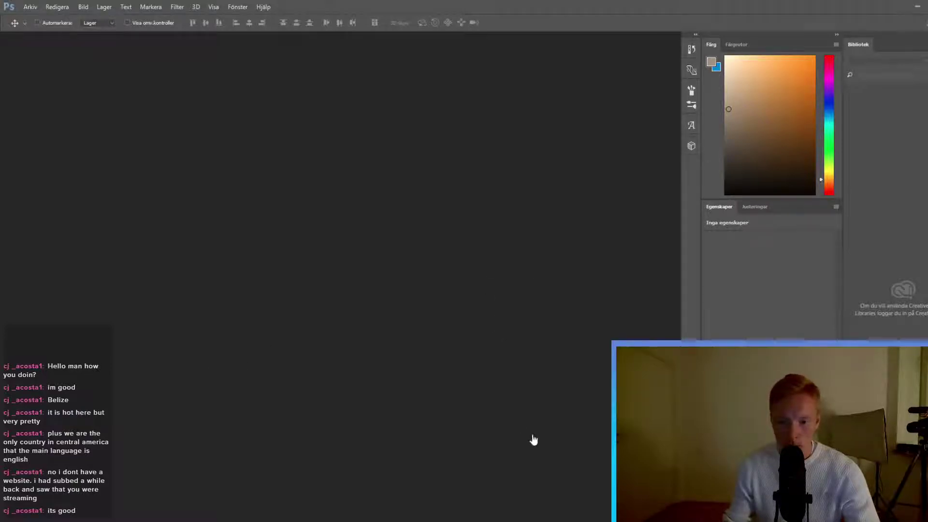
key("ctrl+n")
key("Return")
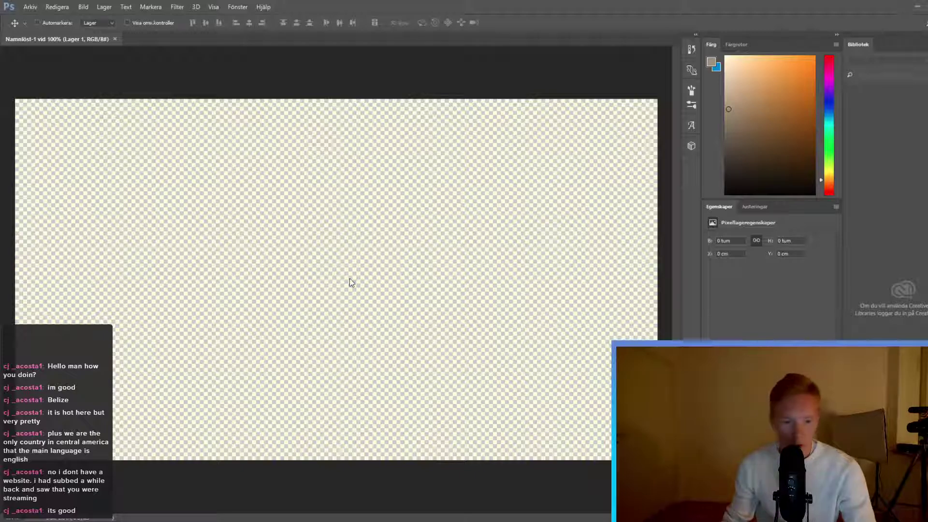
Place the photo P1090025 in the blank document and scale it to about 72% so that it covers the canvas
left_click_drag(350, 281, 362, 273)
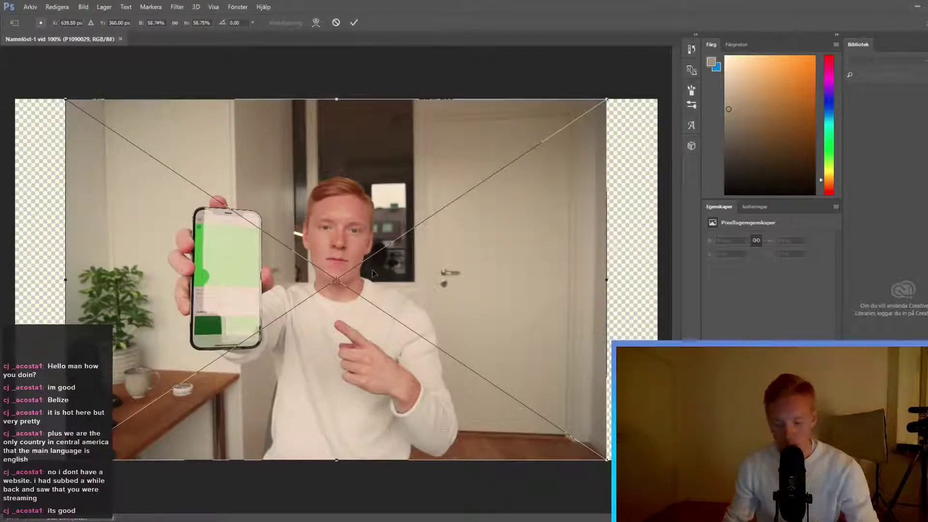
key("Escape")
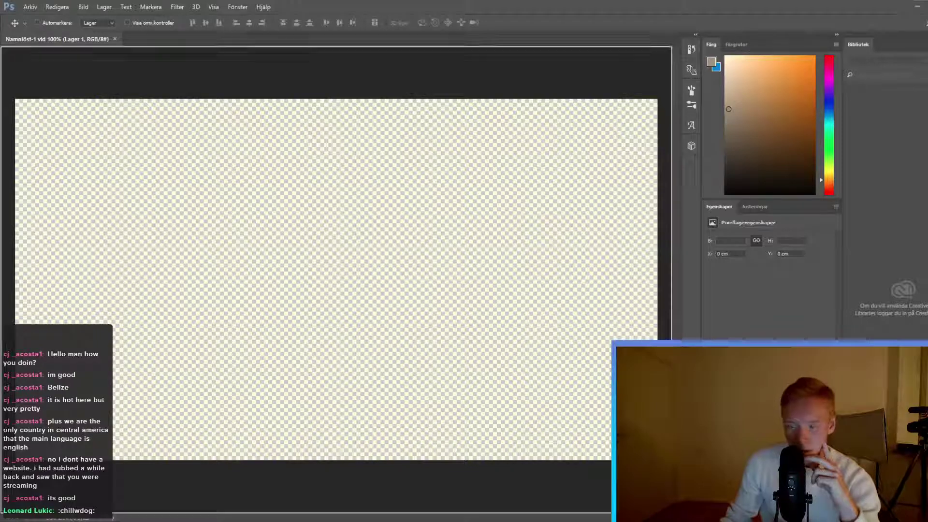
left_click_drag(9, 231, 362, 232)
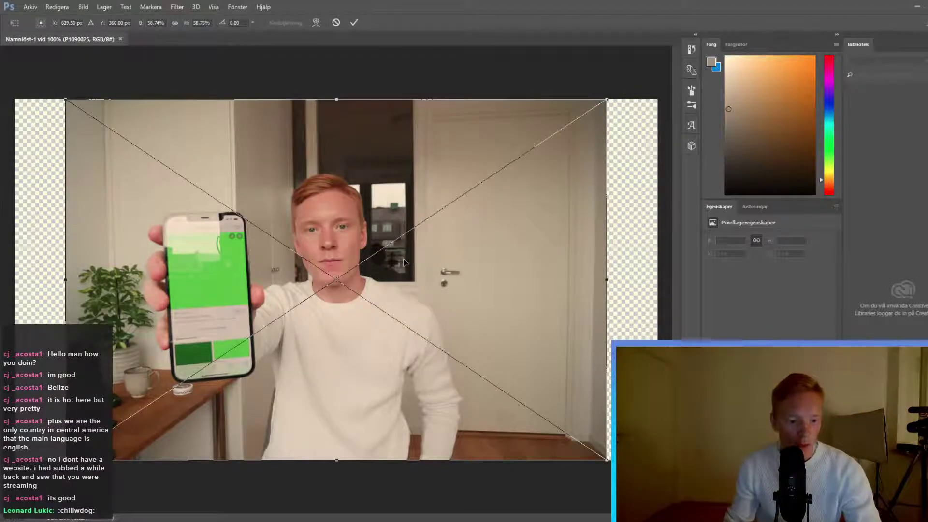
mouse_move(404, 261)
left_mouse_down()
mouse_move(384, 261)
mouse_move(418, 263)
mouse_move(355, 259)
mouse_move(477, 265)
mouse_move(369, 262)
mouse_move(404, 259)
left_mouse_up()
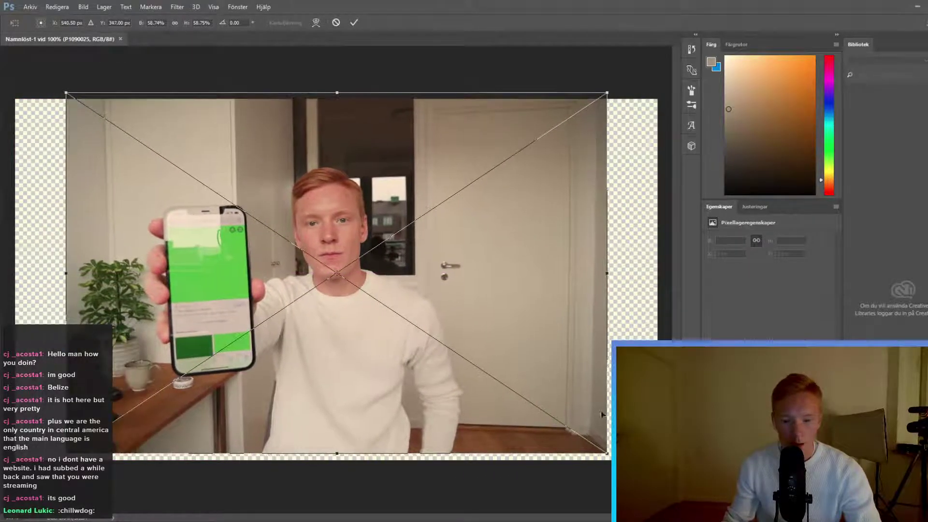
left_click_drag(607, 453, 658, 460)
left_click_drag(580, 425, 551, 414)
left_click_drag(601, 482, 574, 363)
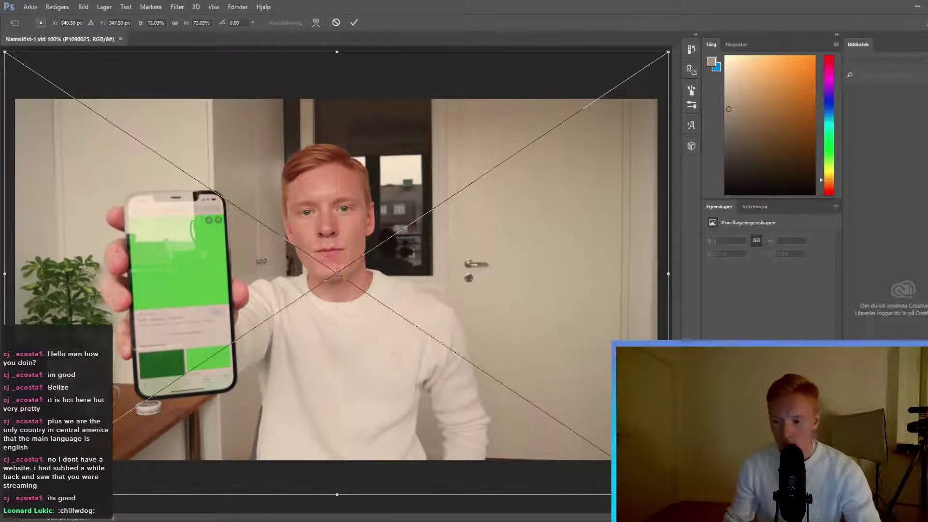
key("Return")
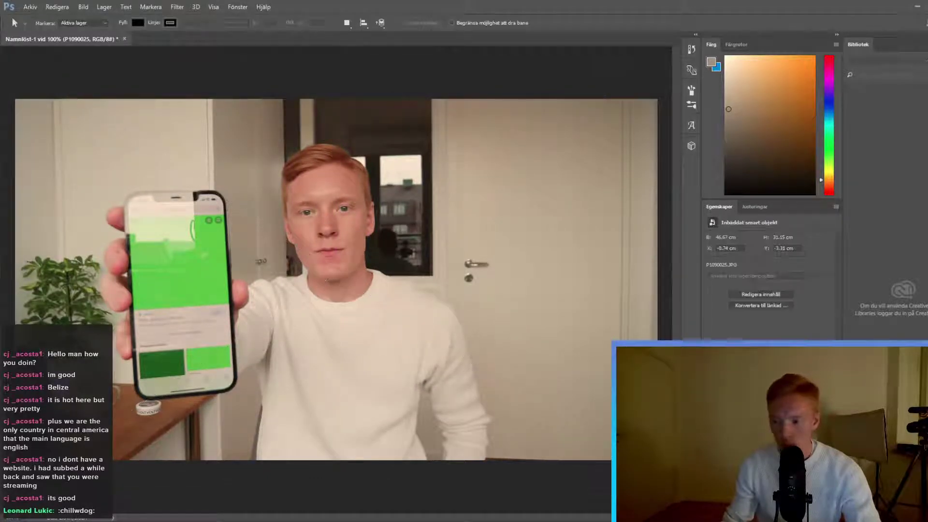
scroll(104, 293, "up", 5)
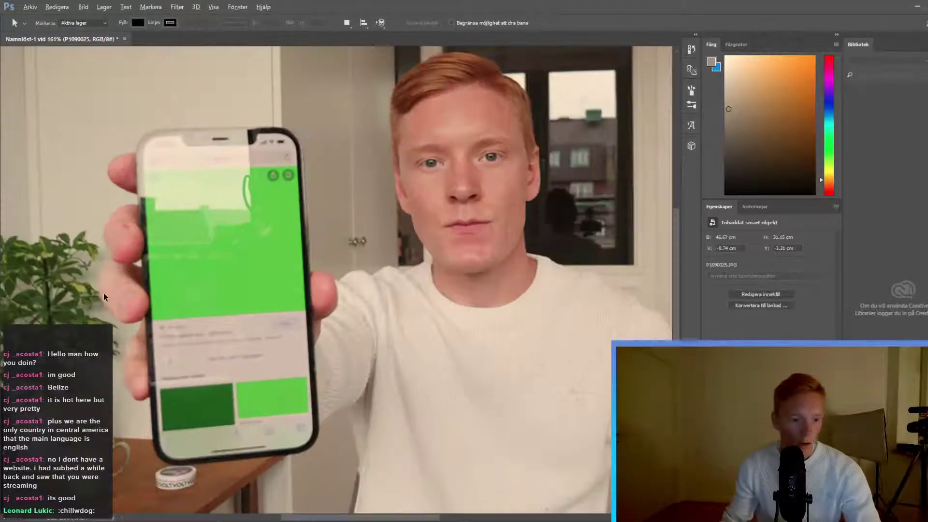
scroll(310, 354, "down", 6)
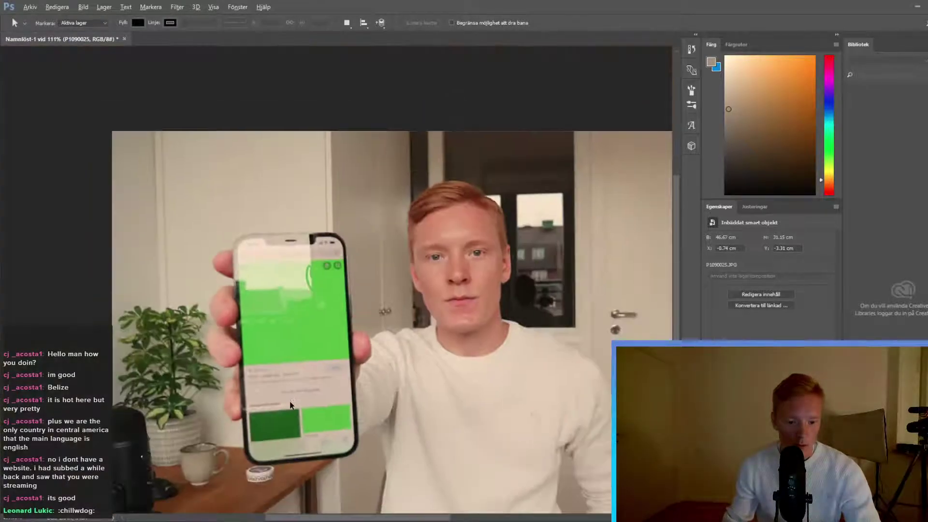
scroll(163, 335, "up", 2)
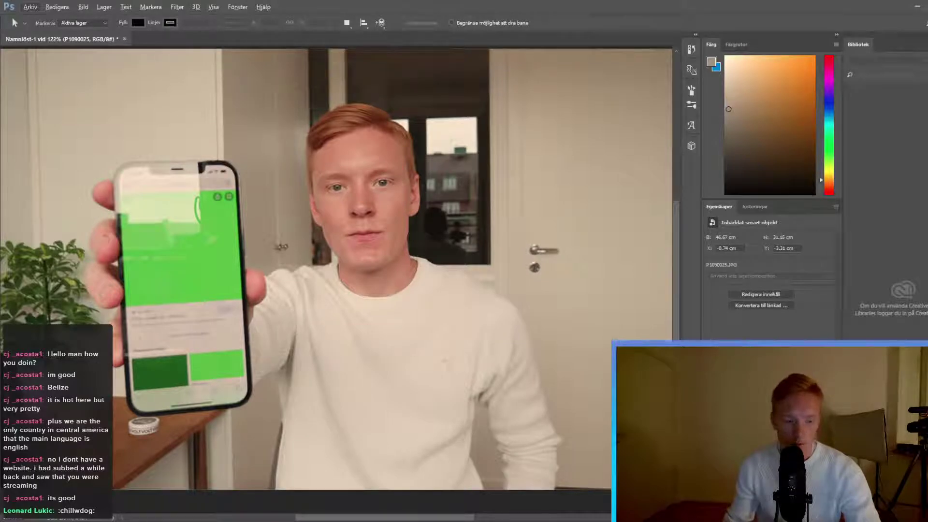
Draw a filled rectangle about 290 by 413 px over the phone in the photo
key("alt")
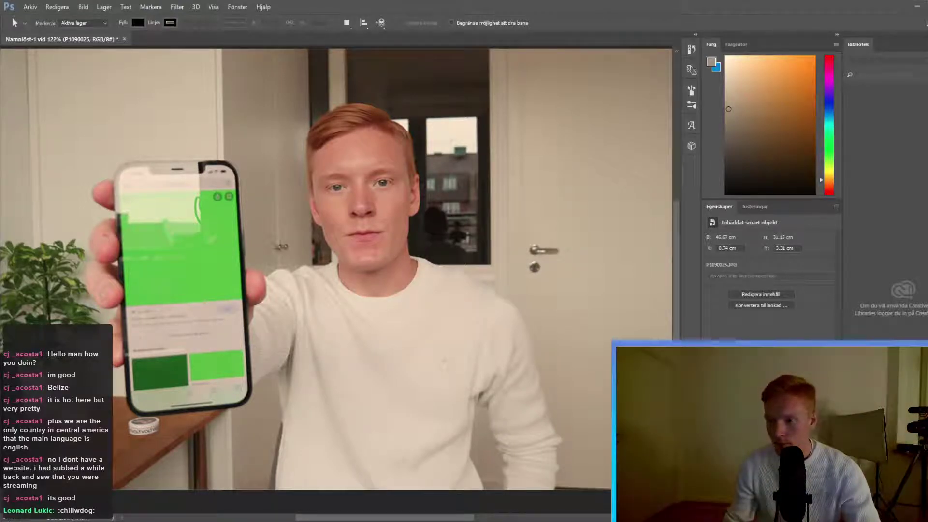
scroll(266, 283, "up", 1)
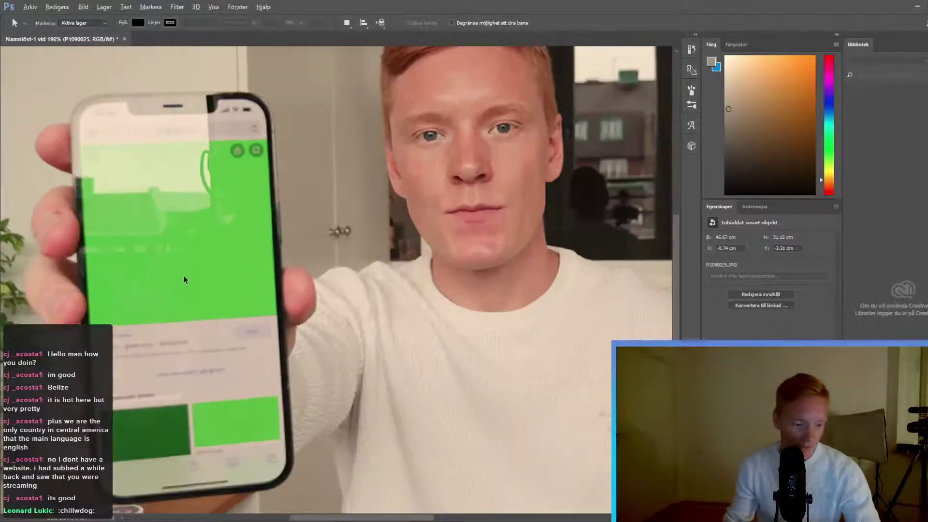
scroll(187, 277, "down", 2)
scroll(169, 265, "up", 1)
scroll(170, 265, "up", 1)
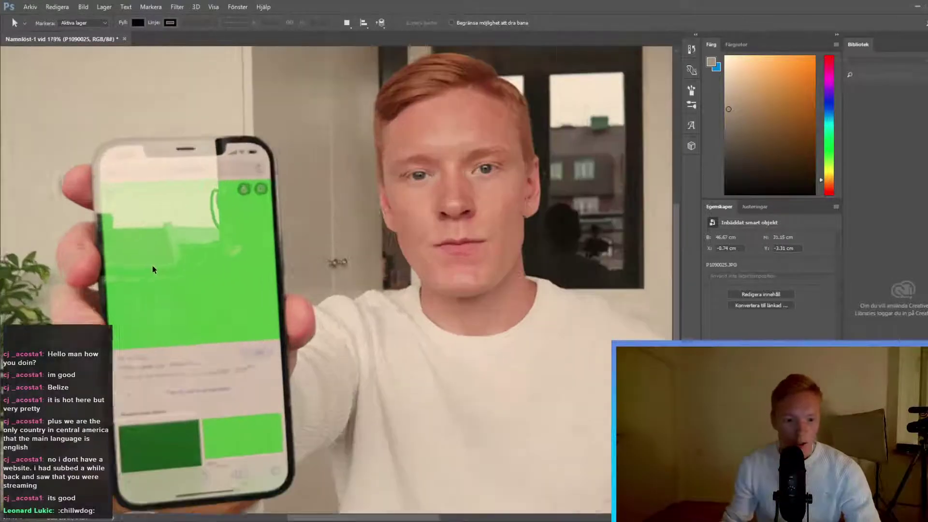
scroll(230, 251, "down", 1)
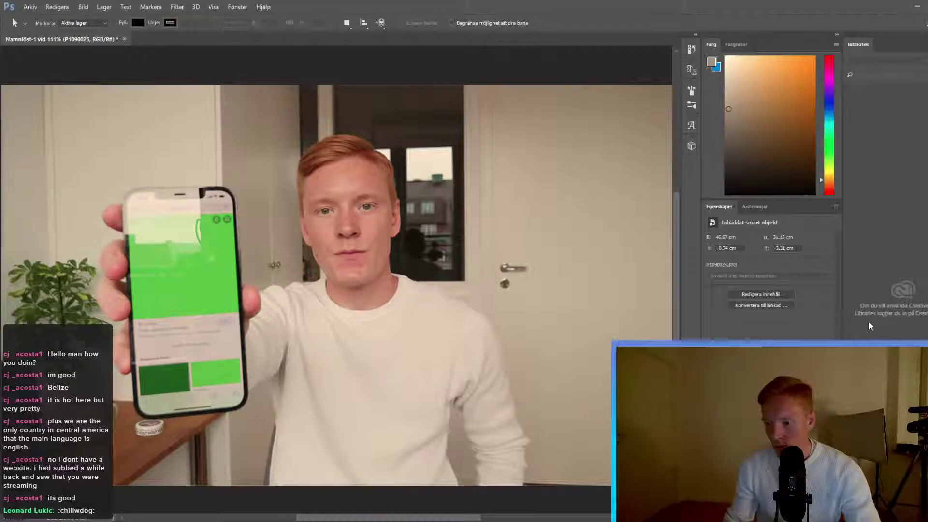
key("u")
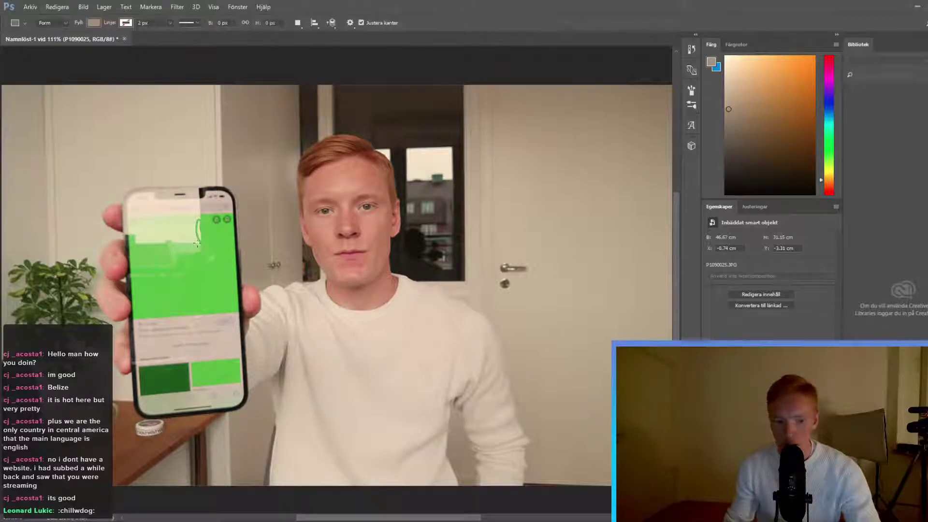
mouse_move(114, 189)
left_mouse_down()
mouse_move(201, 361)
mouse_move(275, 418)
left_mouse_up()
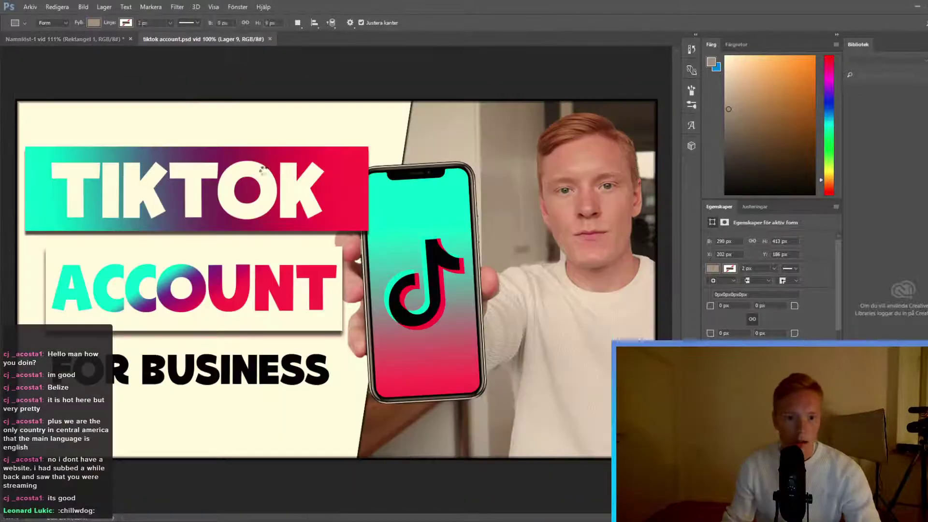
Close the untitled photo document, keep tiktok account.psd open, and select the gradient layer on the phone's screen
left_click(124, 40)
key("ctrl+w")
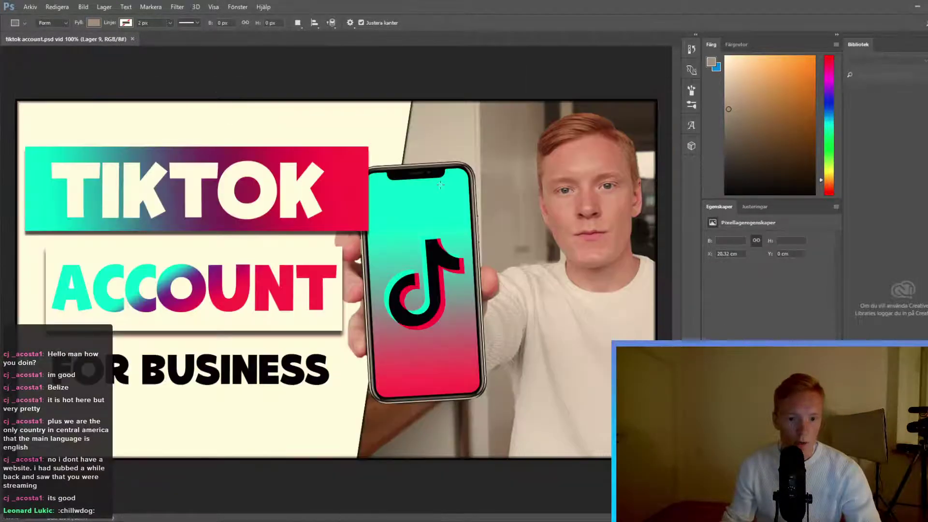
key("v")
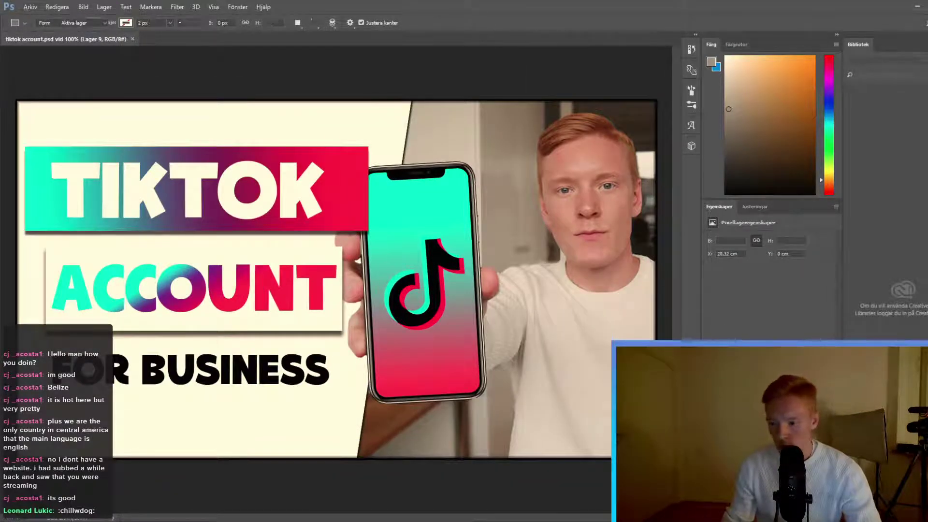
left_click(426, 280)
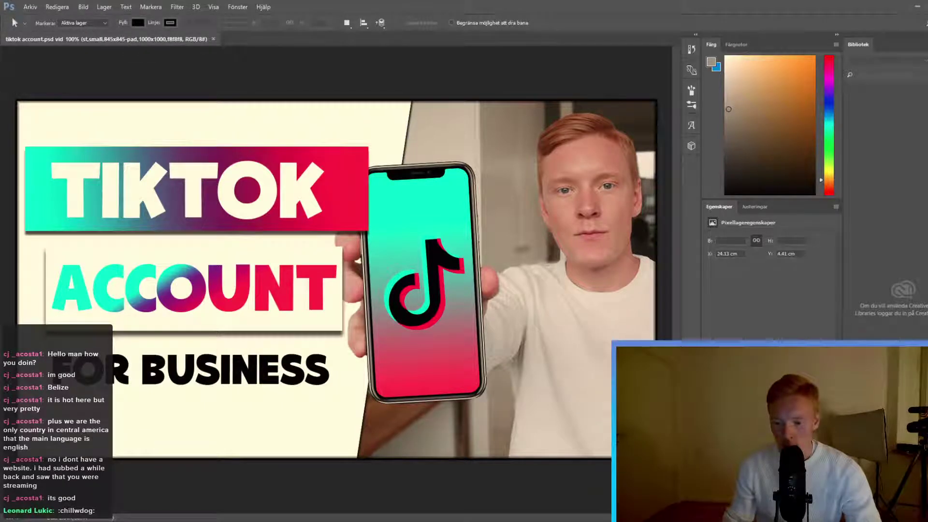
Hide the phone screen's teal-to-pink gradient layer to check what lies beneath, and show it again
key("ctrl+v")
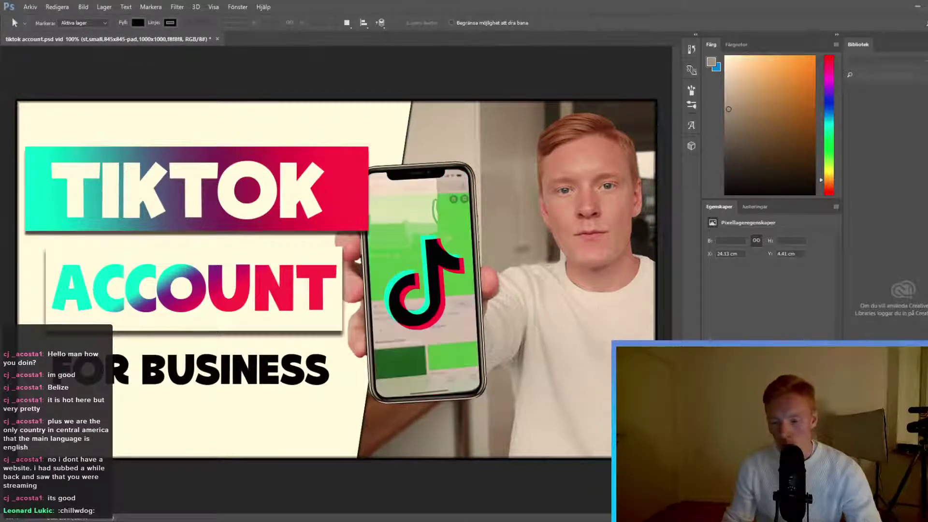
key("ctrl+z")
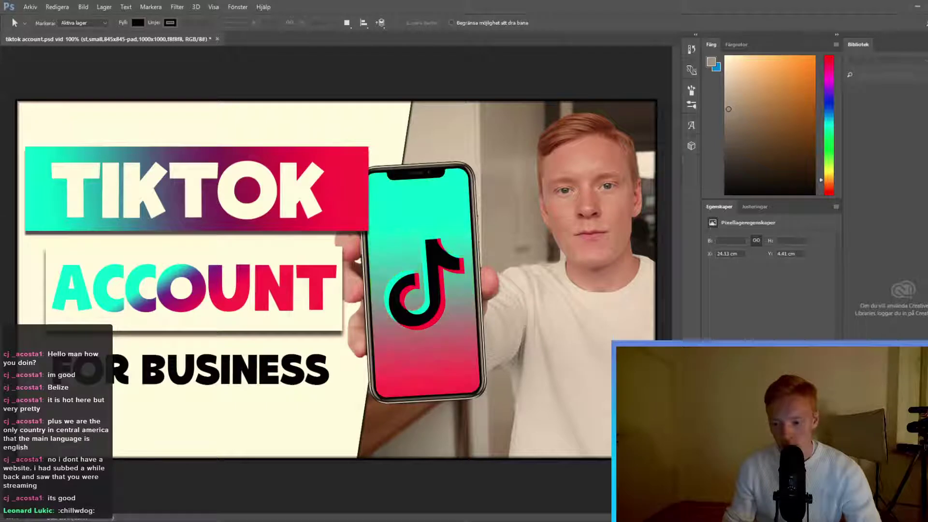
key("ctrl+z")
key("ctrl+z")
key("ctrl+z")
key("ctrl+z")
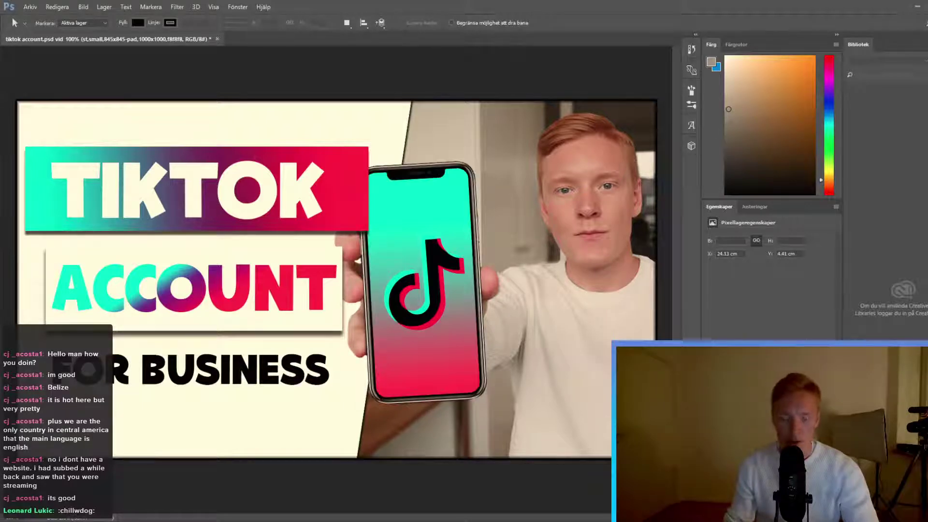
scroll(491, 310, "up", 2)
scroll(262, 260, "down", 3)
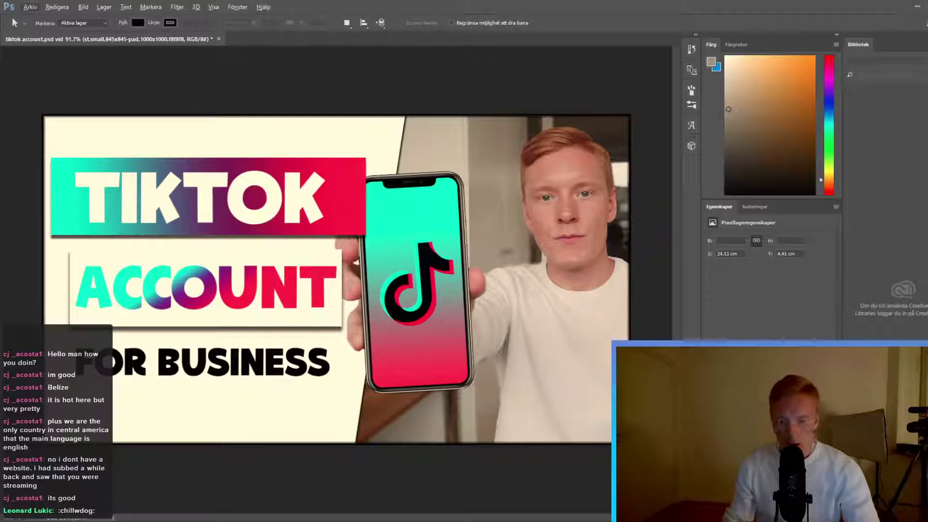
Identify the phone frame layer by hiding and showing it, and return to the screen's gradient layer
left_click(709, 410)
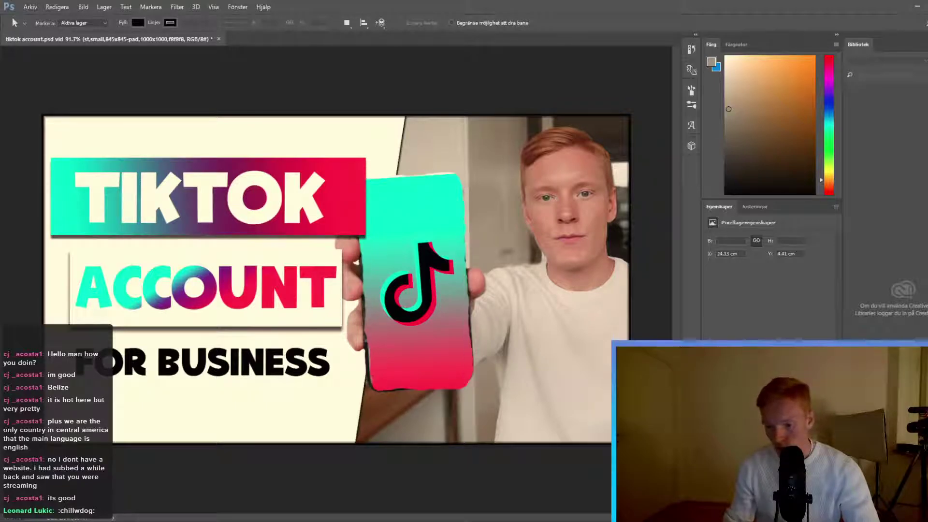
key("ctrl+z")
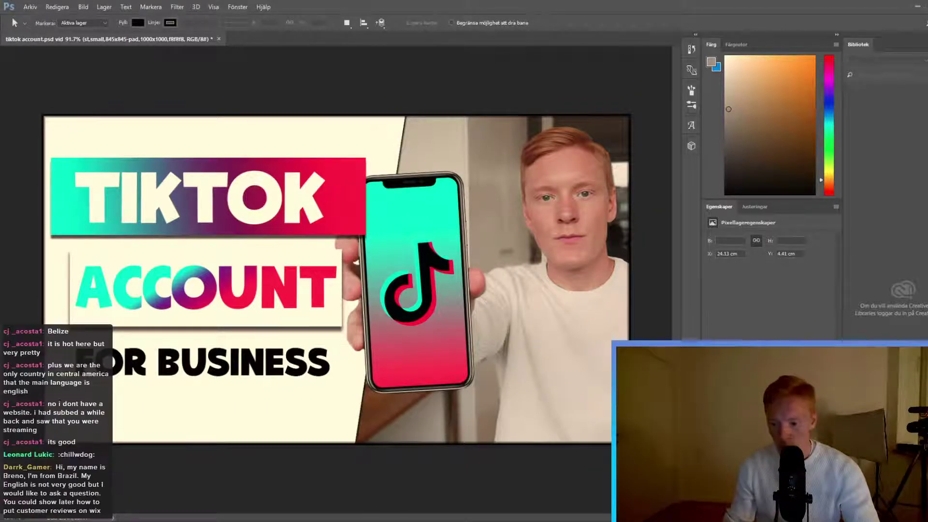
left_click(709, 410)
left_click(709, 411)
left_click(744, 425)
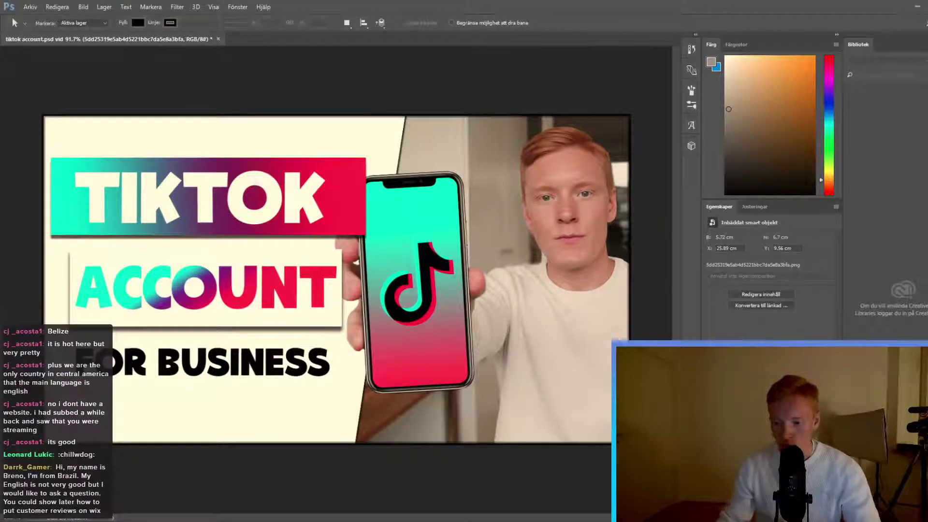
key("alt+[")
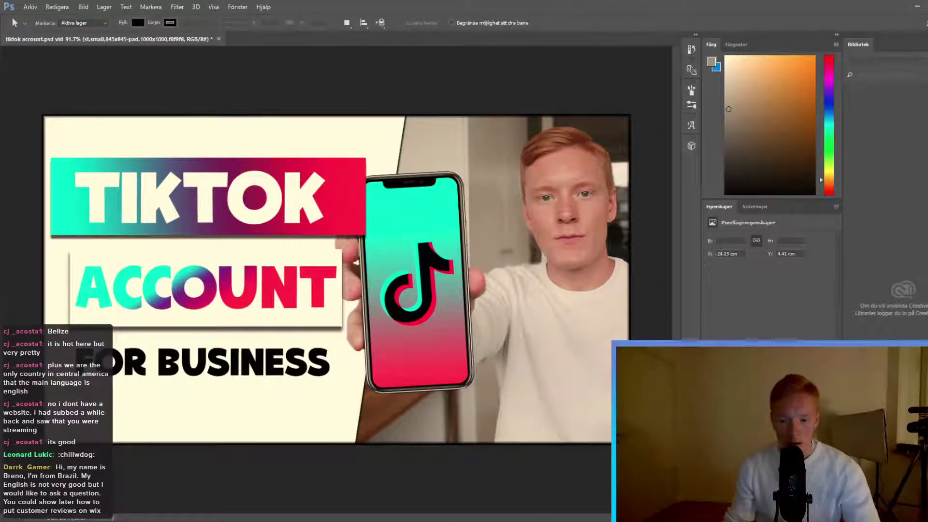
Try solid orange, orange-to-red and solid red on the phone's screen, and apply a dark-red-to-bright-red gradient
key("h")
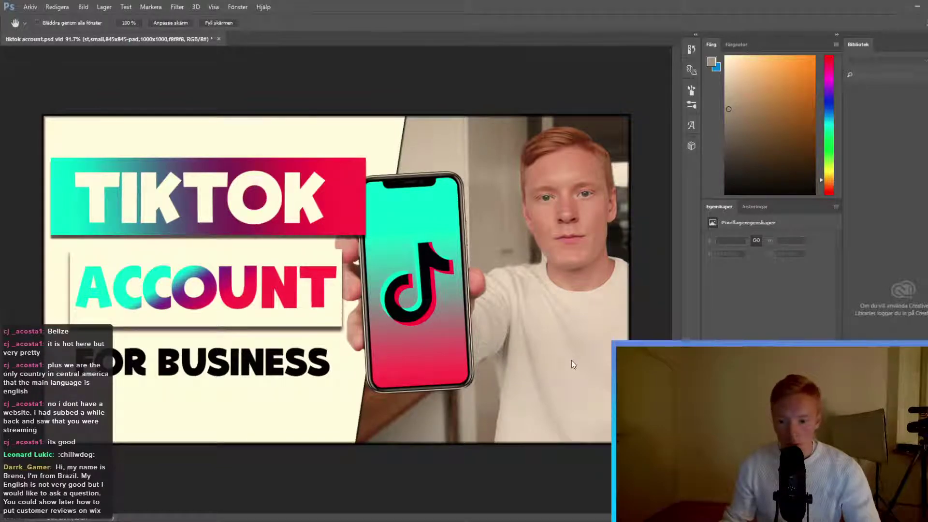
key("i")
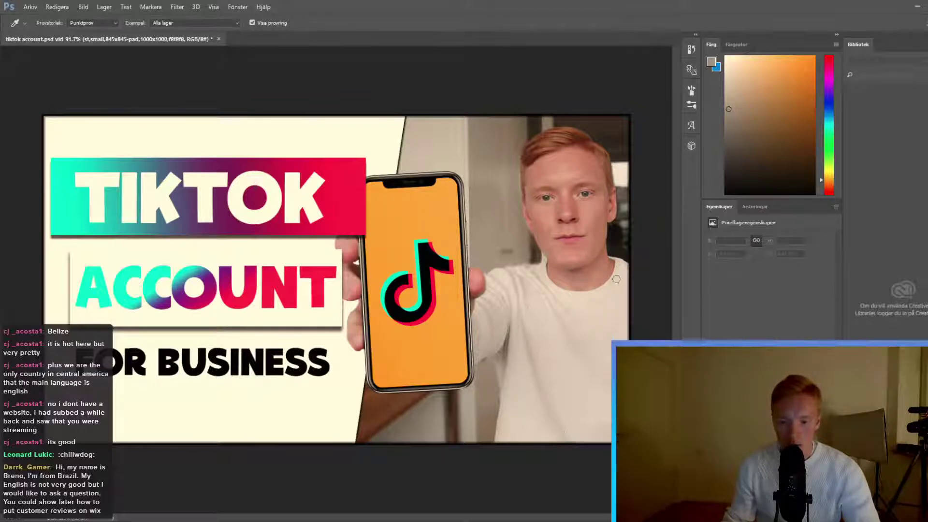
key("ctrl+z")
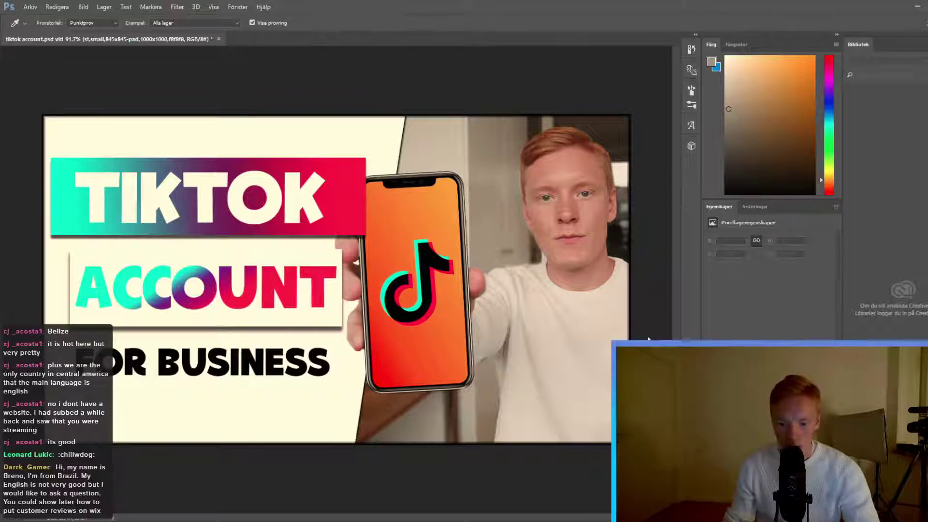
key("ctrl+z")
key("ctrl+z")
key("ctrl+z")
key("ctrl+z")
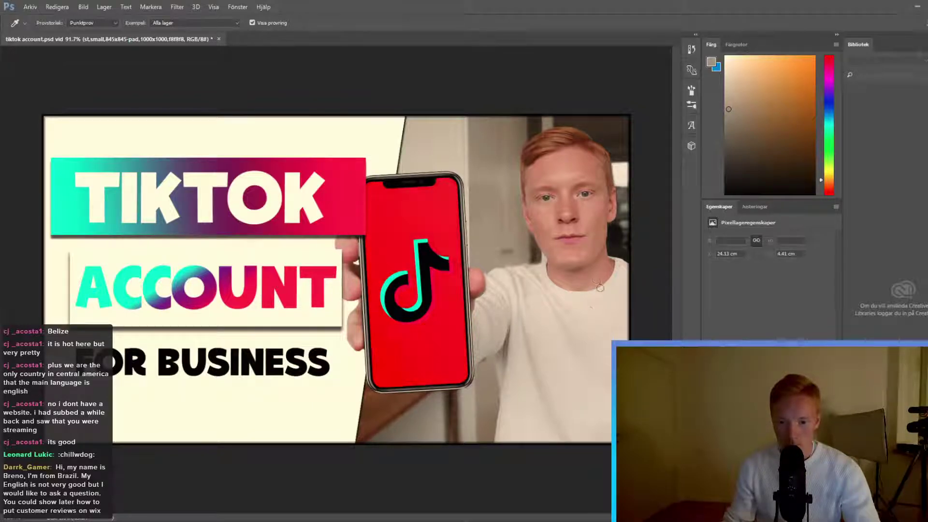
key("ctrl+z")
key("ctrl+z")
key("ctrl+z")
key("ctrl+z")
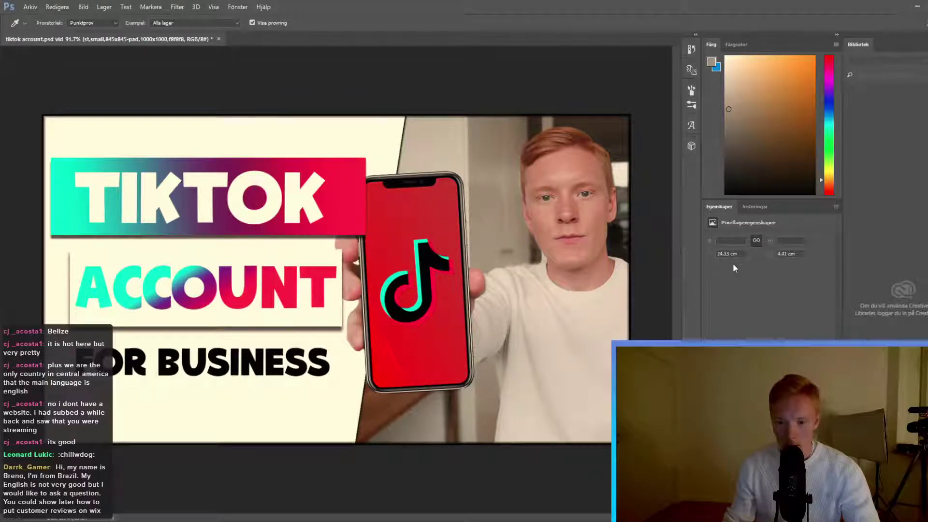
Take the TikTok logo off the phone's screen, leaving only the gradient background inside the frame
key("a")
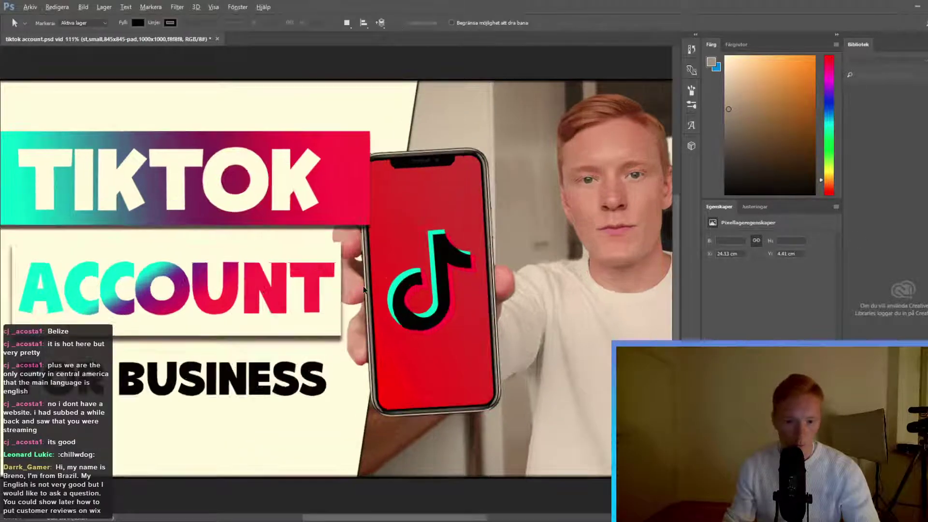
key("ctrl+z")
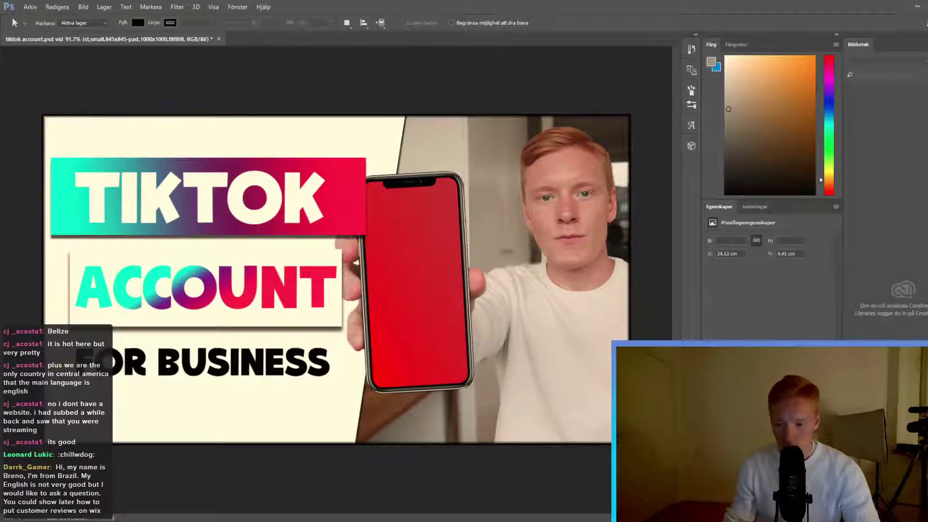
key("ctrl+z")
key("ctrl+z")
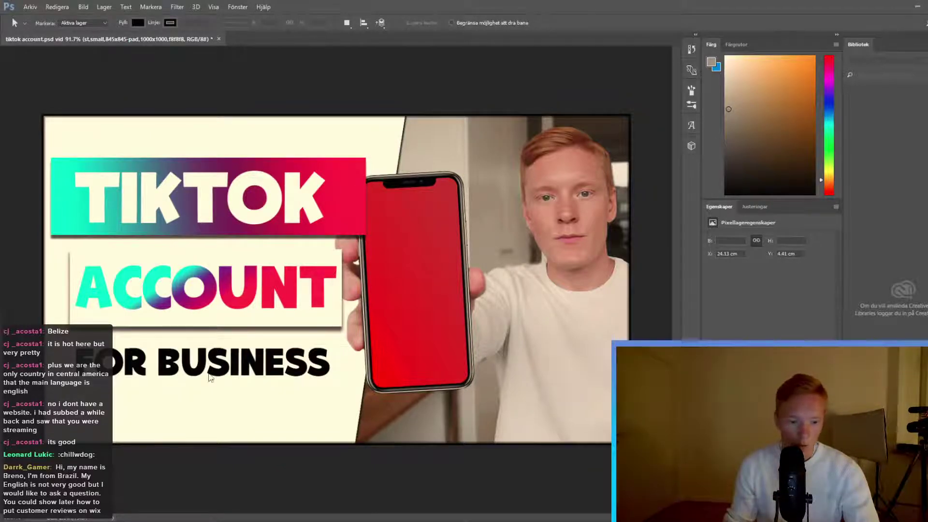
Place the image 213044_live-png (1) on the phone's screen, scaled to about 19.5% and rotated -4.28° to match the phone's tilt
left_click_drag(0, 290, 371, 329)
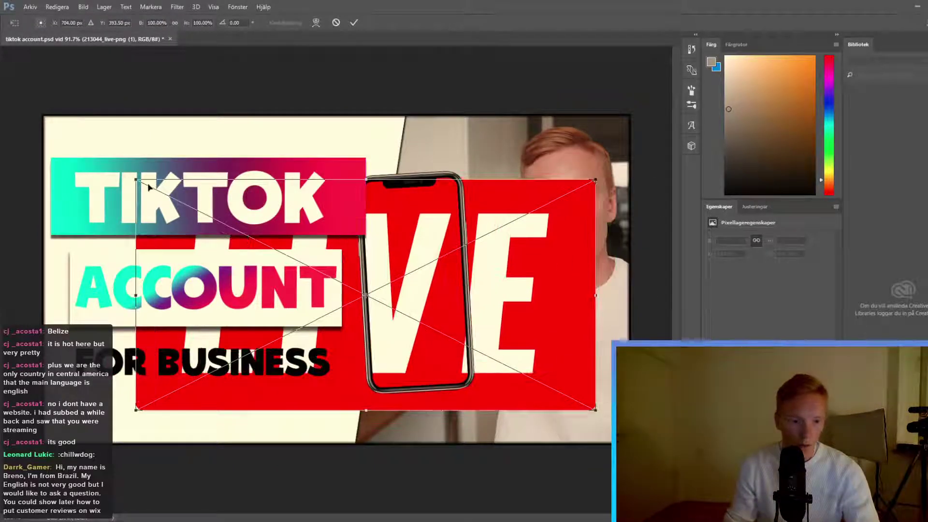
left_click_drag(136, 180, 478, 308)
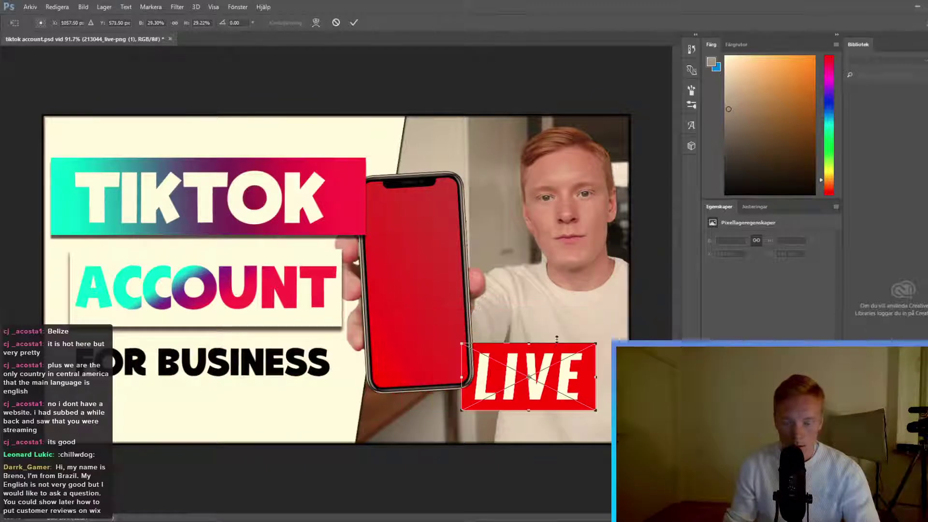
left_click_drag(594, 362, 500, 254)
left_click_drag(445, 283, 415, 283)
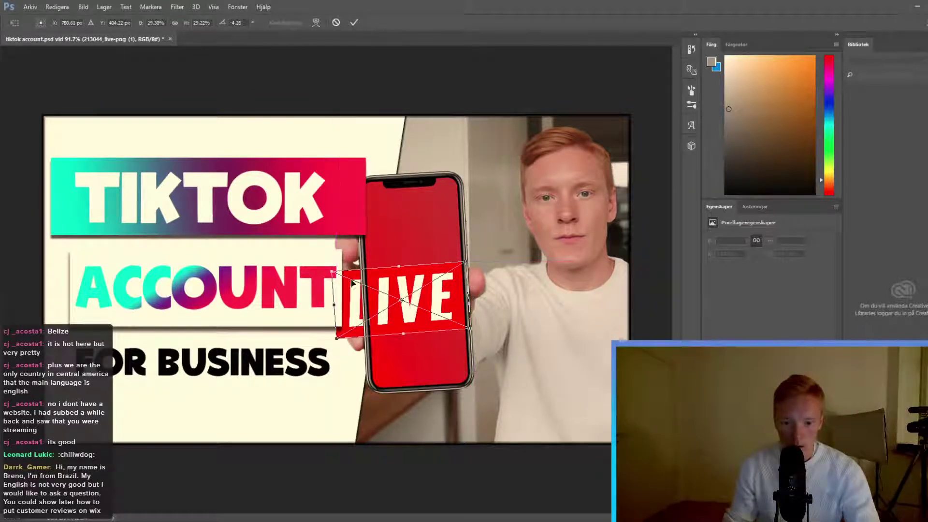
left_click_drag(333, 272, 406, 271)
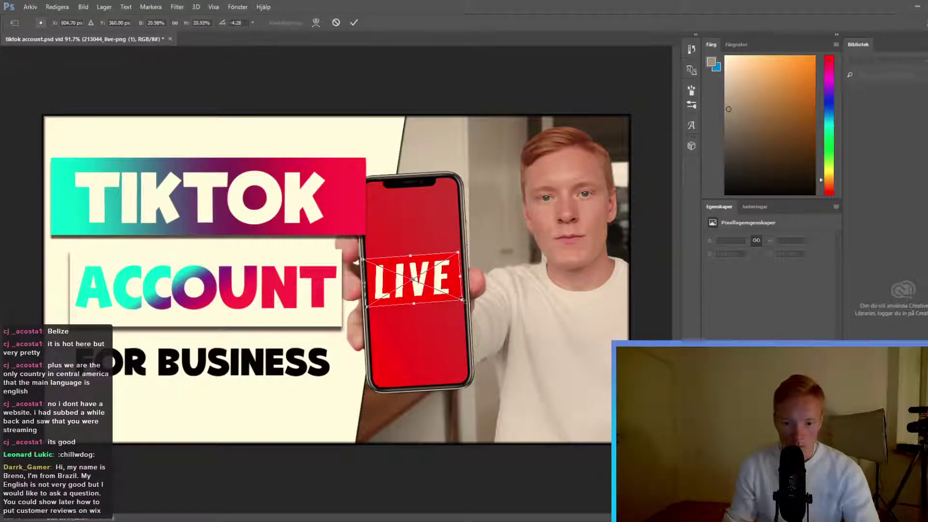
left_click_drag(462, 299, 456, 295)
left_click_drag(404, 269, 410, 272)
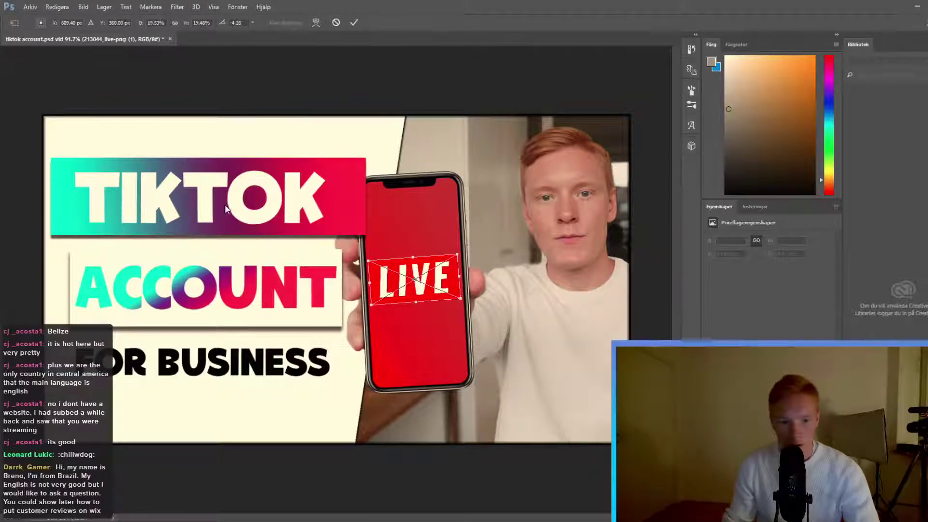
key("Return")
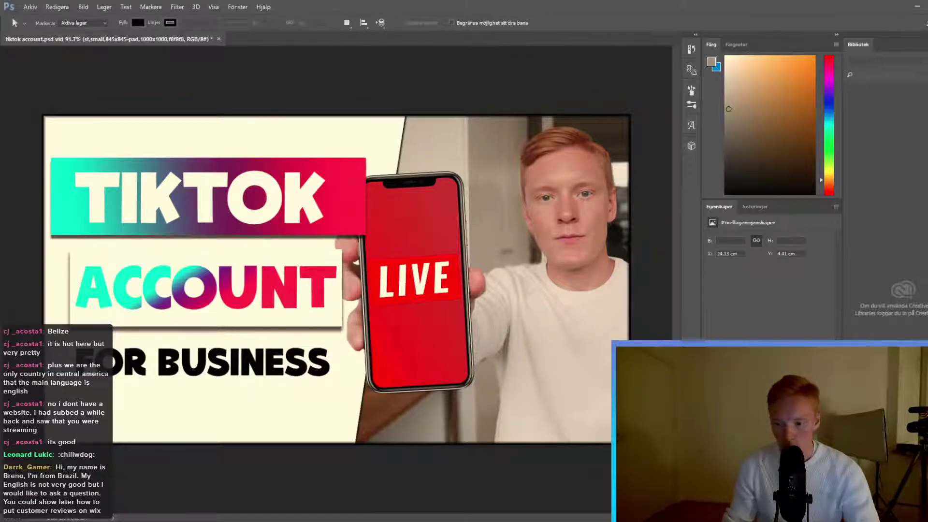
Recolour the phone screen's gradient to run from grey to black behind the LIVE badge
key("i")
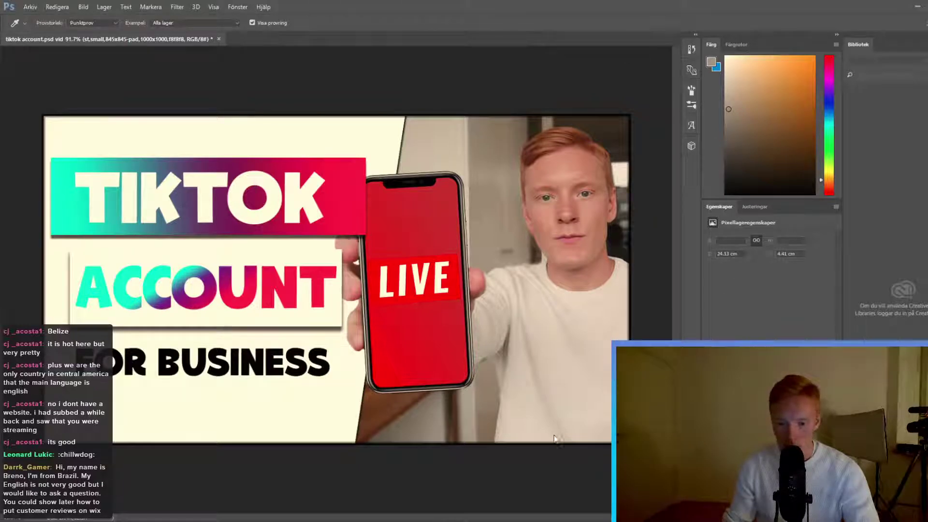
key("ctrl+z")
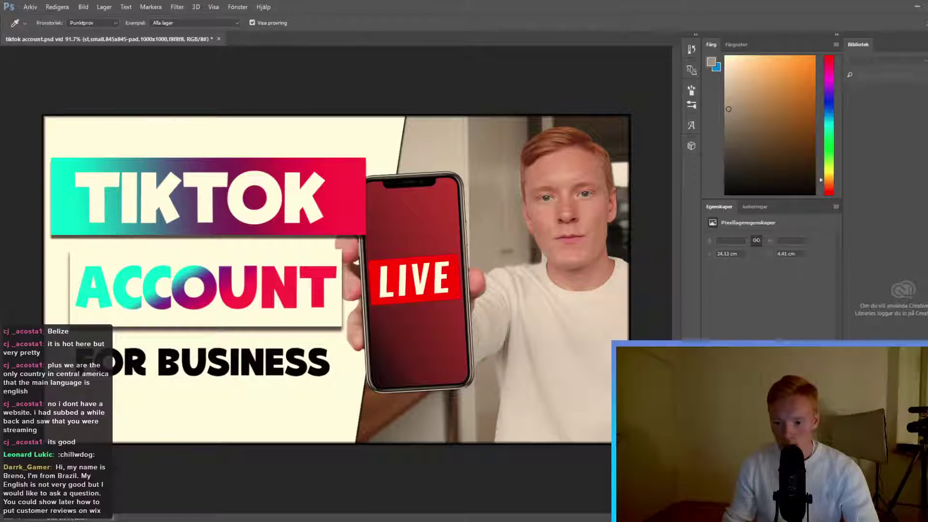
key("ctrl+alt+z")
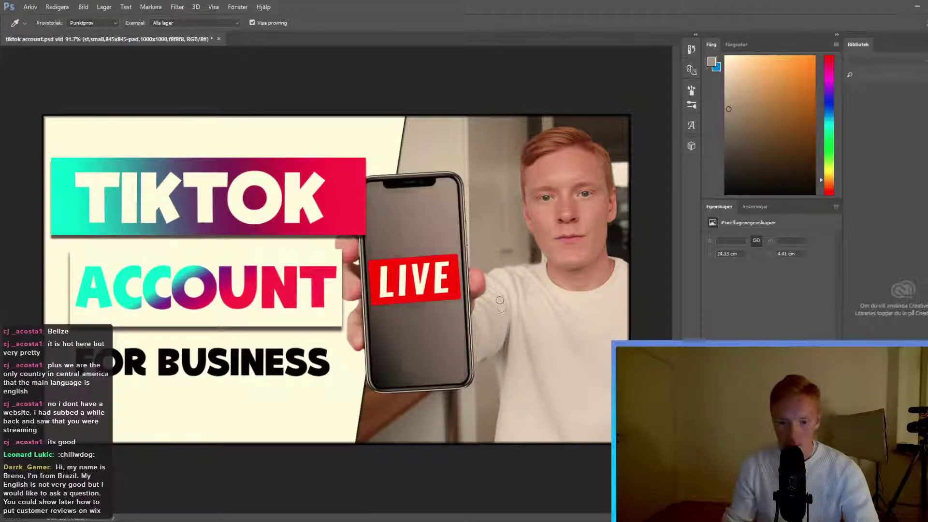
key("ctrl+alt+z")
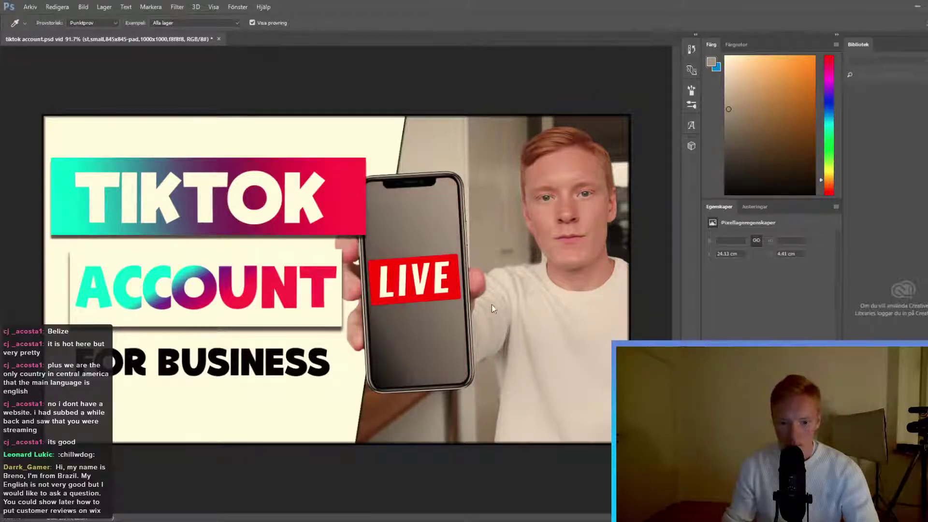
Replace the TIKTOK headline text with LIVE
key("a")
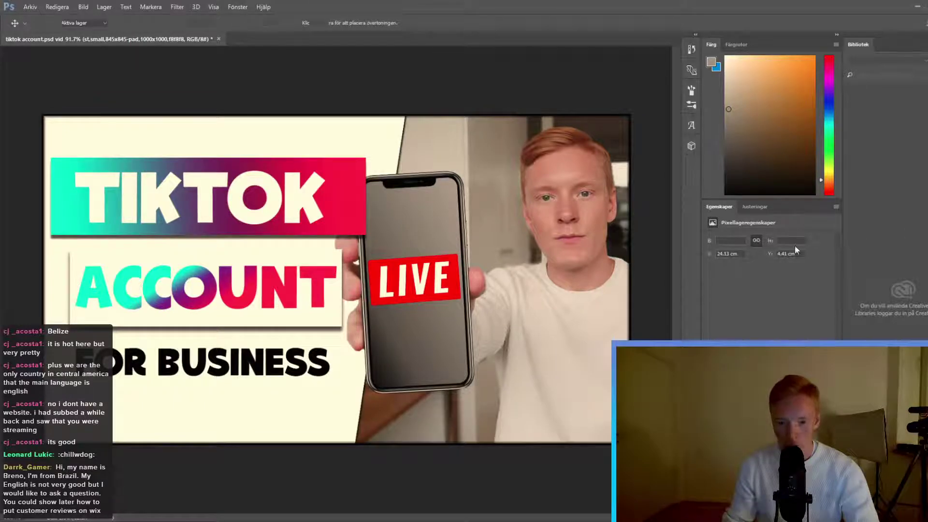
scroll(319, 288, "down", 2)
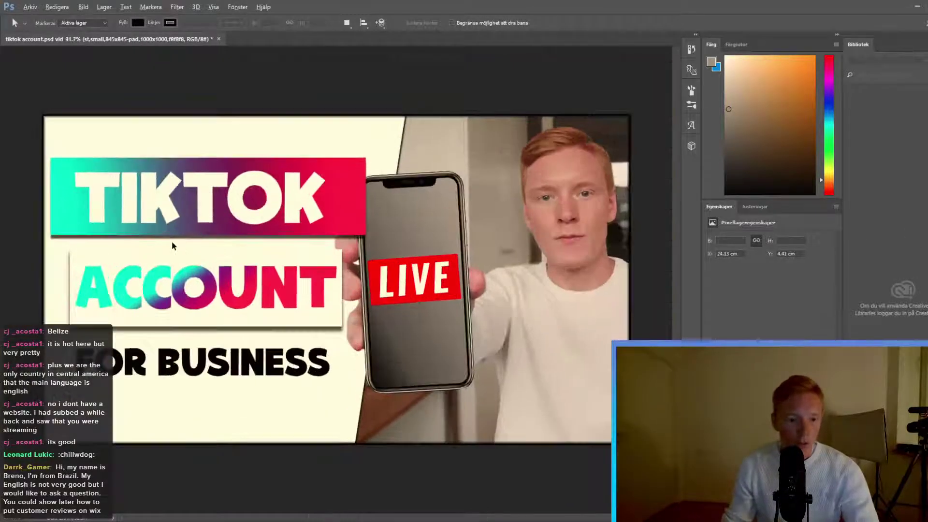
scroll(162, 250, "up", 1)
scroll(161, 250, "down", 1)
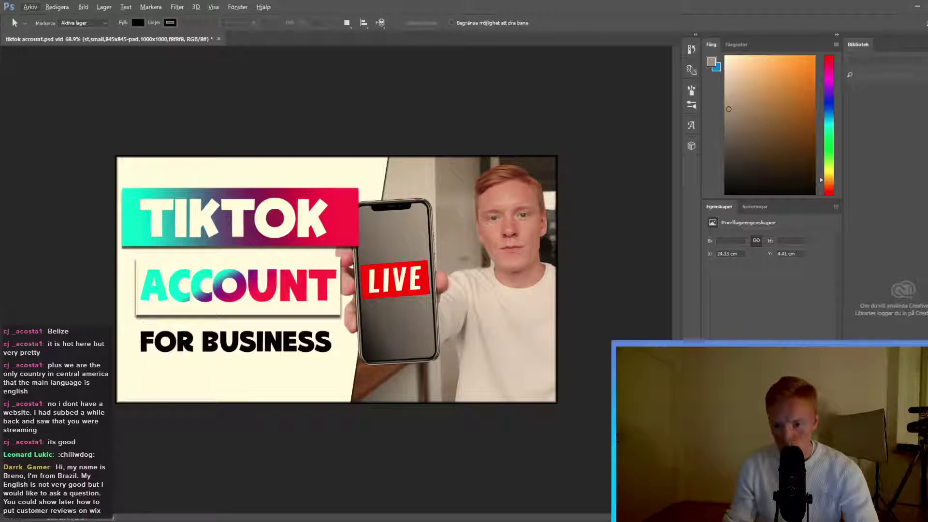
double_click(232, 217)
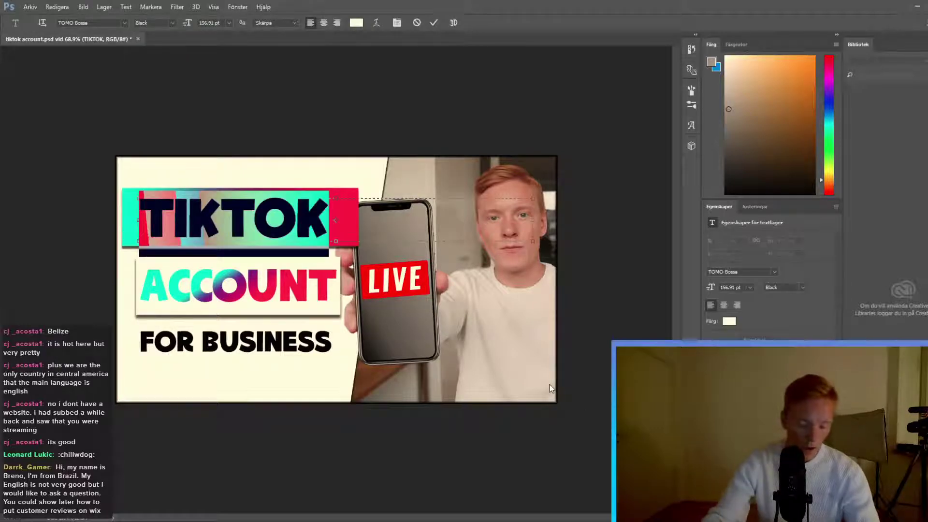
type("LIVE")
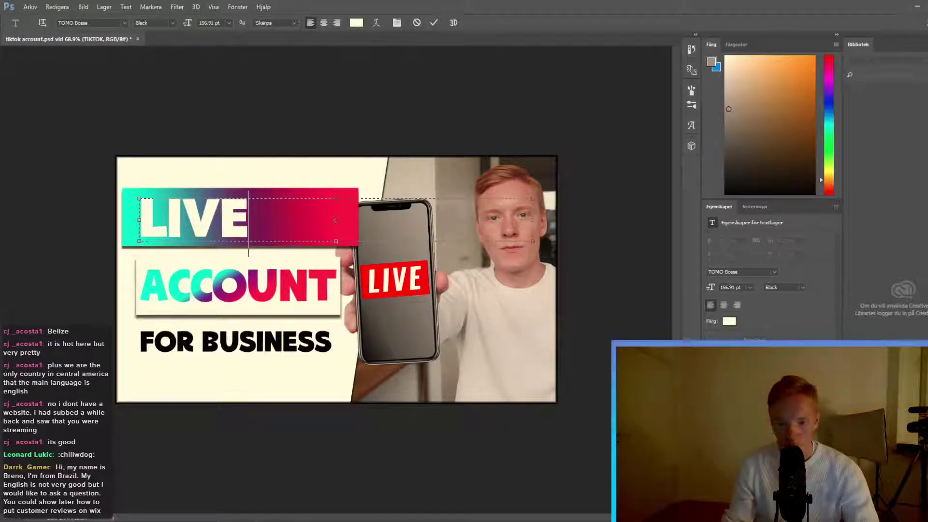
key("ctrl+Return")
key("h")
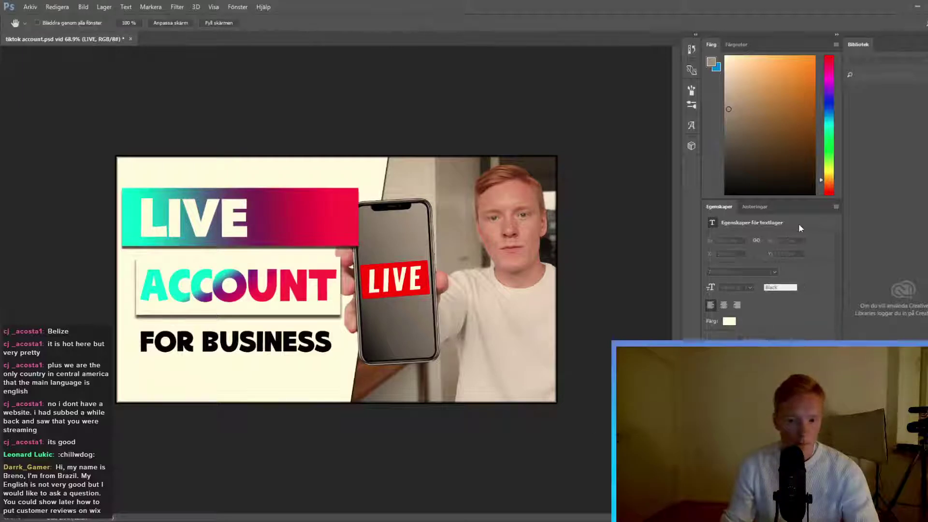
key("a")
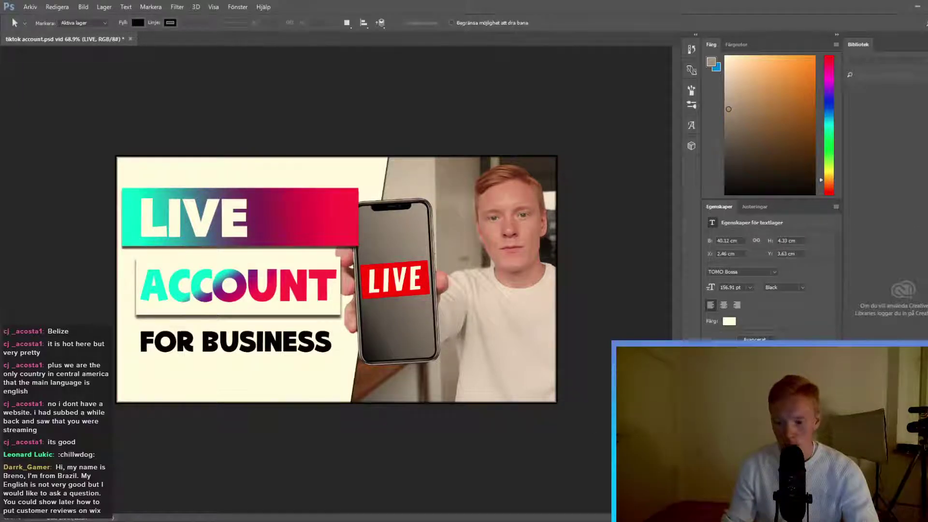
Change the headline on the gradient banner to WEBSITE and reduce its font size to 145.91 pt so it fits inside the banner
key("t")
key("Return")
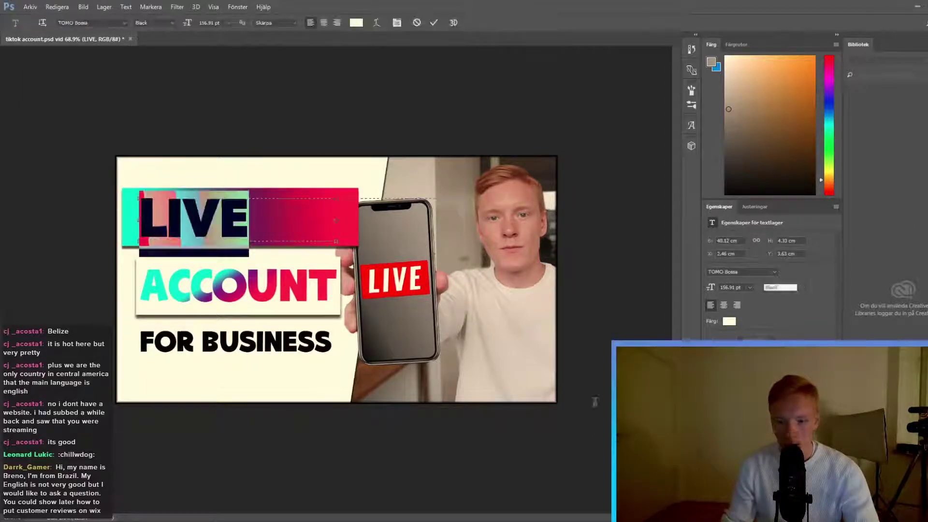
type("WEBSITE")
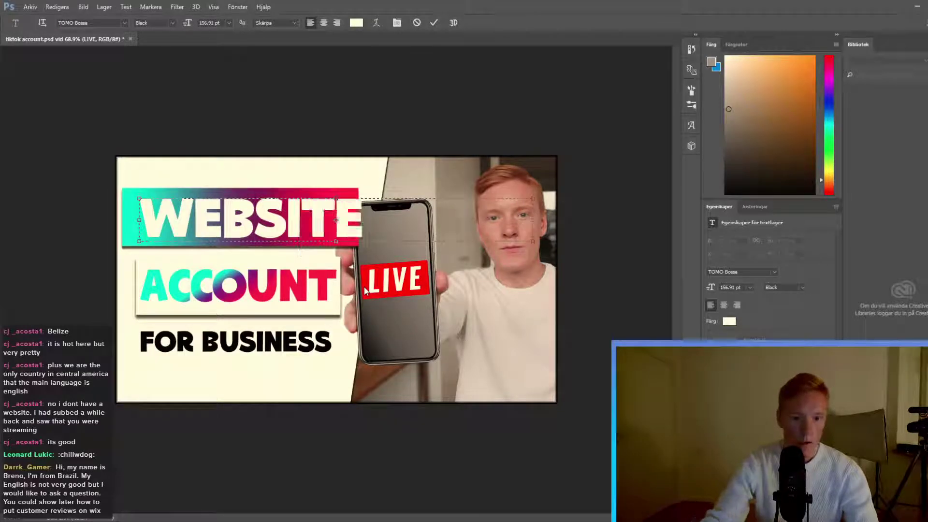
key("ctrl+a")
left_click(304, 221)
key("ctrl+a")
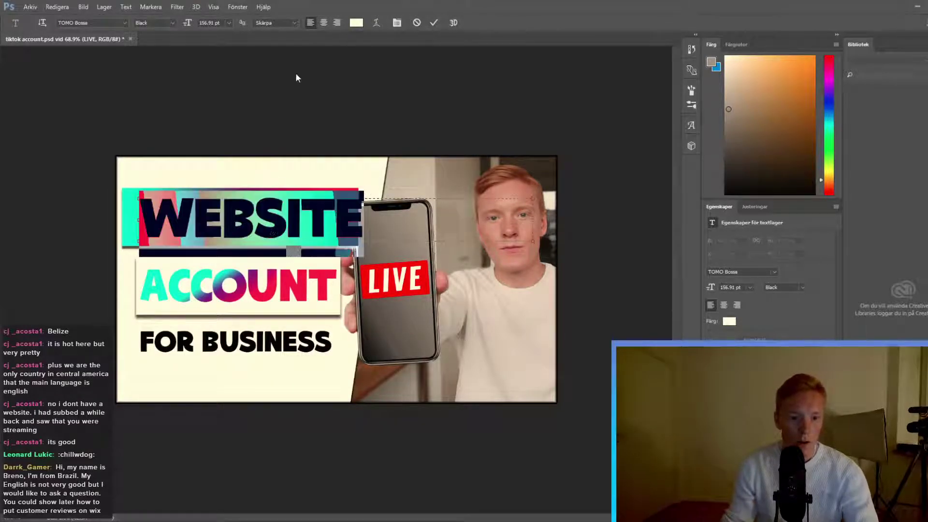
left_click_drag(188, 25, 186, 27)
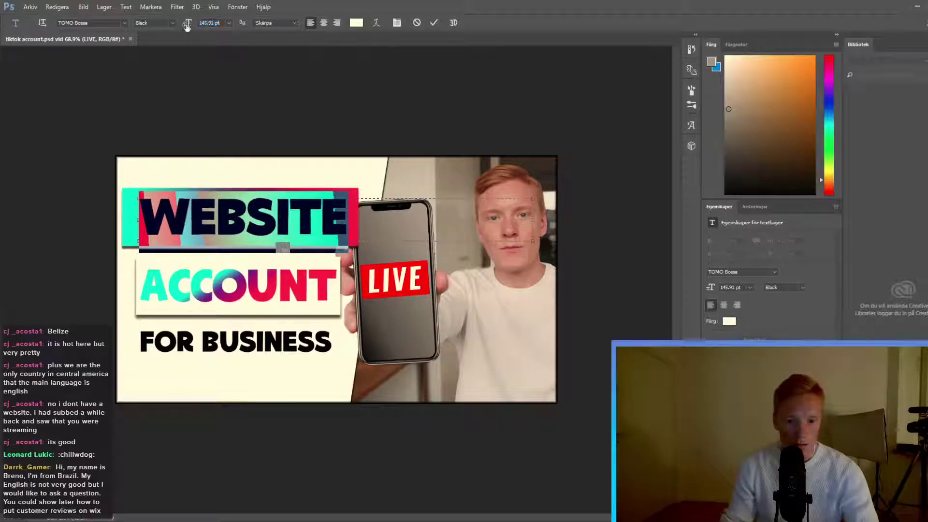
key("ctrl+Return")
key("v")
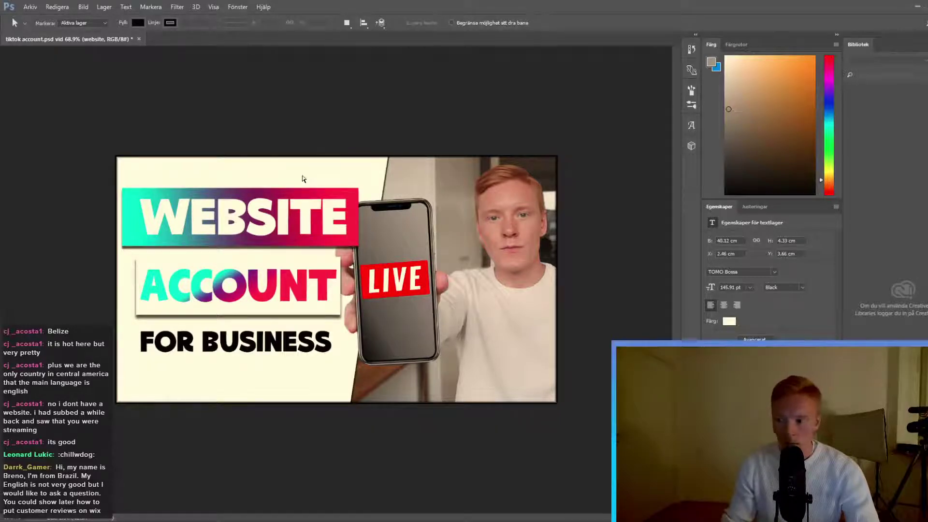
Replace the word ACCOUNT in the cream box with REVIEW
scroll(280, 176, "up", 10)
scroll(280, 139, "up", 5)
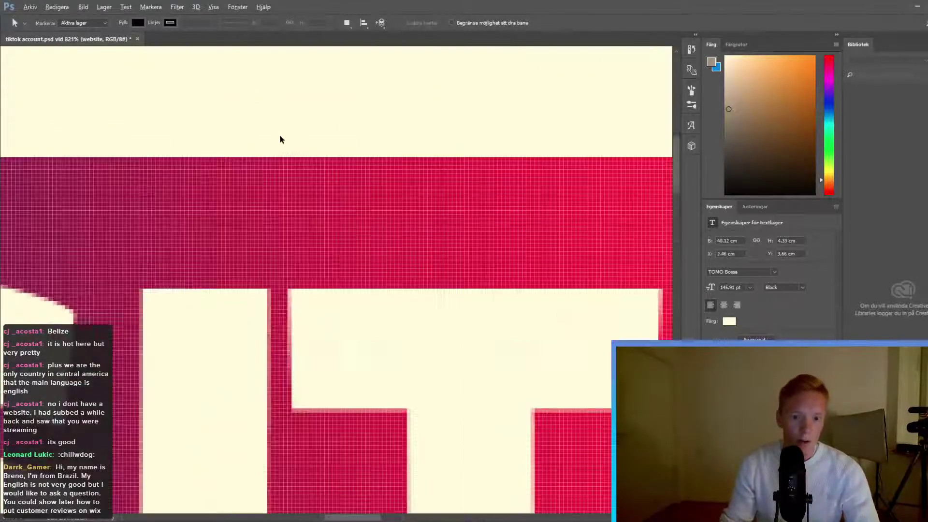
scroll(362, 197, "down", 10)
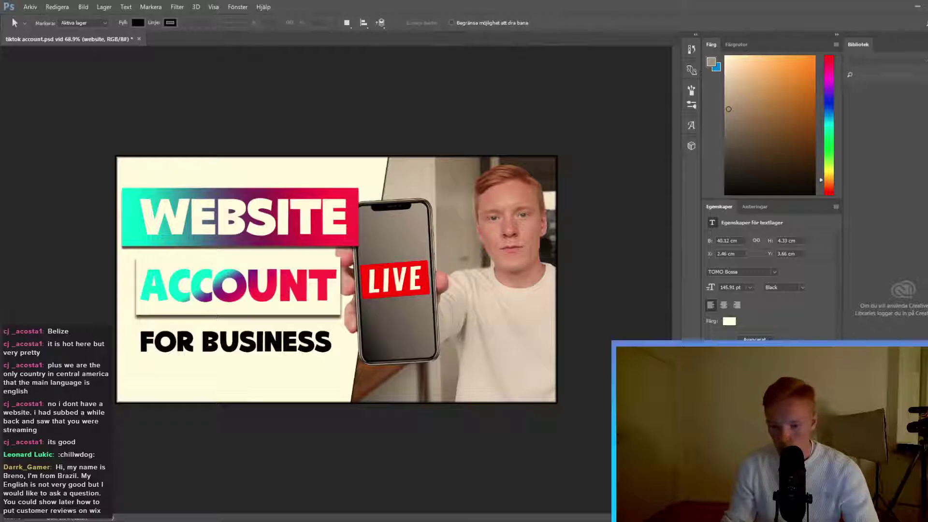
double_click(236, 285)
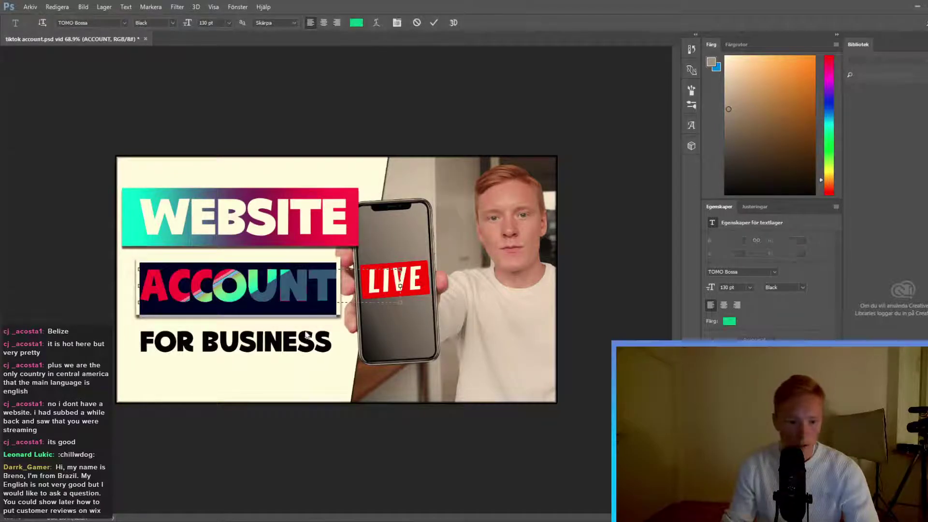
type("REVIEW")
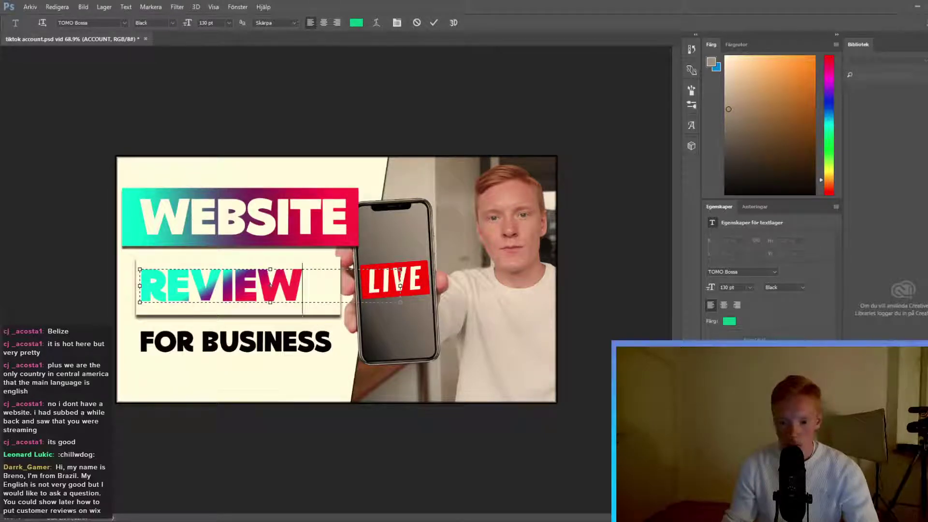
key("ctrl+Return")
key("v")
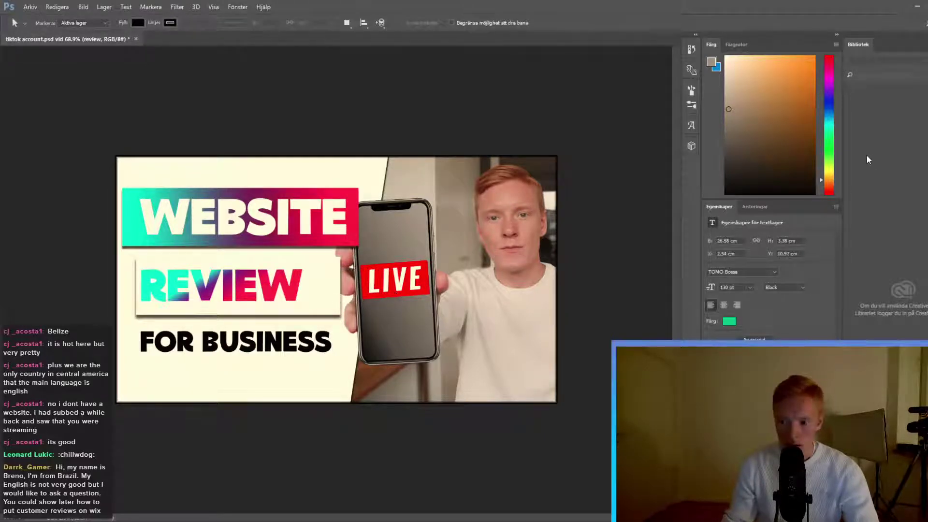
Centre REVIEW horizontally in its cream box and delete the FOR BUSINESS line below it
key("v")
left_click_drag(234, 280, 254, 282)
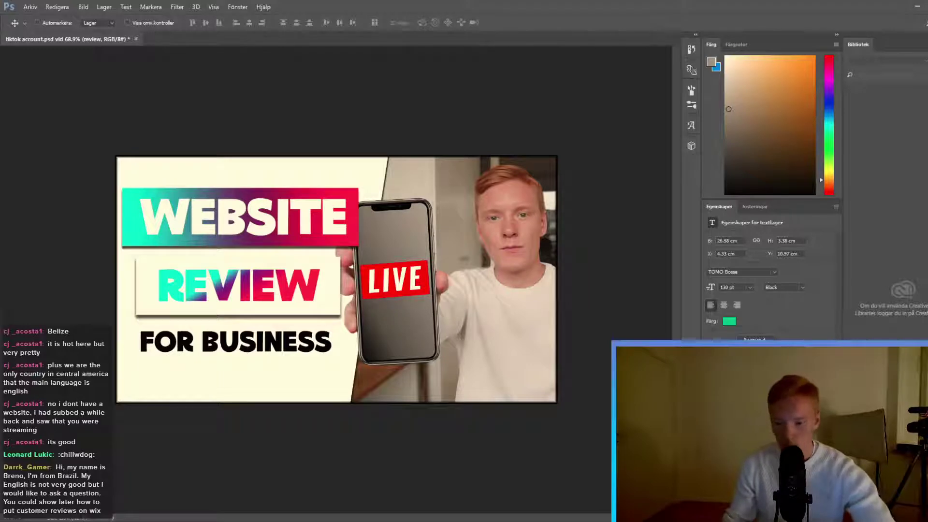
key("alt+[")
key("Delete")
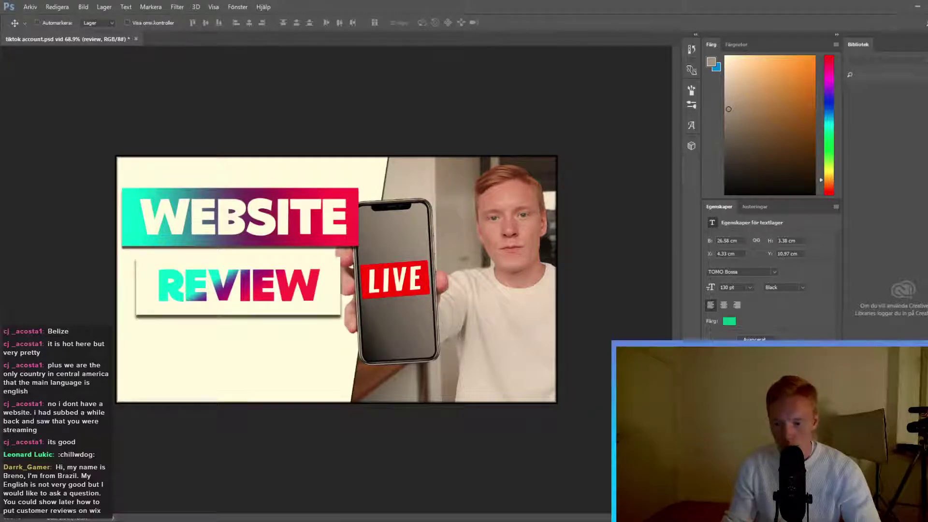
Move both headline boxes with their texts down and against the canvas's left edge, and align REVIEW with the start of WEBSITE
key("alt+[")
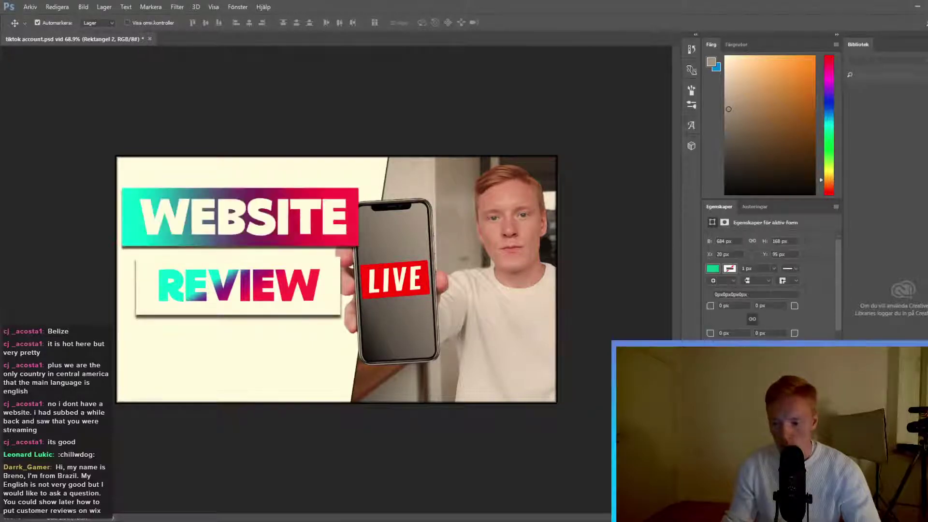
key("ctrl")
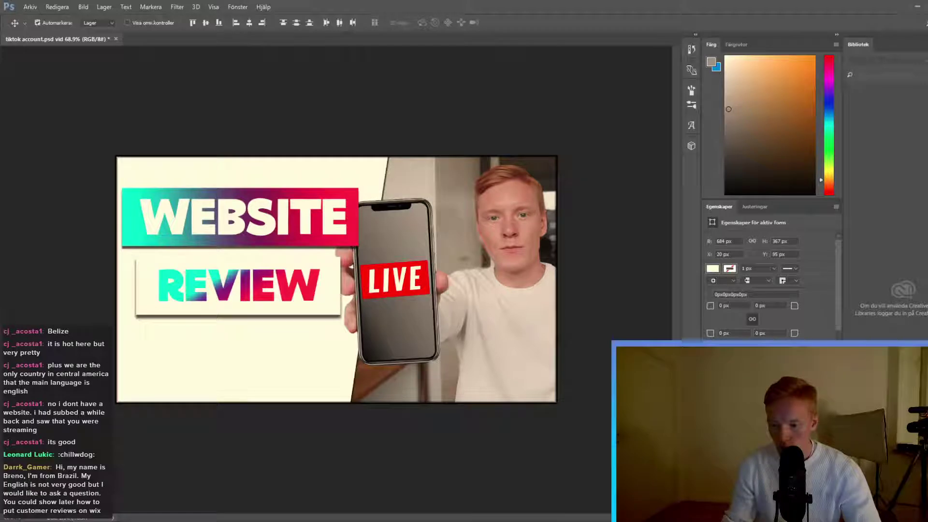
left_click_drag(236, 222, 236, 241)
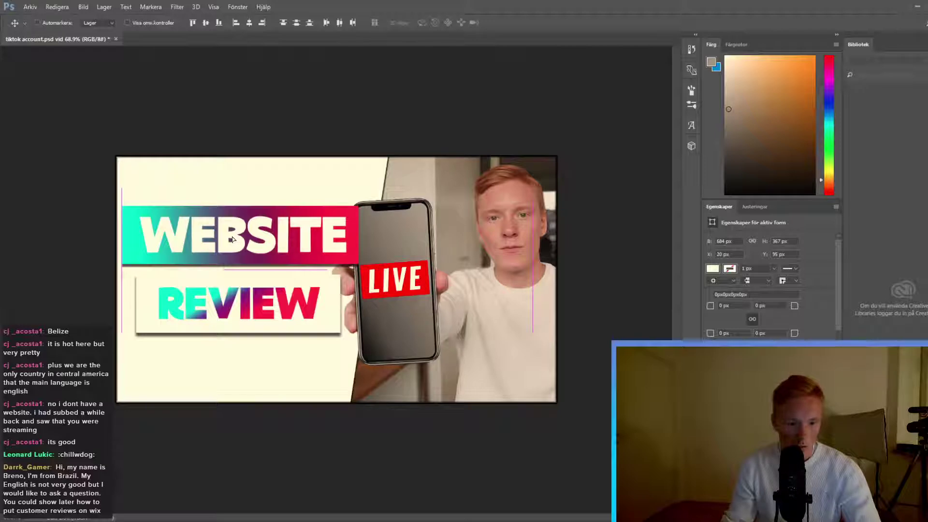
left_click_drag(232, 239, 213, 240)
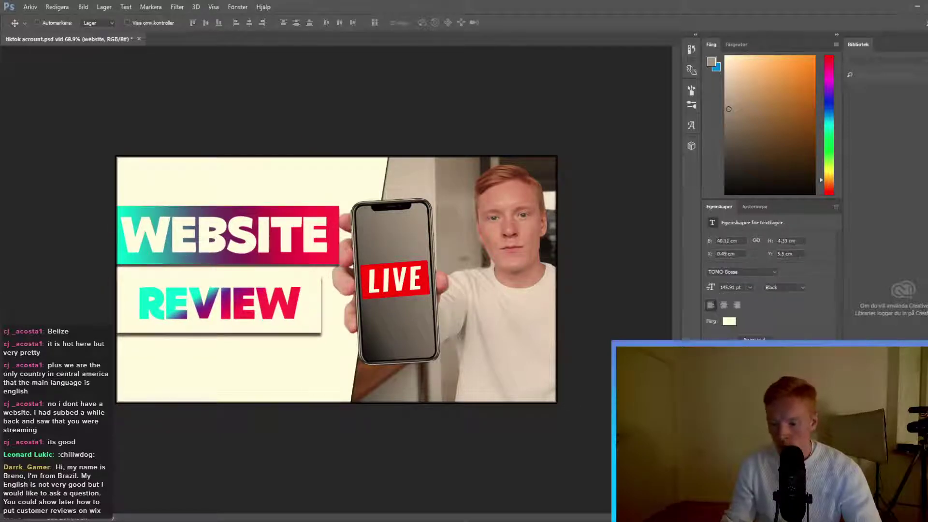
key("alt+bracketleft")
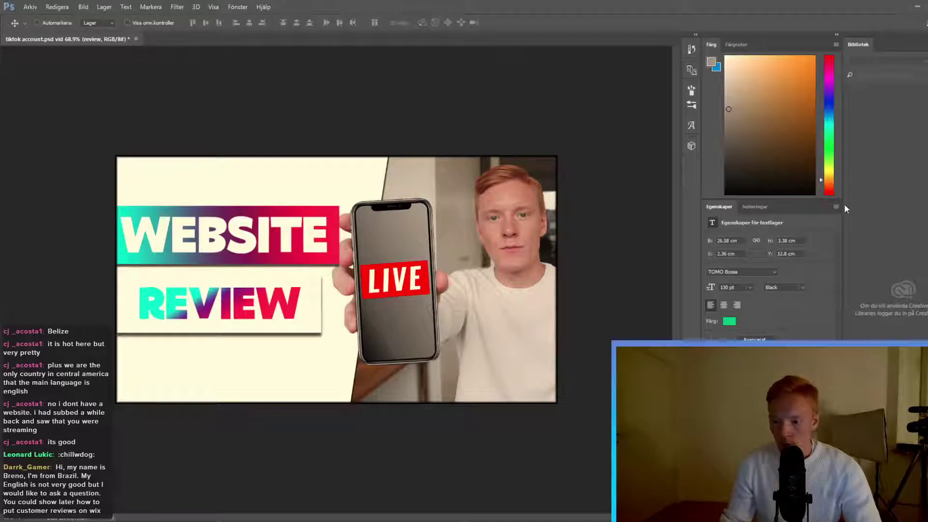
left_click_drag(224, 311, 206, 306)
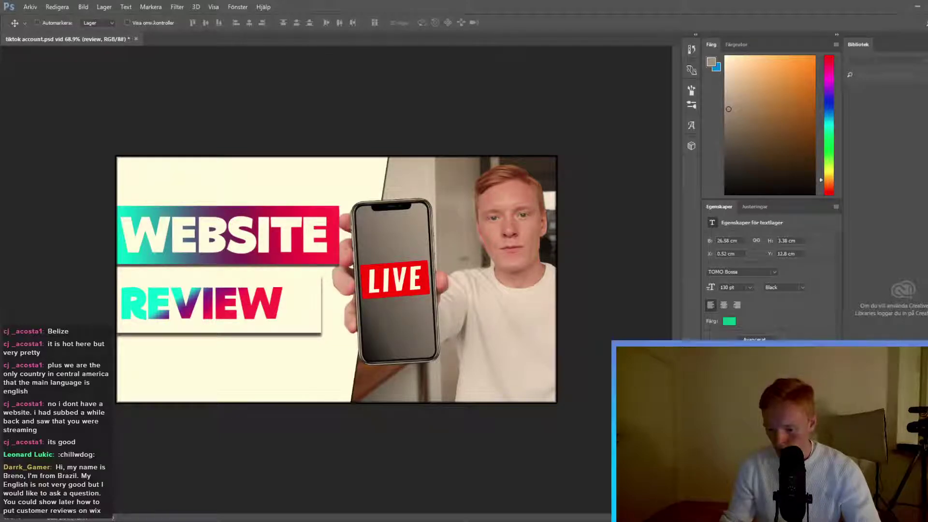
Recolour the WEBSITE banner's gradient to run from the LIVE badge's red to crimson
key("h")
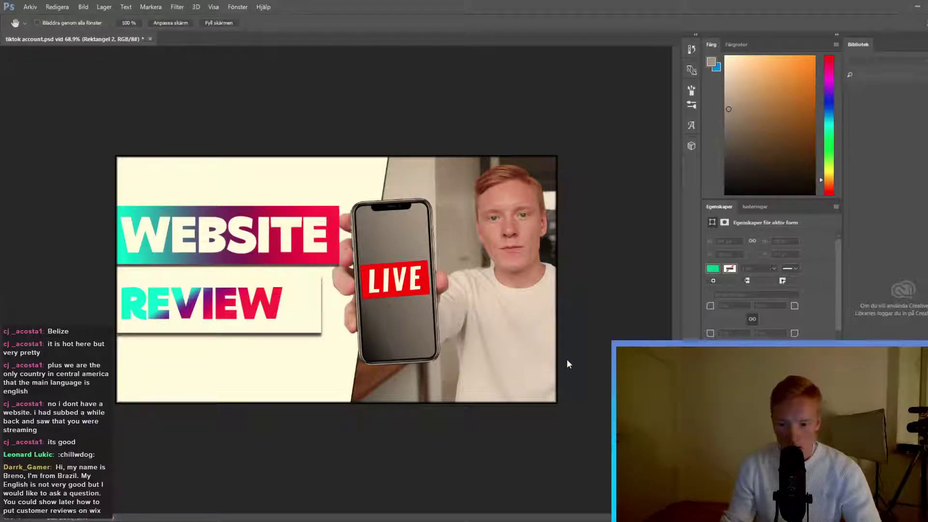
key("v")
key("i")
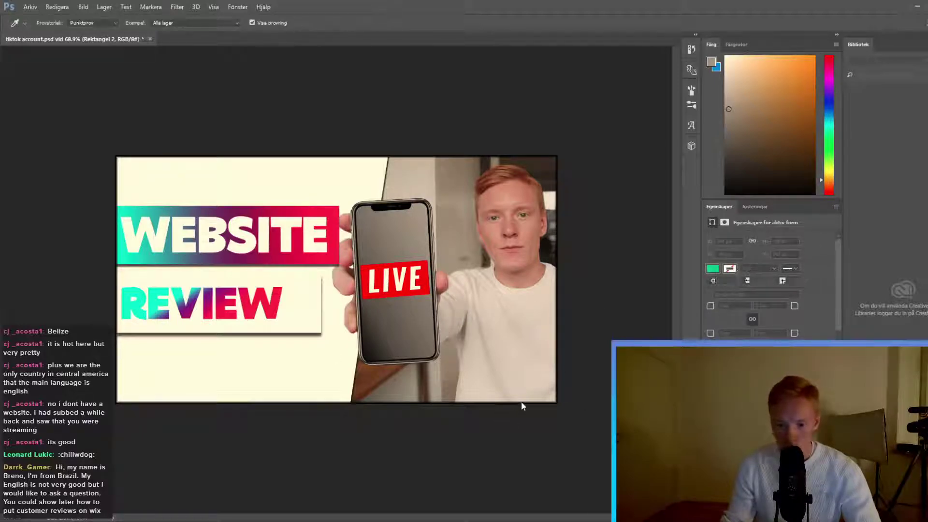
left_click(379, 292)
key("ctrl+z")
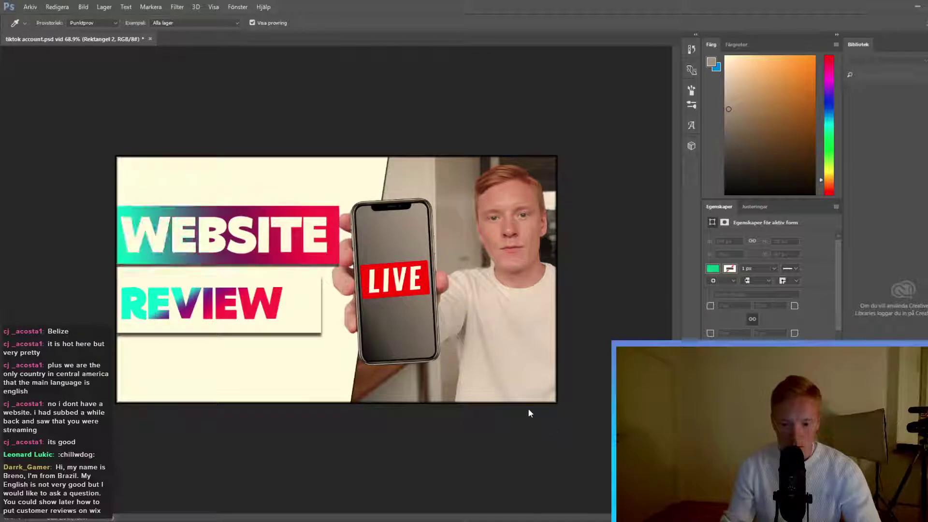
left_click(363, 272)
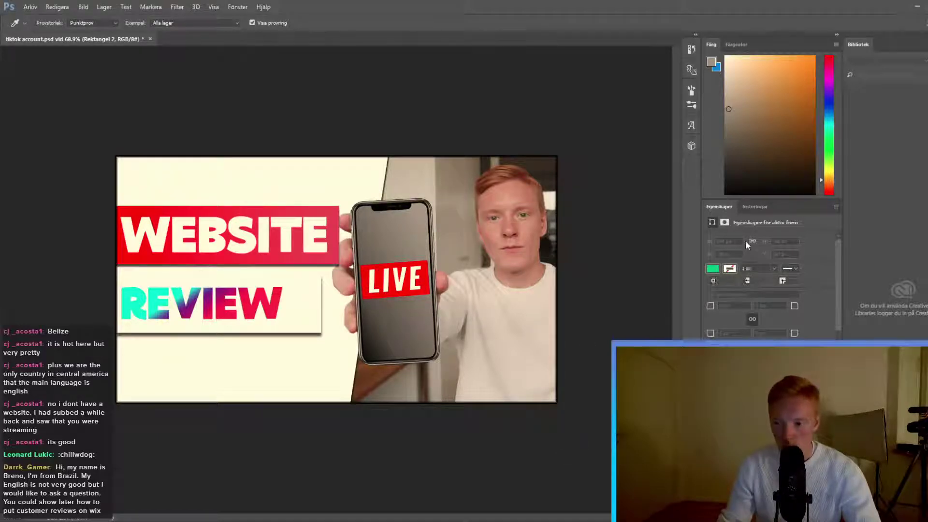
key("v")
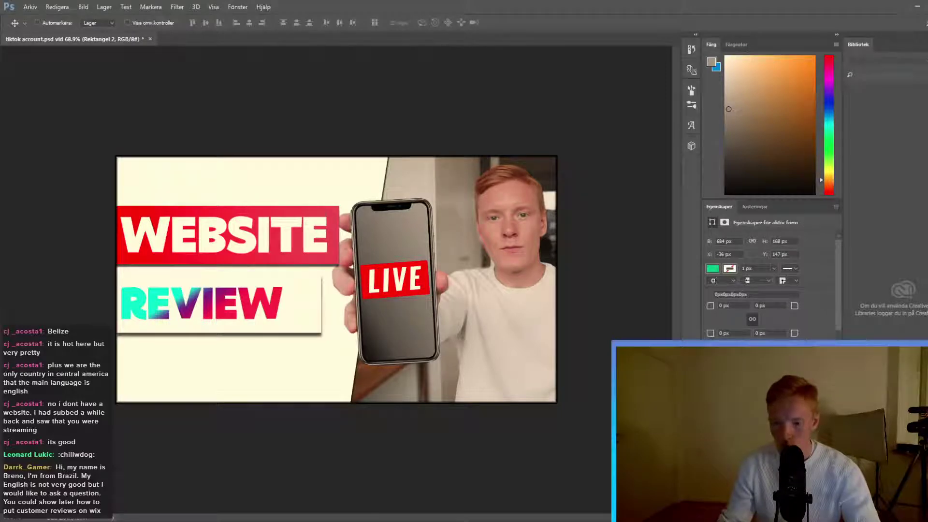
Recolour the REVIEW text's gradient to run from red to crimson, matching the WEBSITE banner
key("alt+]")
key("h")
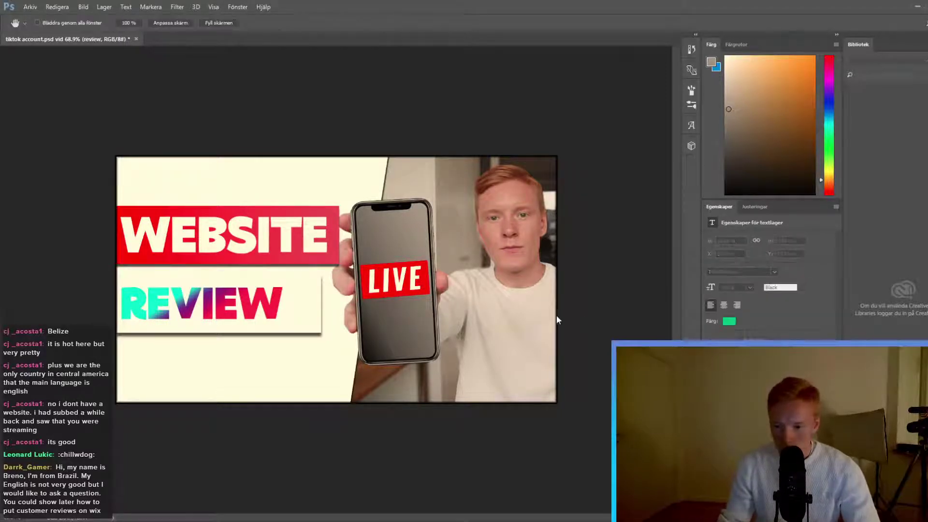
key("i")
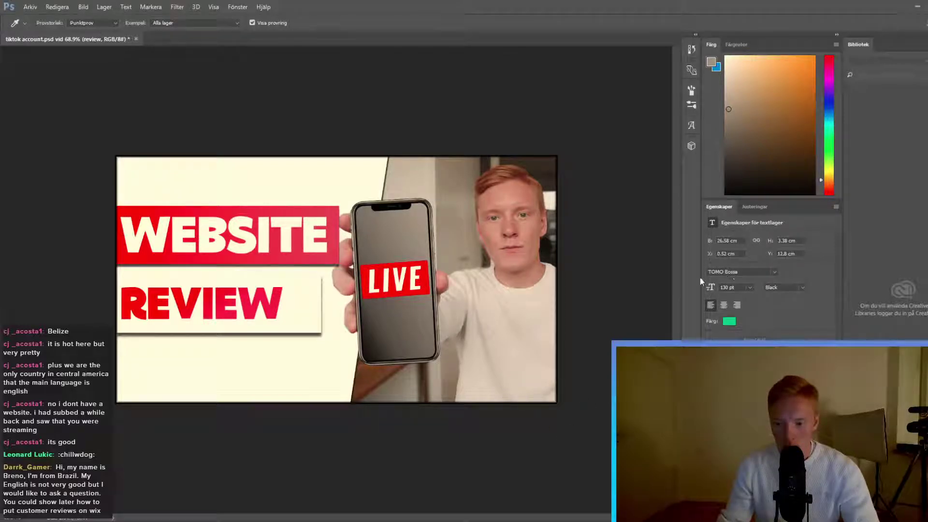
key("v")
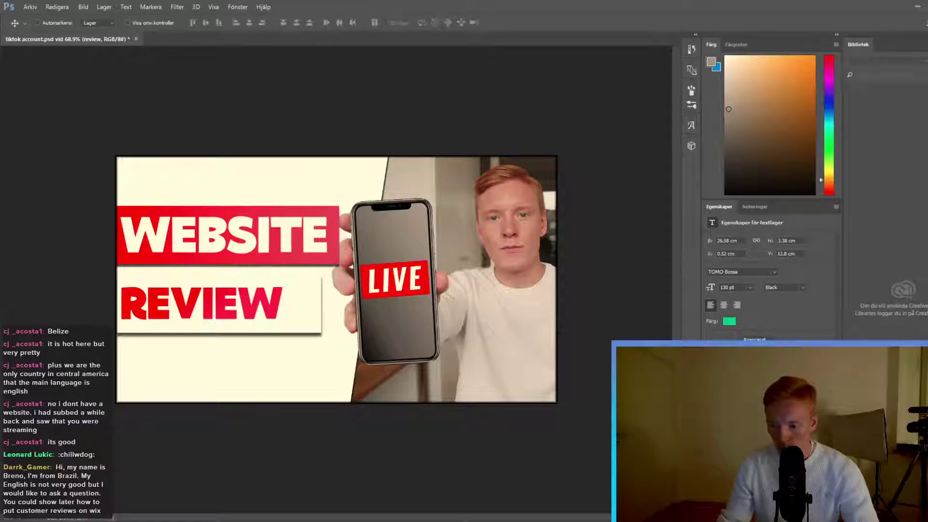
Match the crimson end colour of the REVIEW text's gradient to the end colour of the WEBSITE banner's gradient
key("alt+bracketleft")
key("h")
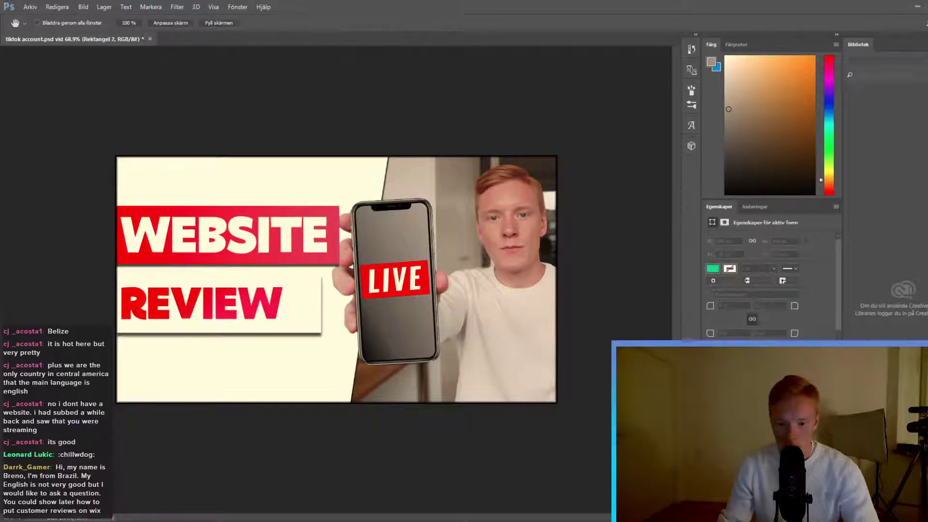
key("g")
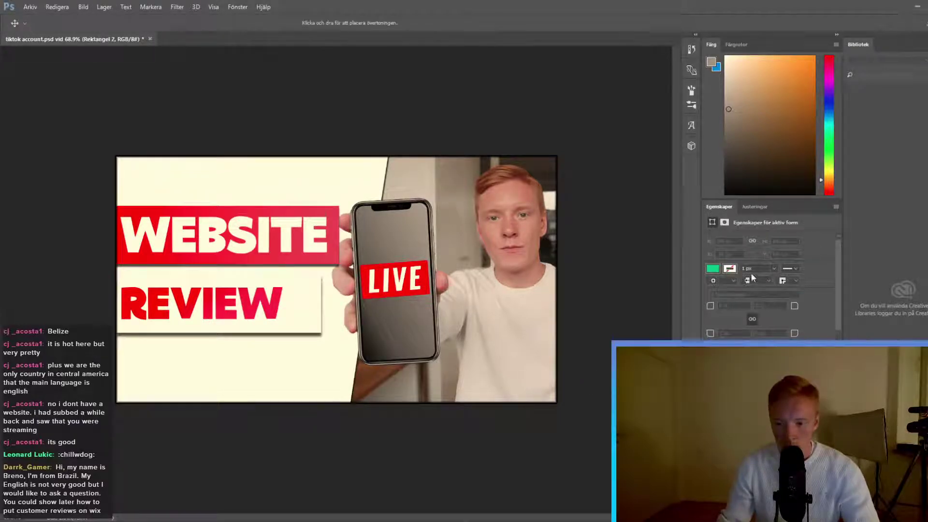
key("i")
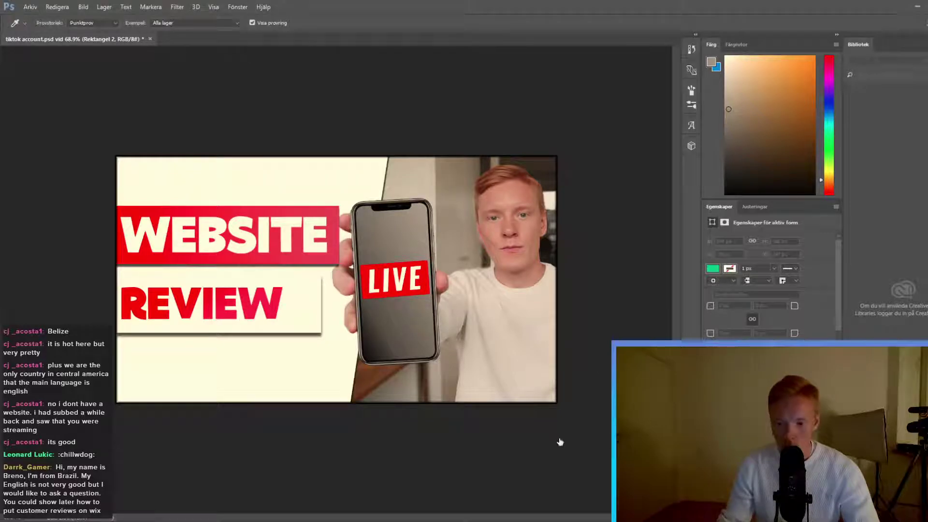
key("v")
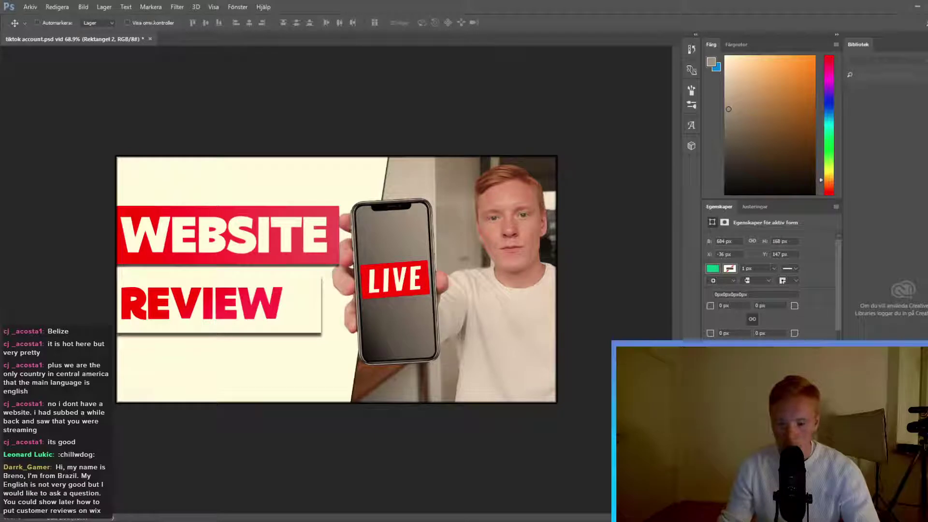
key("h")
key("alt+bracketright")
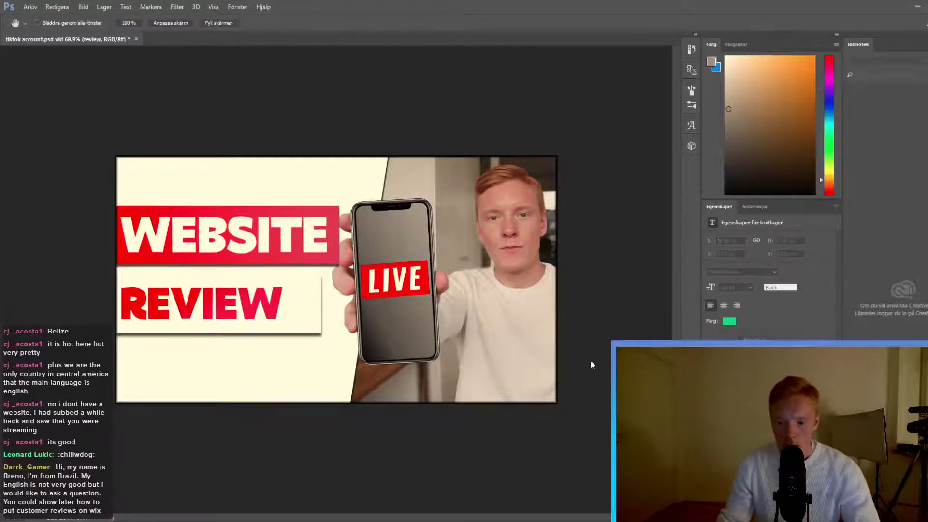
key("i")
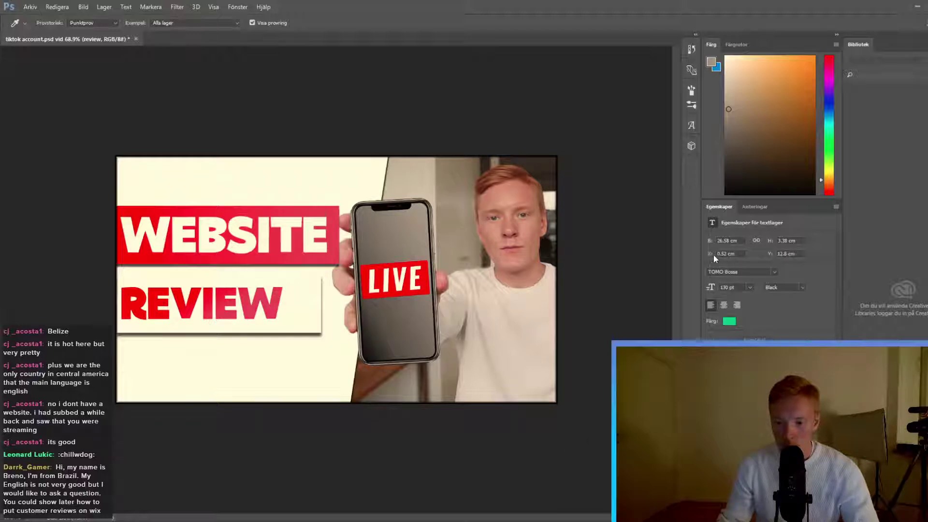
key("v")
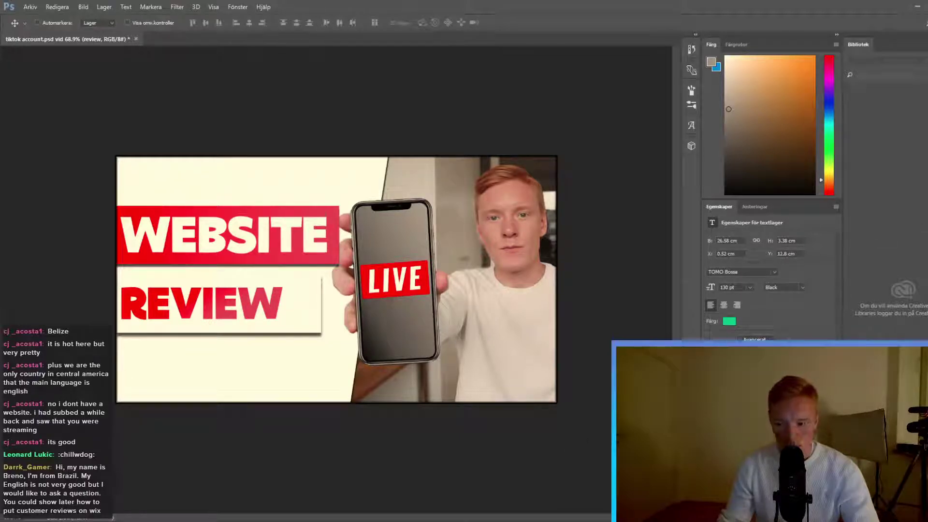
Remove the gradient from the REVIEW text and colour the text black
key("i")
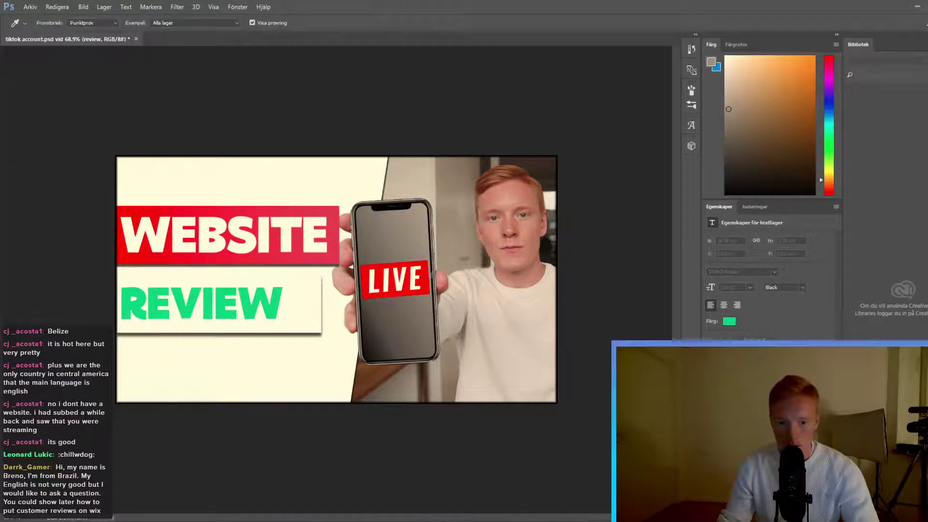
key("Escape")
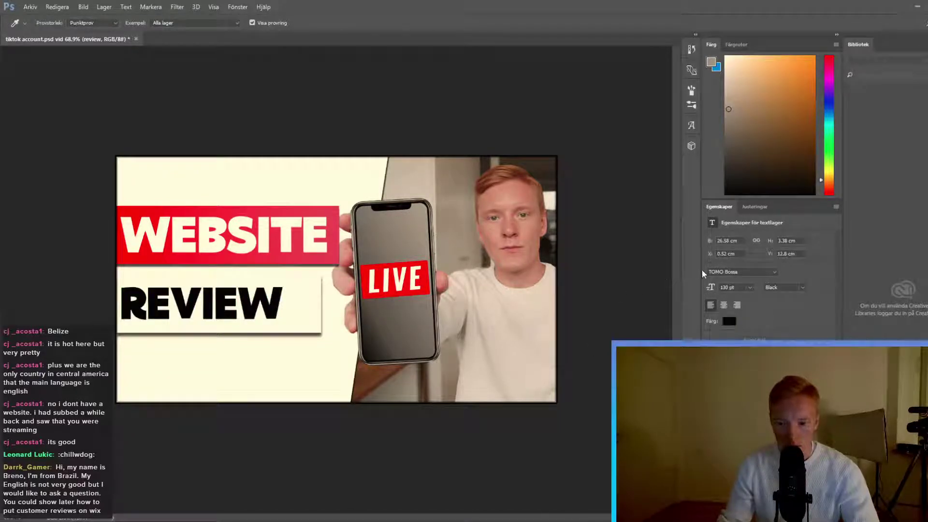
key("v")
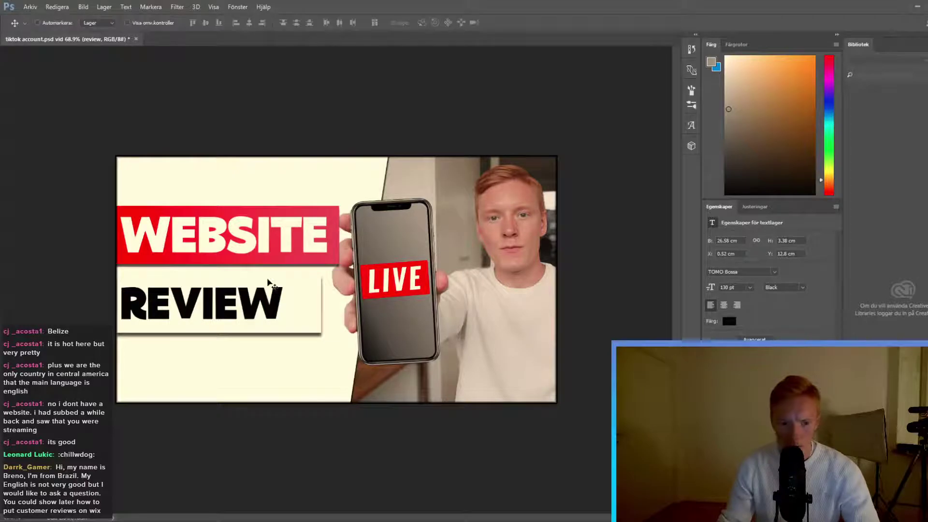
scroll(269, 290, "up", 2)
scroll(184, 314, "down", 2)
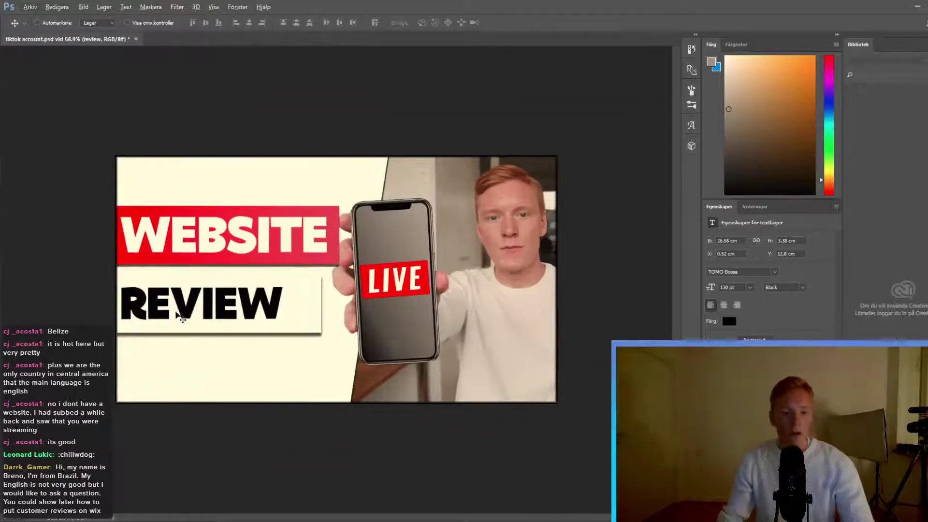
scroll(164, 322, "up", 2)
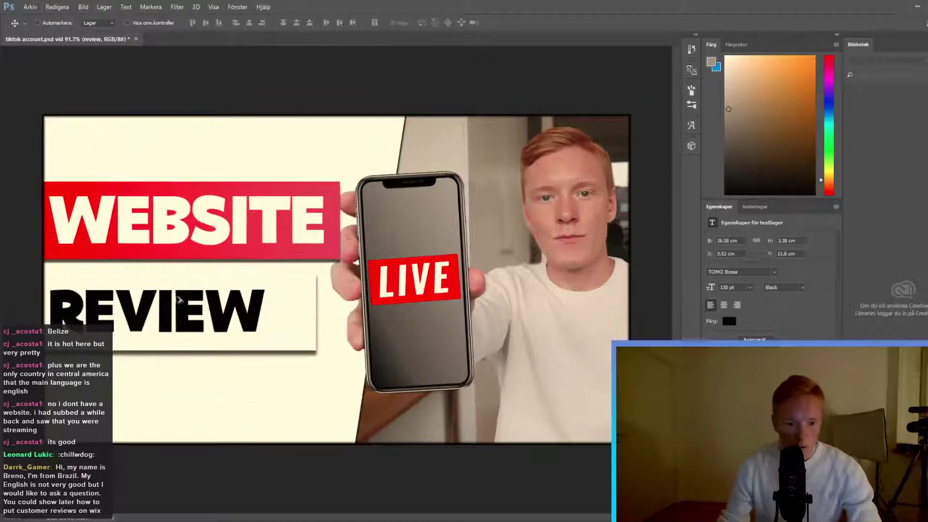
scroll(213, 292, "down", 2)
scroll(213, 291, "up", 1)
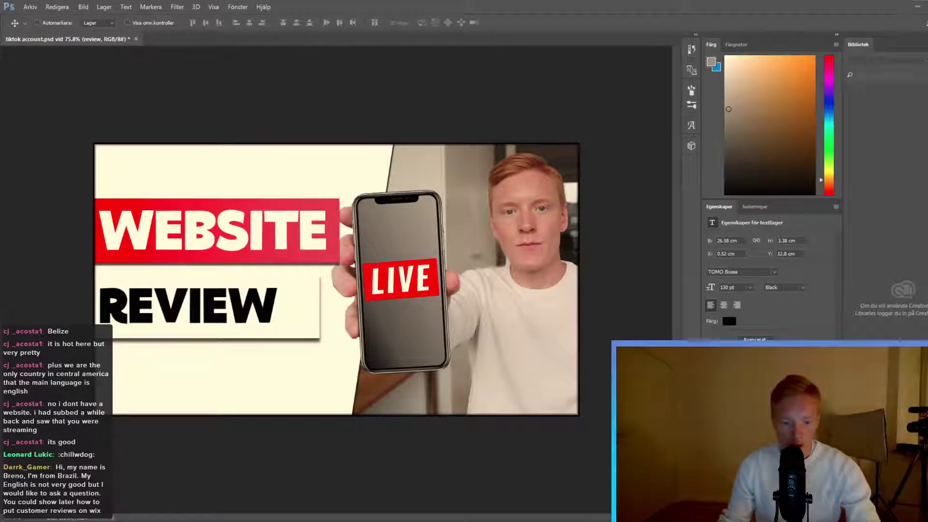
Place the Wix.com-Logo.wine file on the canvas and try it at about 30% scale below the REVIEW text
left_click_drag(3, 135, 408, 328)
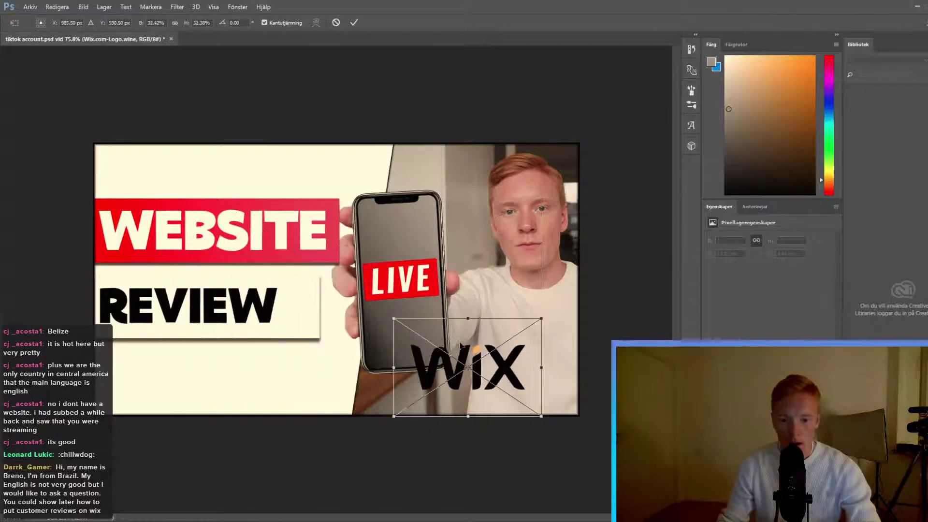
left_click_drag(462, 345, 189, 352)
mouse_move(266, 422)
left_mouse_down()
mouse_move(233, 402)
mouse_move(249, 416)
left_mouse_up()
left_click_drag(192, 378, 231, 368)
left_click_drag(252, 409, 277, 425)
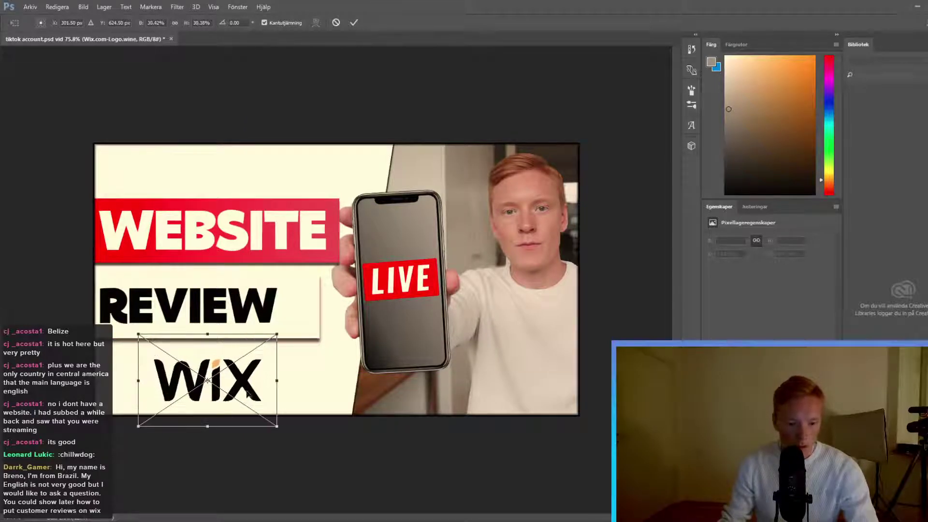
left_click_drag(242, 384, 298, 360)
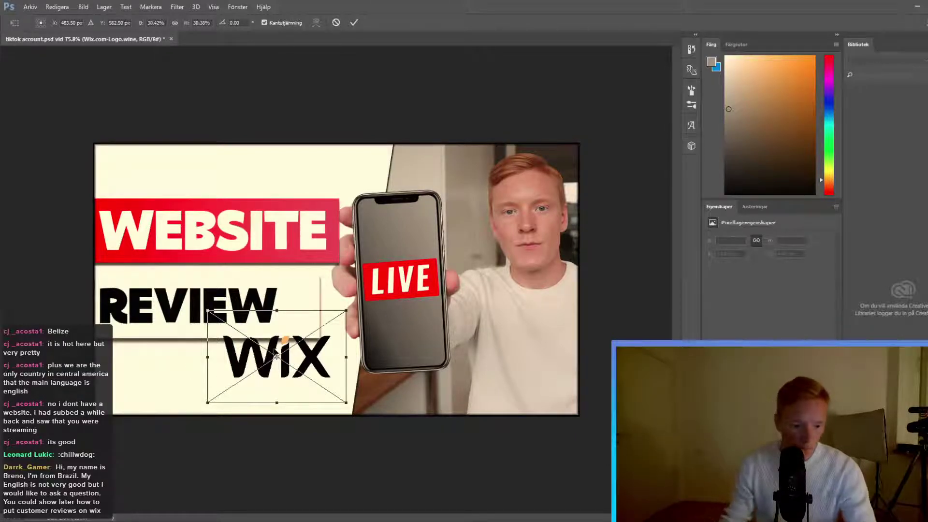
left_click_drag(294, 360, 219, 372)
mouse_move(268, 416)
left_mouse_down()
mouse_move(239, 383)
mouse_move(270, 421)
left_mouse_up()
Shrink the Wix logo to 16.21%, tilt it about 4° counter-clockwise and place it on the phone screen below the LIVE badge
left_click_drag(198, 366, 565, 353)
left_click_drag(594, 402, 392, 501)
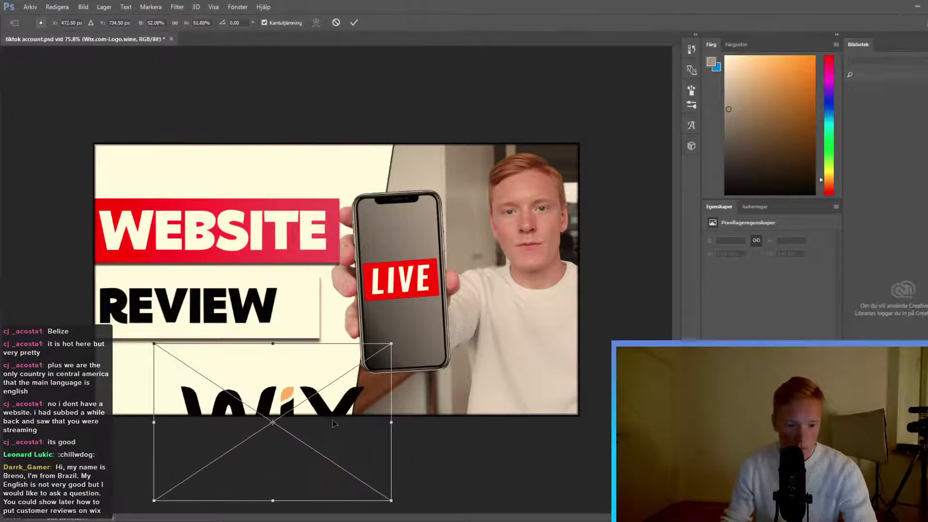
left_click_drag(386, 464, 434, 414)
left_click_drag(440, 451, 492, 314)
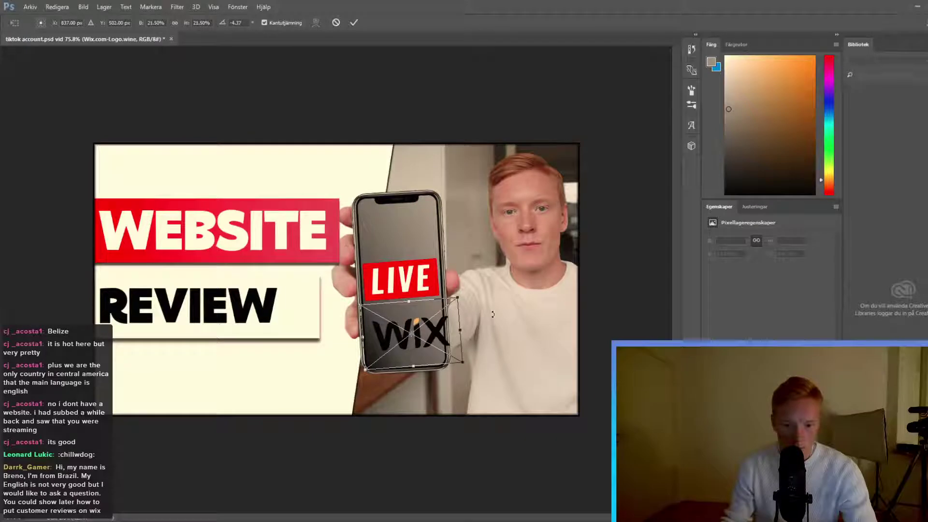
left_click_drag(421, 312, 418, 308)
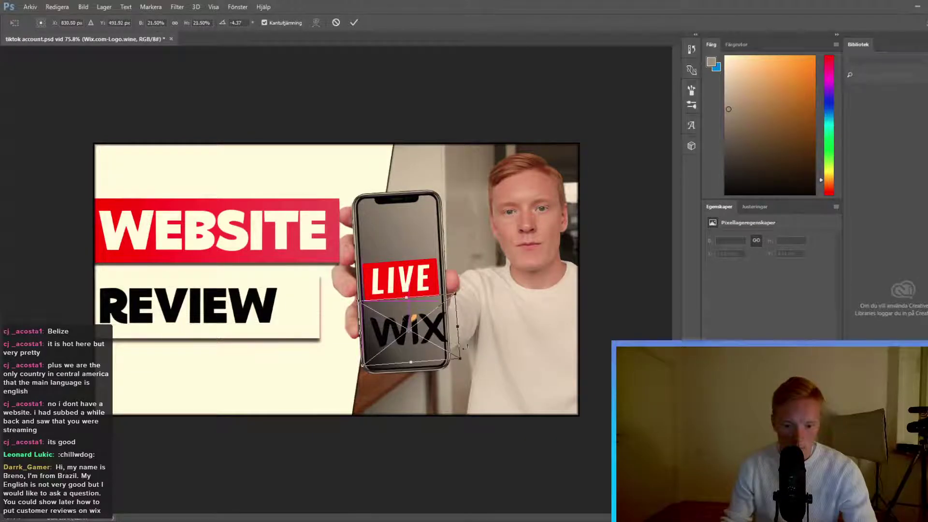
left_click_drag(459, 359, 429, 326)
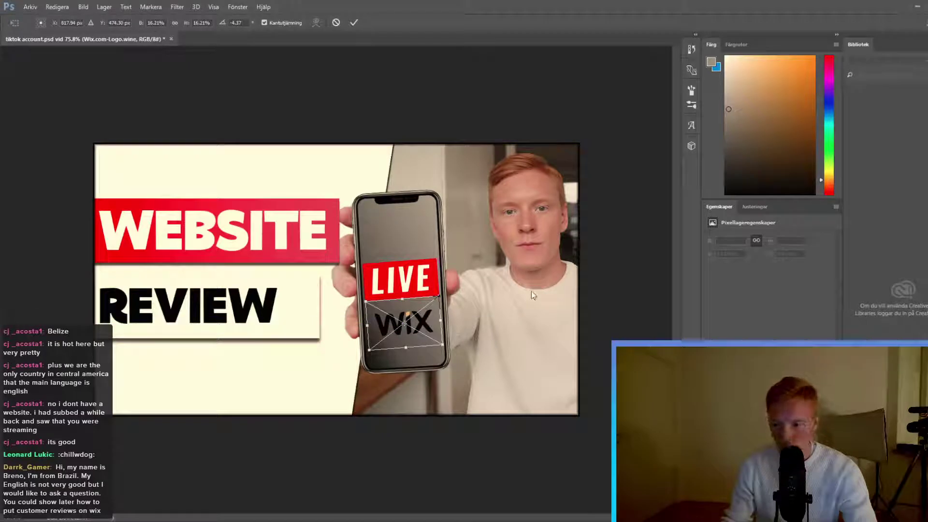
key("Return")
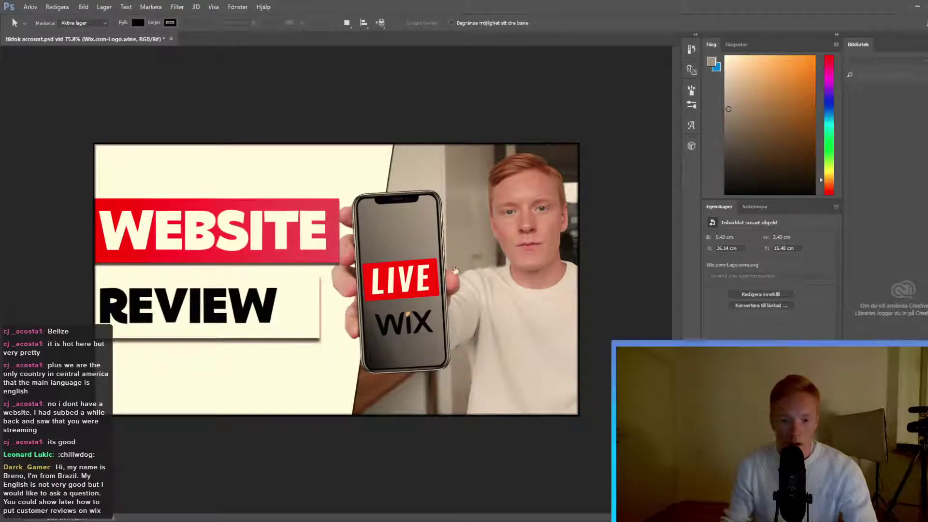
Add a white outline around the Wix logo on the phone screen
key("h")
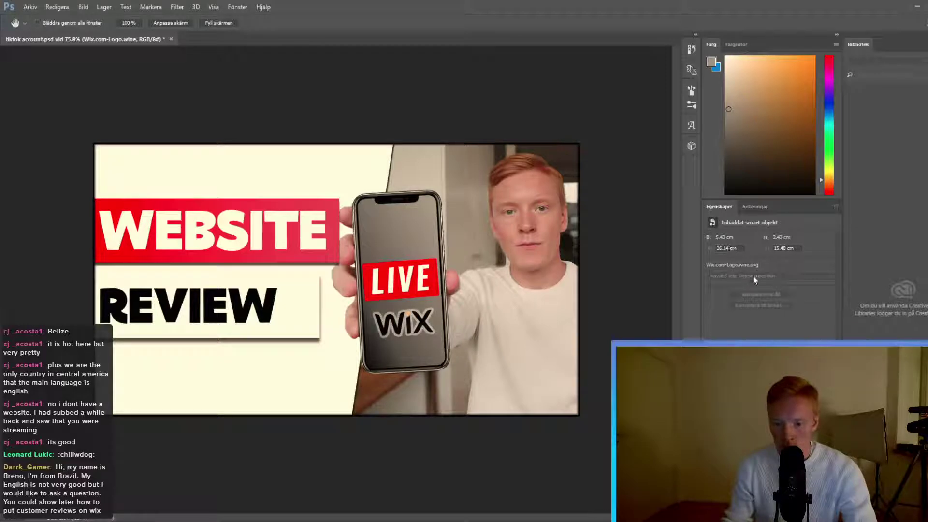
key("i")
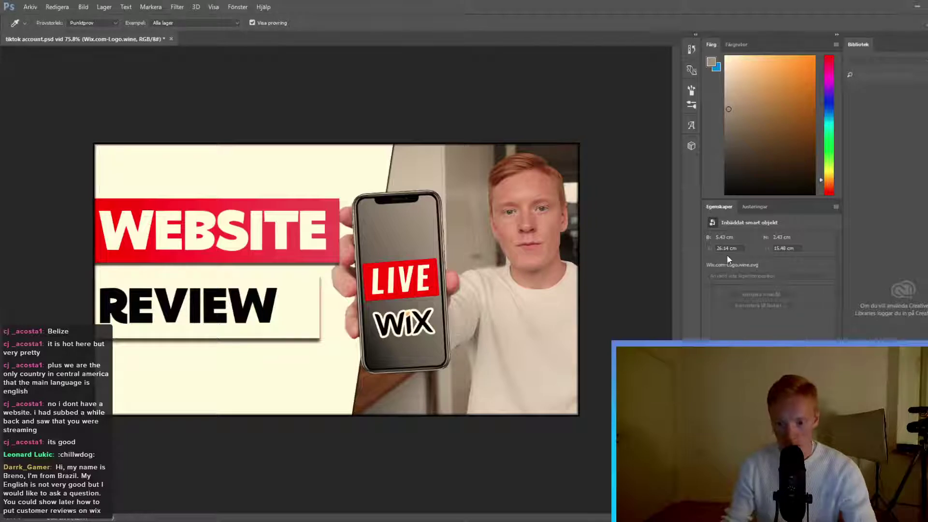
key("h")
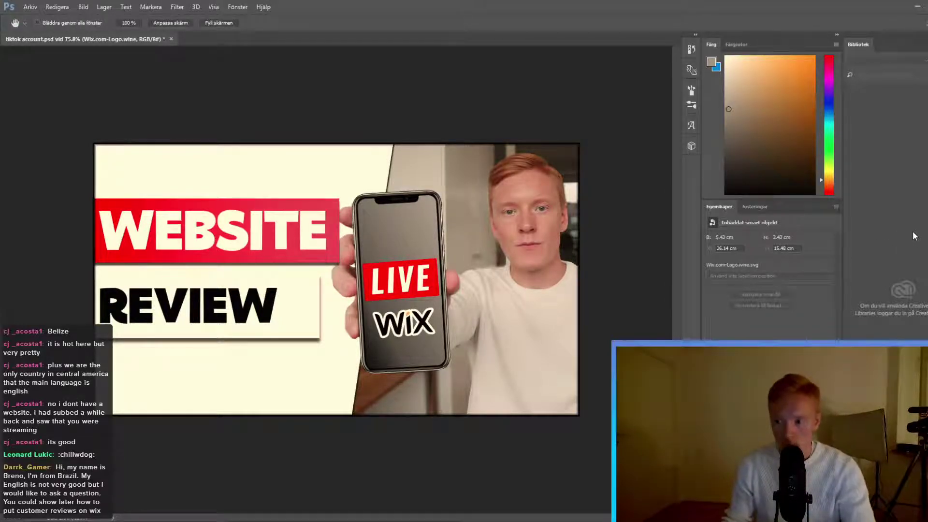
key("v")
Move the outlined Wix logo slightly up, closer to the LIVE badge, and check the whole thumbnail
key("v")
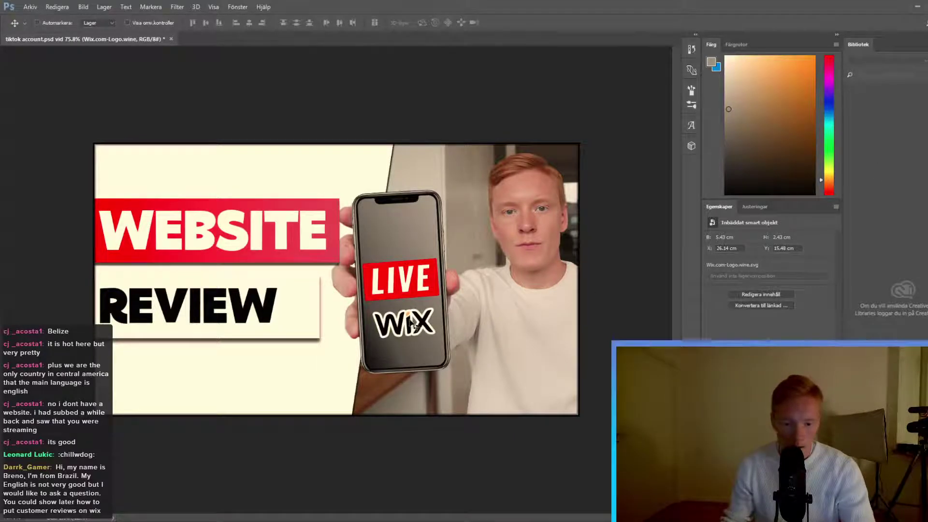
left_click_drag(412, 320, 413, 315)
scroll(487, 355, "up", 1)
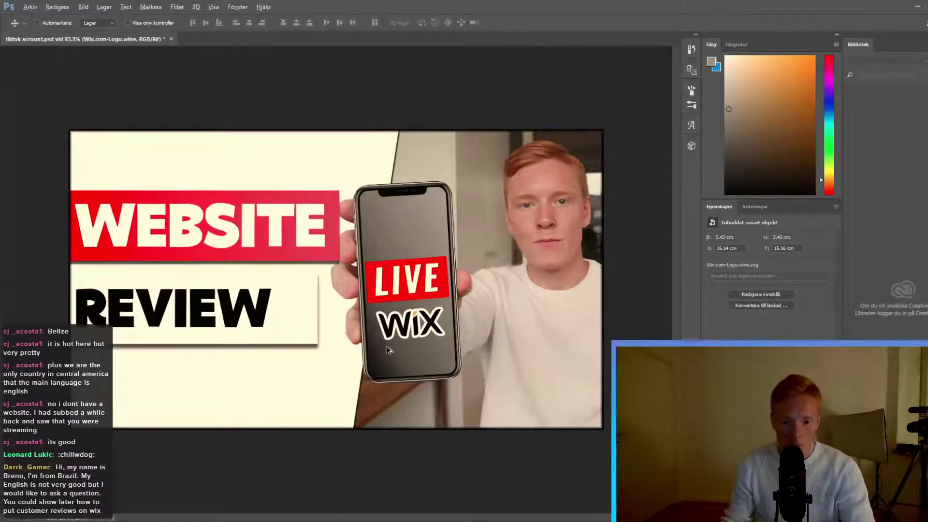
scroll(486, 355, "down", 2)
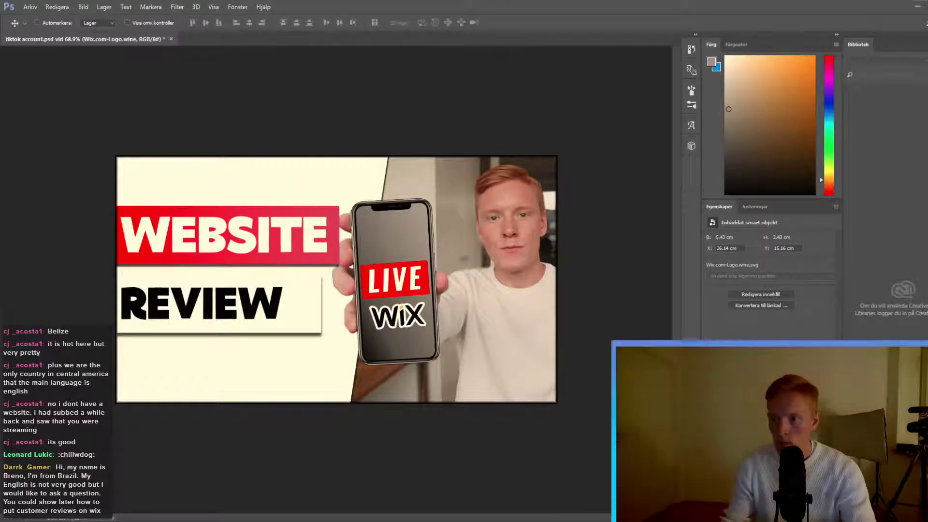
key("ctrl+plus")
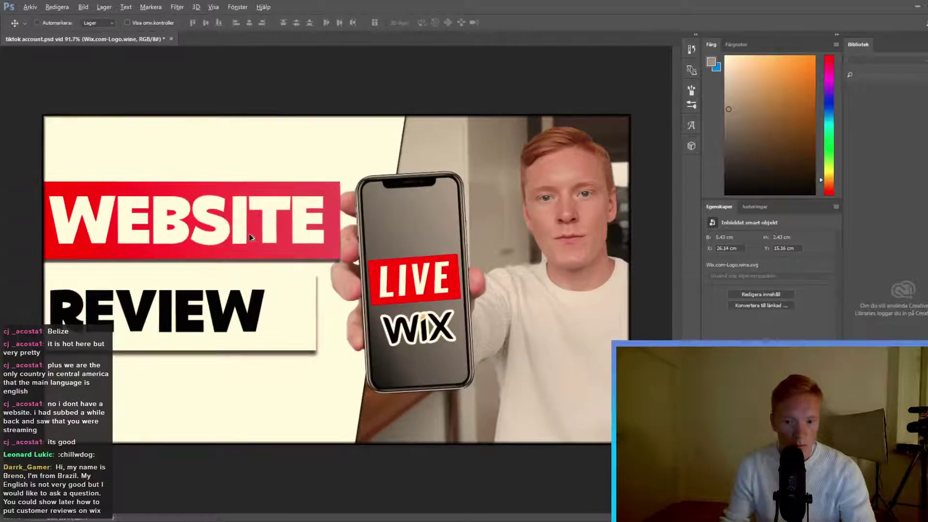
key("ctrl+minus")
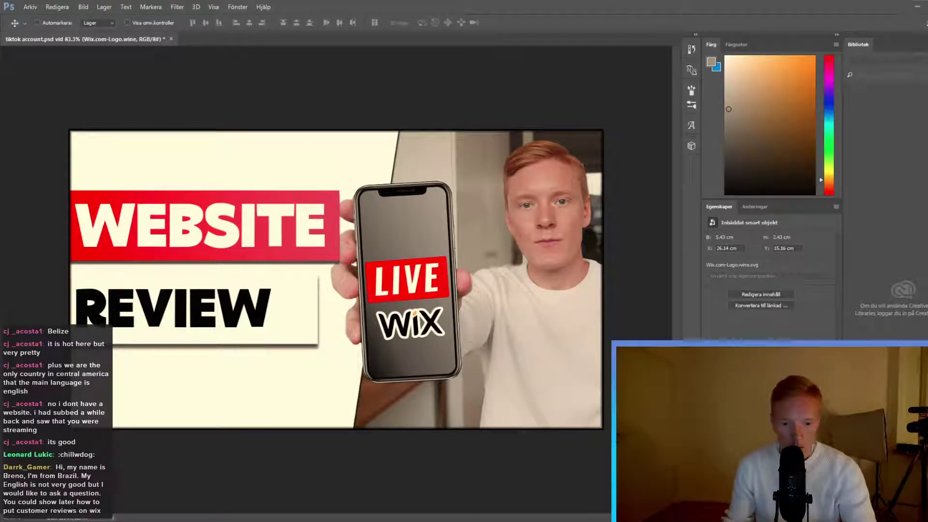
Switch to the YouTube channel's videos page in the browser and reload it to check the new thumbnail
key("alt+Tab")
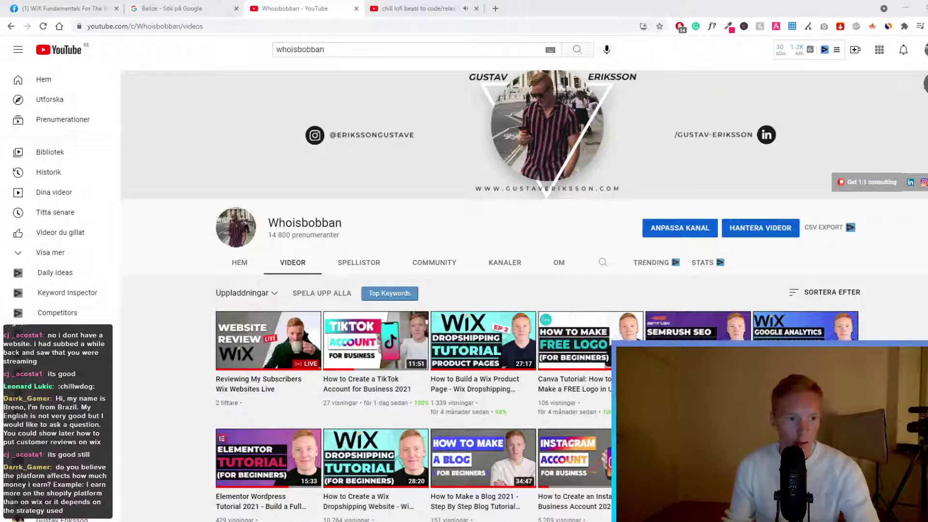
left_click(43, 26)
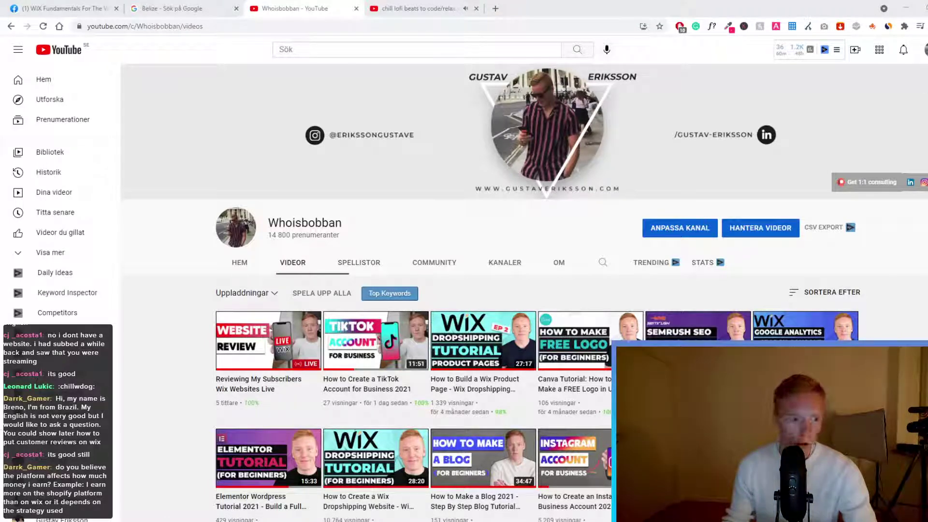
Search YouTube for marketing
left_click(291, 48)
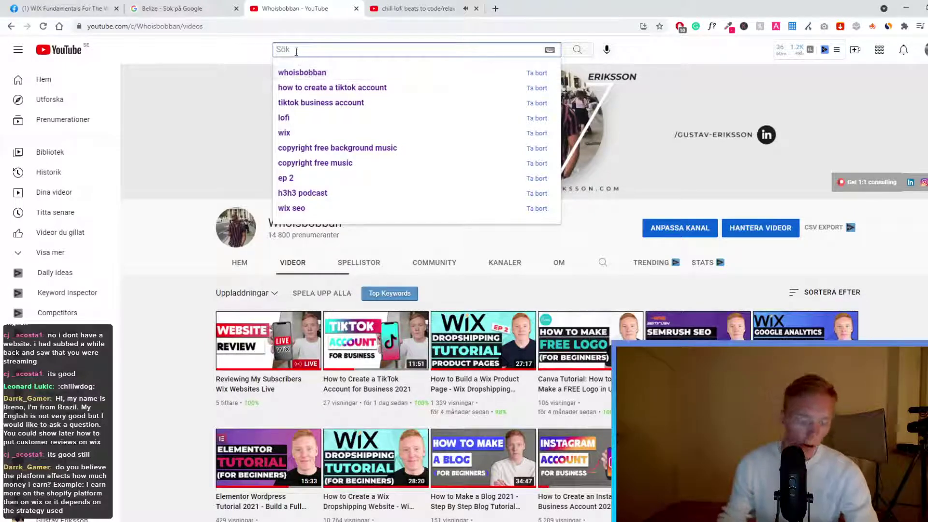
type("marketing")
key("Return")
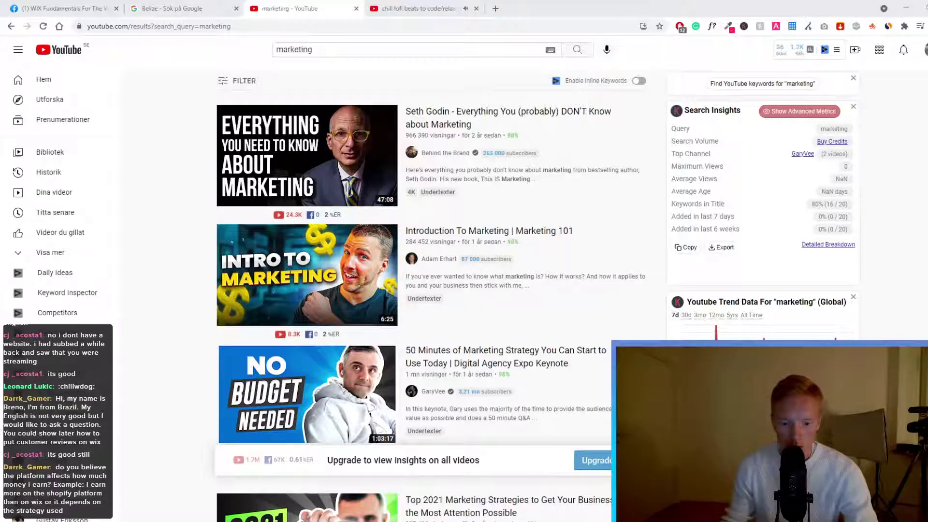
Switch to Photoshop, move the pasted YouTube search results to the canvas's left edge and scale them to about 87%
key("alt+Tab")
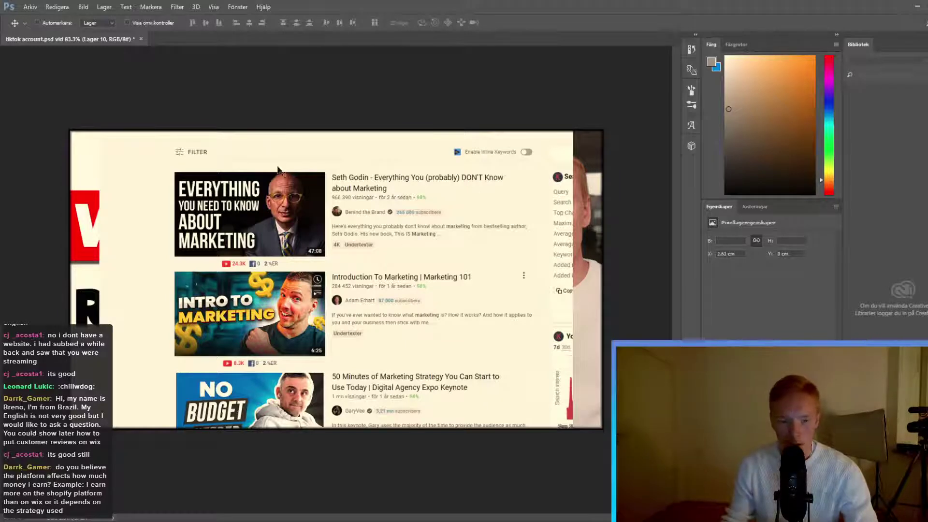
key("ctrl+t")
left_click_drag(360, 289, 327, 279)
scroll(328, 280, "down", 1)
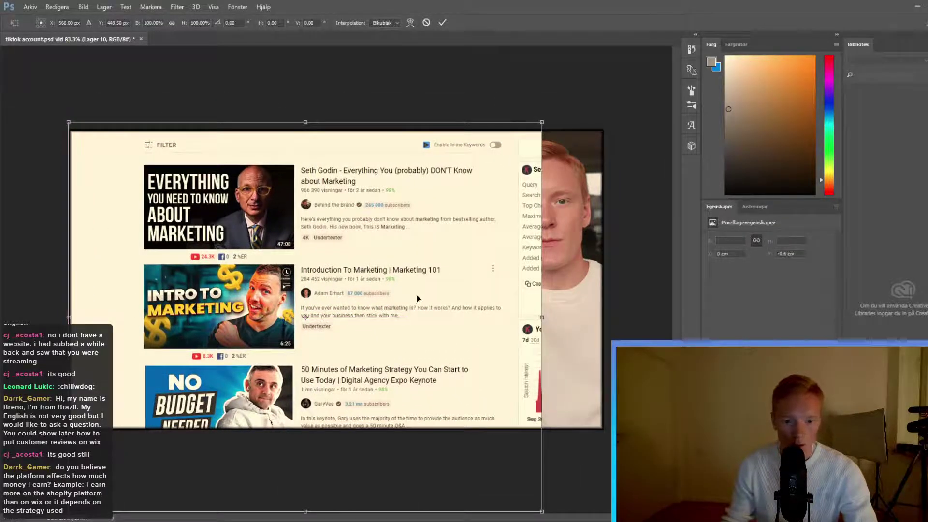
scroll(453, 296, "down", 2)
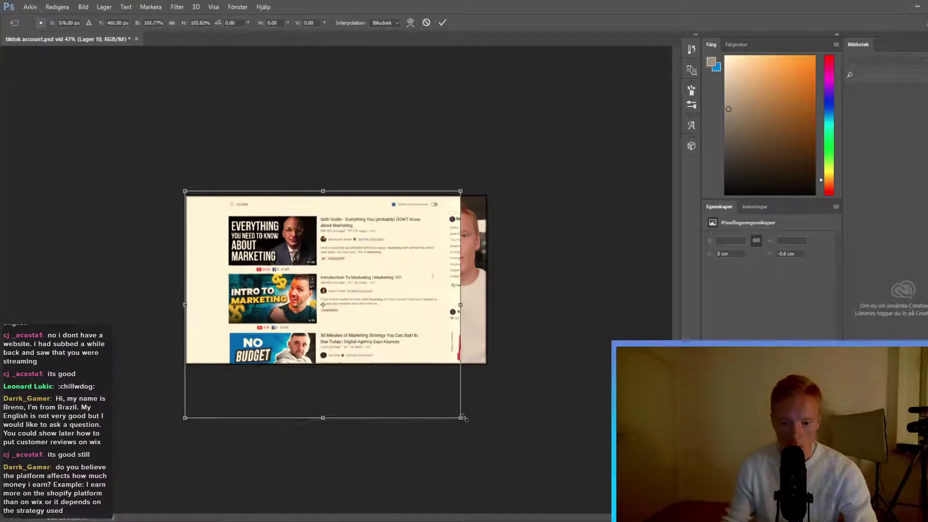
left_click_drag(452, 408, 430, 371)
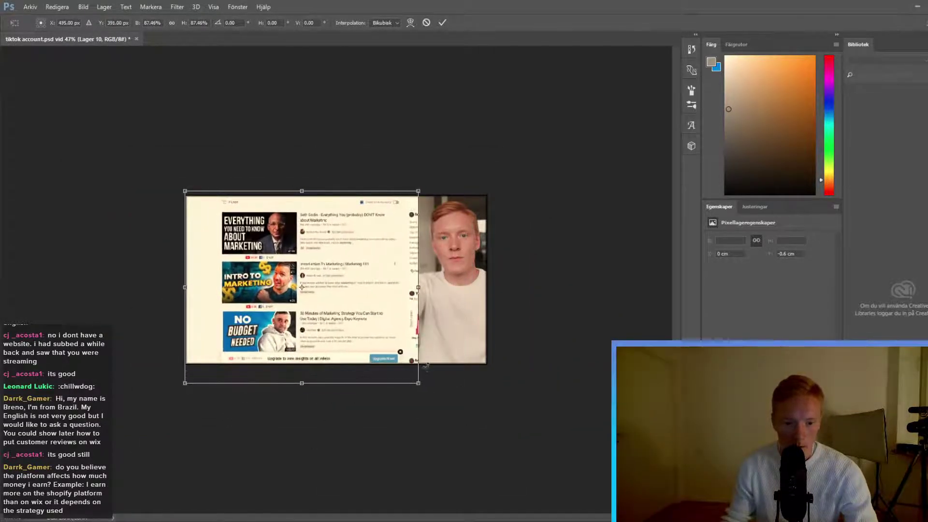
scroll(498, 353, "up", 2)
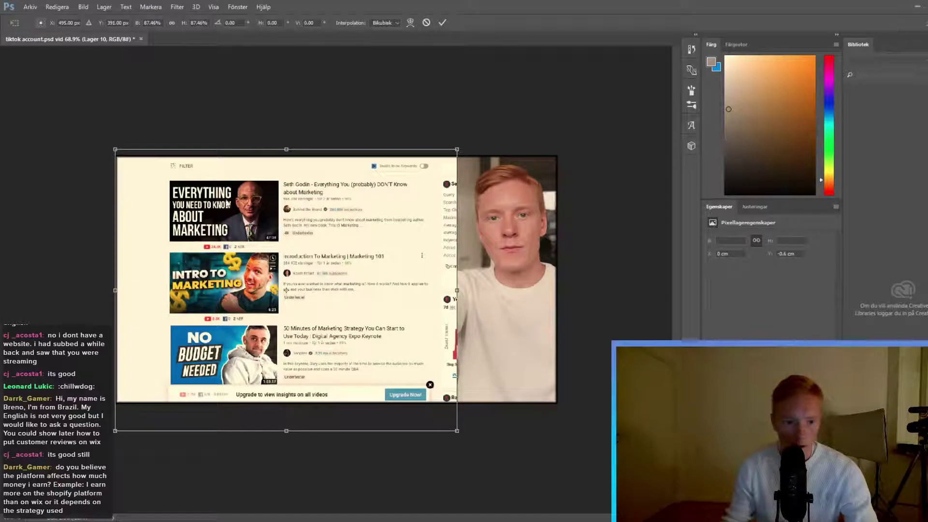
key("Return")
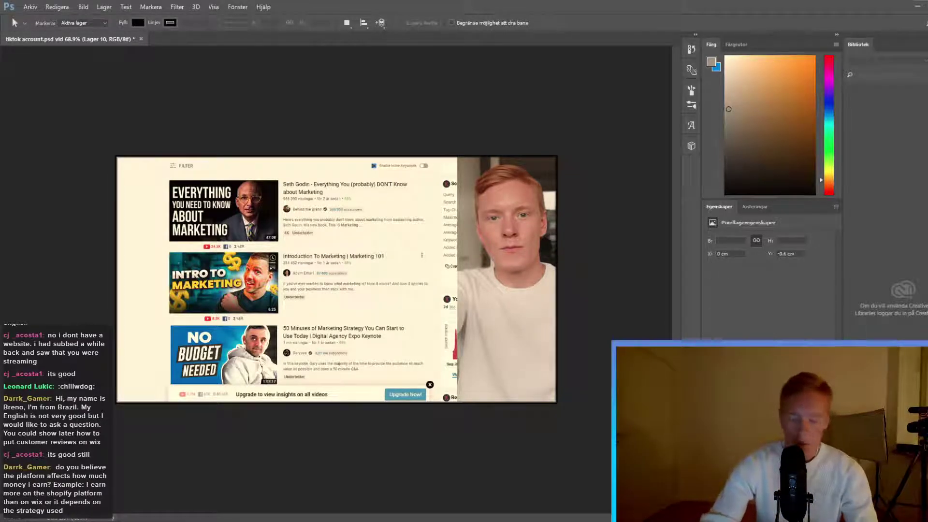
Place youtube live.png, fit it over the first search result's thumbnail and compare it with the neighbouring thumbnails
left_click_drag(1, 226, 367, 225)
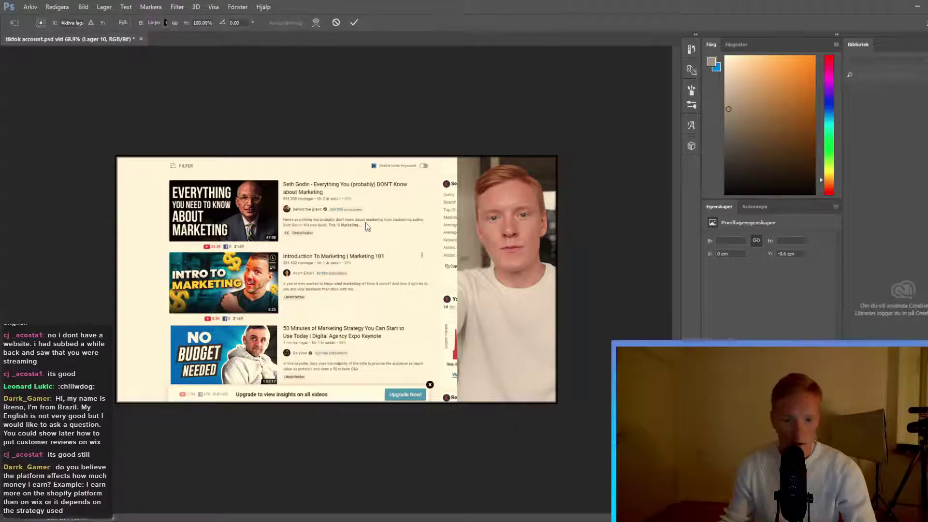
left_click_drag(557, 402, 248, 221)
key("ctrl+plus")
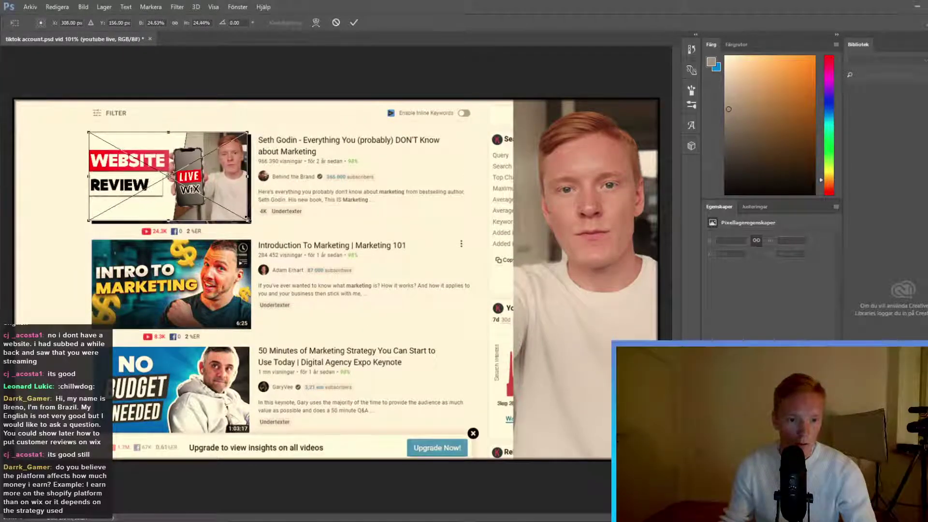
left_click_drag(232, 186, 235, 189)
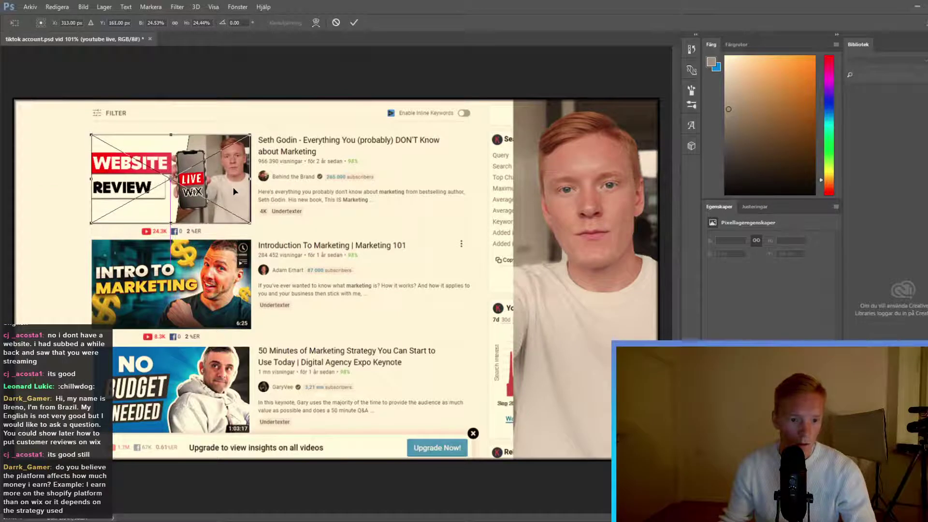
left_click_drag(249, 220, 252, 223)
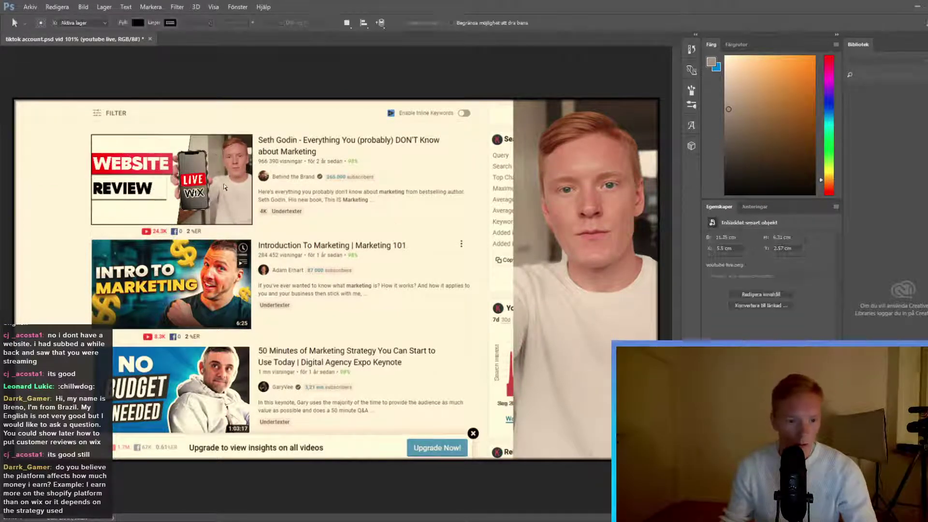
key("Return")
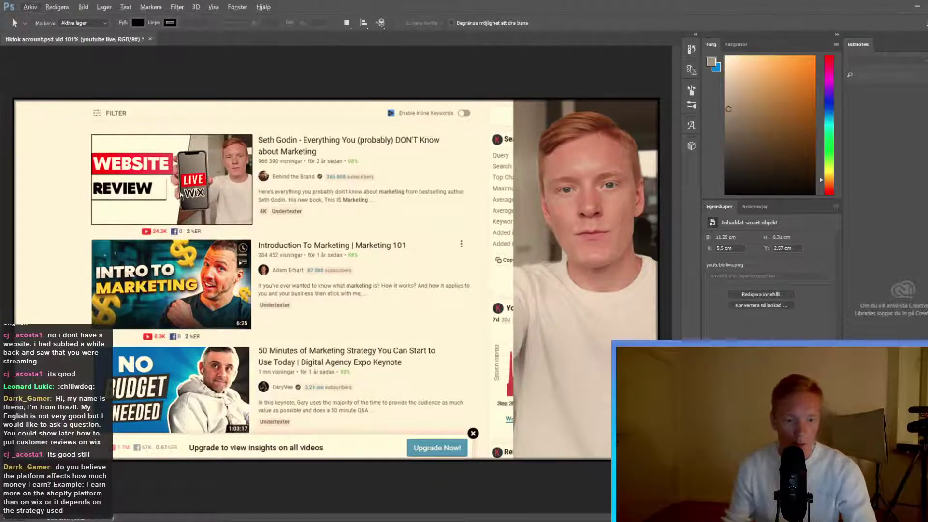
scroll(182, 209, "down", 2)
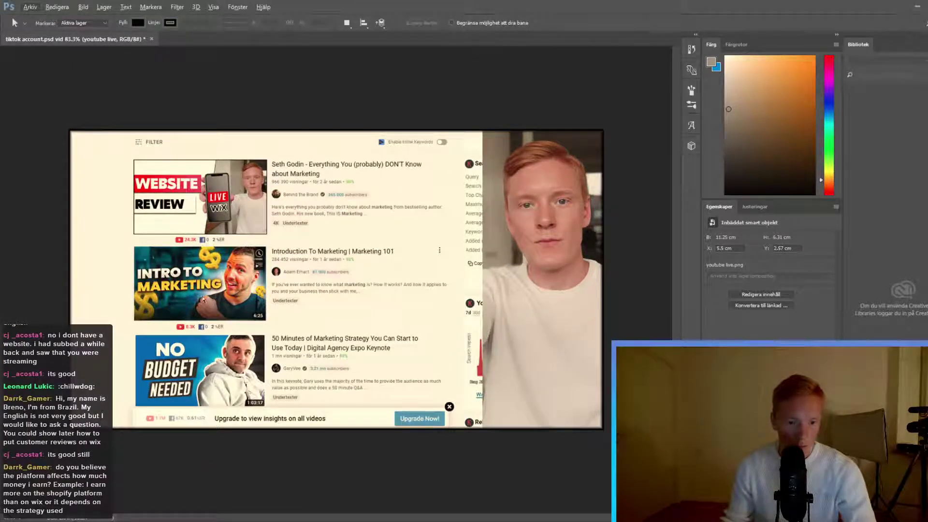
scroll(146, 296, "up", 2)
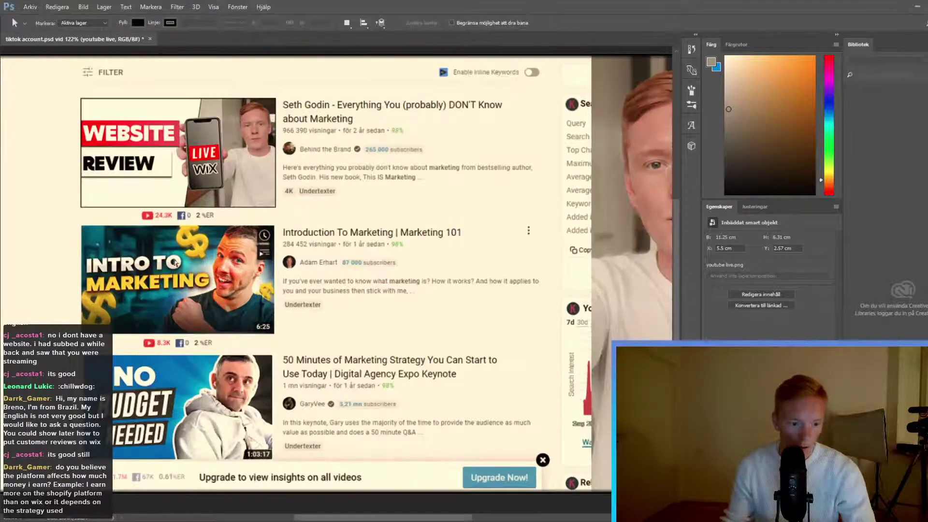
scroll(179, 316, "down", 1)
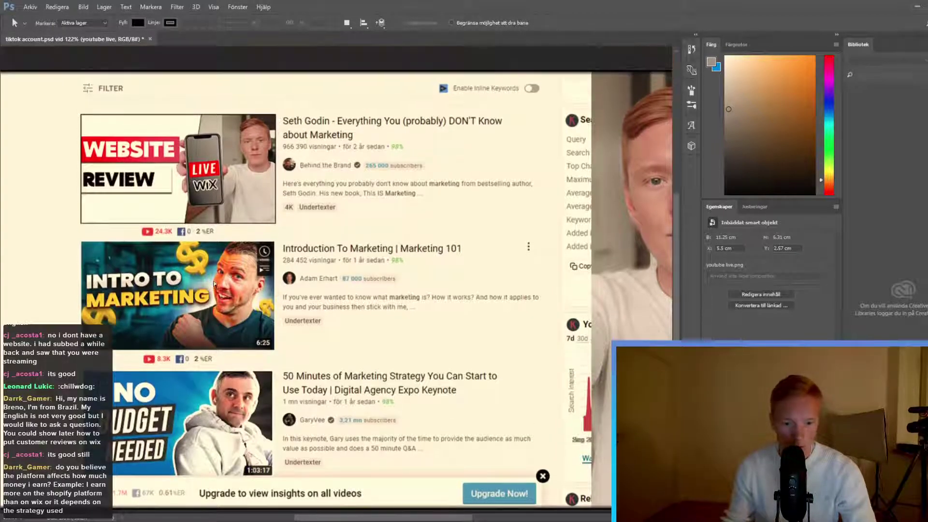
scroll(227, 317, "up", 1)
scroll(212, 249, "down", 3)
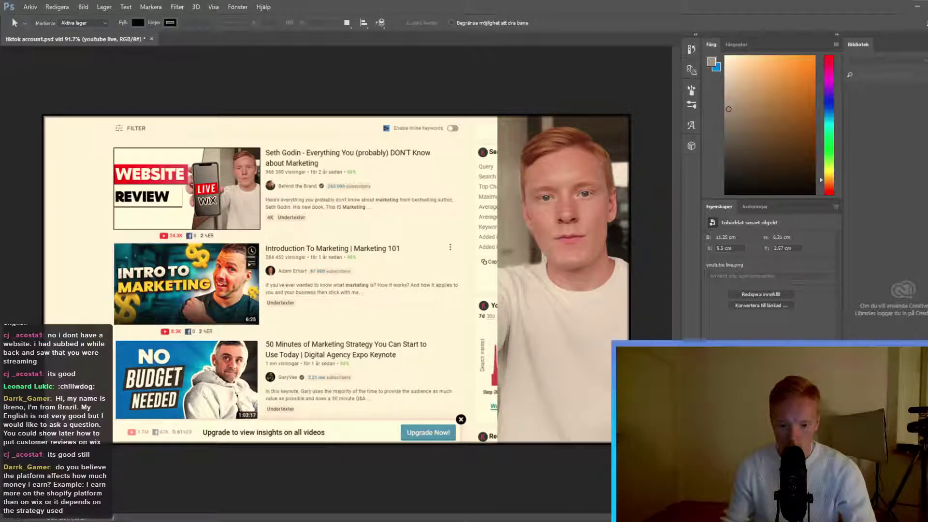
Switch to the browser, look through the open pages and check the Facebook notifications
key("alt+Tab")
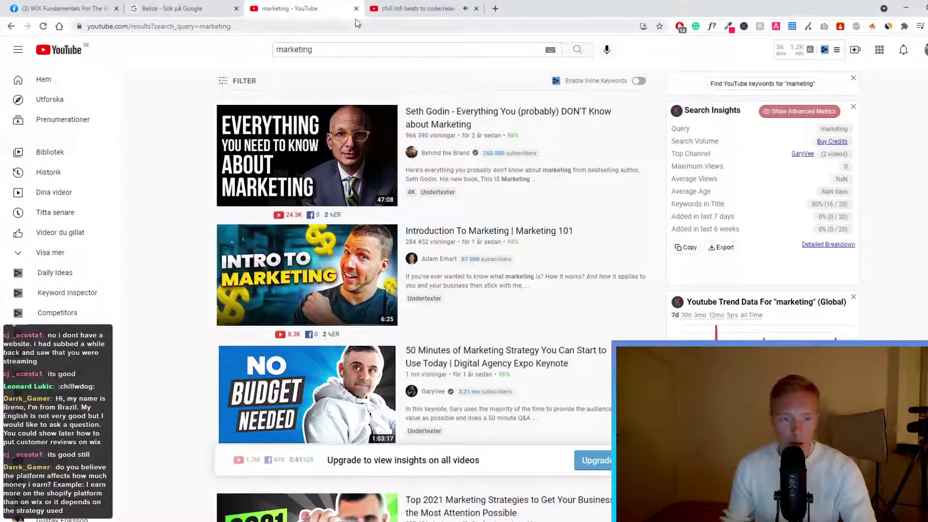
left_click(411, 8)
left_click(263, 9)
left_click(183, 9)
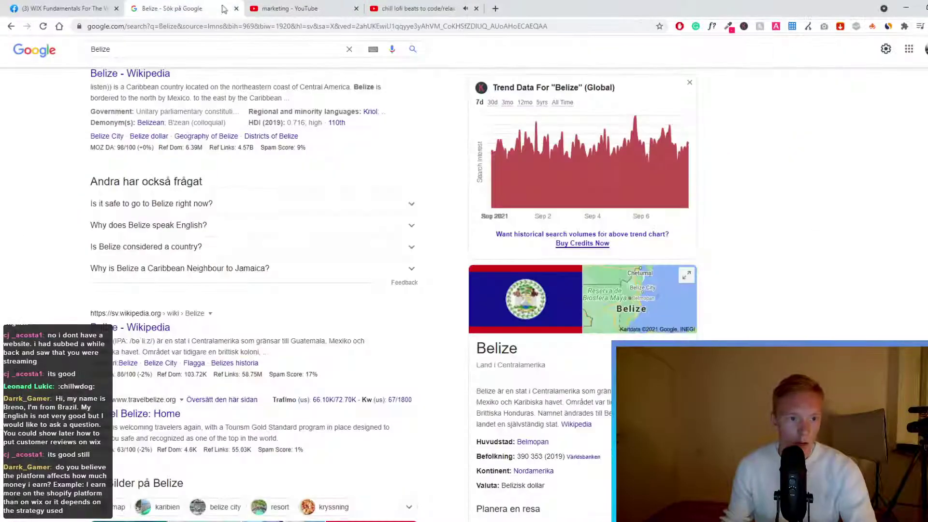
left_click(264, 8)
left_click(81, 4)
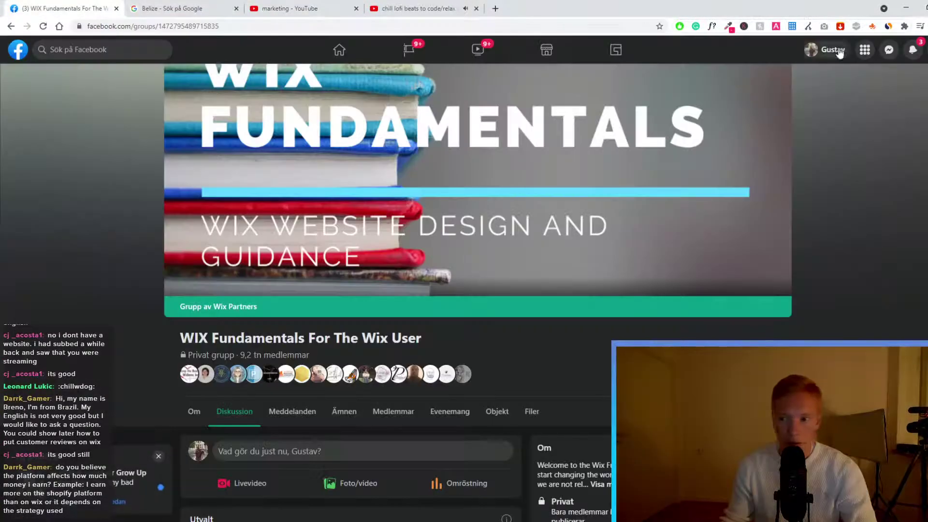
left_click(912, 49)
left_click(912, 49)
left_click(256, 8)
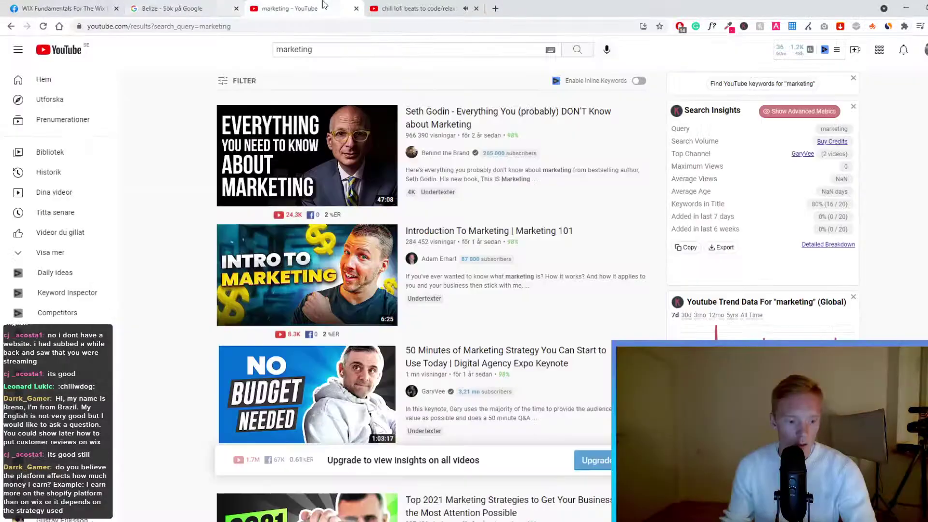
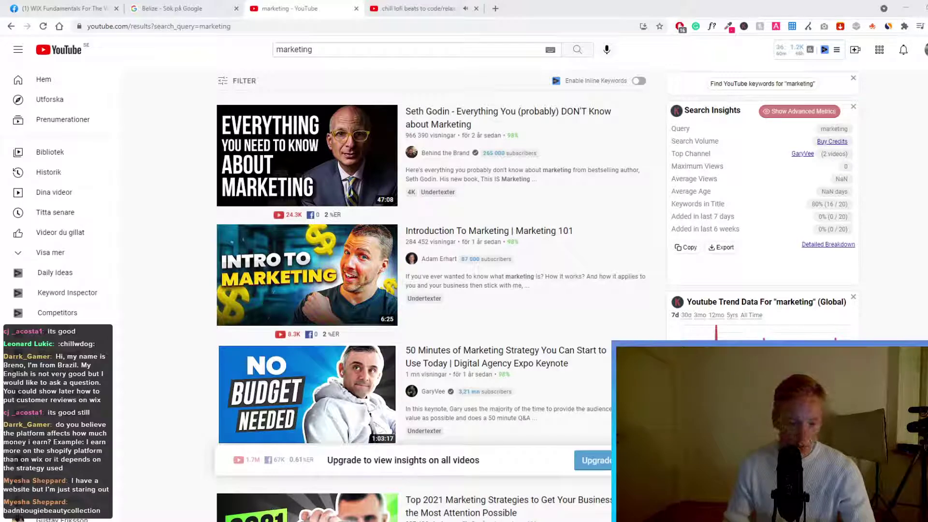
Search Google for badnbougiebeautycollection
left_click(412, 9)
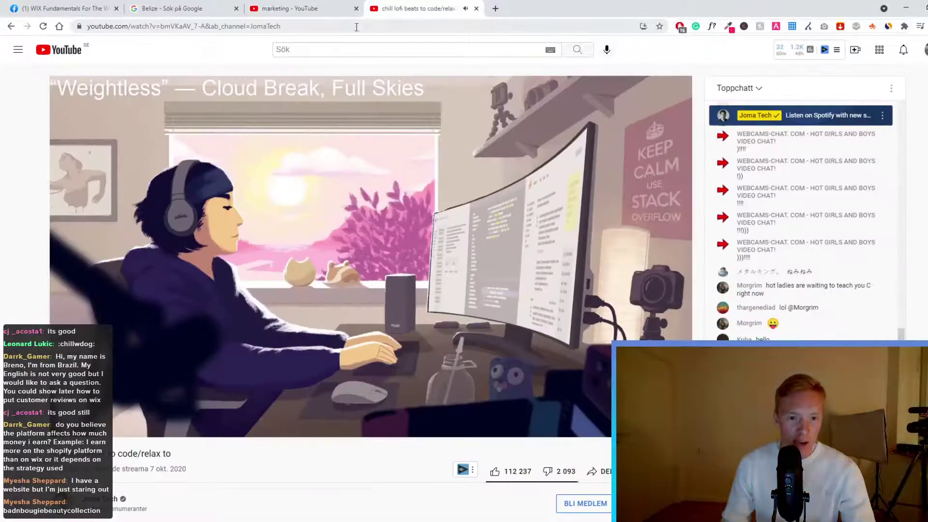
left_click(290, 8)
left_click(150, 26)
type("badnbougiebeautycollection")
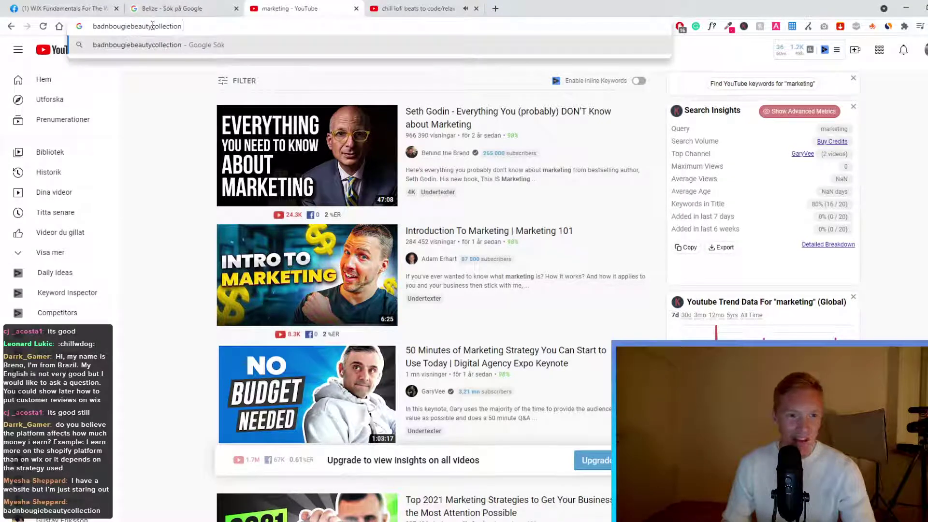
left_click_drag(153, 26, 91, 26)
left_click(165, 27)
key("Return")
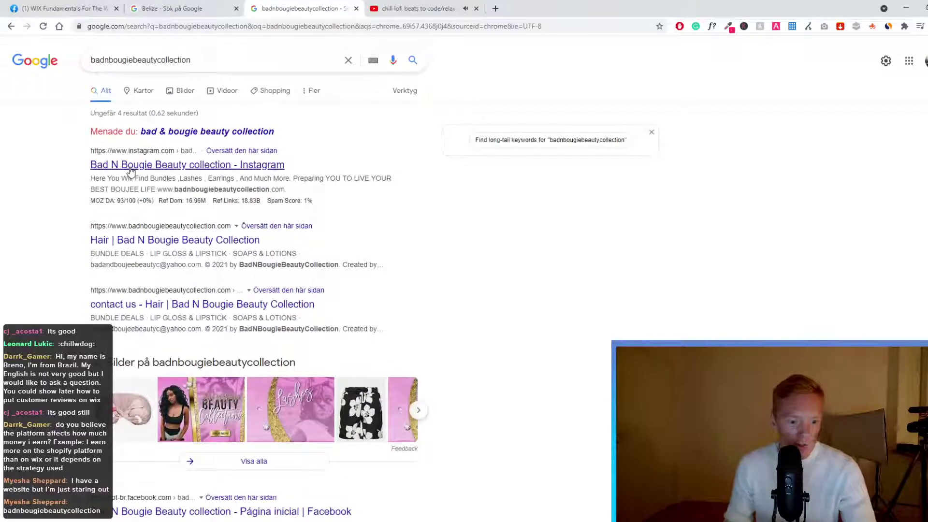
Open the Bad N Bougie Beauty collection Instagram profile and look through its posts
left_click(130, 166)
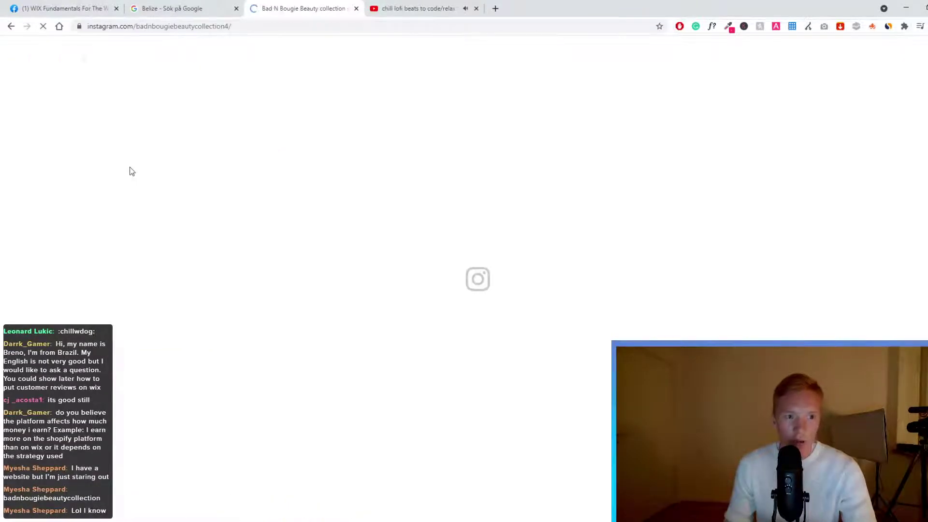
scroll(182, 230, "down", 10)
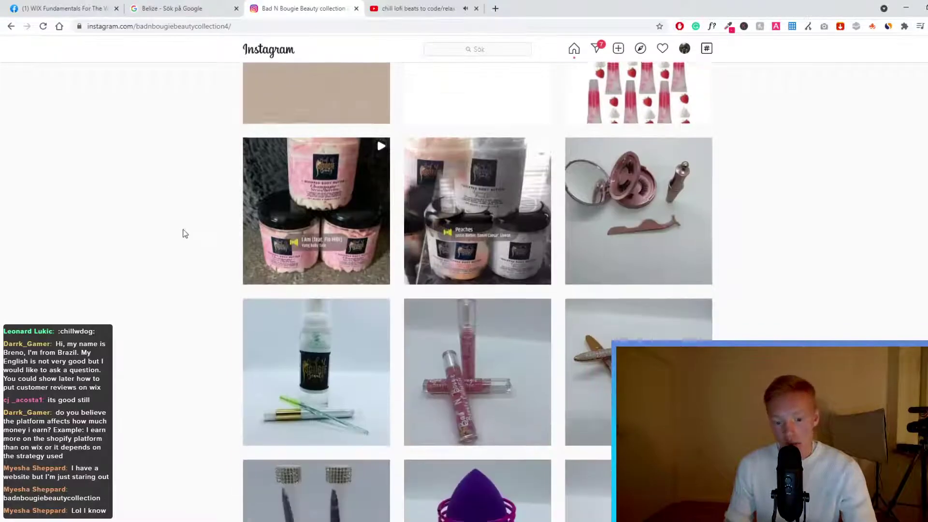
scroll(220, 240, "up", 9)
scroll(220, 240, "up", 1)
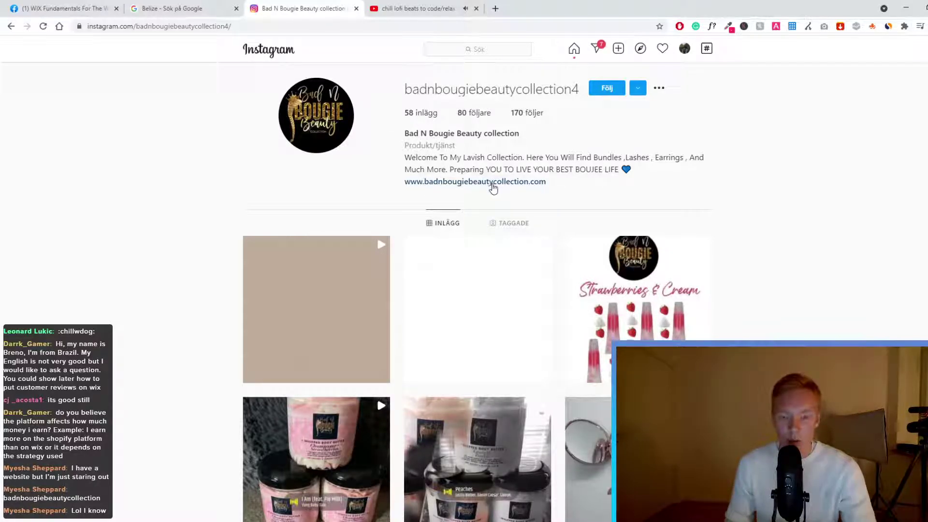
Open the GoDaddy website in a new browser tab
left_click(494, 9)
type("god")
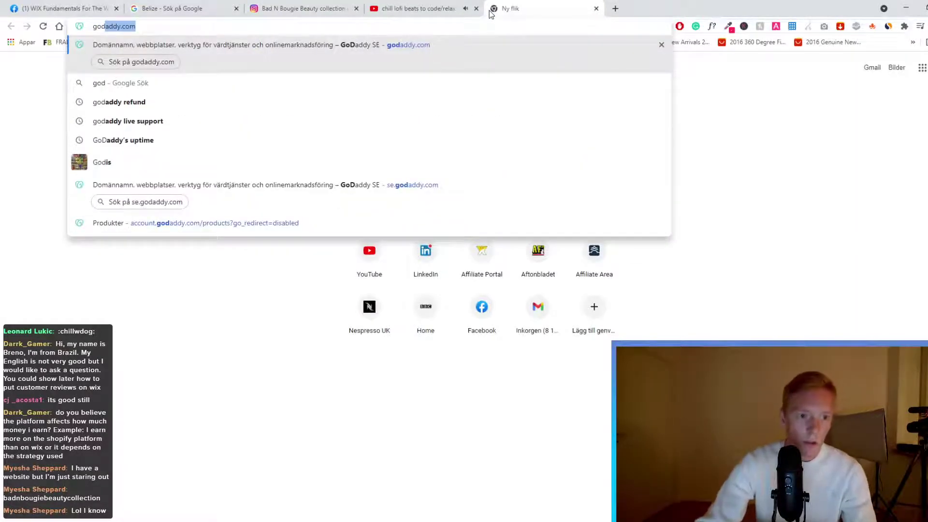
key("Return")
left_click(408, 9)
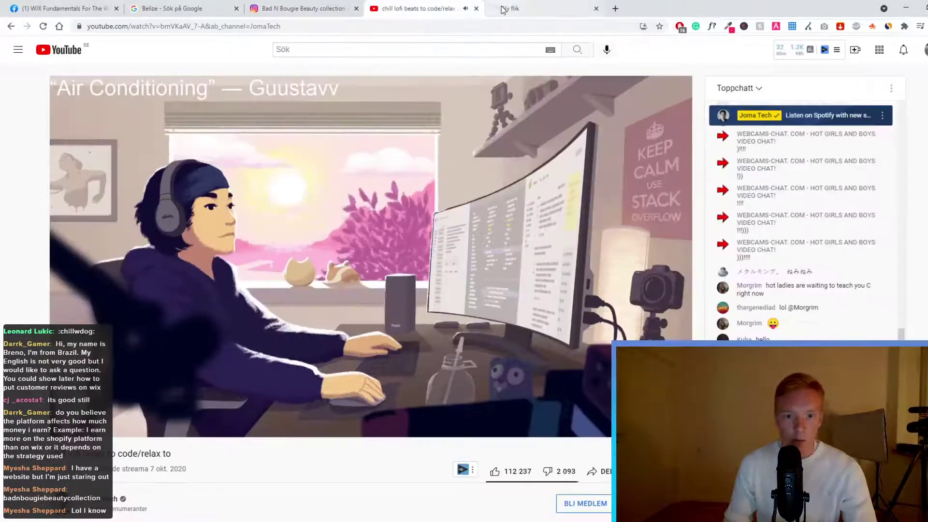
key("ctrl+Tab")
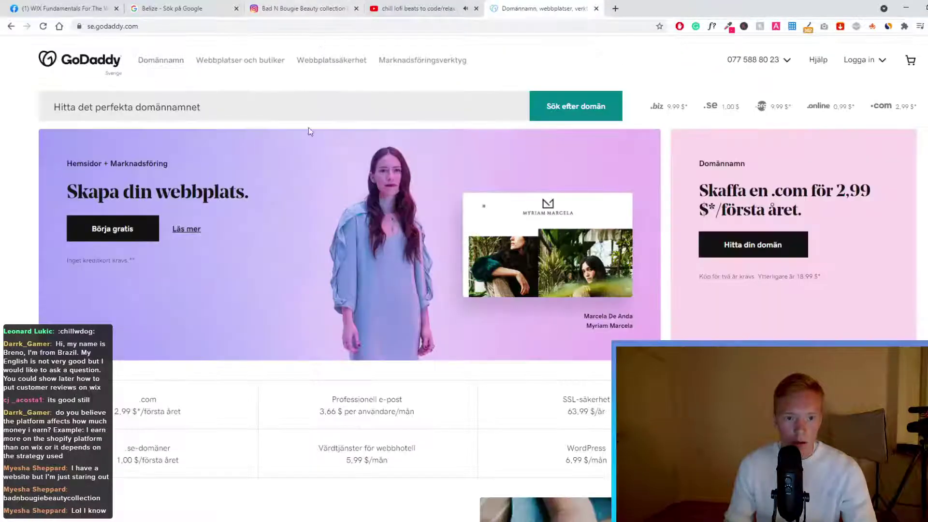
Check the availability of the domain badnbougiebeauty.com on GoDaddy and highlight the domain name in the result
left_click(167, 116)
type("badnbougiebeautycollection")
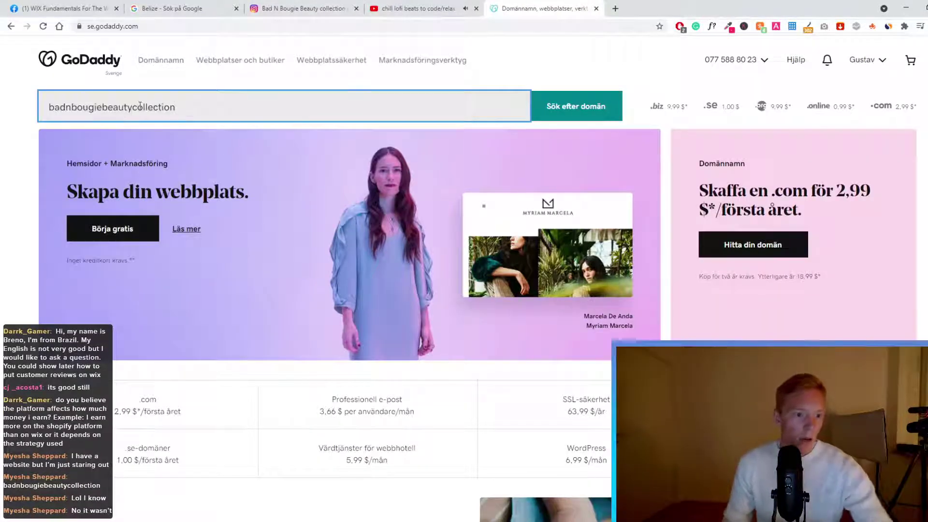
key("BackSpace")
key("BackSpace")
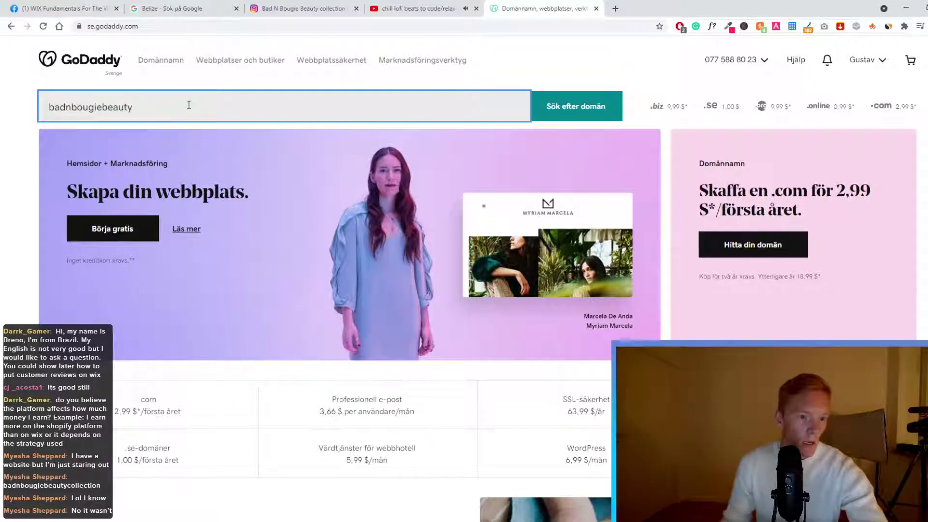
type(".com")
key("Return")
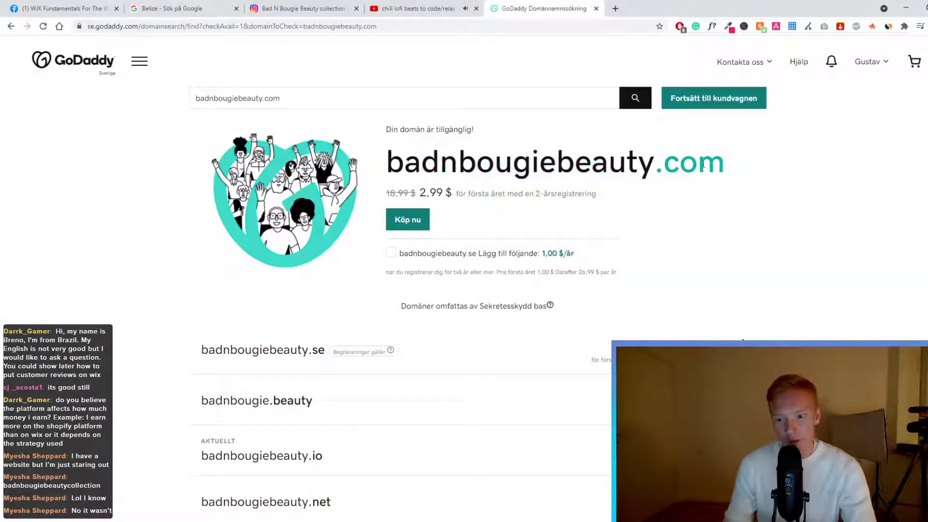
mouse_move(703, 164)
left_mouse_down()
mouse_move(392, 165)
mouse_move(732, 172)
mouse_move(666, 171)
mouse_move(724, 173)
mouse_move(679, 172)
mouse_move(698, 171)
left_mouse_up()
left_click(410, 166)
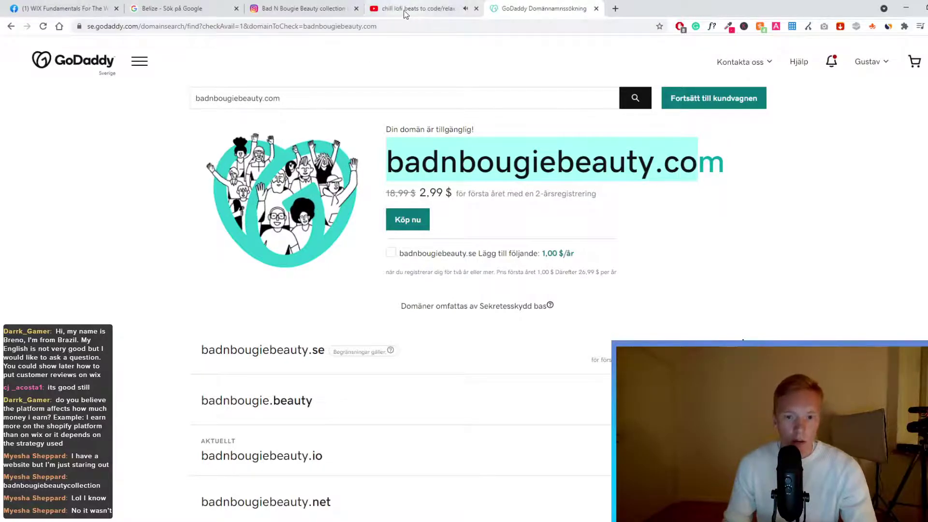
left_click(302, 10)
middle_click(479, 181)
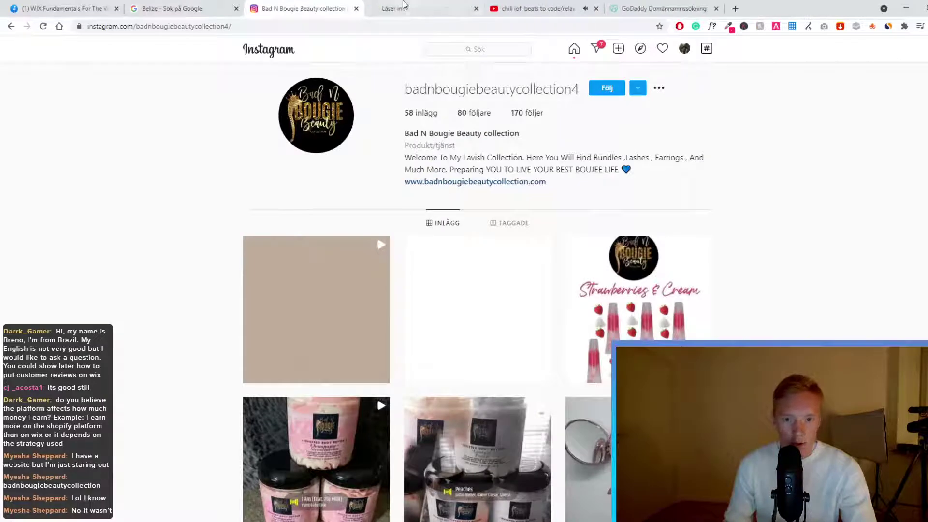
scroll(435, 128, "down", 4)
scroll(435, 128, "up", 5)
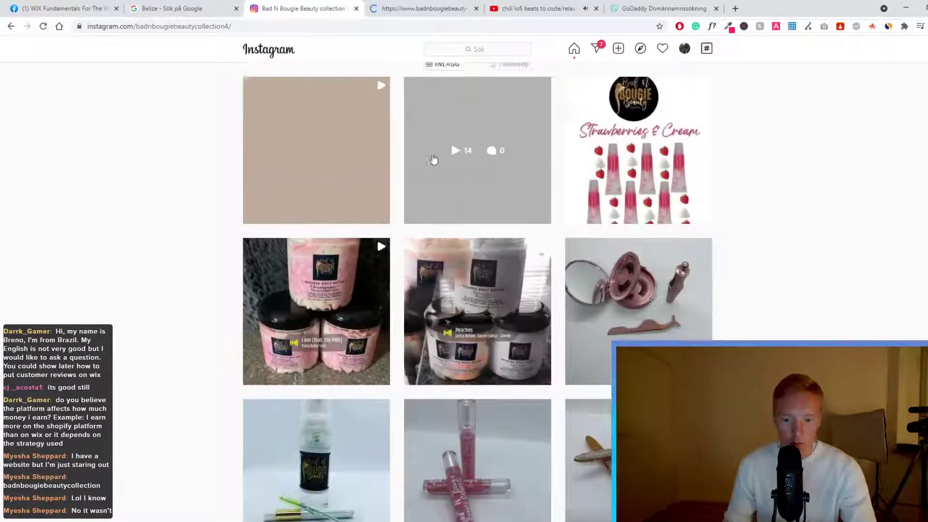
Switch to the beauty store's website, glance over its home page and dismiss the Join Our Community pop-up
left_click(410, 8)
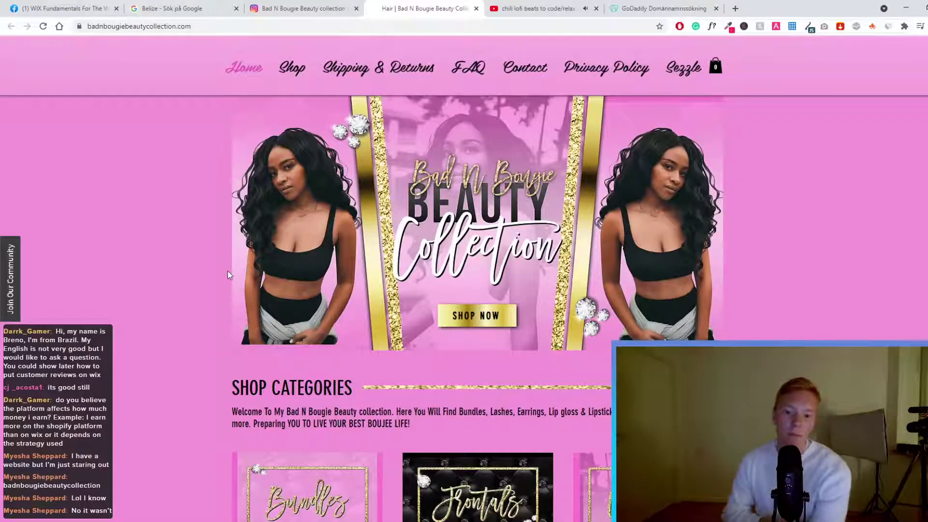
scroll(222, 280, "down", 4)
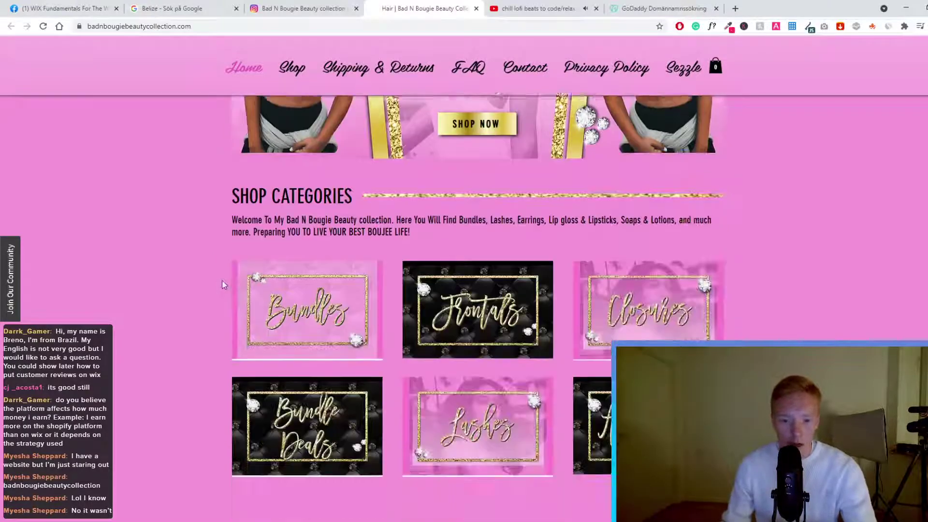
scroll(215, 290, "up", 4)
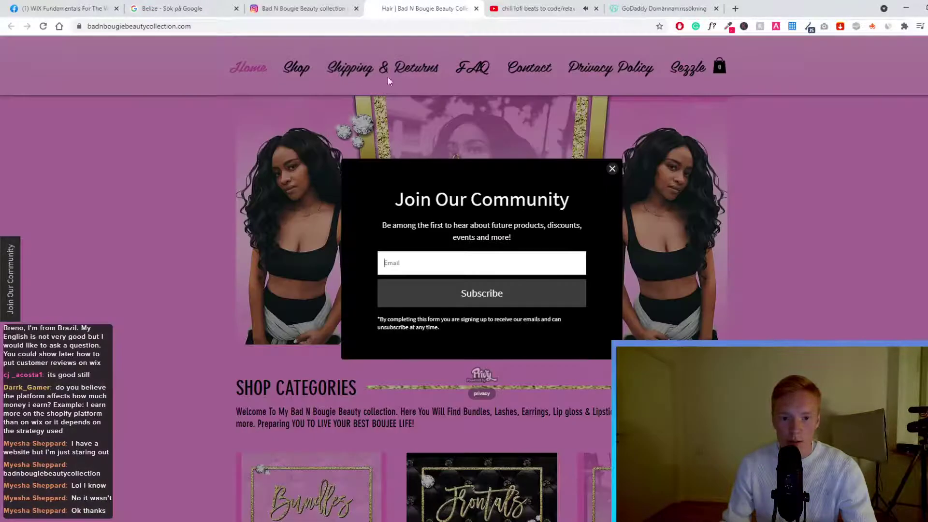
left_click(609, 170)
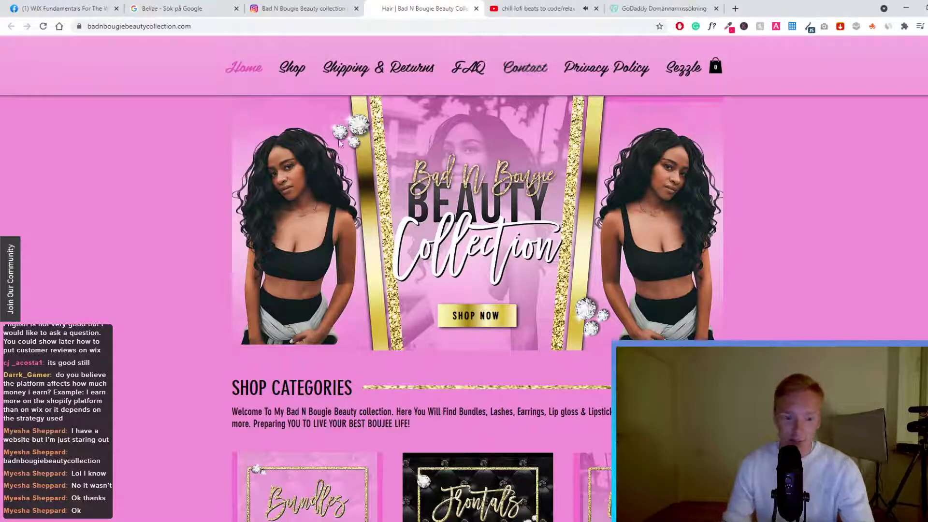
Highlight the welcome text and the Shop Categories heading on the store's home page
scroll(314, 143, "down", 3)
triple_click(410, 268)
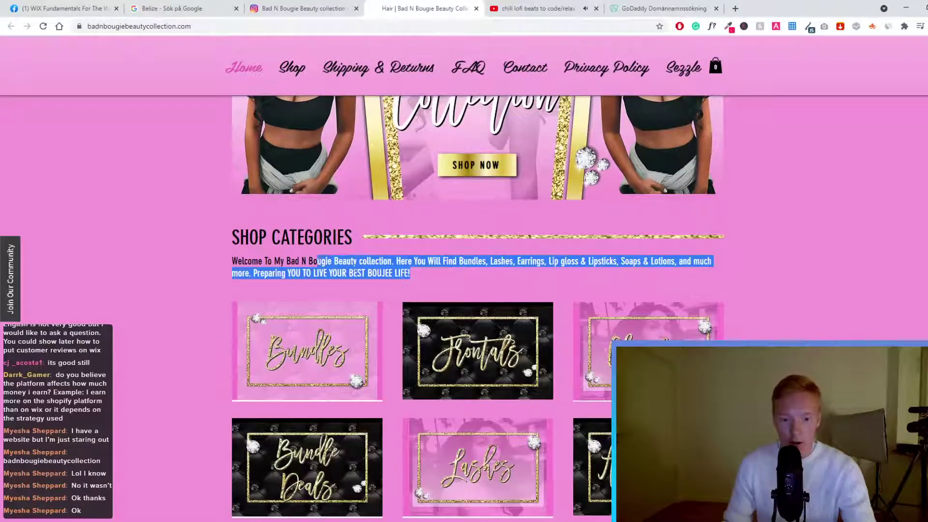
left_click(411, 276)
left_click_drag(411, 277, 232, 261)
left_click(315, 265)
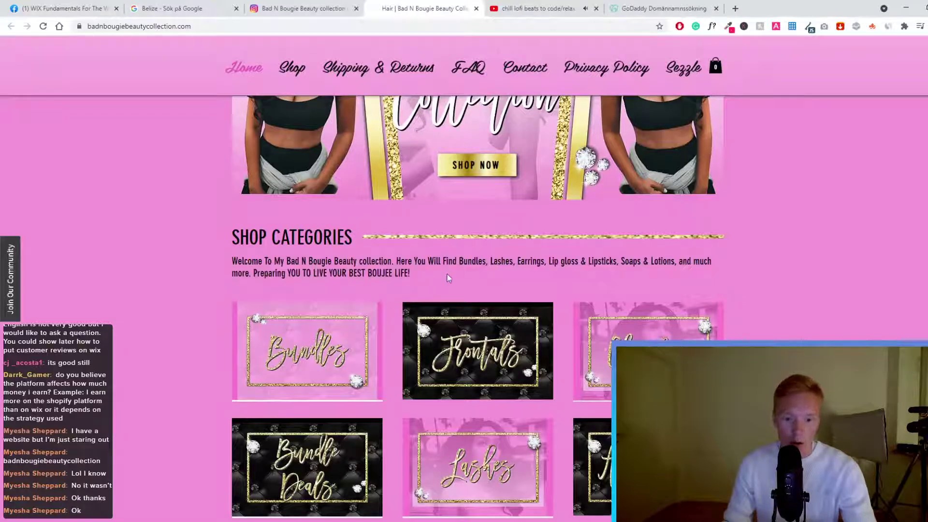
left_click_drag(448, 278, 251, 261)
left_click(252, 261)
left_click_drag(344, 239, 240, 239)
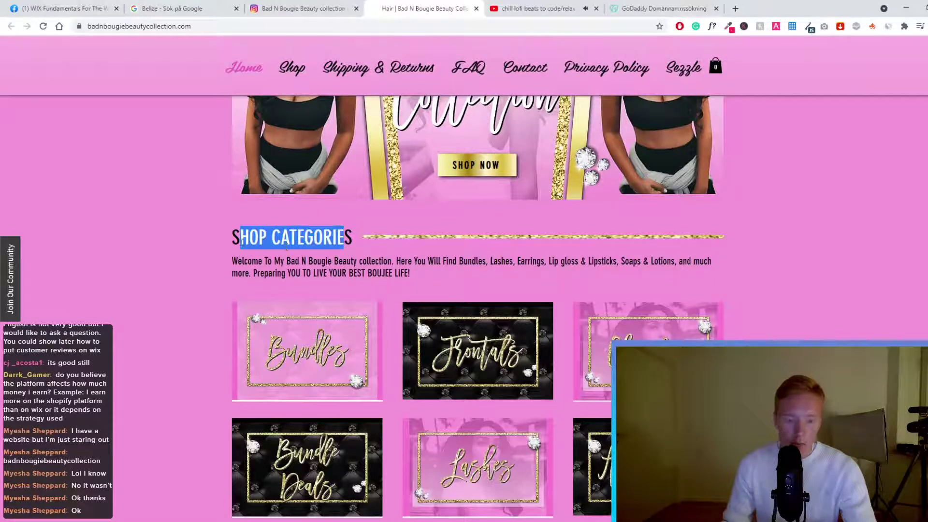
Examine the header, the shop category tiles and the Shop Products row on the home page
scroll(304, 222, "up", 3)
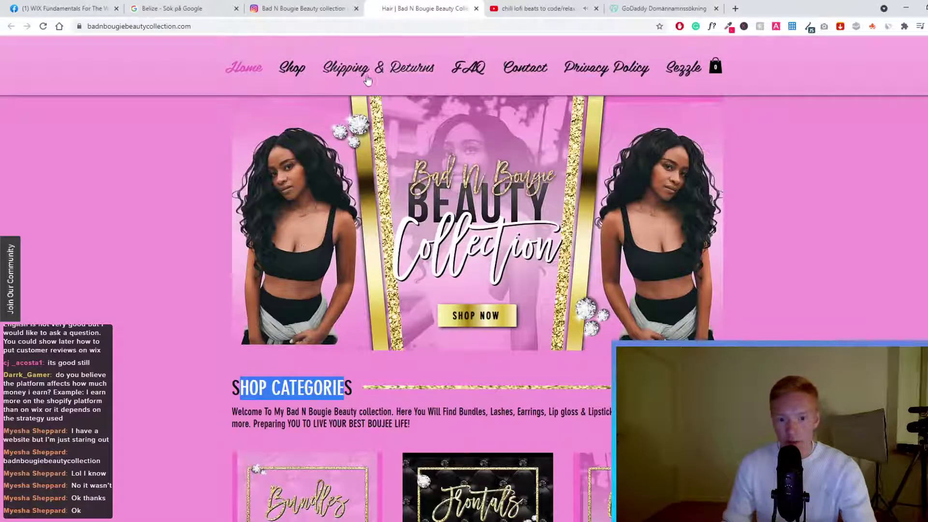
scroll(517, 85, "down", 6)
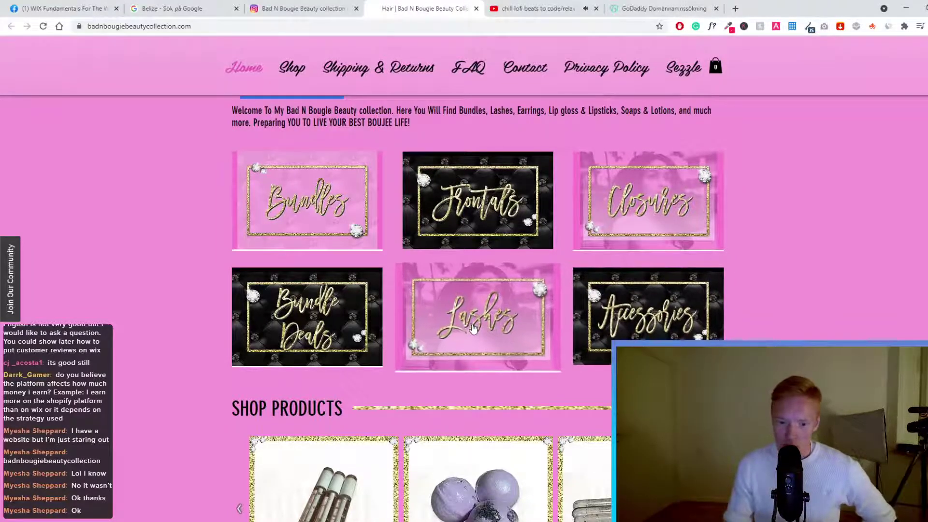
scroll(324, 326, "down", 4)
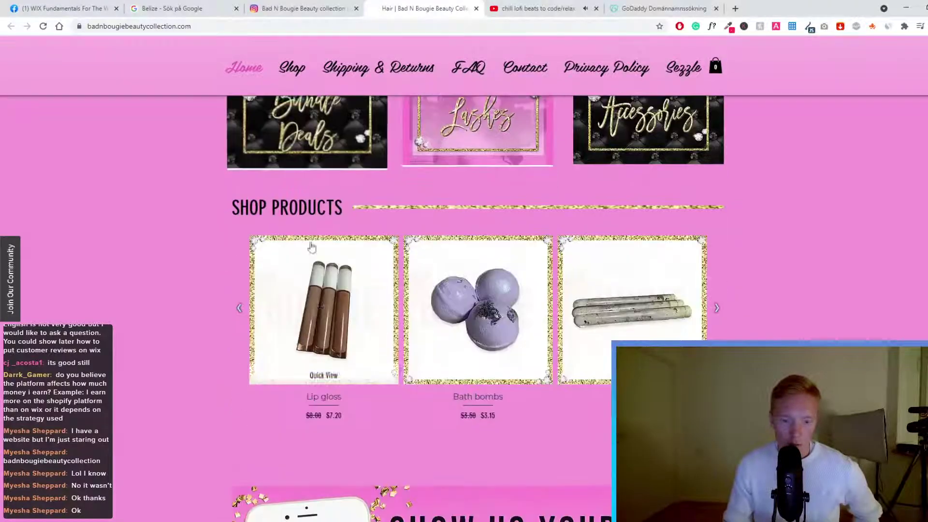
scroll(345, 284, "up", 5)
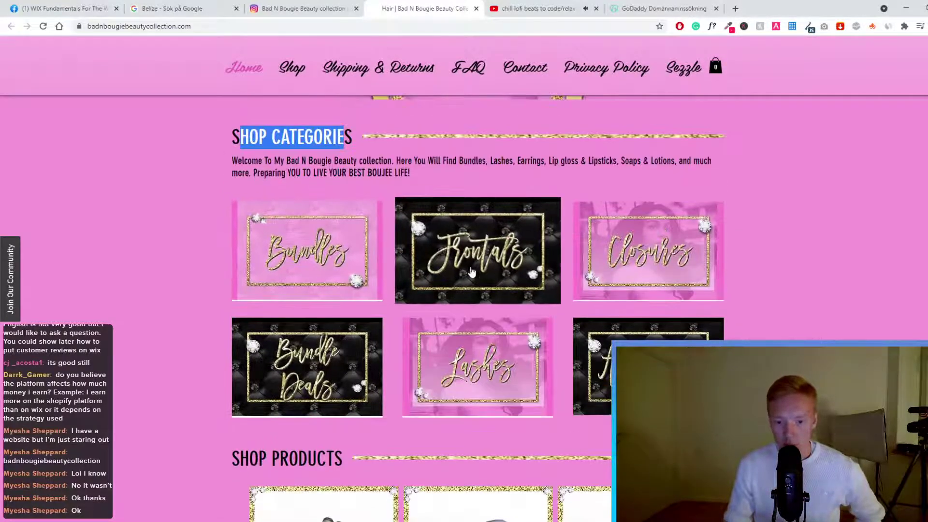
scroll(478, 251, "up", 3)
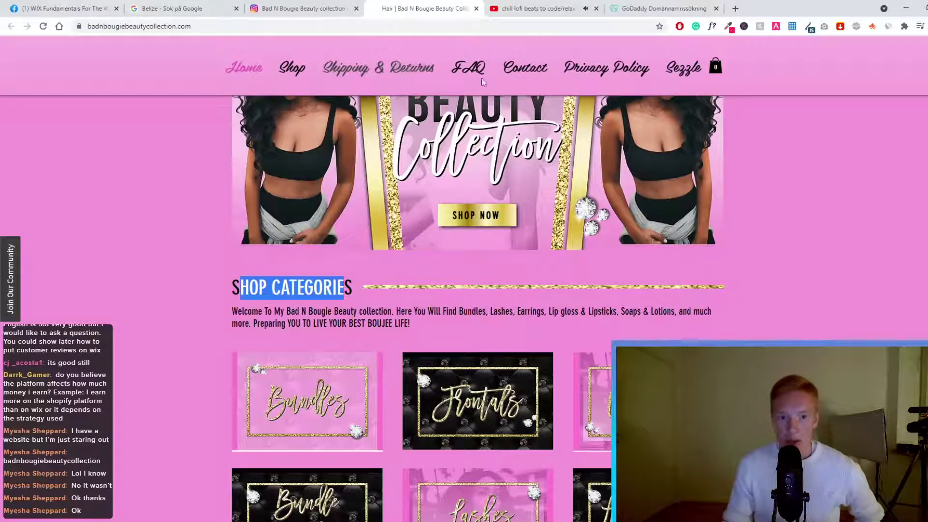
scroll(405, 70, "down", 1)
Examine the Follow Me selfies banner and the newsletter footer on the store's home page
scroll(327, 143, "down", 15)
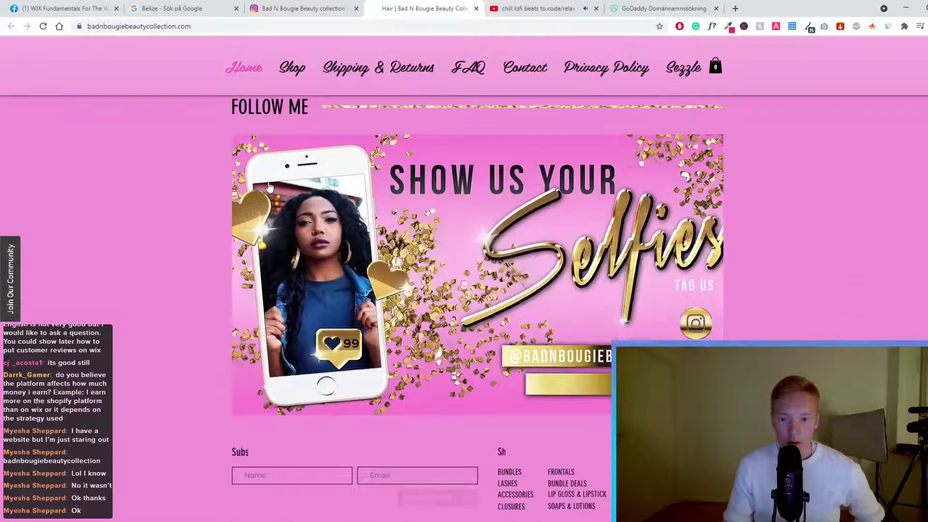
scroll(307, 196, "up", 2)
scroll(420, 202, "down", 2)
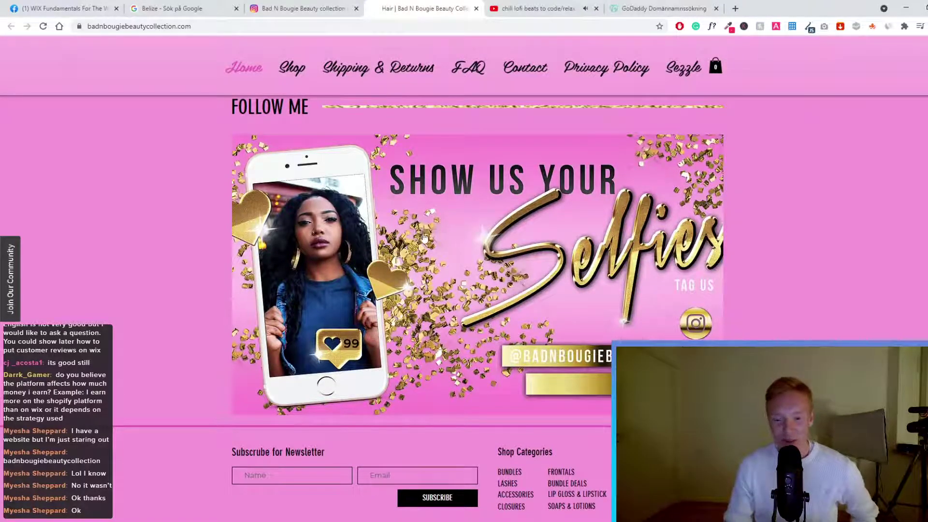
scroll(424, 236, "down", 1)
scroll(433, 239, "up", 3)
scroll(442, 242, "down", 3)
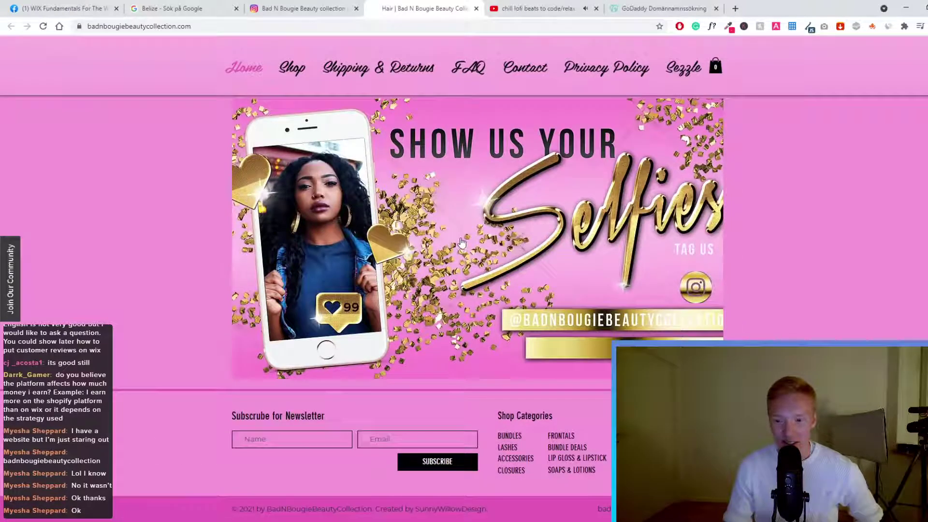
scroll(429, 241, "up", 15)
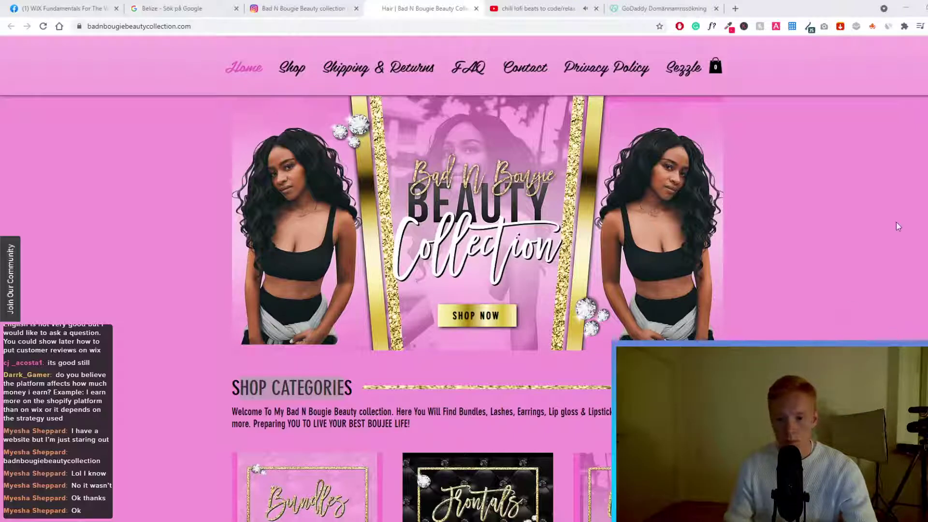
Open the store's Shop All page and look through the first rows of products
left_click(911, 5)
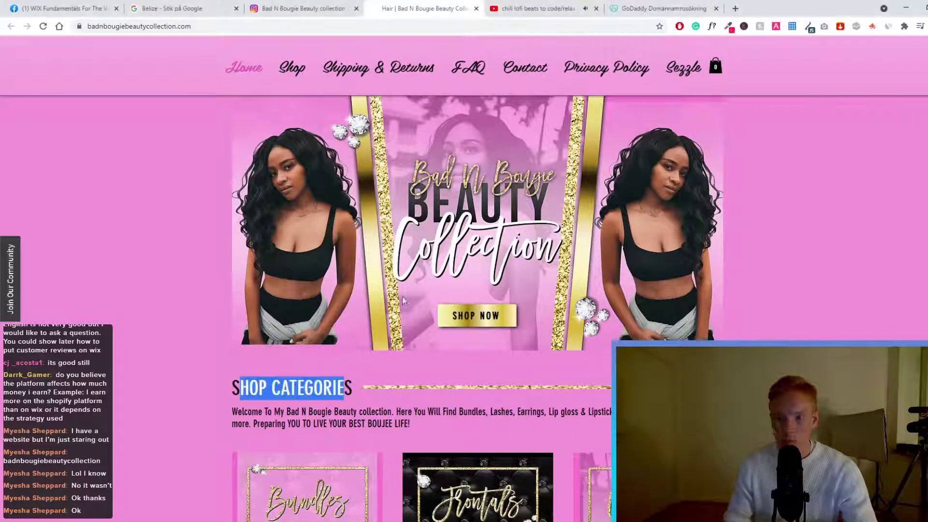
left_click(282, 115)
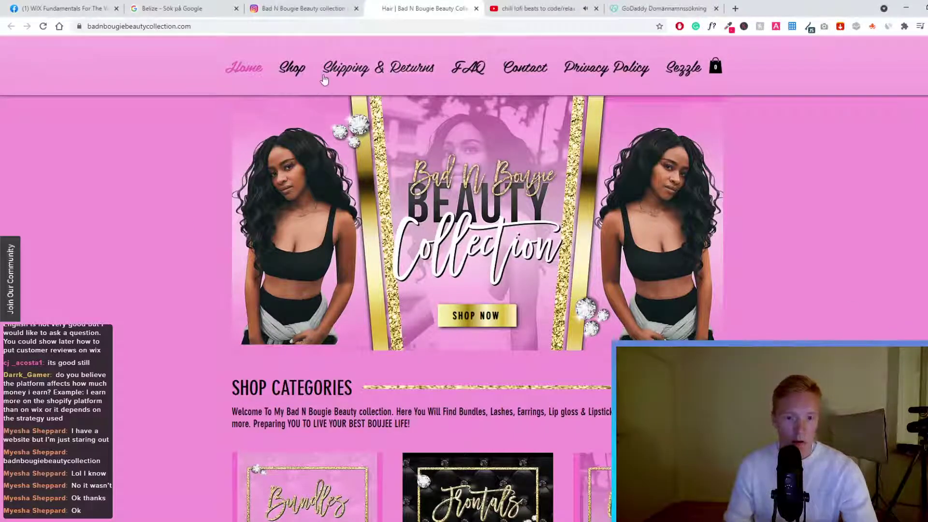
mouse_move(293, 72)
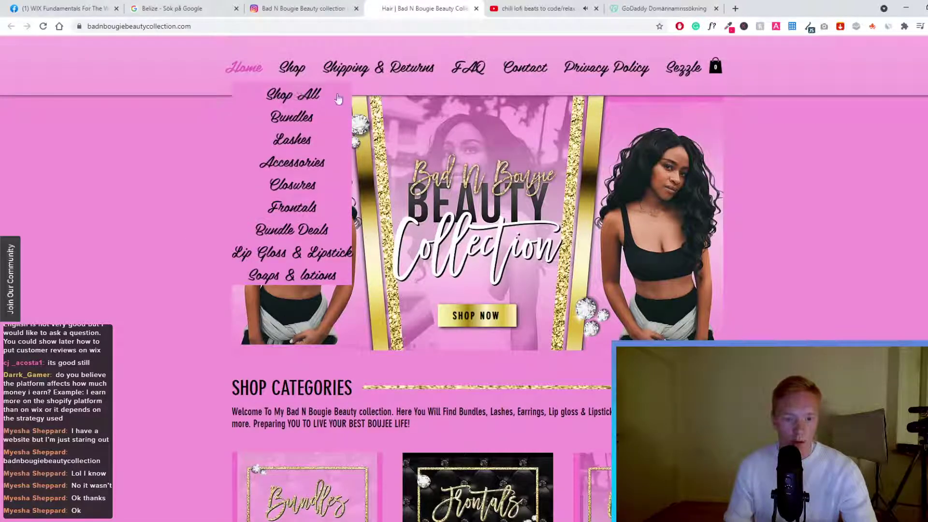
left_click(296, 97)
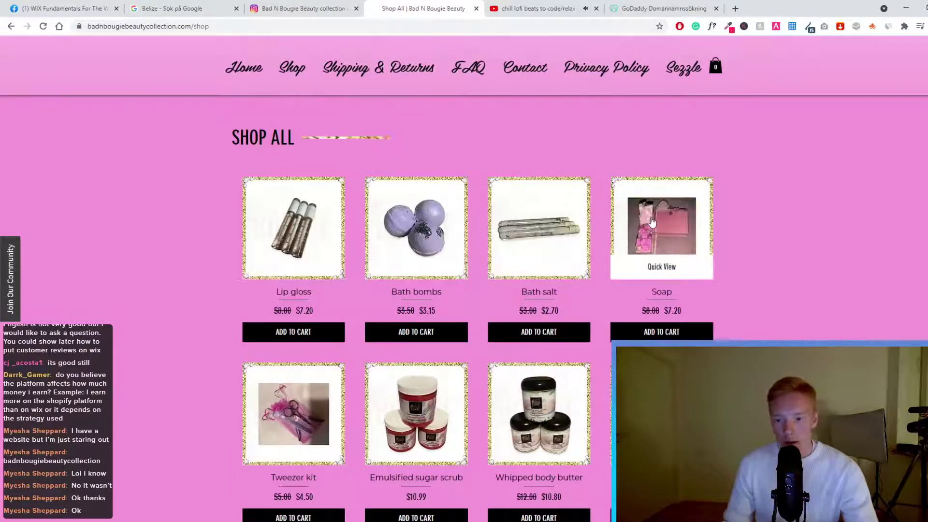
scroll(496, 241, "down", 4)
scroll(483, 265, "up", 3)
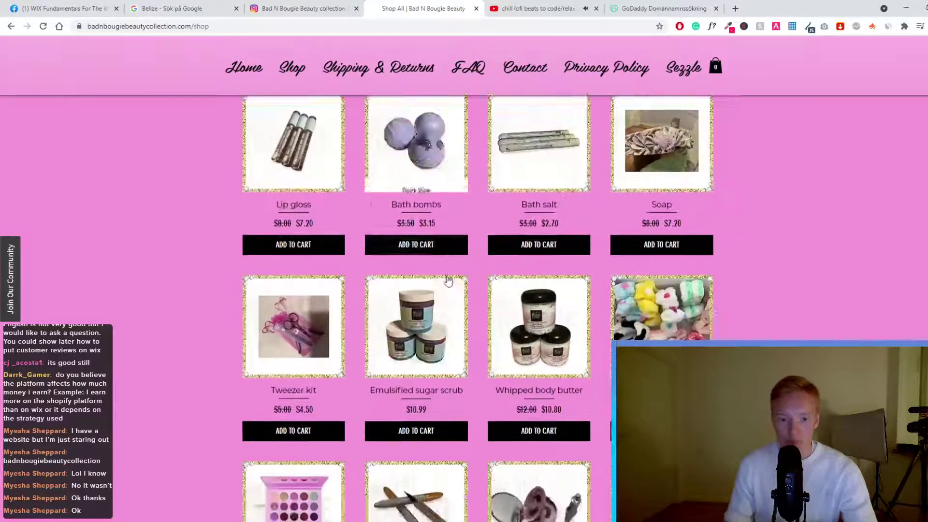
scroll(444, 275, "down", 3)
scroll(425, 263, "up", 4)
scroll(376, 301, "up", 1)
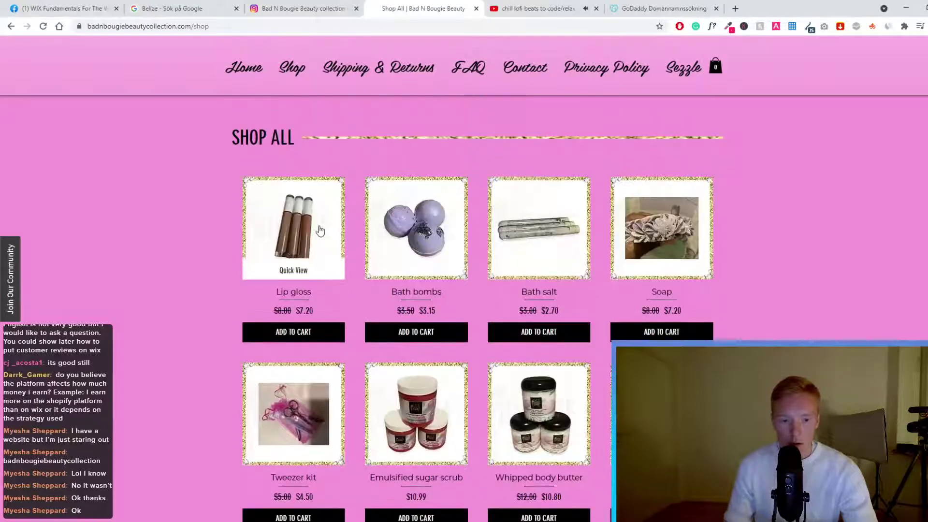
Dismiss the Join Our Community pop-up on the Shop All page and look through the products further down
scroll(676, 240, "down", 3)
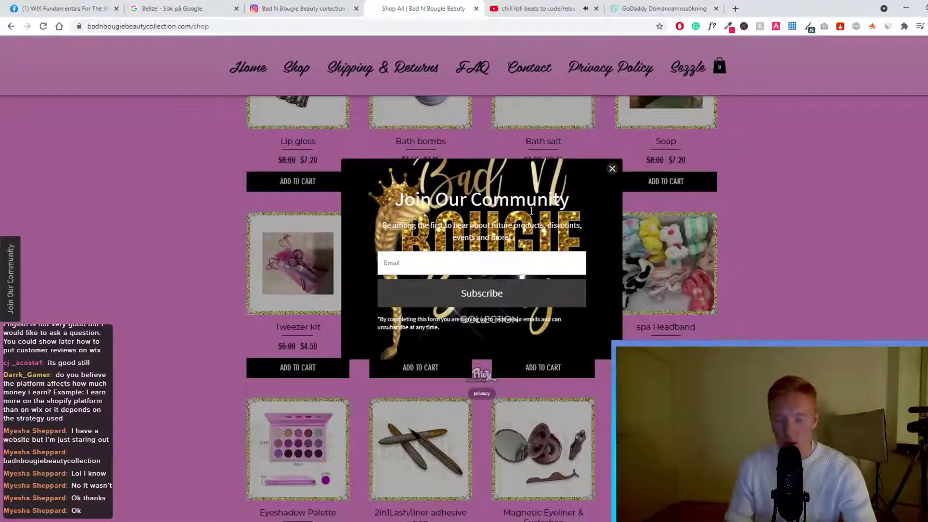
left_click(611, 169)
scroll(483, 193, "up", 3)
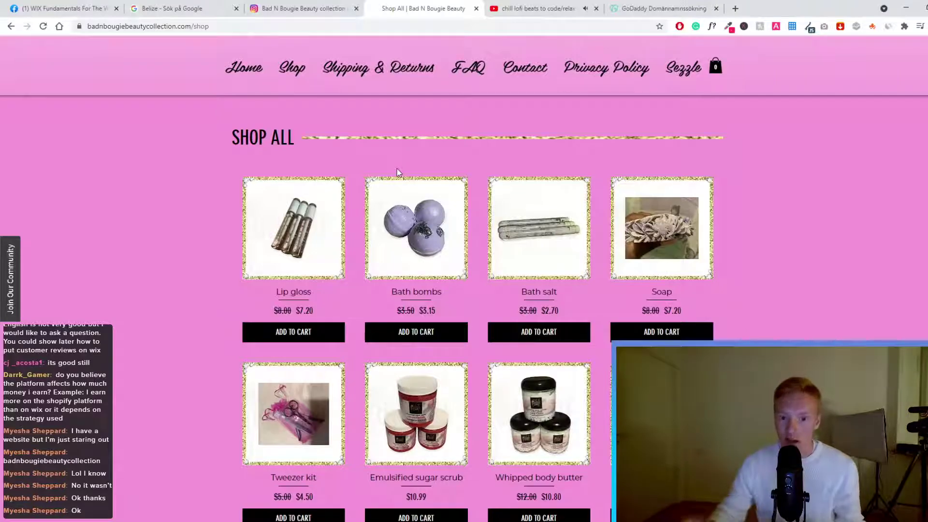
scroll(197, 188, "down", 10)
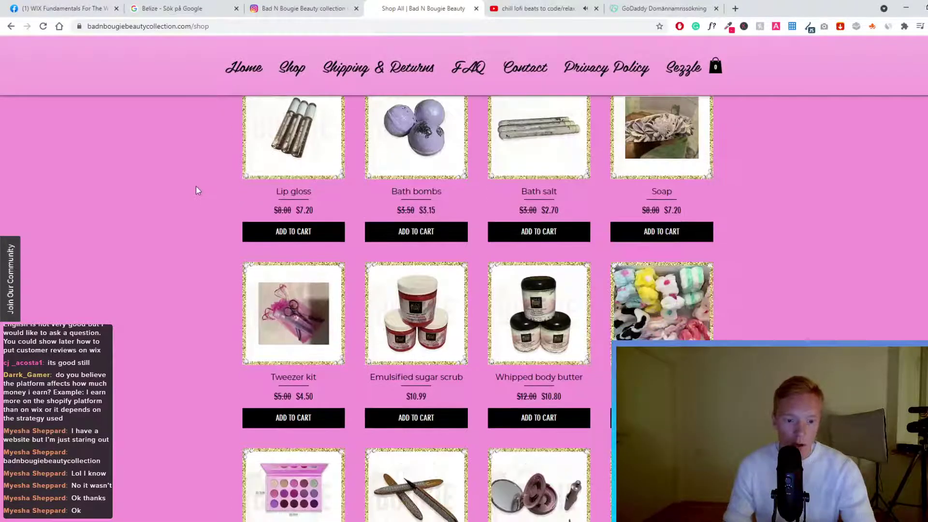
scroll(232, 227, "up", 10)
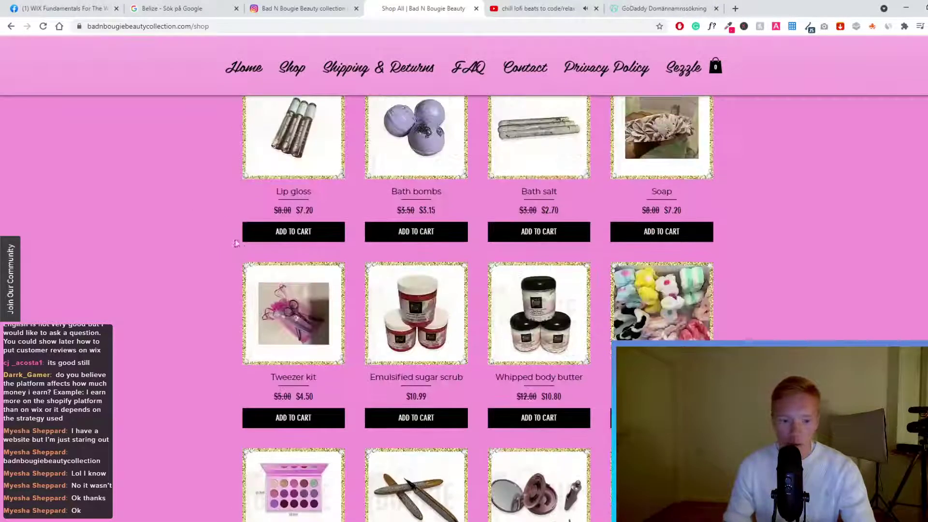
scroll(319, 146, "down", 15)
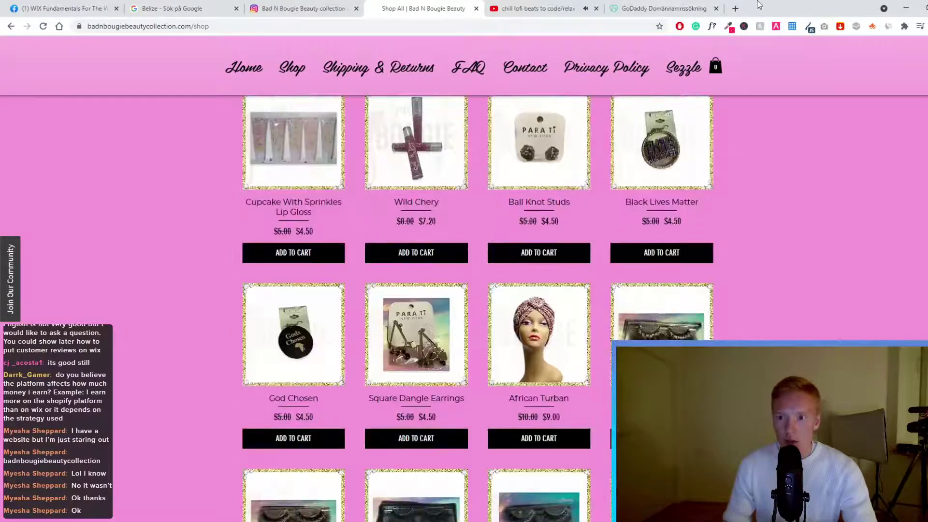
Open a blank browser tab and go back to the store's home page
left_click(734, 9)
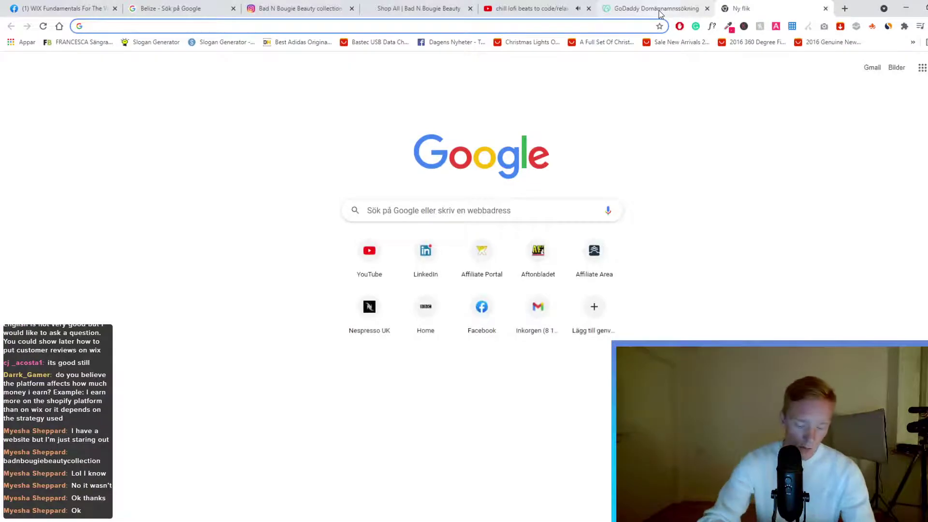
left_click(406, 9)
scroll(295, 193, "up", 10)
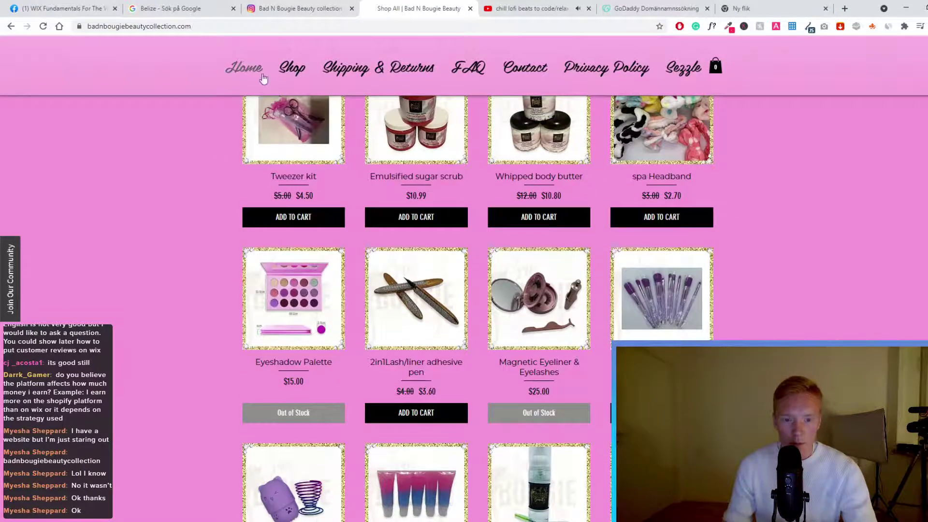
left_click(261, 74)
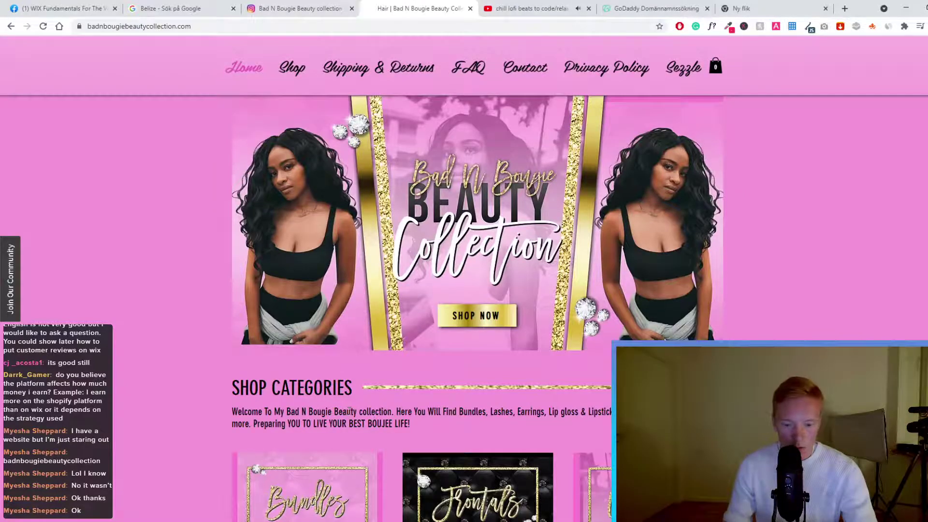
Search Google for the word "Beauty" taken from the home page's welcome text
scroll(349, 411, "down", 4)
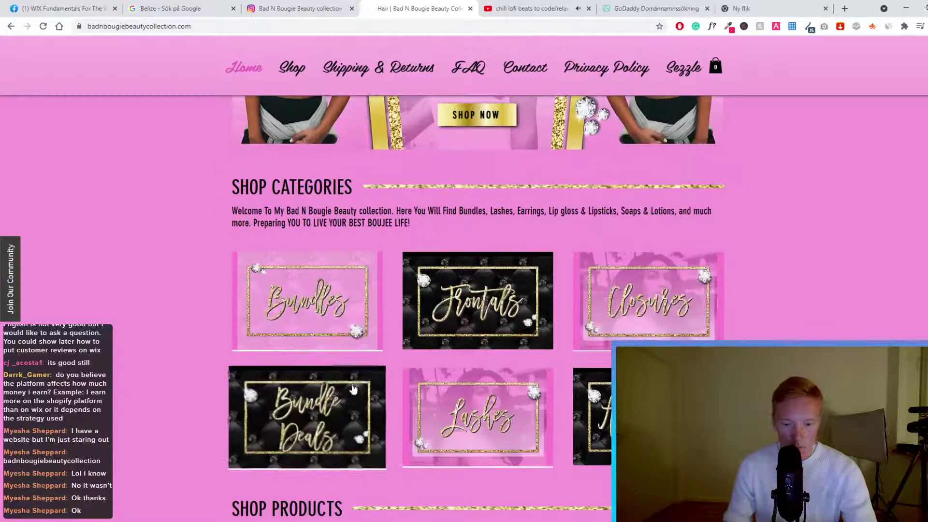
double_click(347, 212)
right_click(348, 211)
left_click(377, 227)
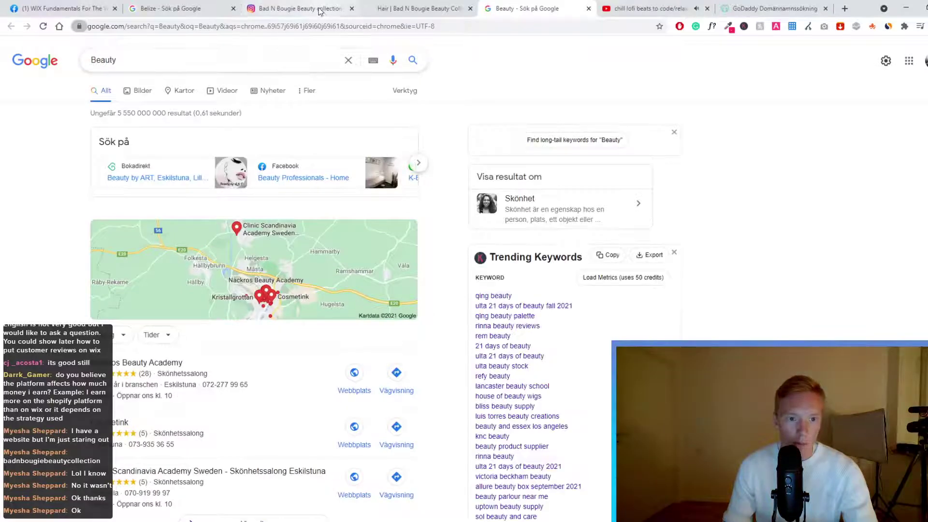
Revisit the store's Instagram profile and reopen the Shop All page on its website
left_click(299, 8)
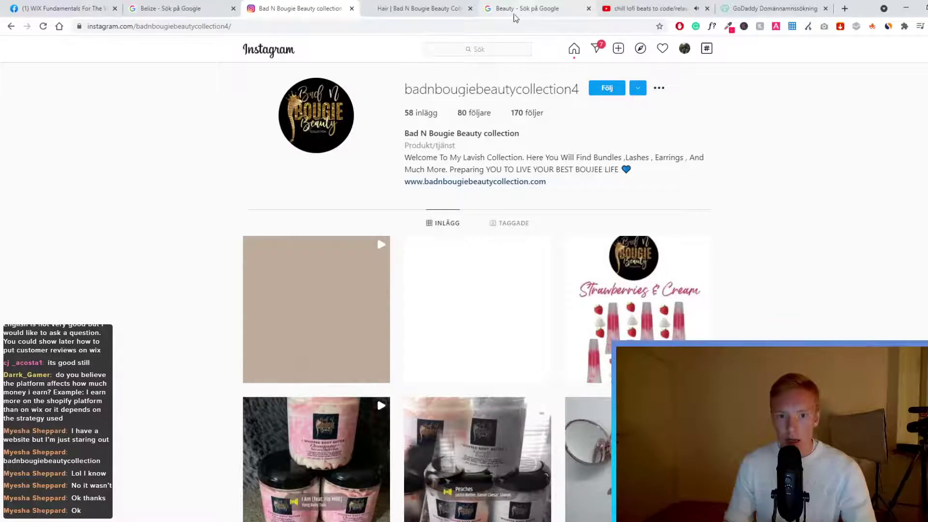
left_click(420, 8)
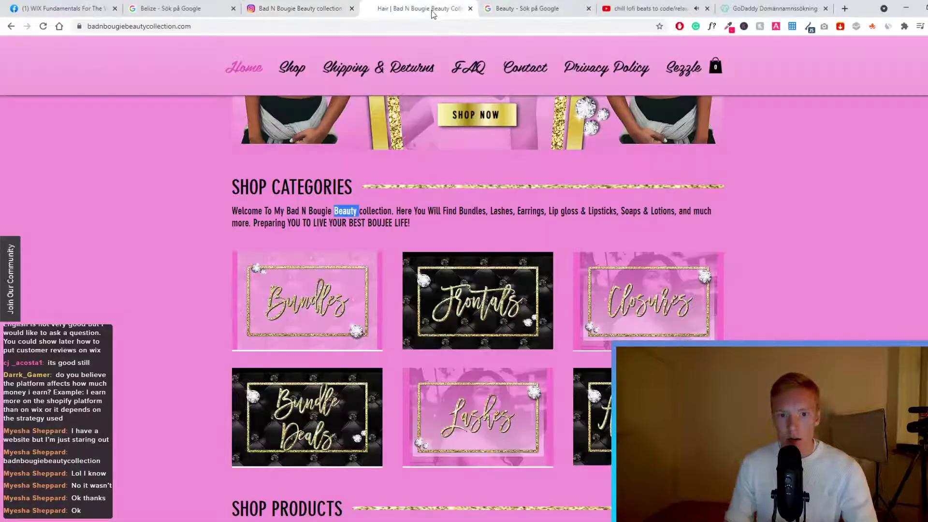
left_click(299, 77)
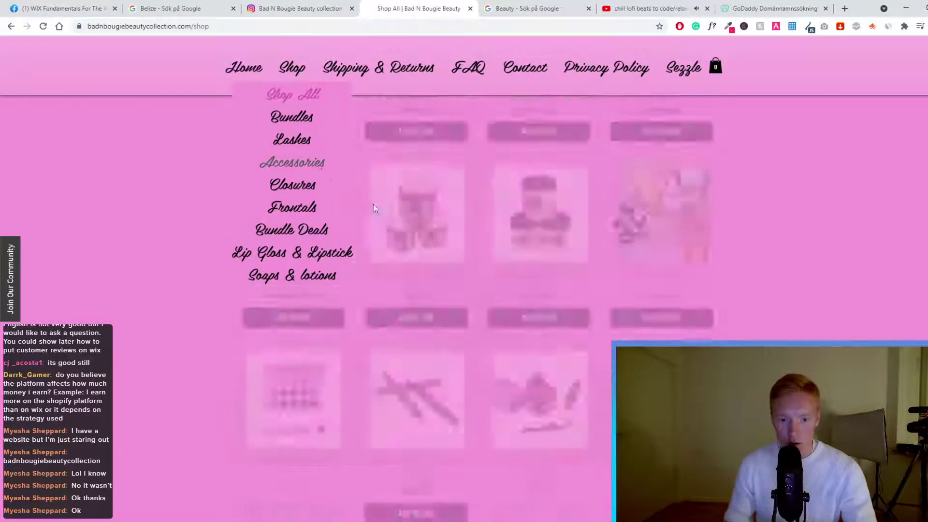
Browse the products further down the Shop All page and open the Lash Shampoo product page
scroll(540, 220, "down", 4)
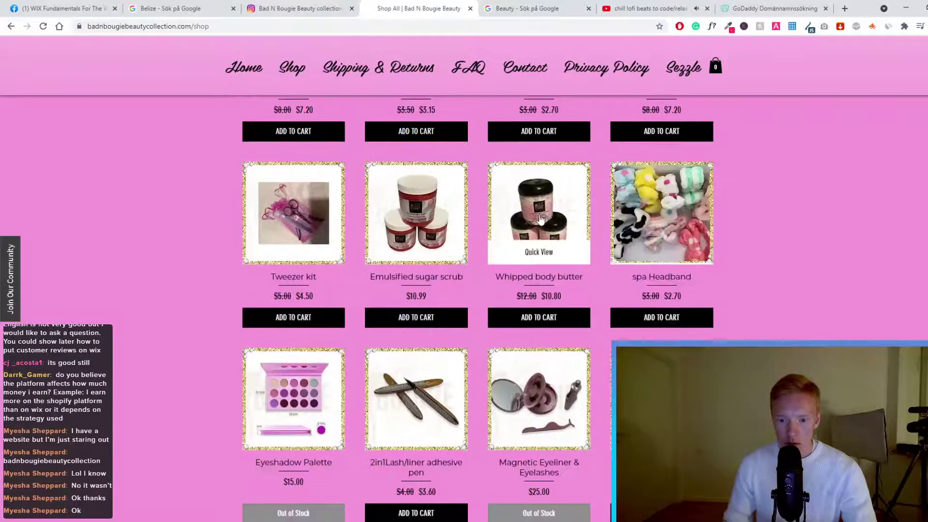
scroll(540, 220, "down", 4)
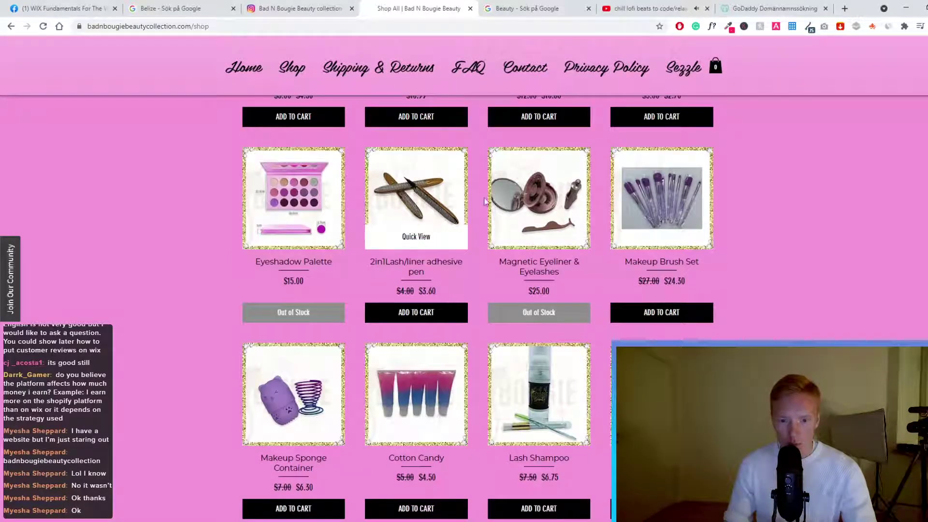
scroll(512, 242, "down", 3)
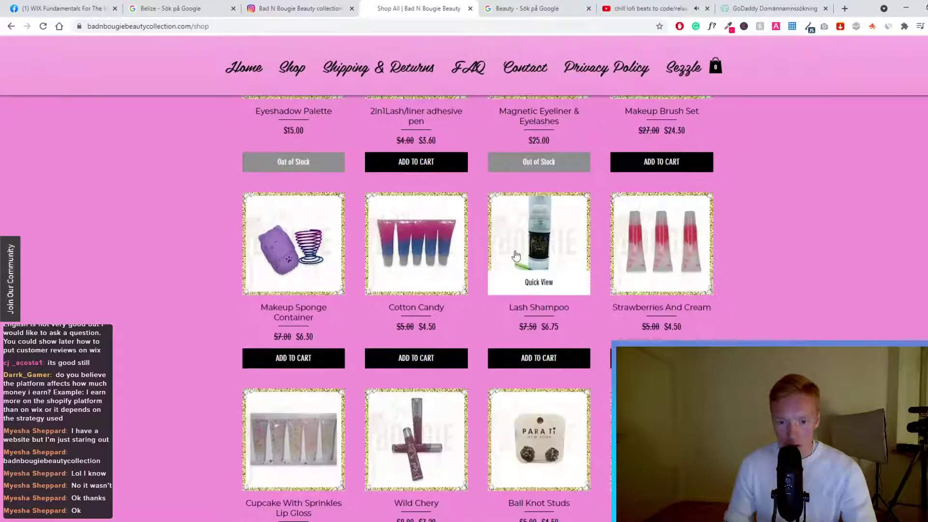
left_click(529, 248)
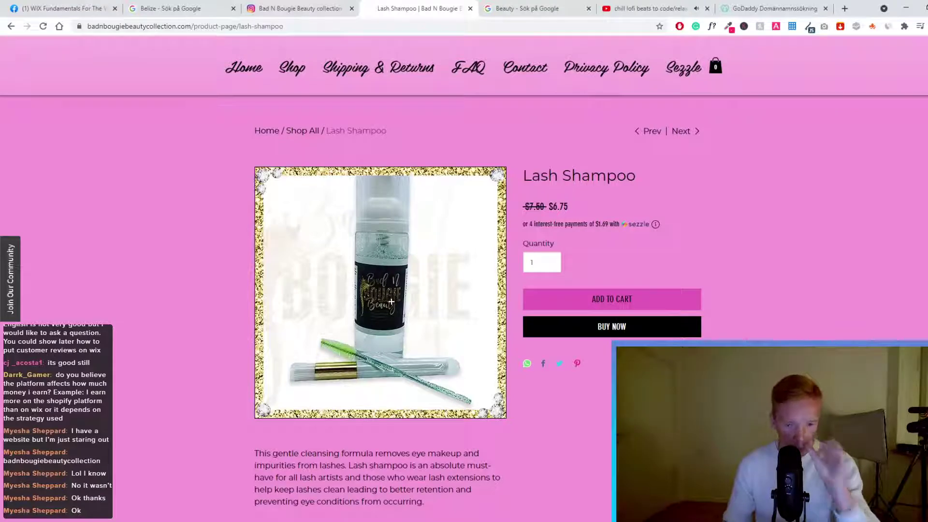
scroll(396, 289, "down", 1)
scroll(396, 289, "up", 1)
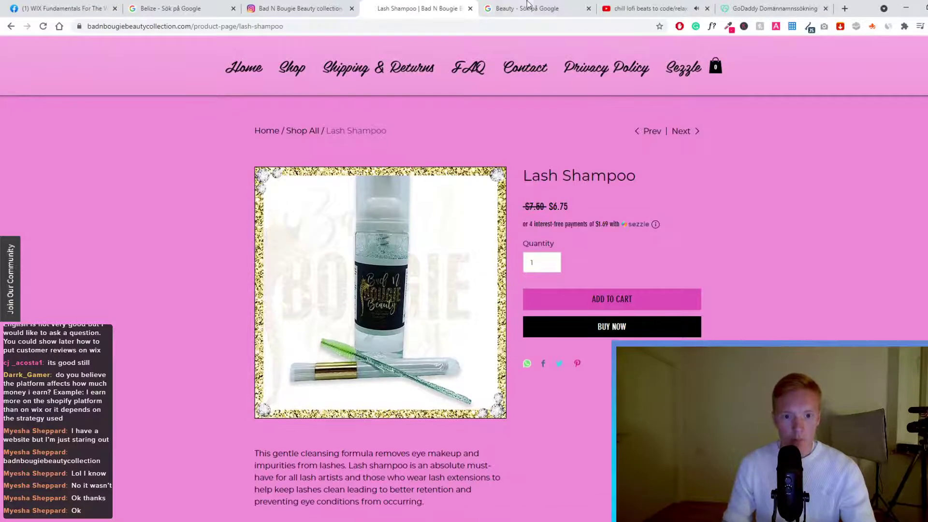
Search Google for "Beauty brands" and open the beautybrands.com home page from the results
left_click(529, 8)
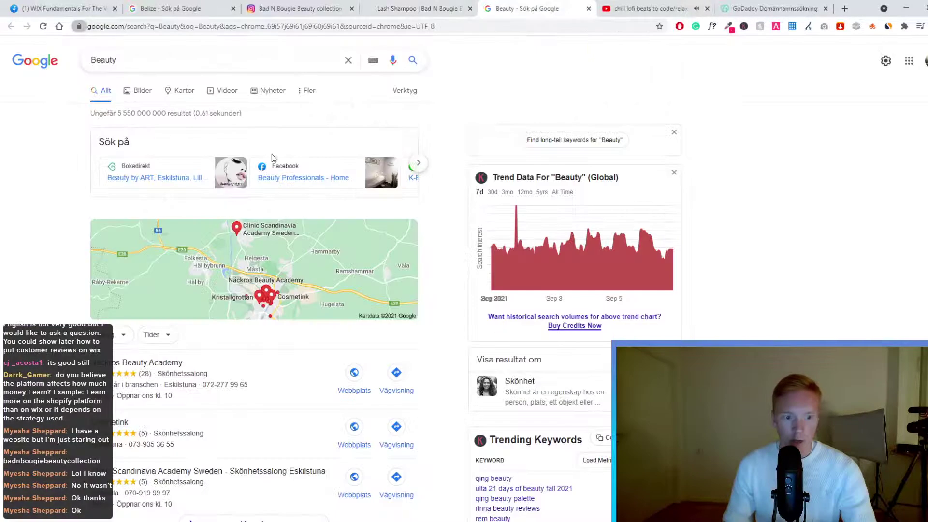
left_click(230, 54)
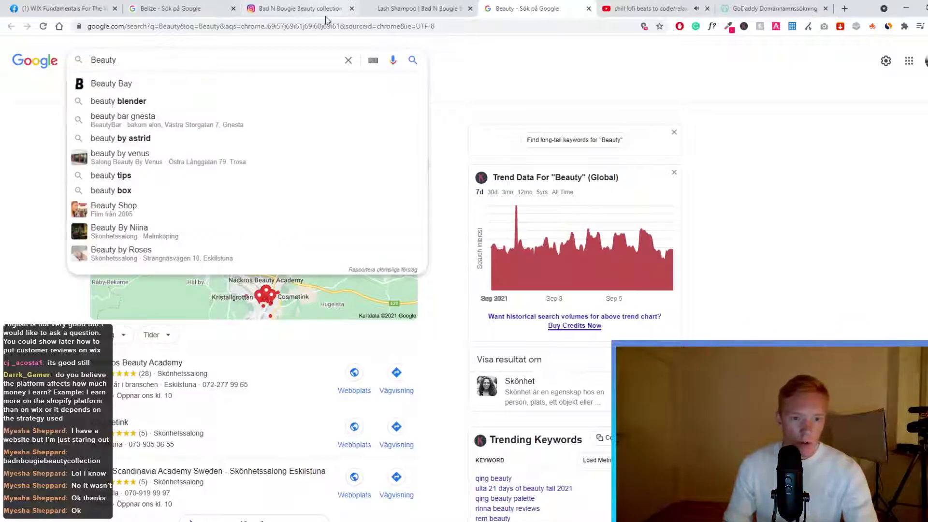
type("brands")
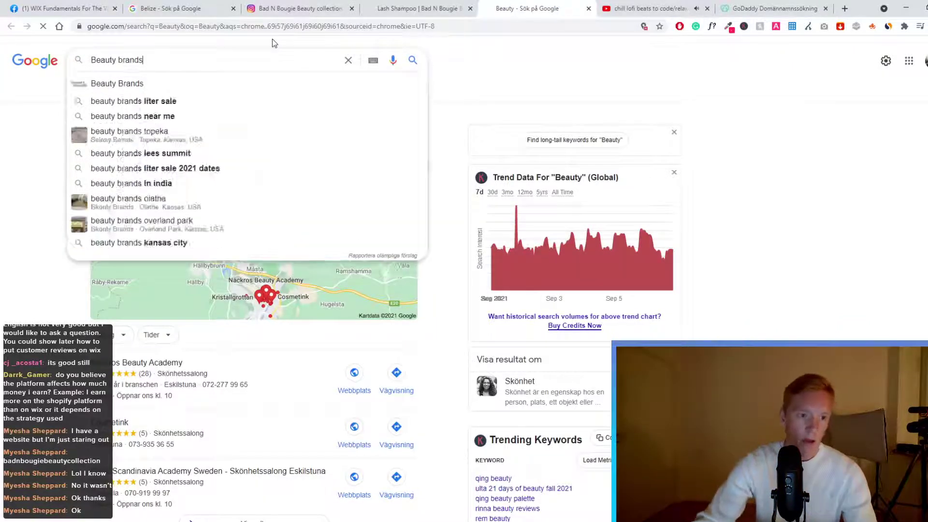
key("Return")
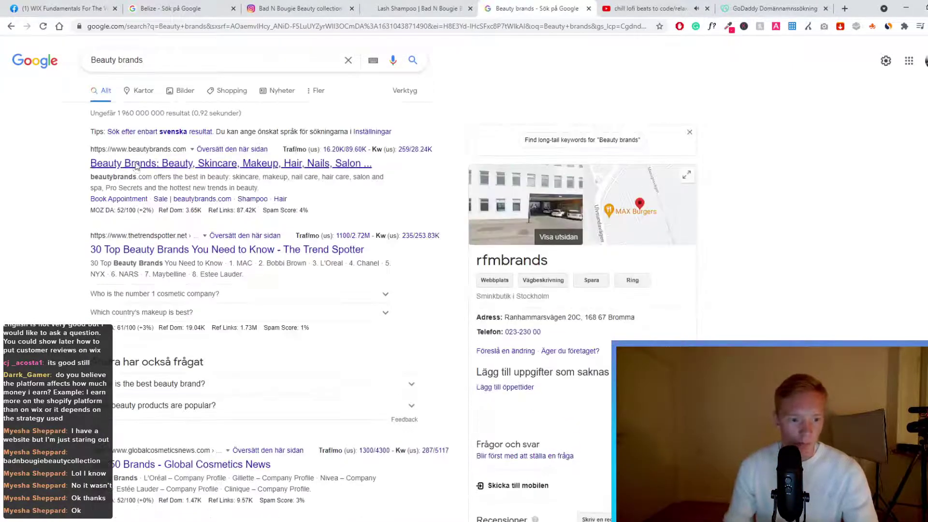
left_click(137, 165)
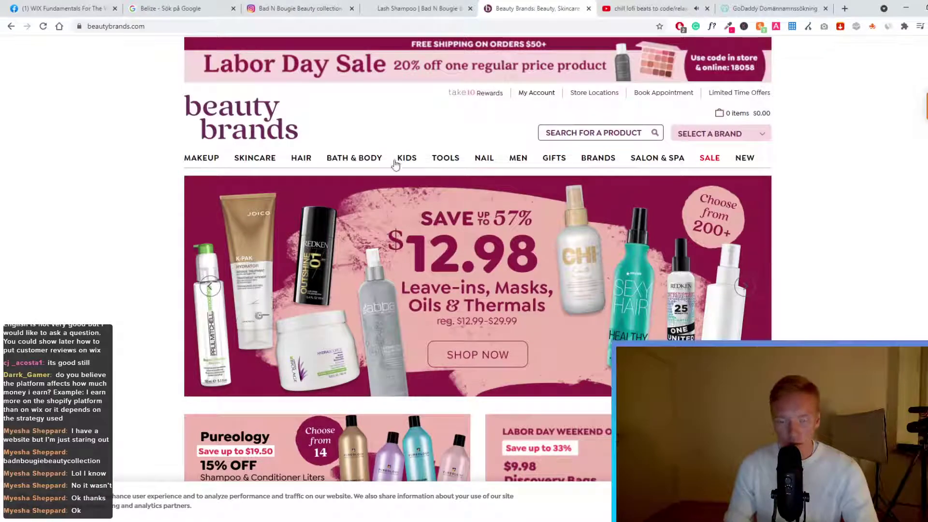
scroll(360, 164, "down", 1)
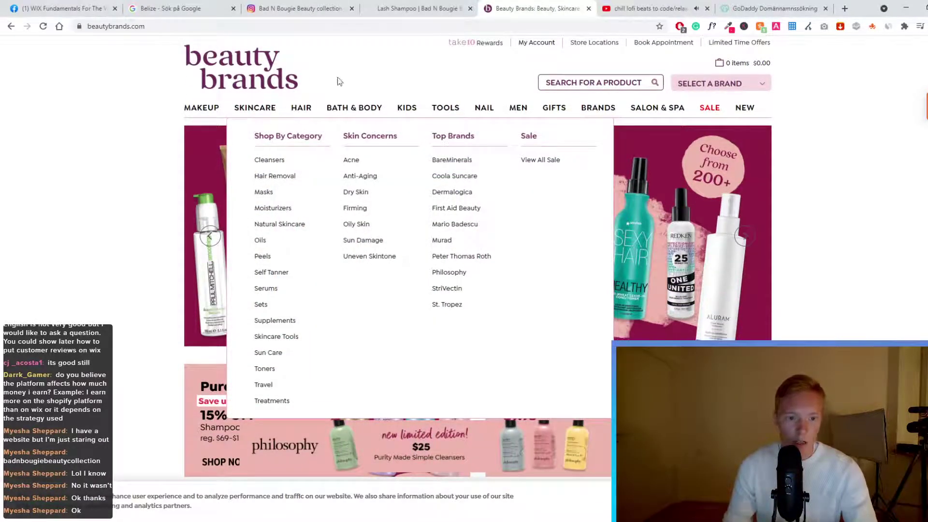
Go back to the store's Lash Shampoo page and look through it down to the Ratings section
key("ctrl+shift+Tab")
mouse_move(297, 72)
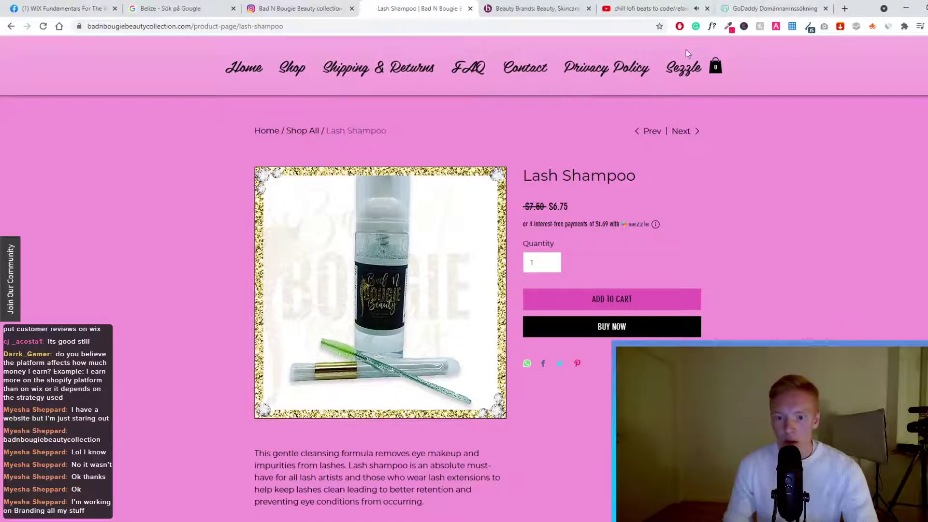
scroll(377, 208, "down", 10)
scroll(377, 208, "up", 10)
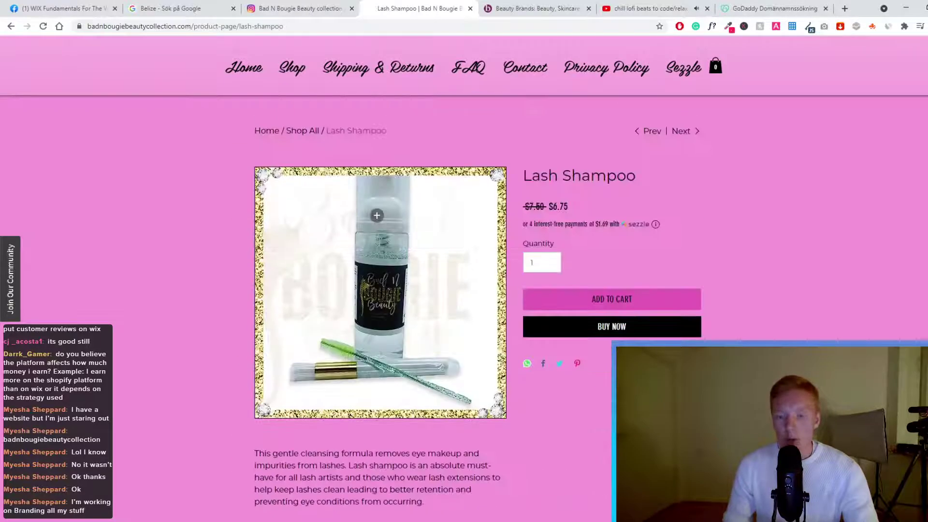
scroll(453, 227, "down", 10)
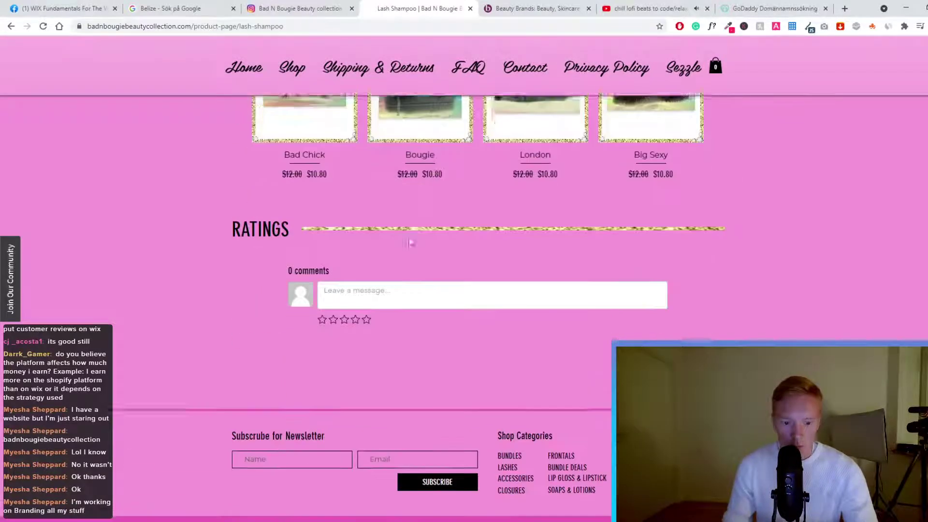
scroll(410, 243, "down", 1)
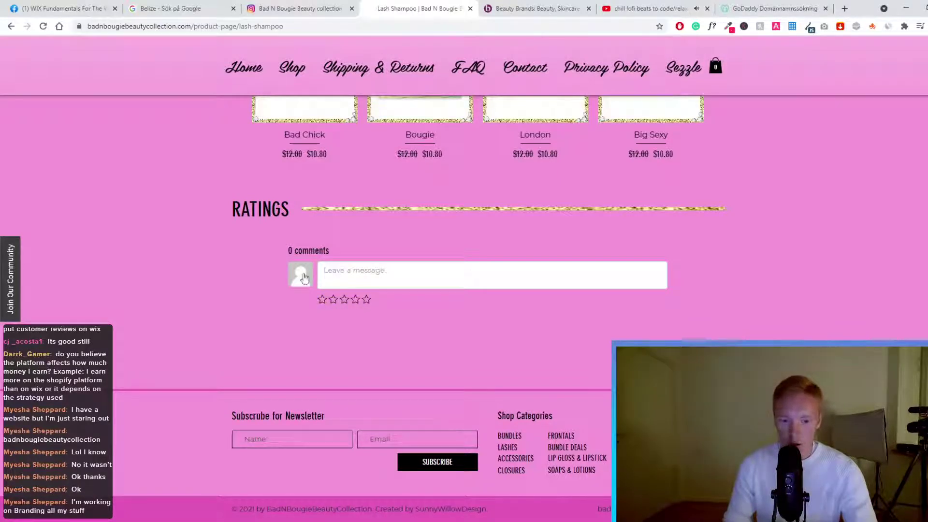
Try out the Ratings comment form with a one-star rating, and look over the related products on the Lash Shampoo page
left_click(364, 277)
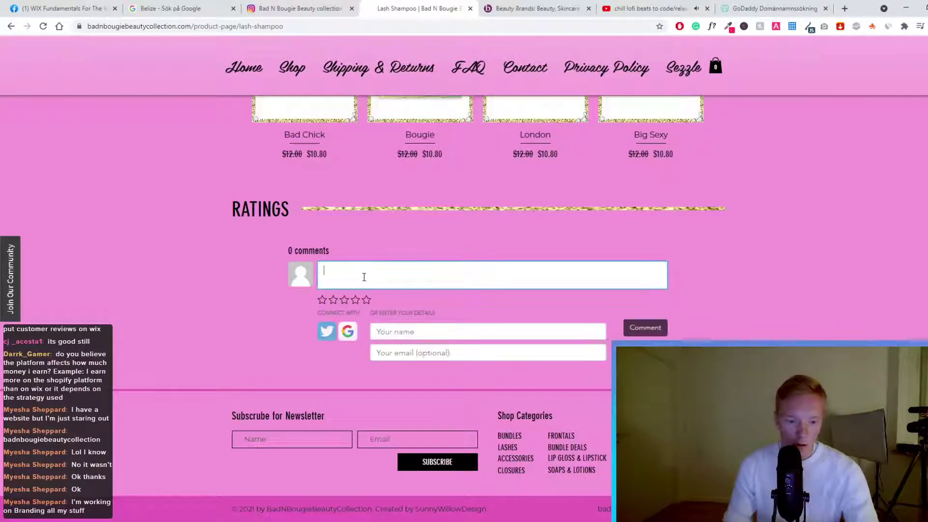
left_click(372, 245)
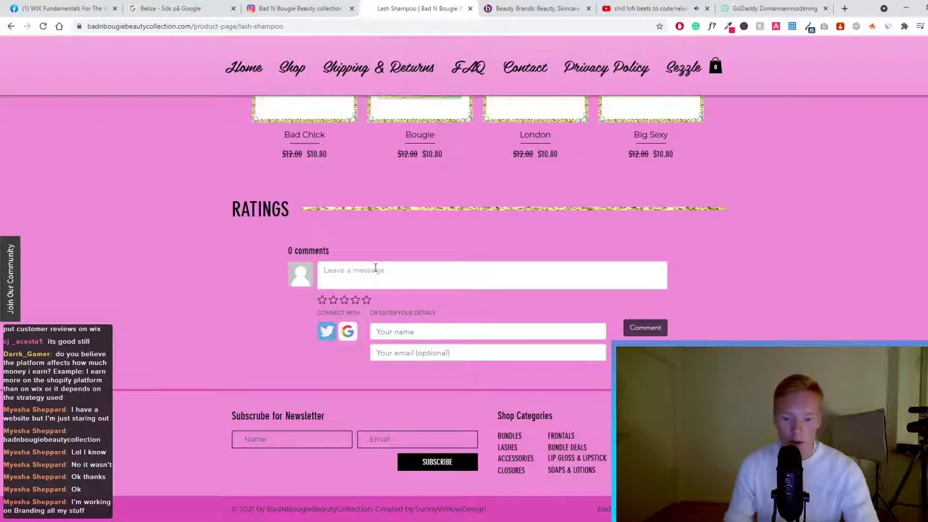
left_click(362, 277)
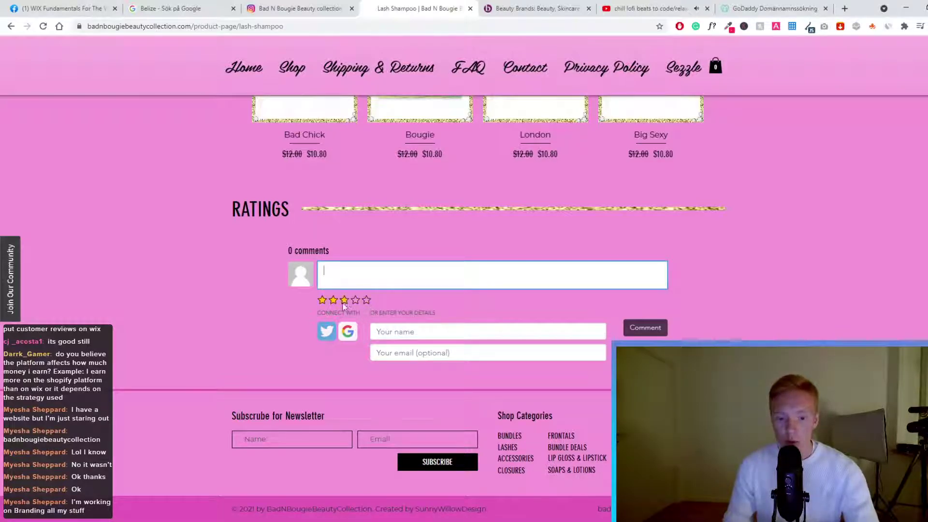
left_click(326, 301)
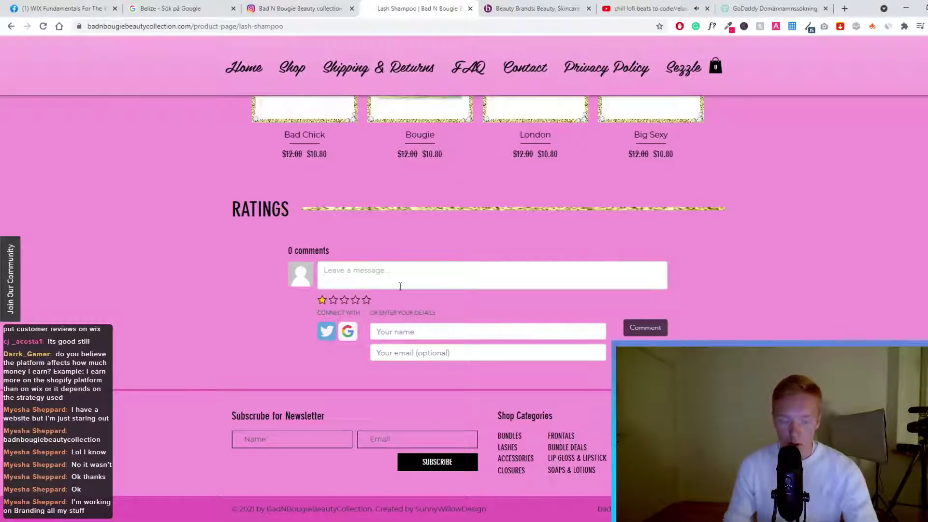
scroll(326, 296, "up", 4)
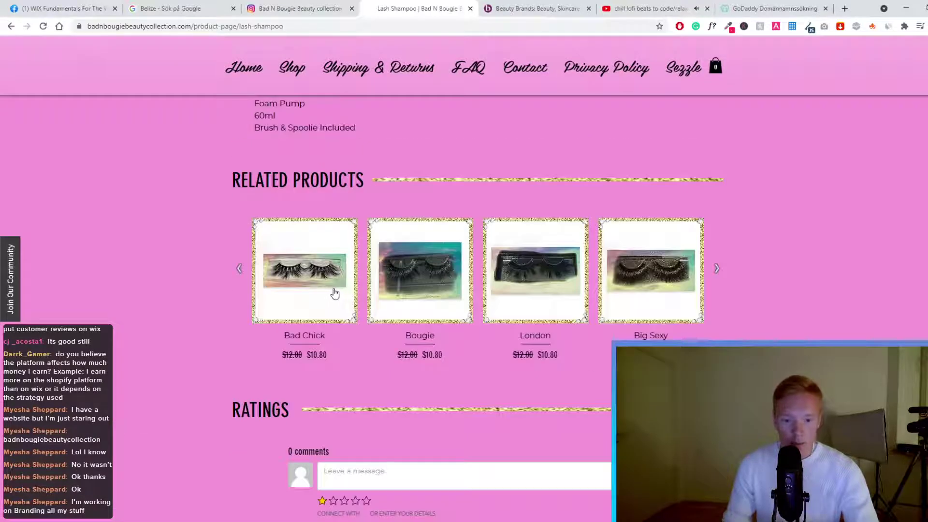
scroll(339, 293, "down", 2)
scroll(355, 287, "up", 10)
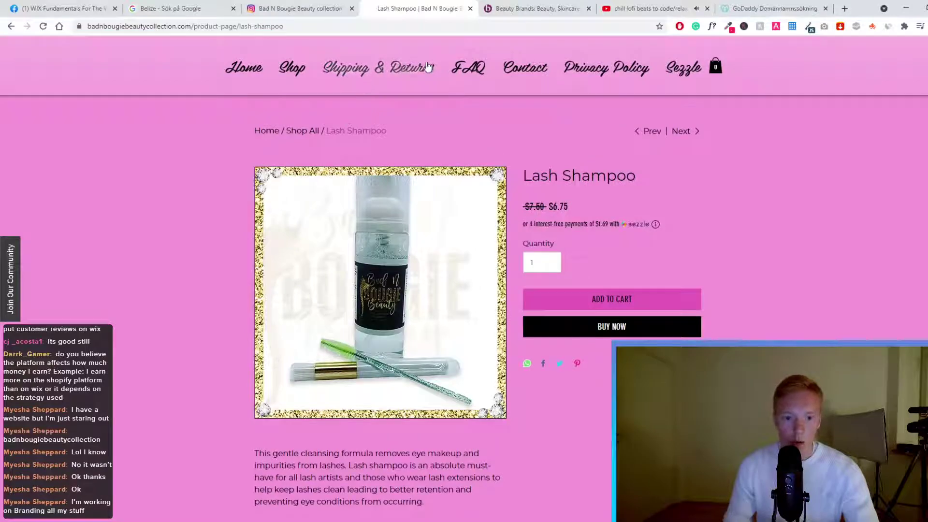
Revisit the Beauty Brands home page and examine its promotional banners and product rows
left_click(563, 10)
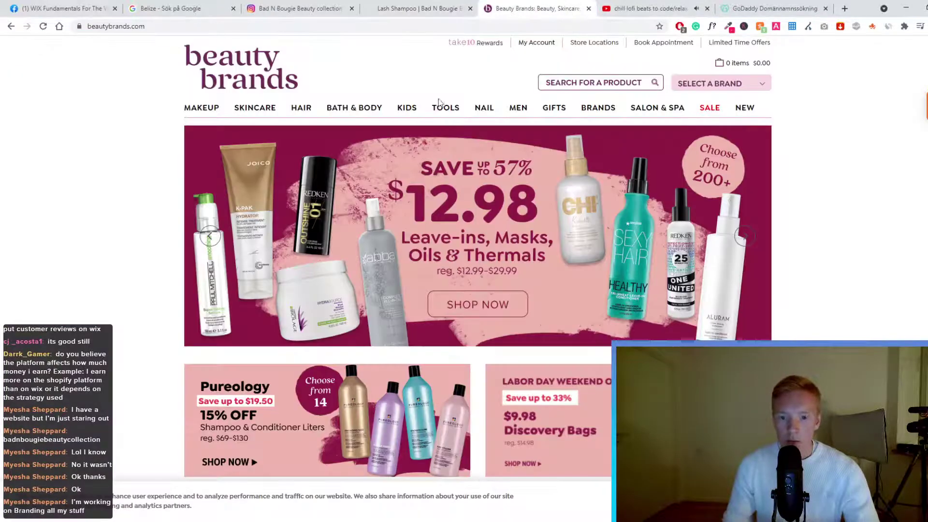
scroll(290, 198, "down", 18)
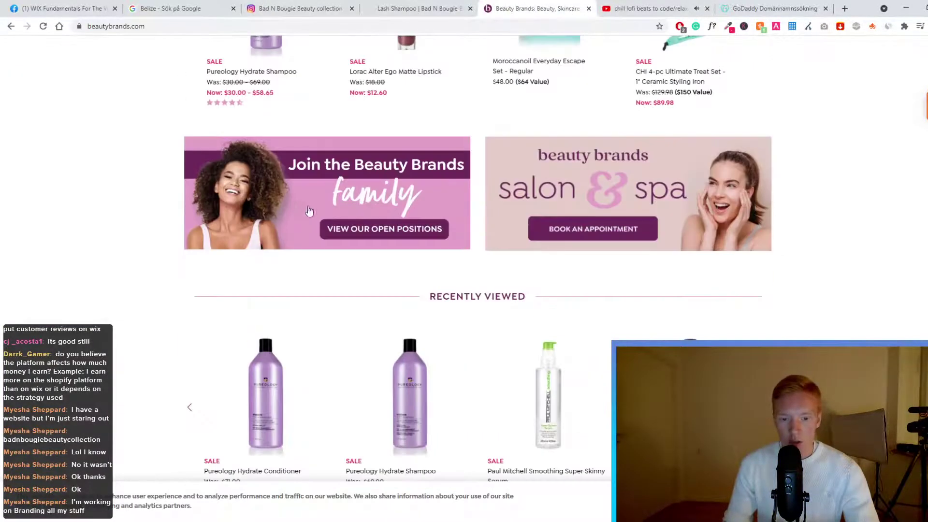
scroll(329, 203, "up", 10)
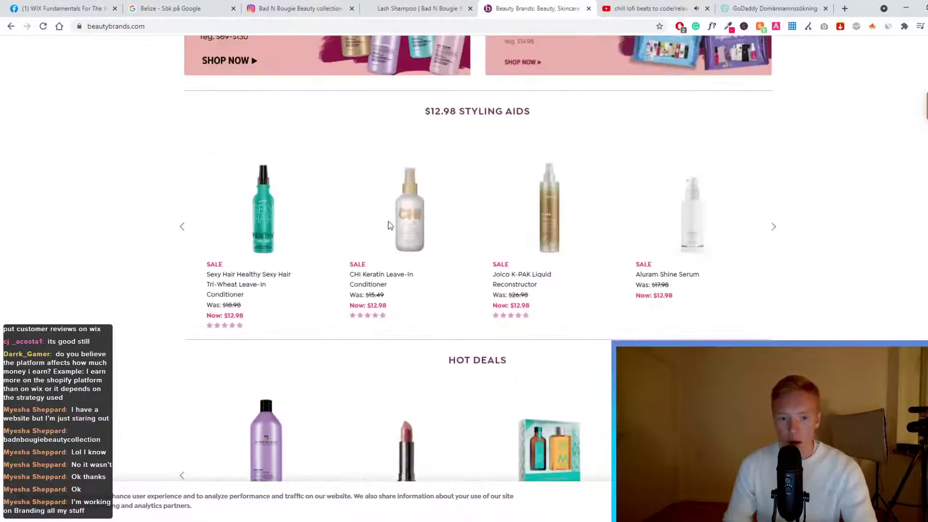
scroll(383, 289, "down", 4)
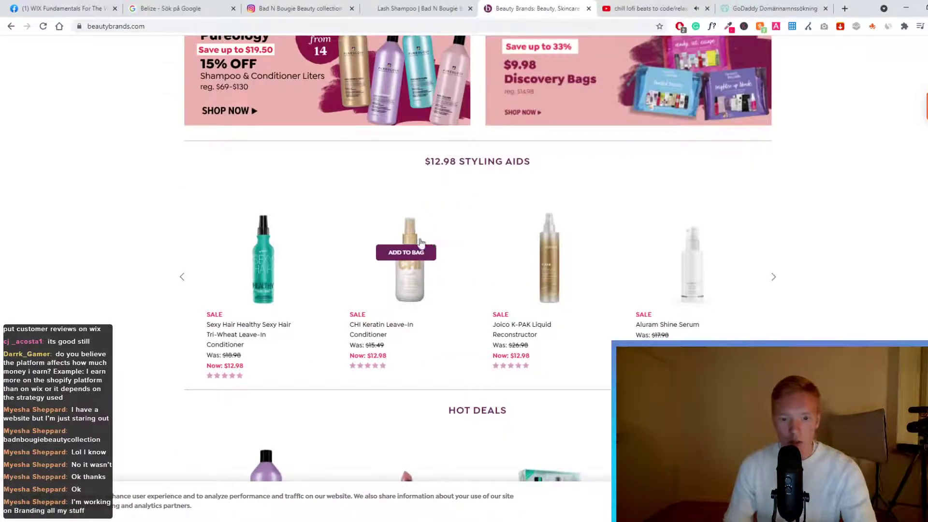
Return to the Bad N Bougie store and look through the policies on its Shipping & Returns page
left_click(415, 9)
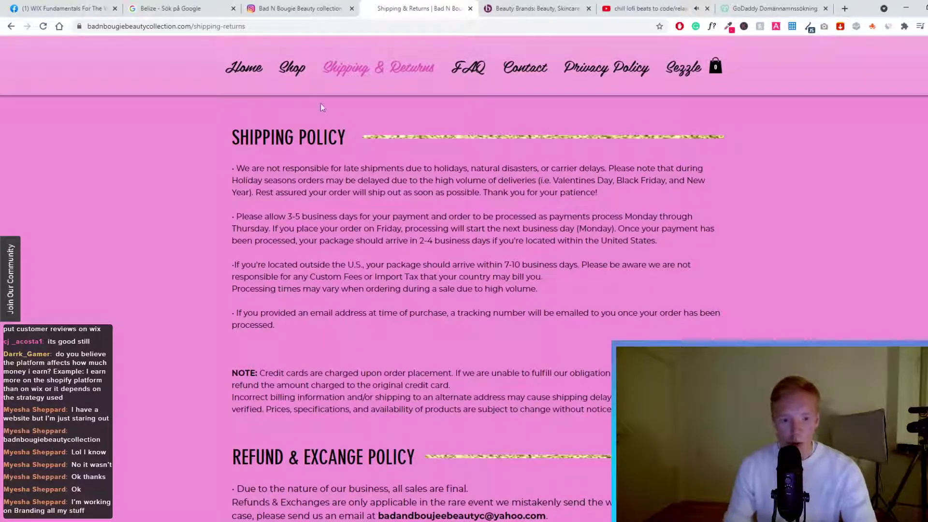
mouse_move(304, 77)
scroll(373, 137, "down", 1)
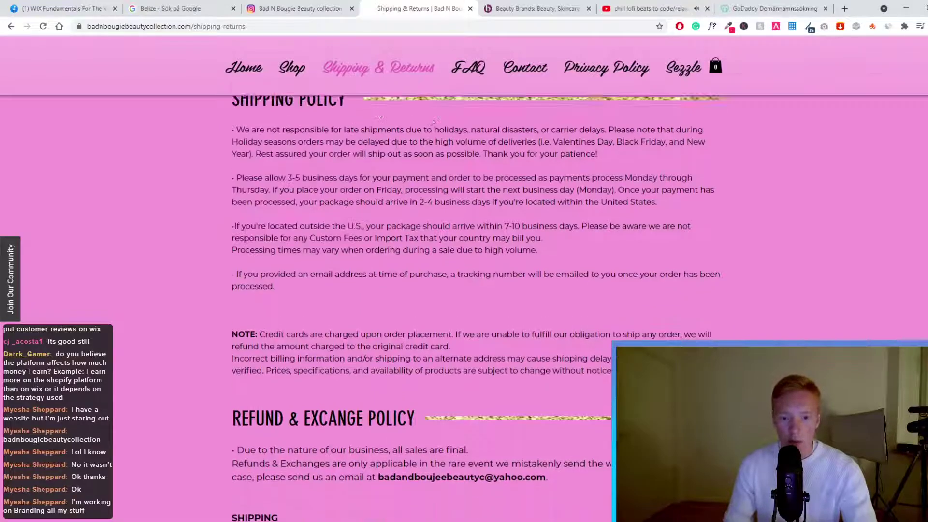
scroll(373, 138, "up", 1)
scroll(373, 138, "down", 5)
scroll(373, 138, "up", 5)
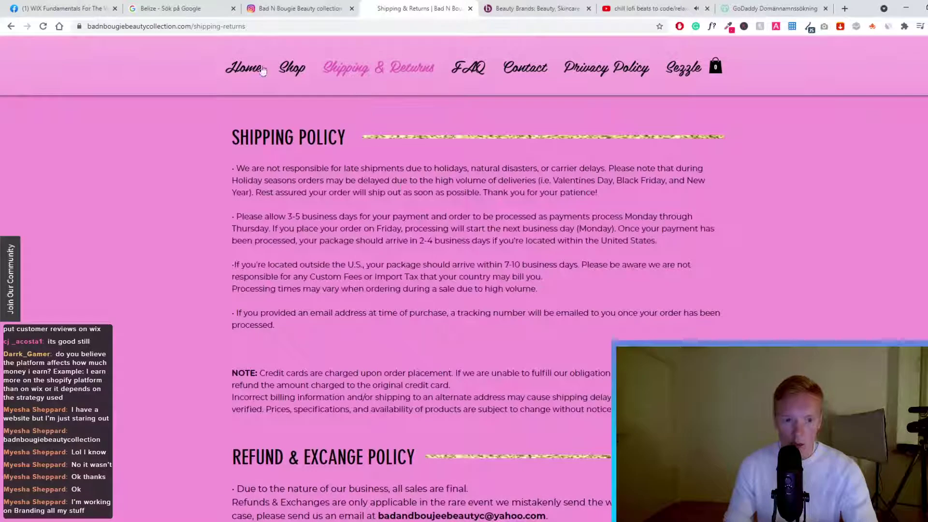
Open the store's home page and compare its layout and product section with the Beauty Brands home page
left_click(247, 72)
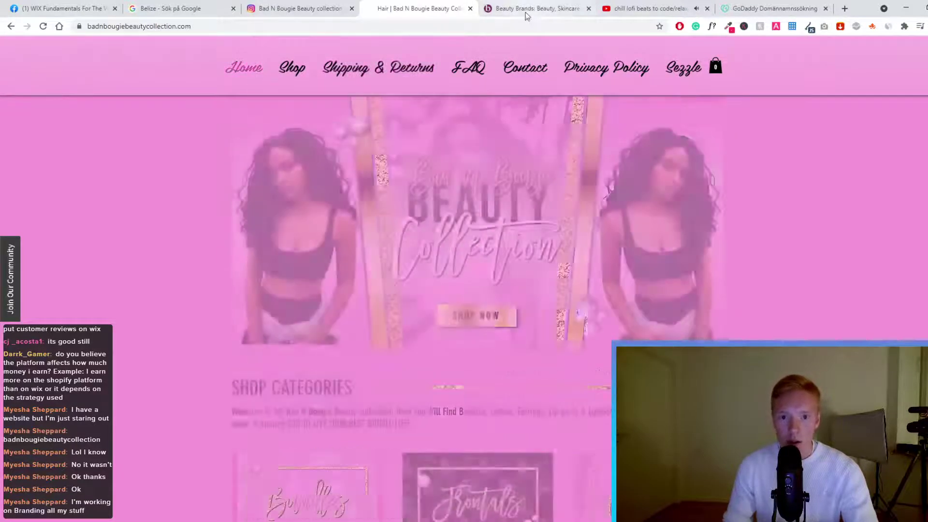
left_click(524, 11)
left_click(476, 13)
scroll(467, 179, "down", 10)
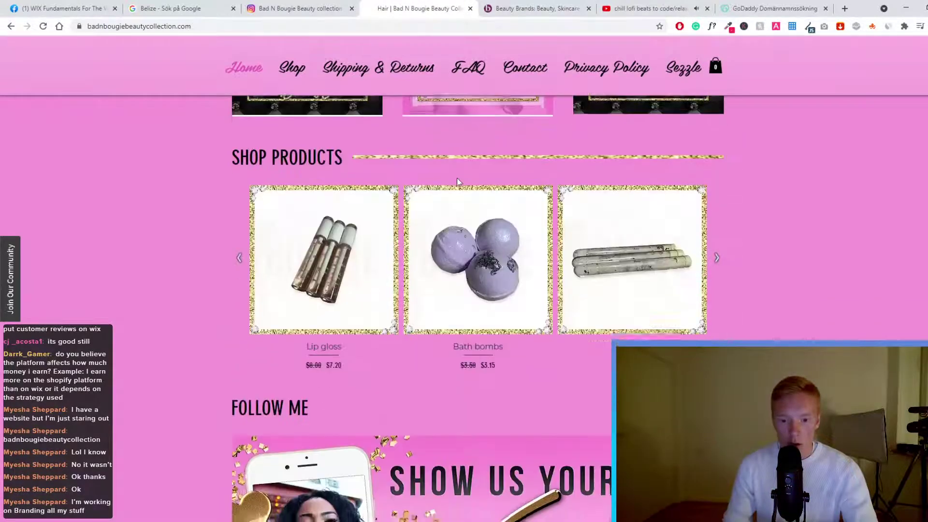
scroll(468, 178, "up", 5)
left_click(536, 10)
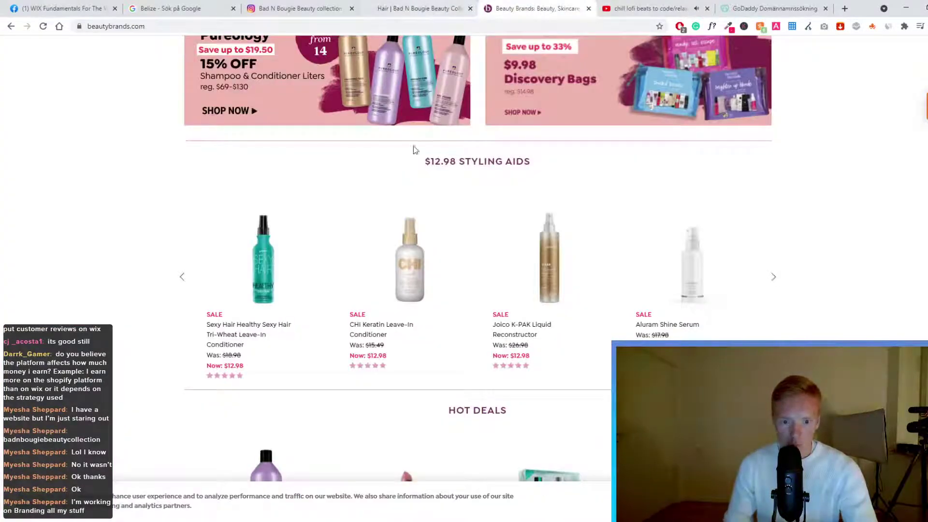
Open the Bundles category in the Bad N Bougie store and look through the page
left_click(421, 9)
mouse_move(288, 67)
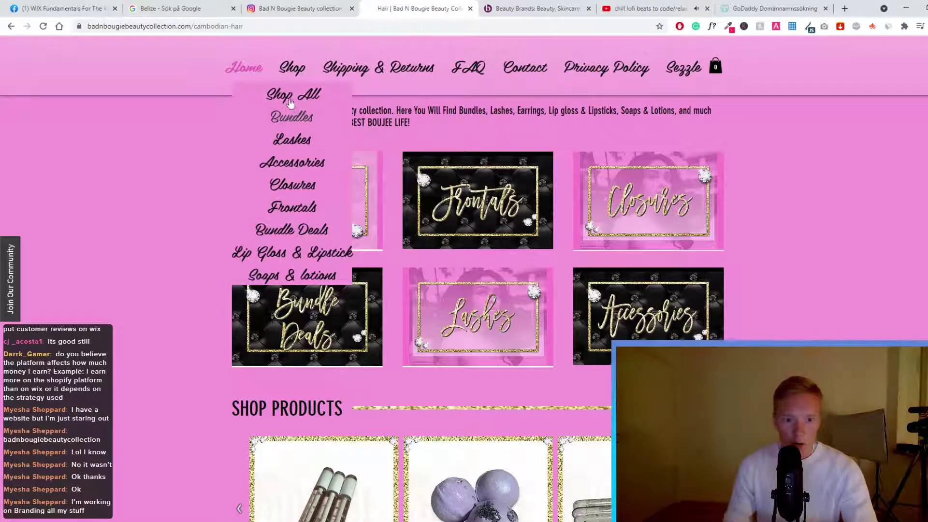
left_click(292, 116)
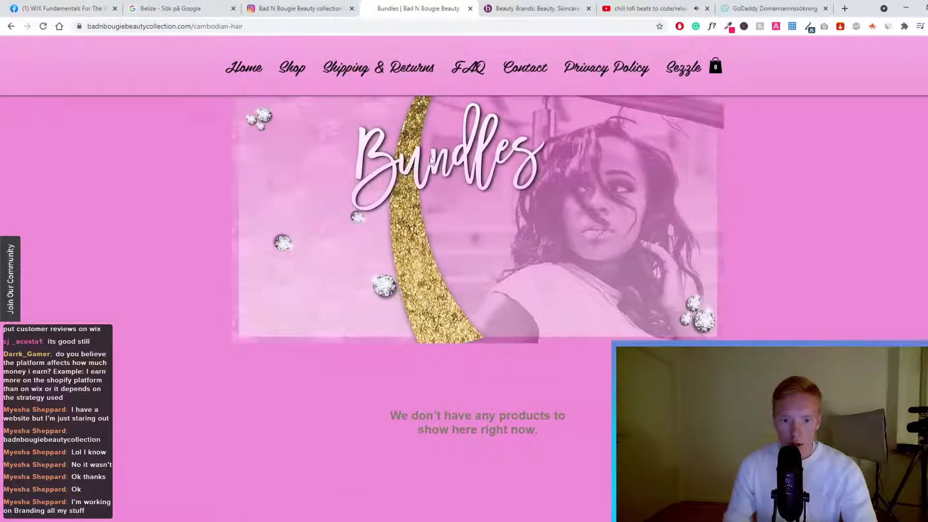
scroll(462, 193, "down", 4)
scroll(451, 212, "up", 4)
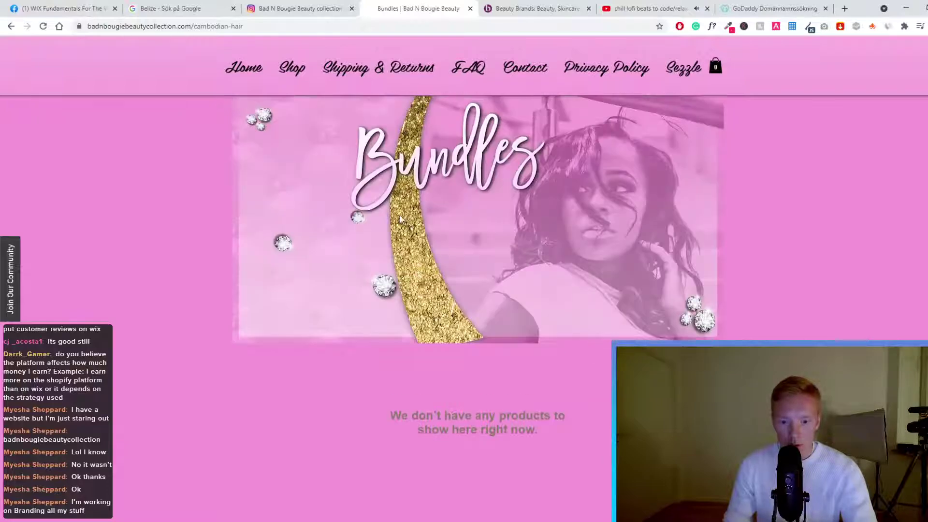
Open the store's Accessories category page
mouse_move(291, 68)
left_click(292, 162)
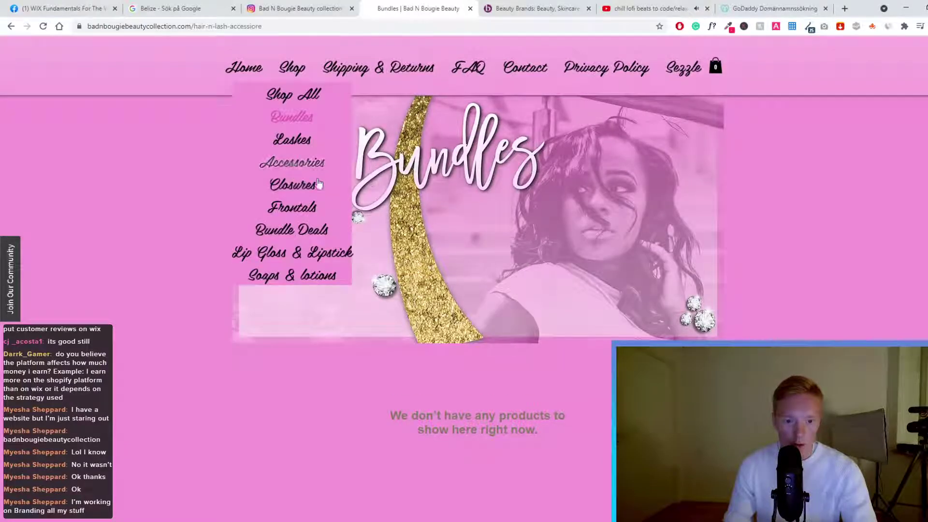
Look over the products on the Accessories page and compare the page with the Beauty Brands home page
scroll(434, 208, "down", 4)
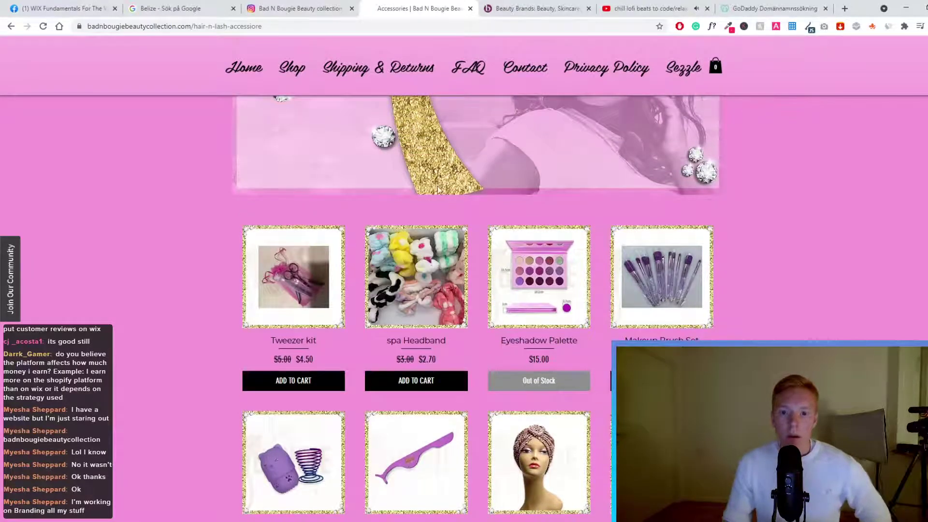
scroll(420, 207, "down", 2)
key("ctrl+Tab")
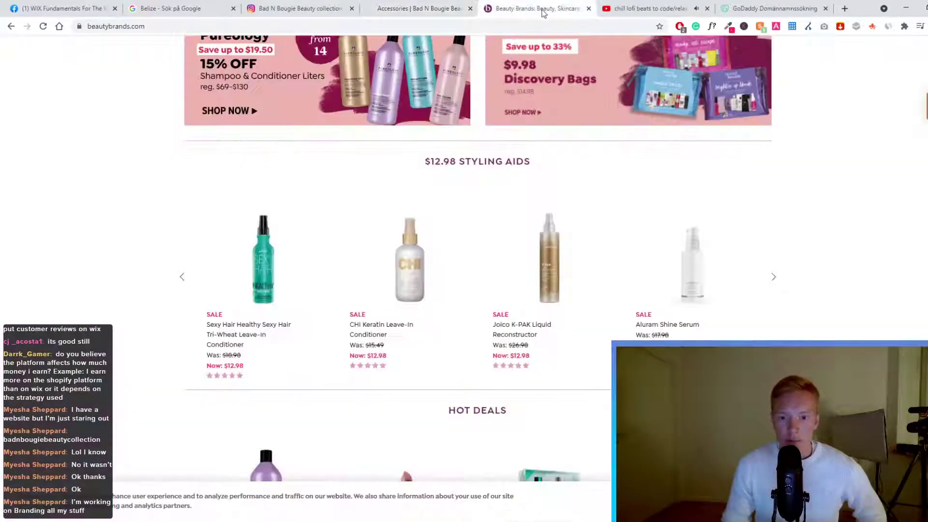
left_click(448, 15)
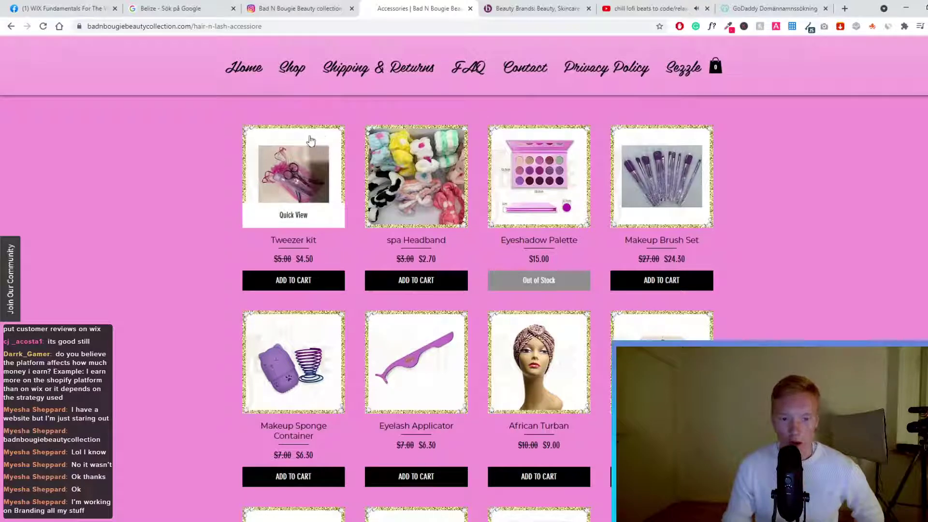
Look through the store's whole Accessories page, from the banner down through the product grid
scroll(207, 169, "up", 3)
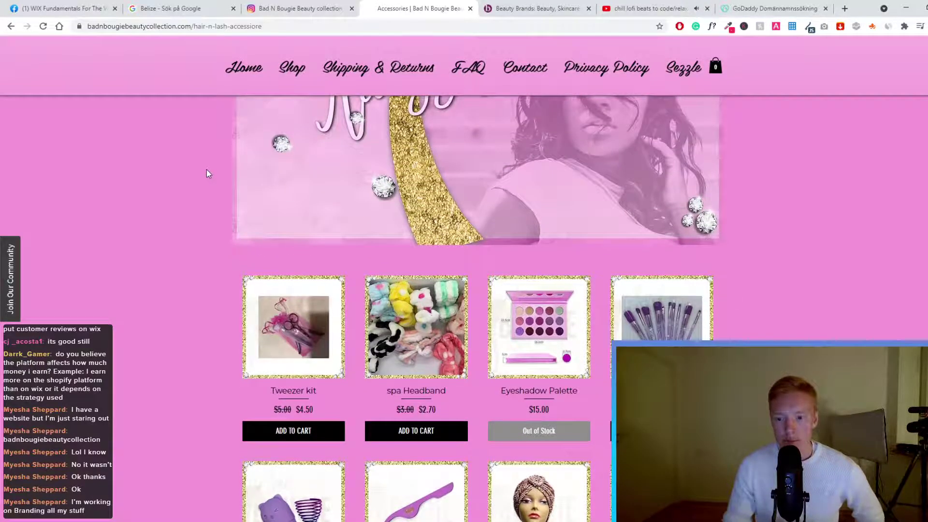
scroll(207, 169, "down", 2)
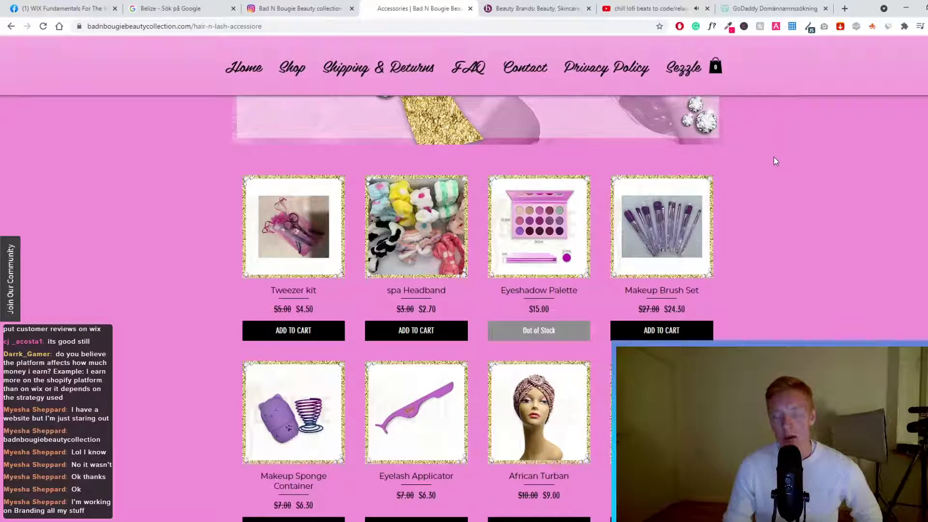
scroll(762, 186, "up", 1)
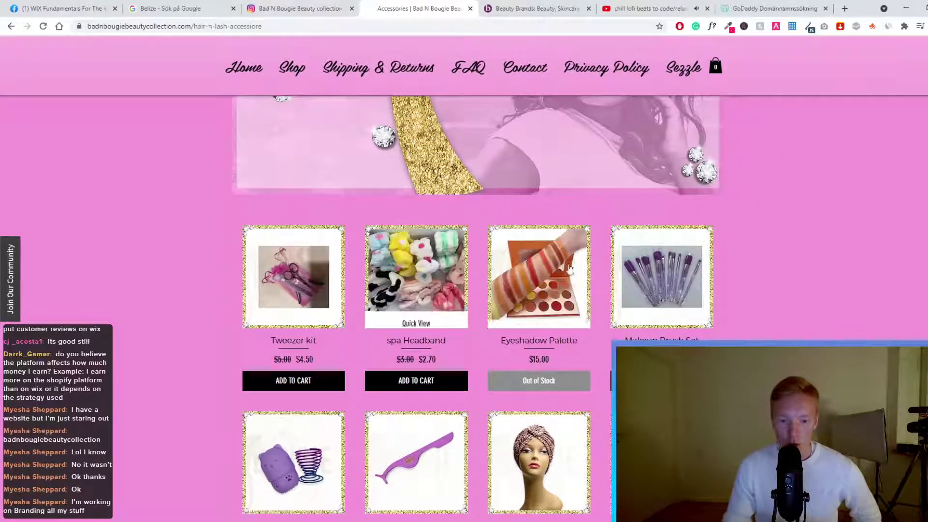
scroll(410, 252, "down", 10)
scroll(409, 228, "up", 12)
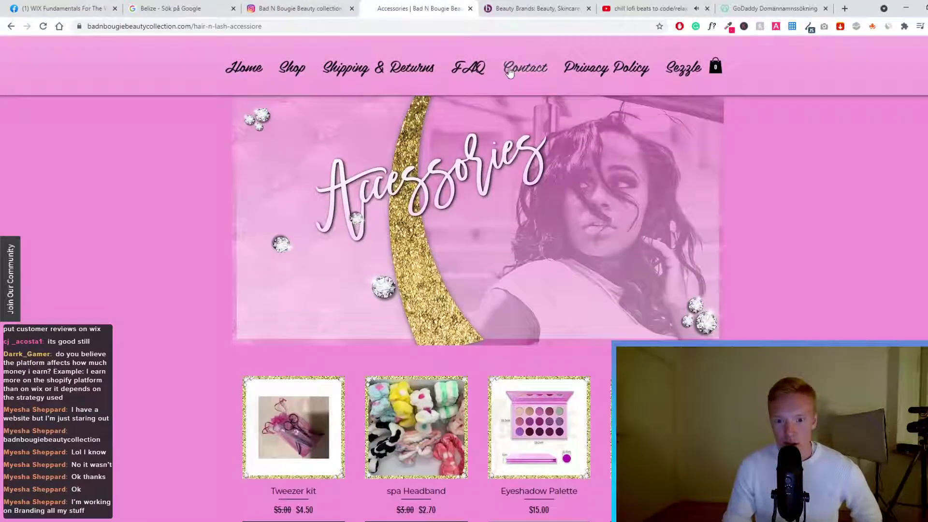
Check the Shipping & Returns page, and examine the Shop Categories heading and introduction on the store's home page
left_click(502, 71)
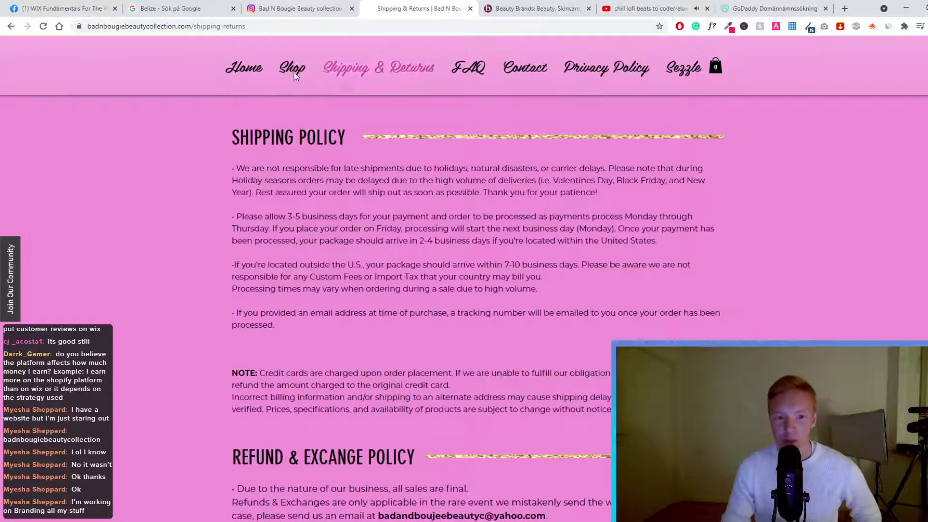
left_click(246, 70)
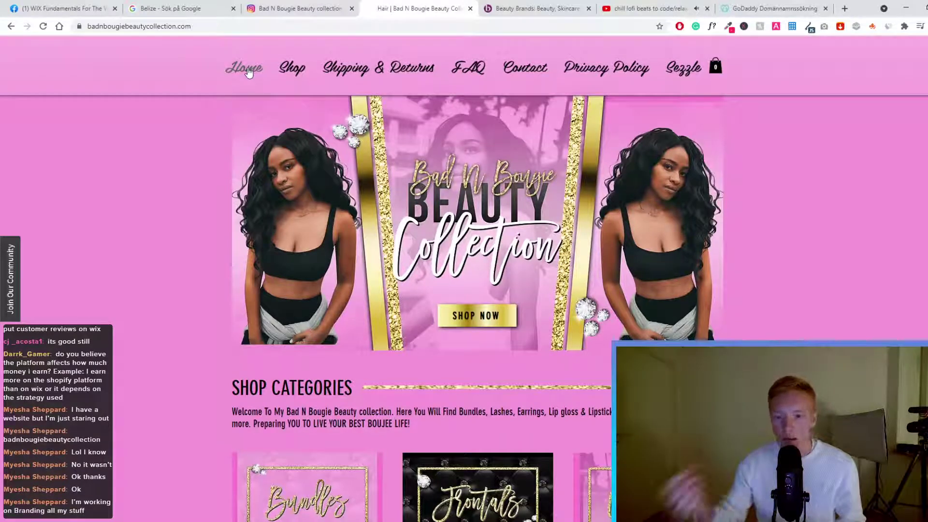
left_click_drag(304, 386, 242, 380)
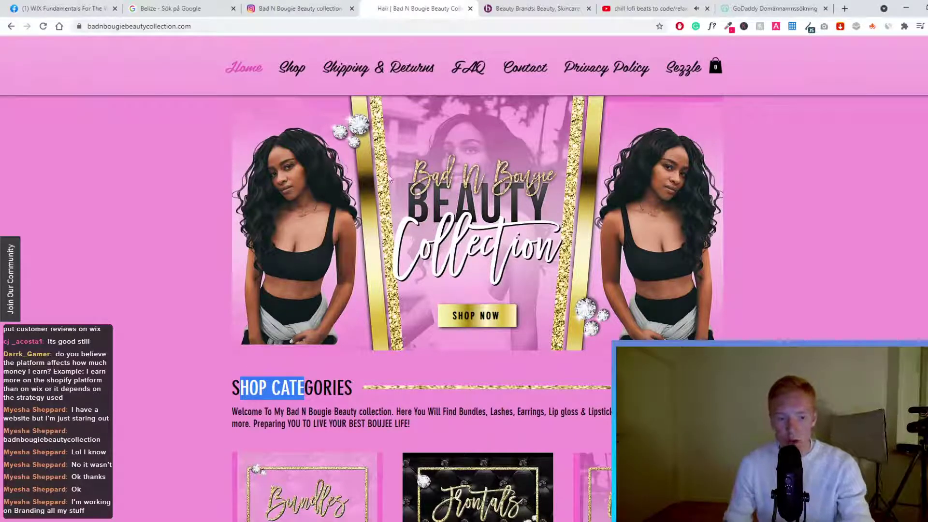
scroll(364, 215, "down", 2)
scroll(364, 183, "up", 2)
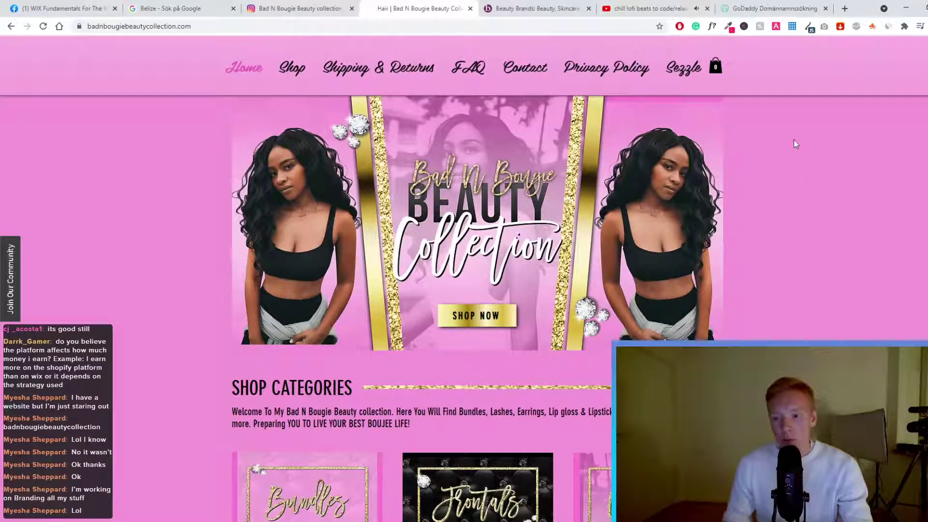
left_click_drag(357, 383, 250, 375)
scroll(278, 378, "down", 2)
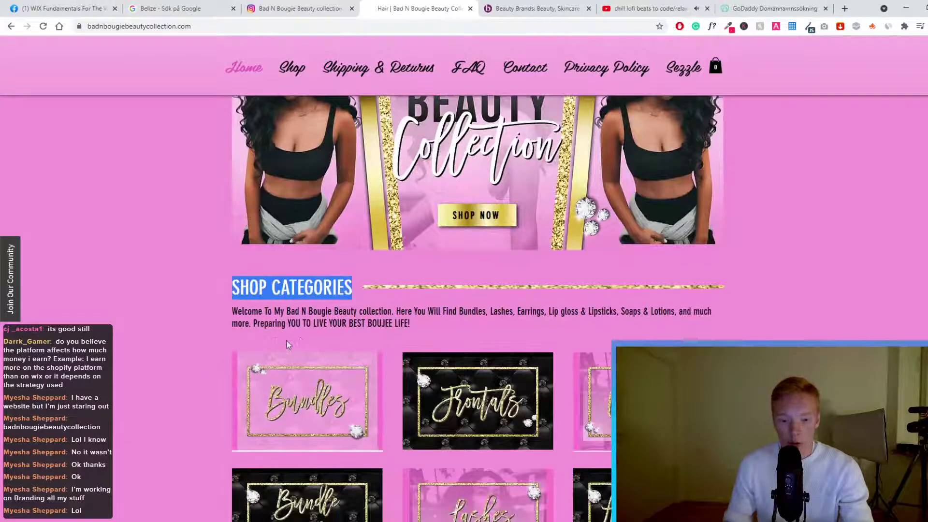
scroll(286, 340, "up", 2)
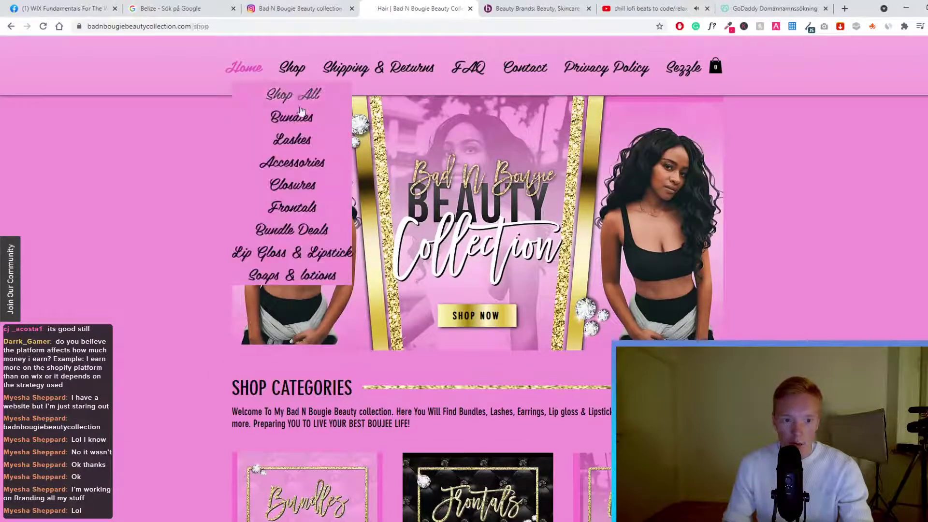
Open the store's Shop All page and look through its product listing
left_click(293, 94)
left_click(292, 117)
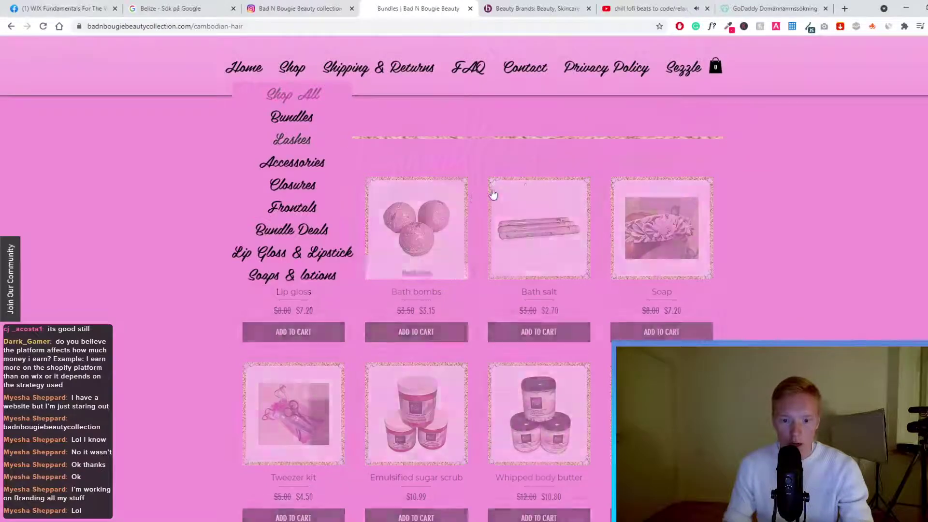
left_click(299, 82)
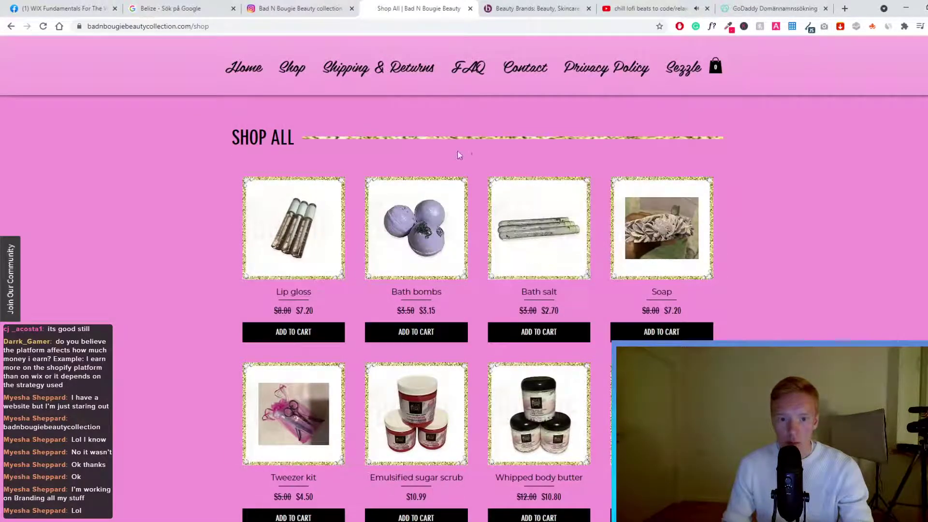
scroll(456, 227, "down", 10)
scroll(464, 289, "down", 15)
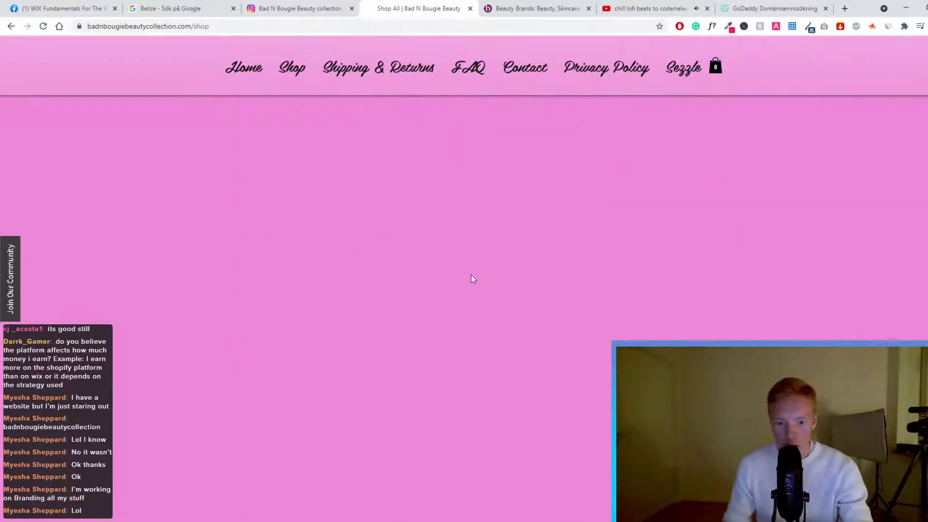
Examine the spacing between the last products on the Shop All page and the footer
scroll(526, 307, "up", 5)
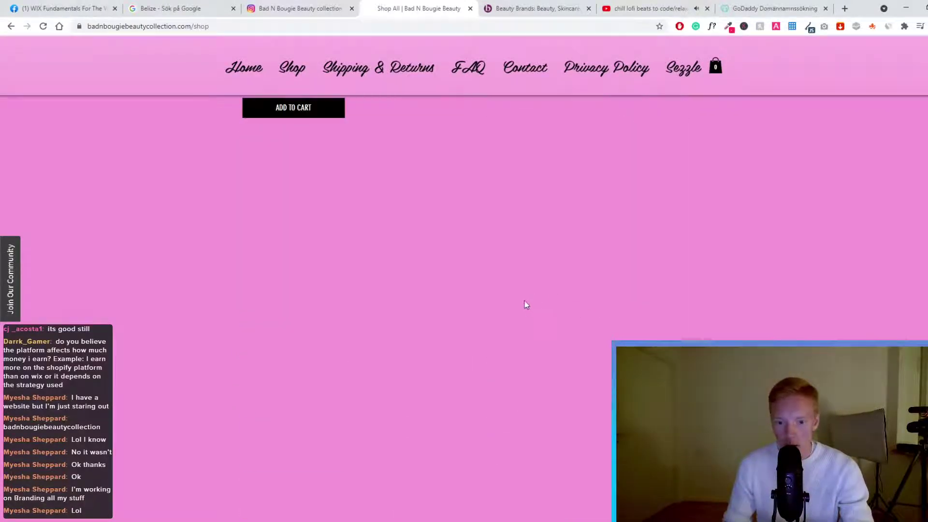
scroll(490, 272, "down", 7)
scroll(503, 281, "up", 8)
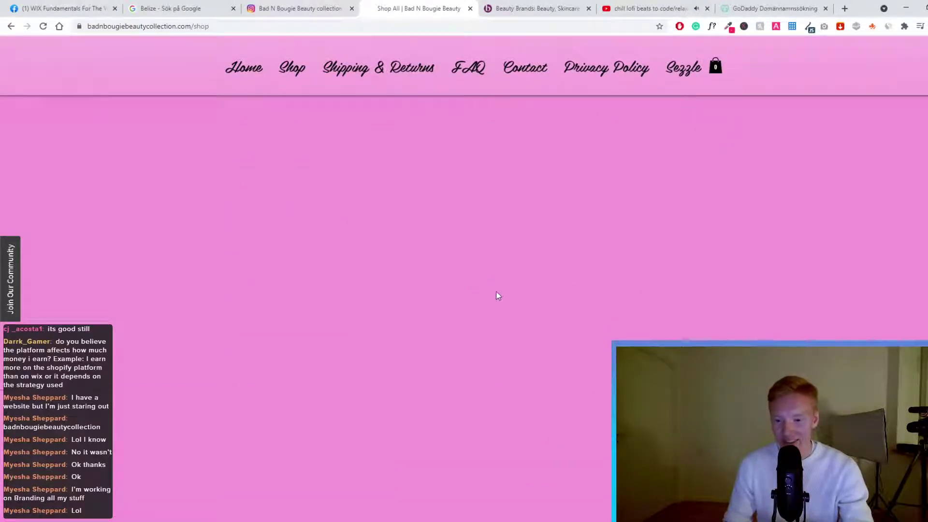
scroll(443, 298, "down", 6)
scroll(474, 296, "down", 3)
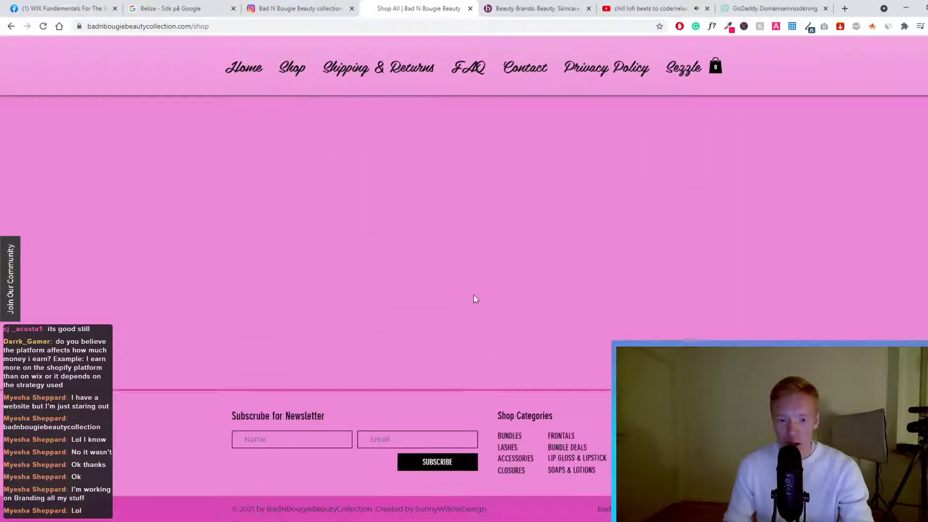
scroll(459, 300, "up", 8)
scroll(459, 292, "down", 5)
scroll(452, 261, "up", 8)
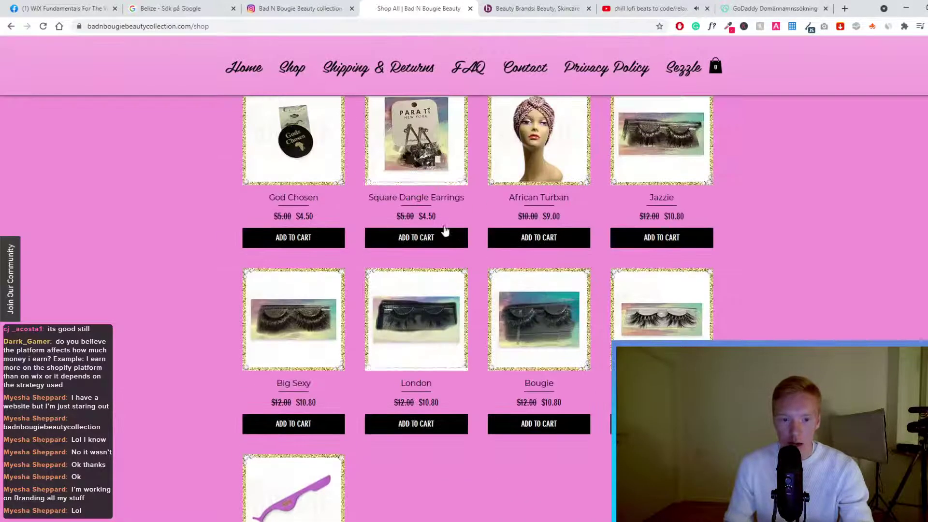
scroll(488, 290, "down", 7)
scroll(473, 319, "down", 7)
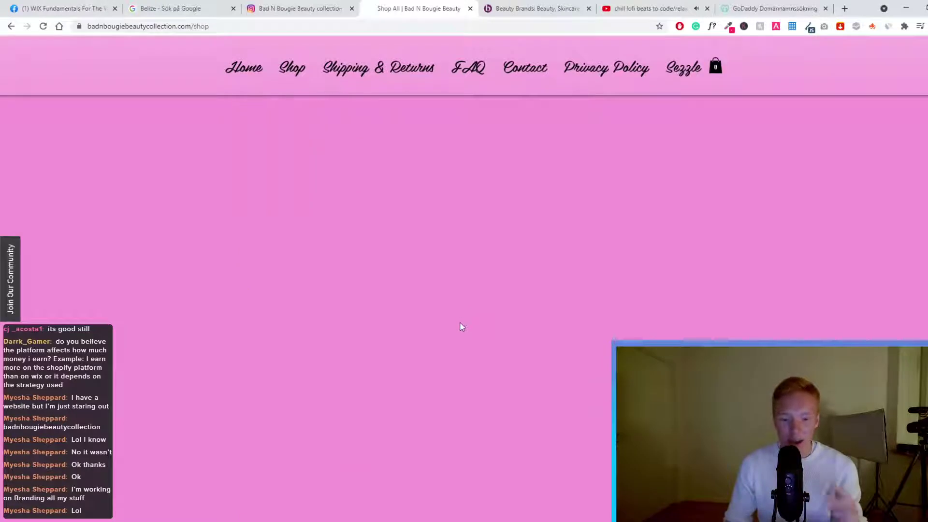
scroll(488, 348, "up", 4)
scroll(469, 334, "up", 4)
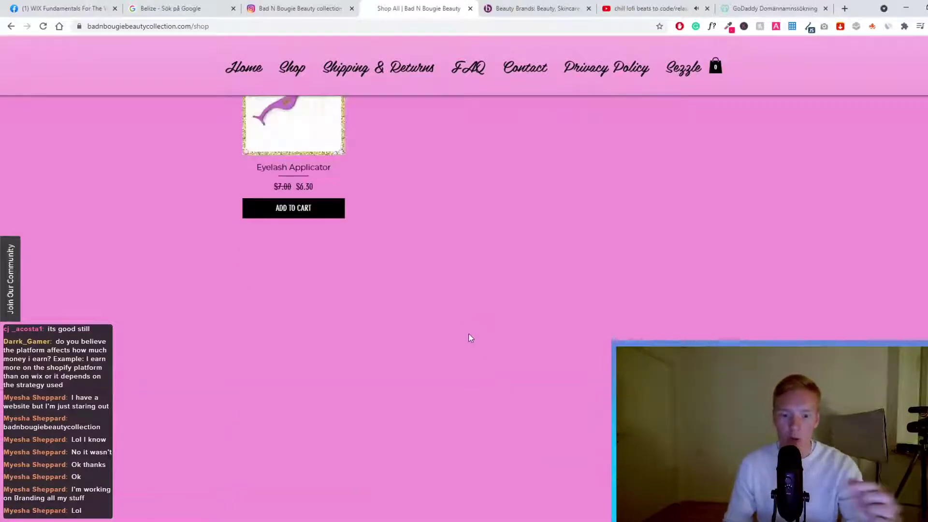
scroll(420, 290, "down", 6)
scroll(435, 367, "down", 1)
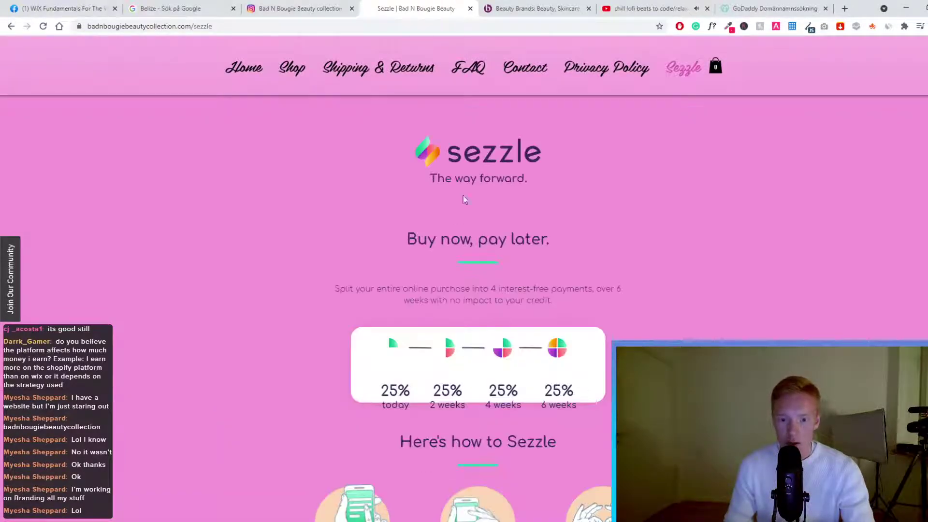
Open the store's Sezzle page and look through its payment schedule and how-to sections
scroll(463, 199, "down", 10)
scroll(452, 260, "up", 7)
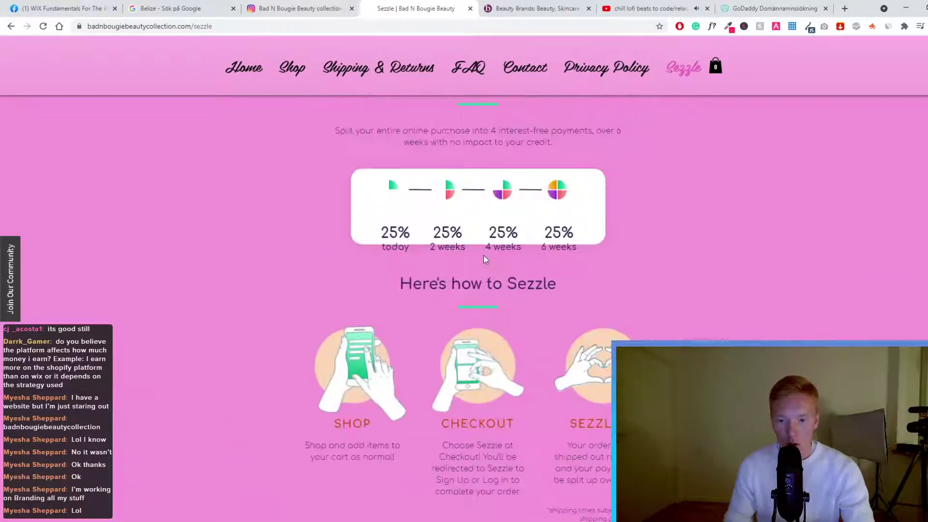
scroll(471, 267, "up", 3)
scroll(469, 266, "down", 4)
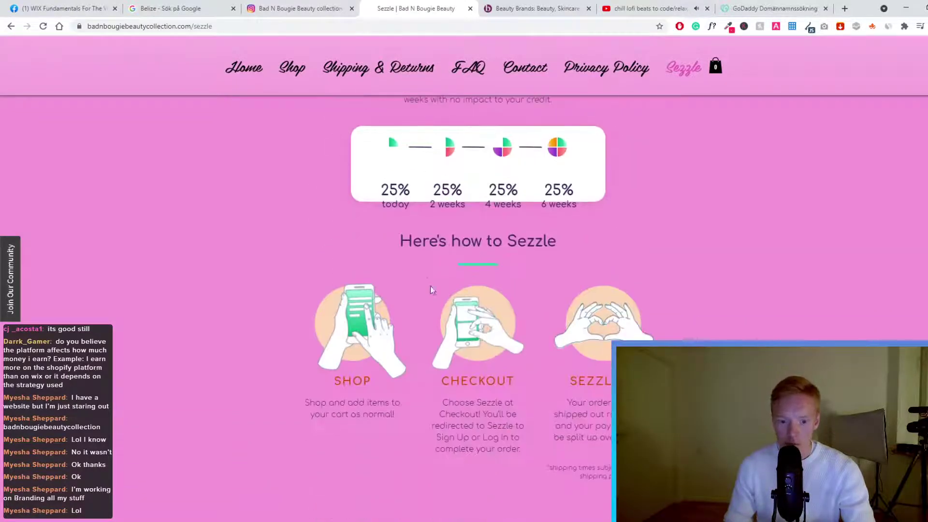
Review the store's Sezzle payment page down to its footer and check the Privacy Policy page
scroll(432, 289, "up", 4)
scroll(452, 268, "down", 6)
scroll(425, 300, "up", 6)
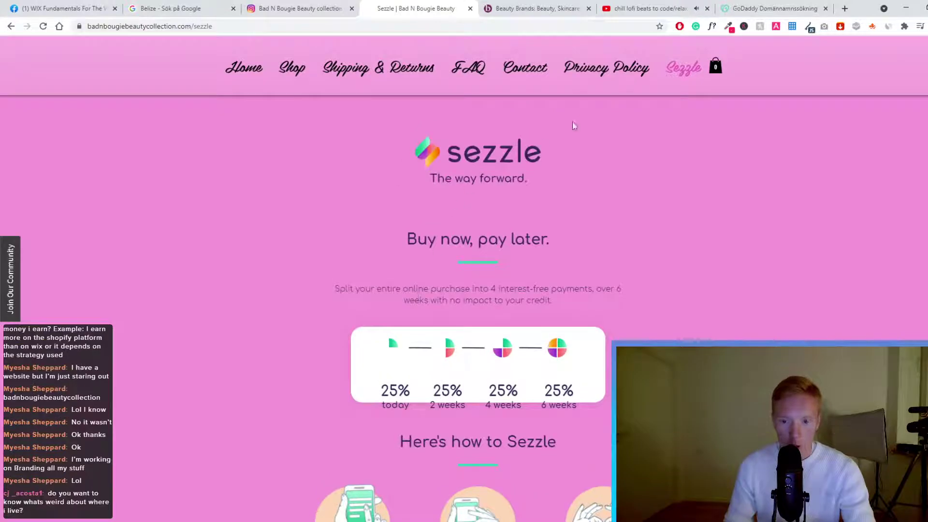
left_click(593, 72)
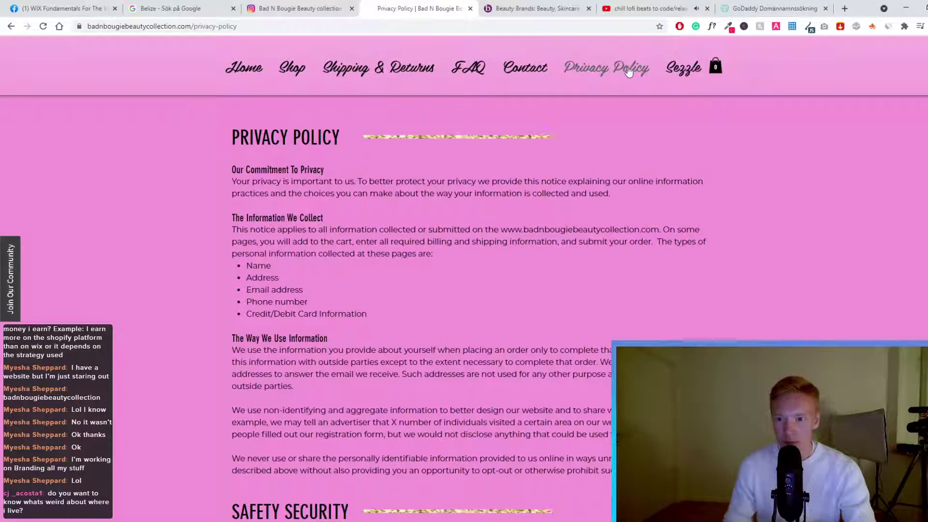
left_click(669, 73)
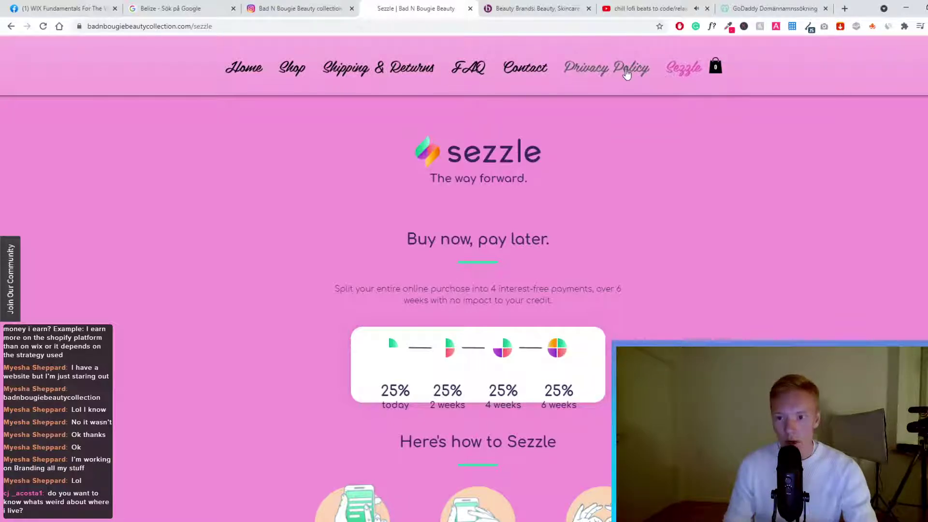
scroll(472, 139, "down", 8)
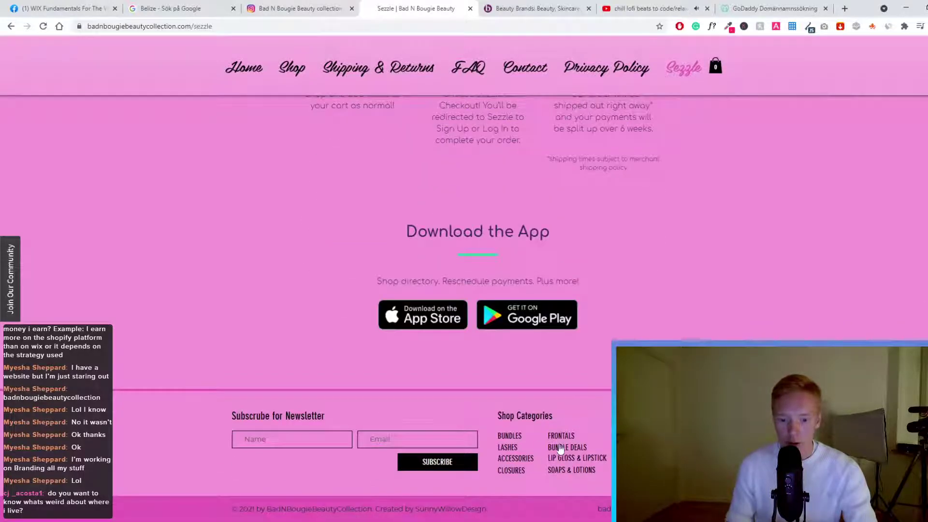
scroll(916, 81, "up", 8)
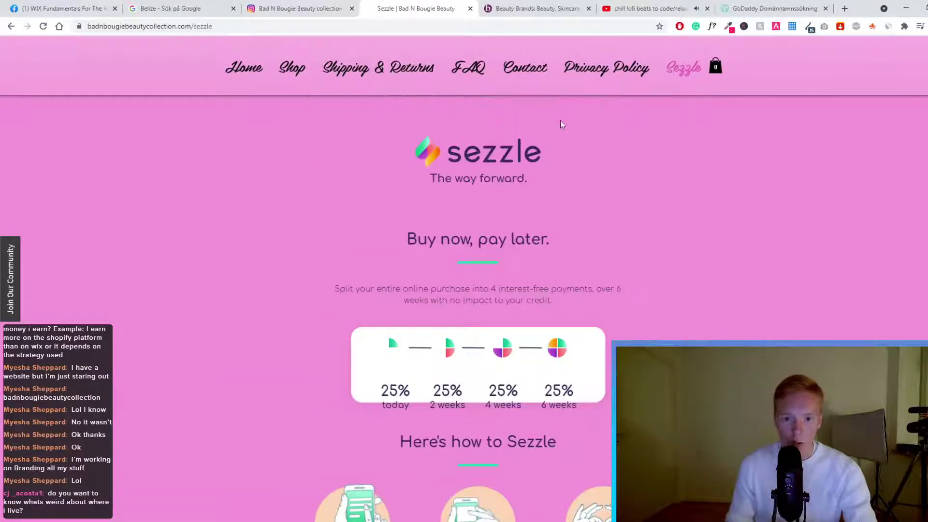
Return to the store's Home page and look over its banner and shop categories
mouse_move(285, 70)
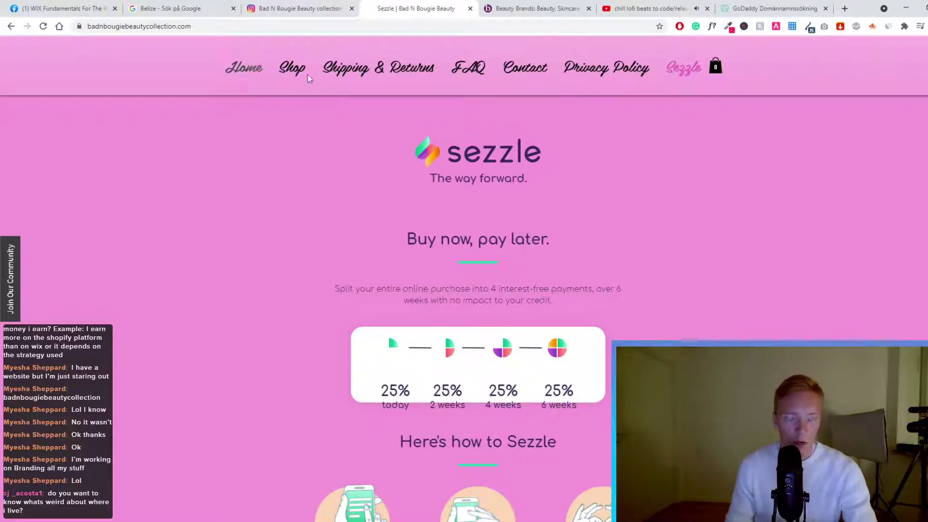
left_click(335, 96)
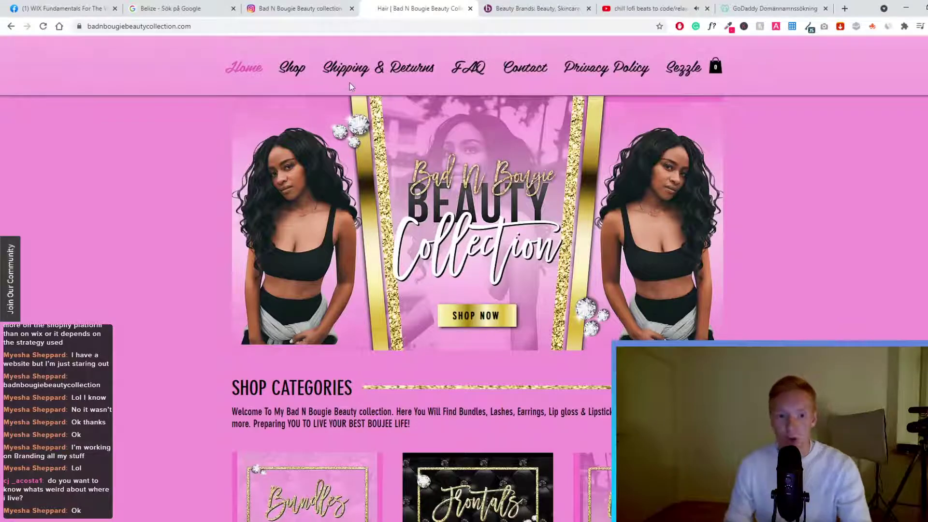
scroll(285, 140, "down", 3)
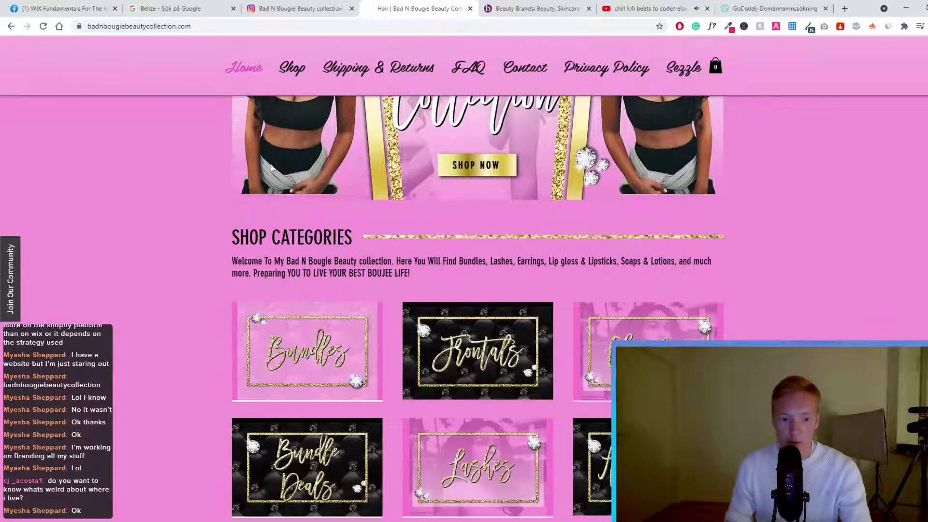
scroll(418, 130, "up", 3)
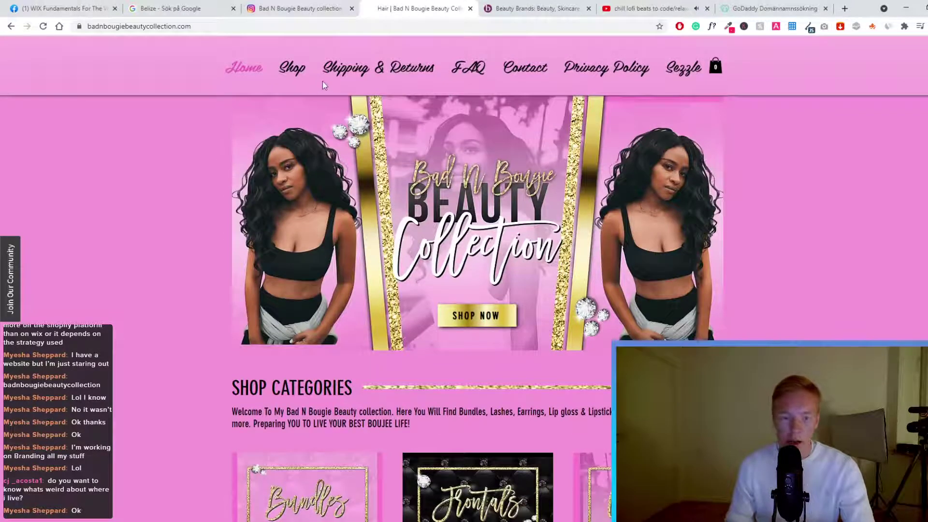
left_click(9, 265)
left_click(28, 277)
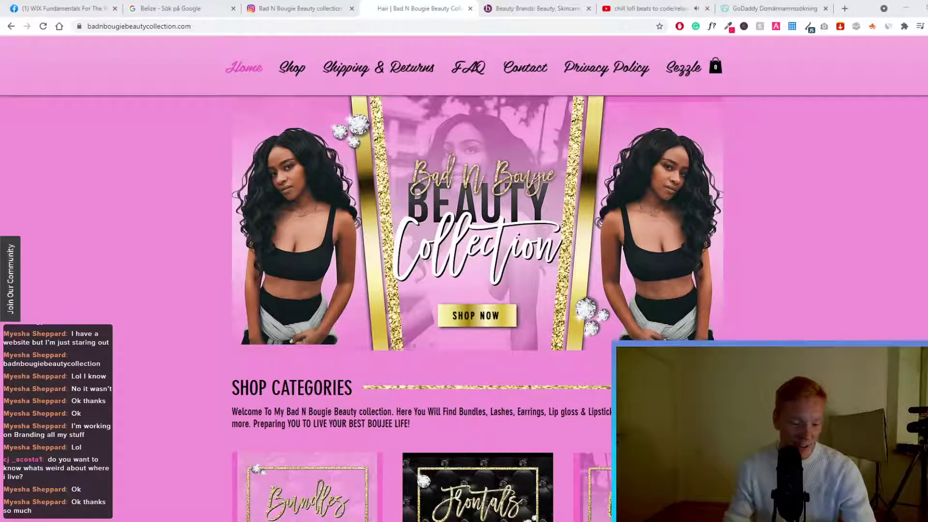
Close the browser tab with the Bad N Bougie Beauty Collection website
left_click(174, 8)
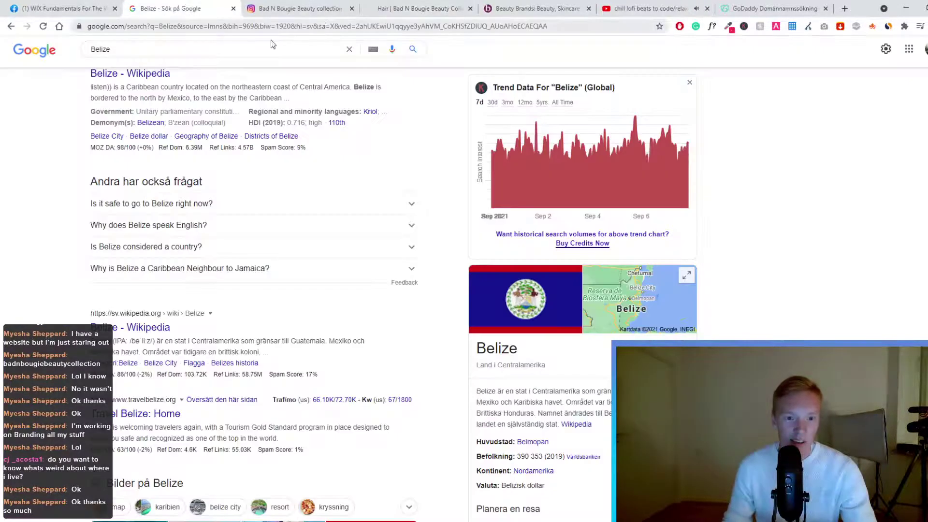
scroll(273, 44, "up", 3)
left_click(456, 14)
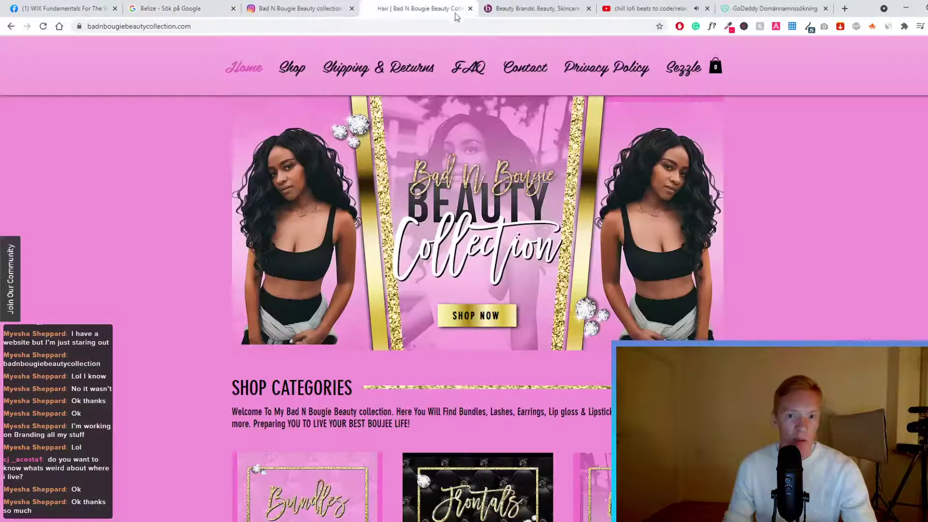
left_click(470, 10)
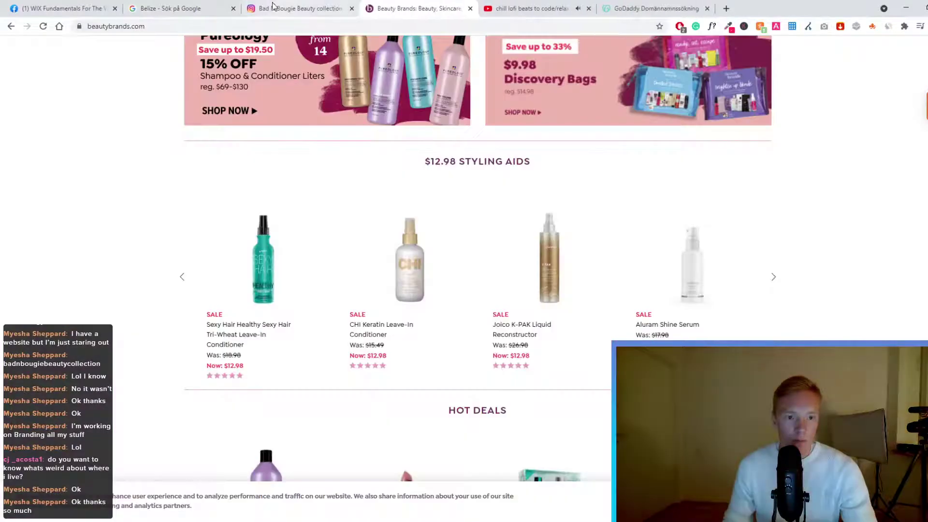
Switch to the Bad N Bougie Beauty Instagram profile and browse its product posts
left_click(209, 8)
left_click(295, 9)
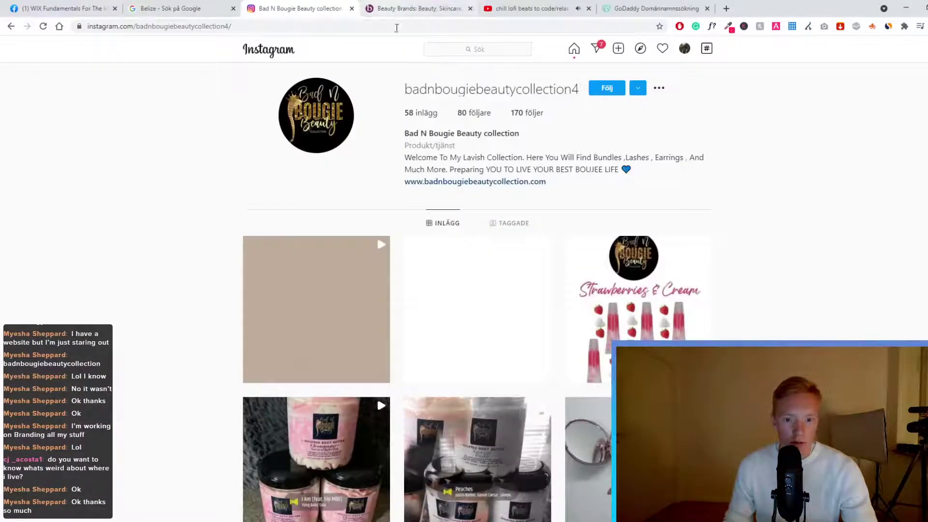
scroll(386, 151, "down", 5)
scroll(385, 151, "down", 20)
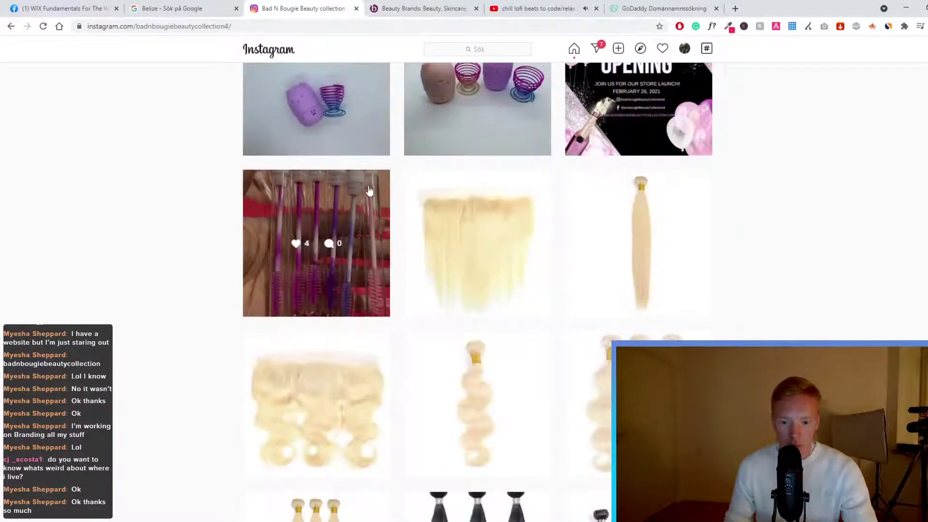
scroll(385, 150, "down", 6)
scroll(391, 147, "up", 6)
left_click(416, 9)
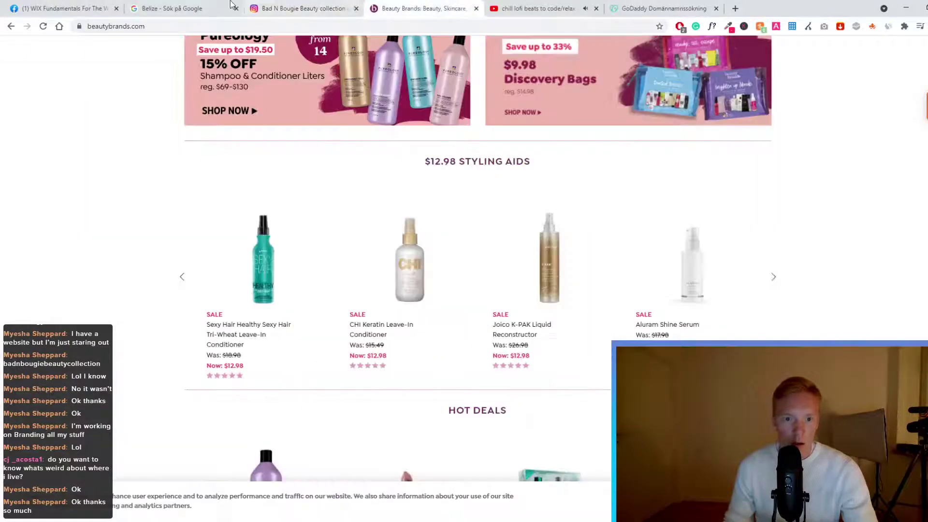
left_click(220, 8)
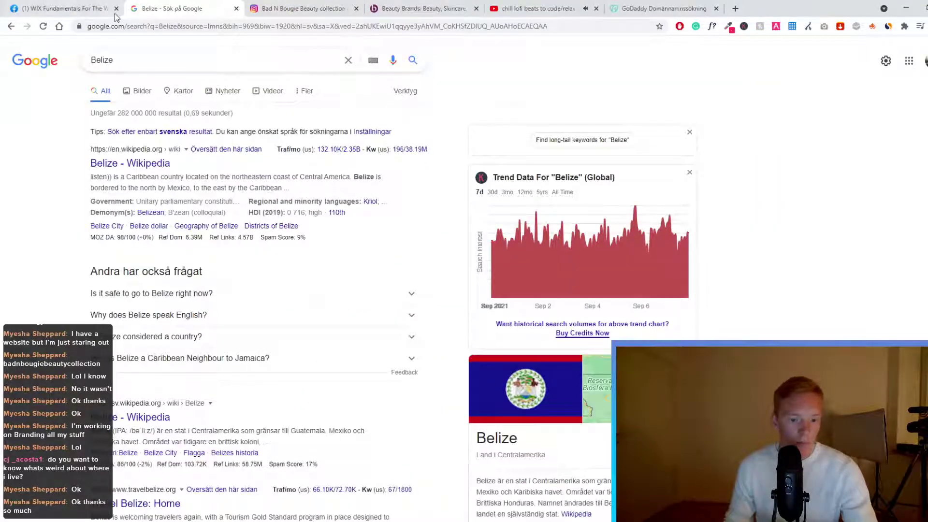
scroll(280, 421, "down", 5)
scroll(280, 420, "up", 5)
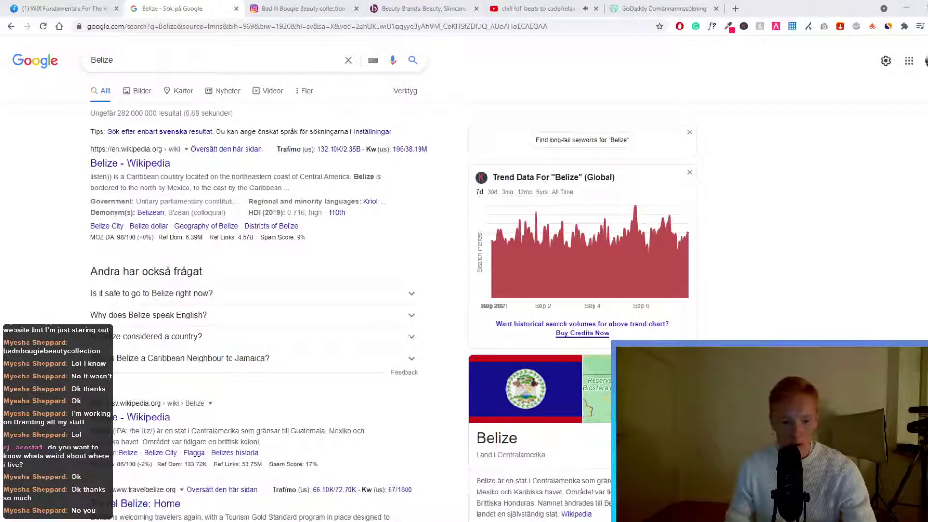
Close the browser tab with the GoDaddy domain search
left_click(419, 9)
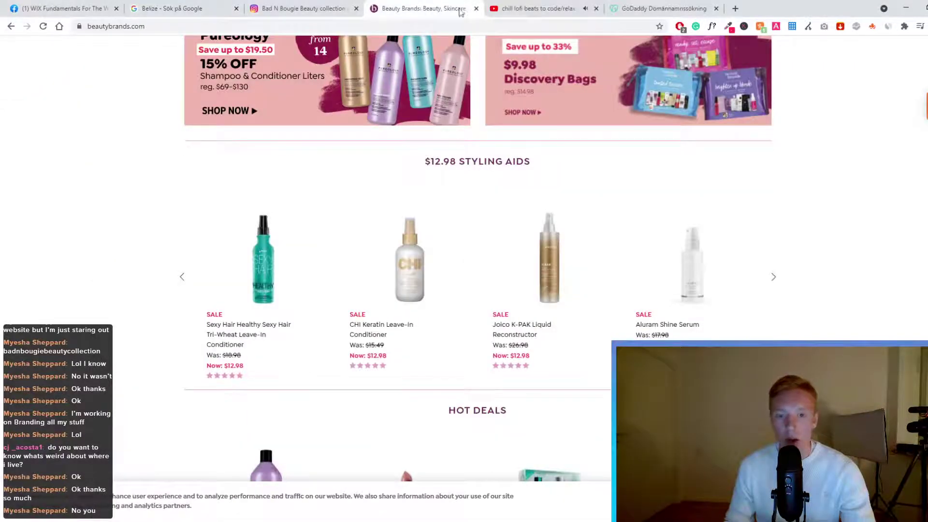
left_click(669, 9)
left_click(716, 8)
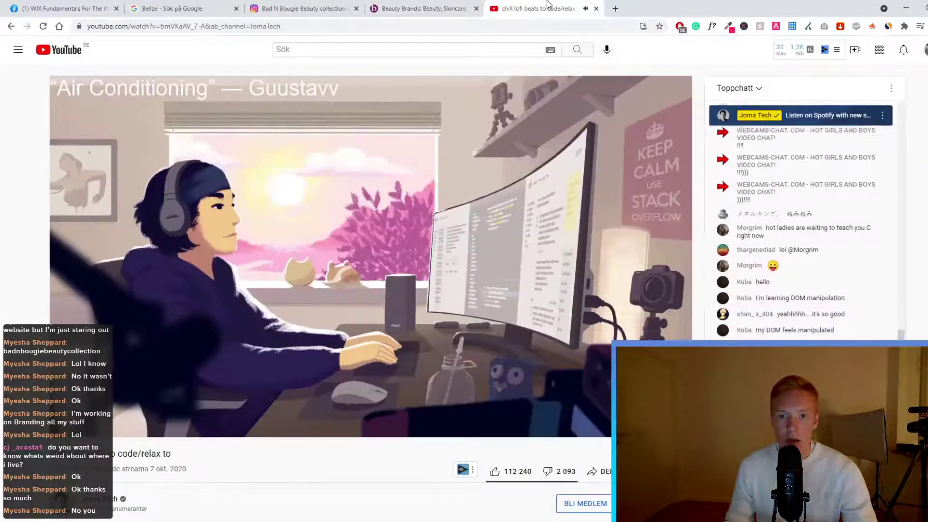
Go back to the store's Instagram page and open the signed-in account's own profile from there
left_click(419, 8)
left_click(290, 9)
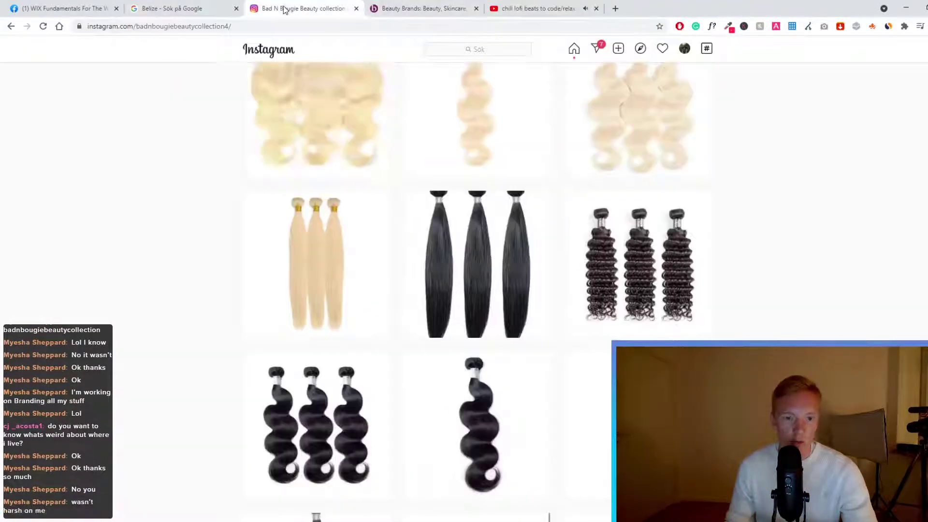
scroll(478, 290, "up", 20)
scroll(458, 197, "up", 9)
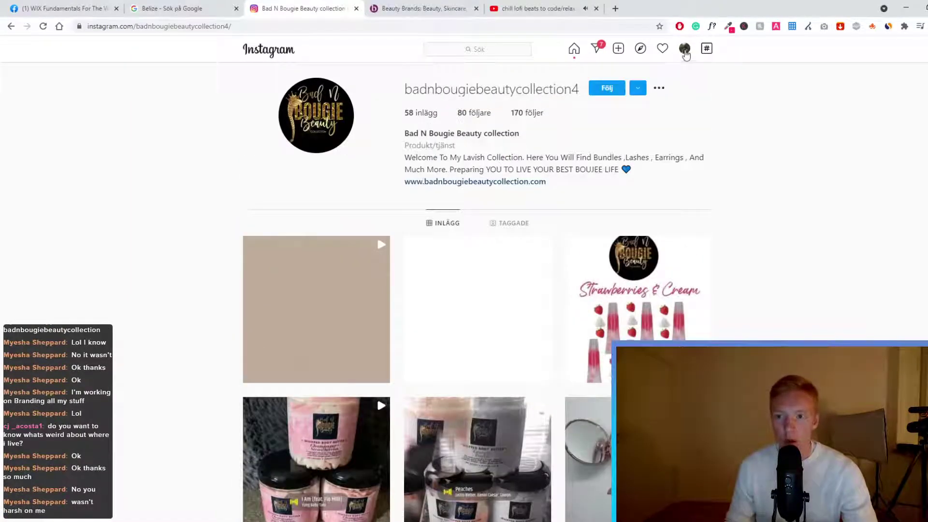
left_click(684, 50)
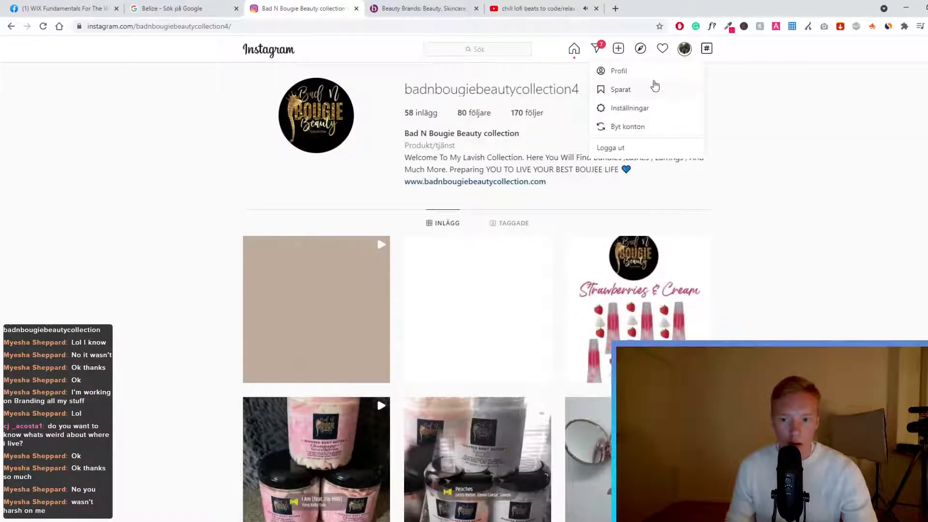
left_click(618, 71)
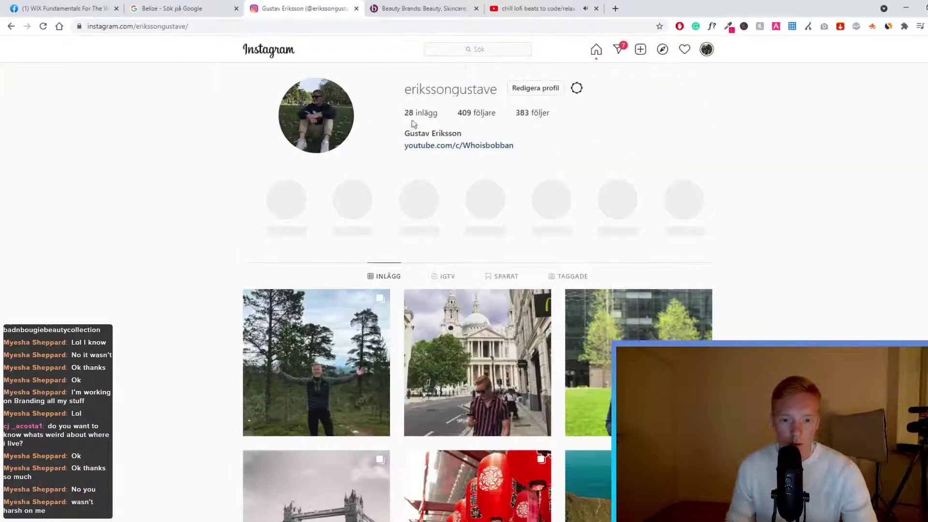
left_click_drag(497, 90, 393, 91)
left_click(439, 88)
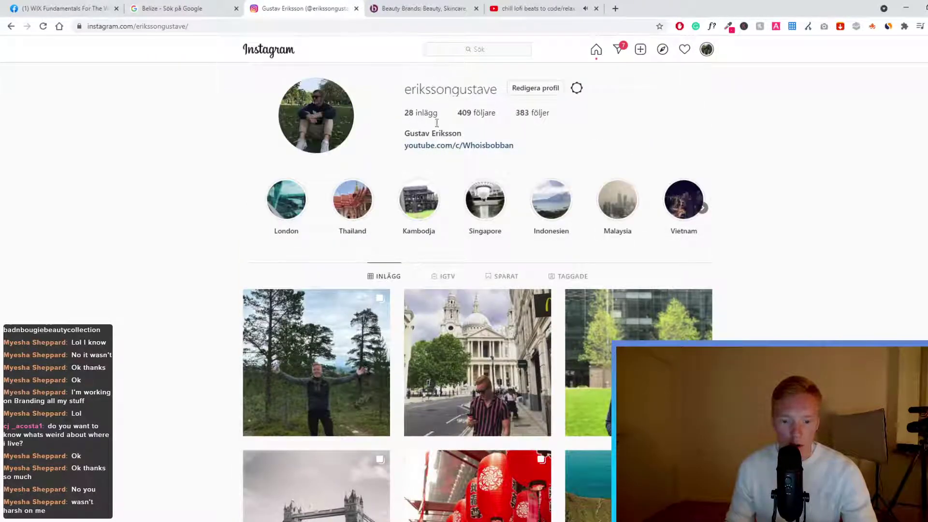
Show the image results for the Google search on Belize and browse the photos of the country
left_click(201, 9)
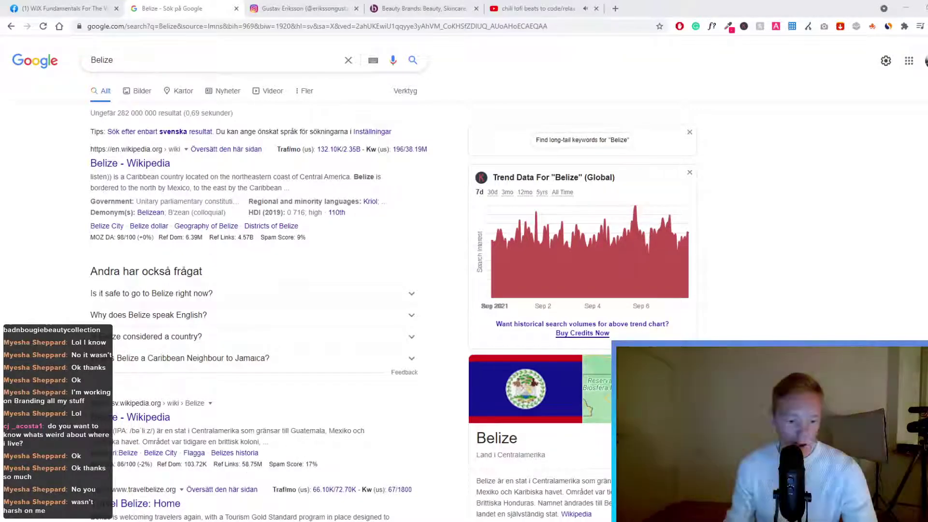
left_click(137, 97)
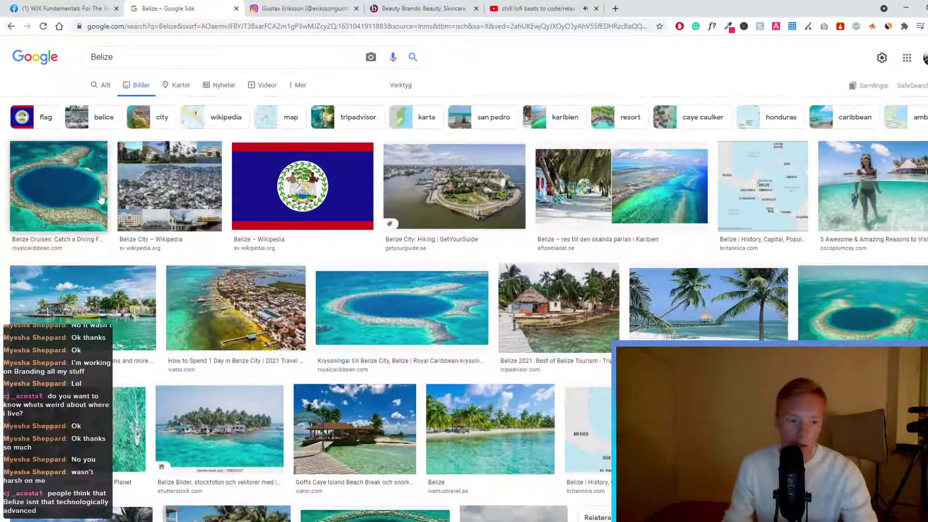
scroll(208, 203, "down", 3)
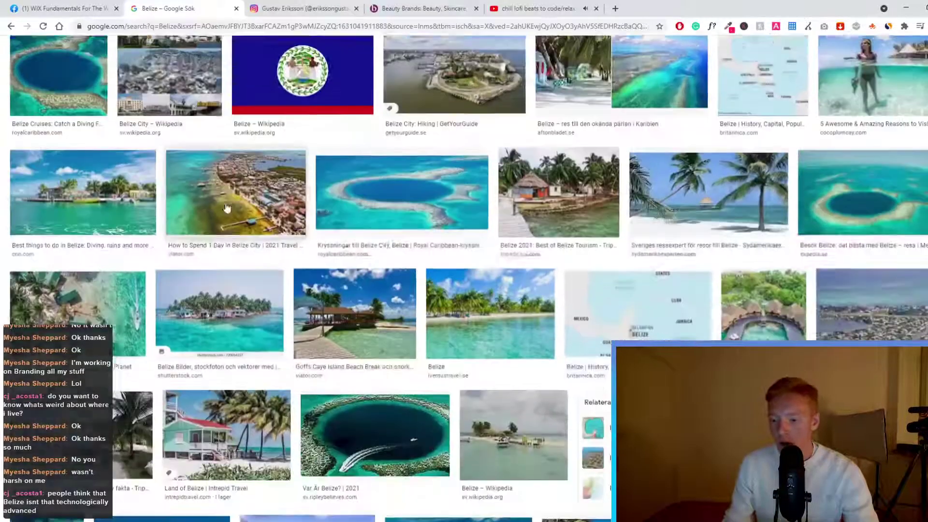
scroll(214, 213, "down", 5)
scroll(214, 213, "up", 10)
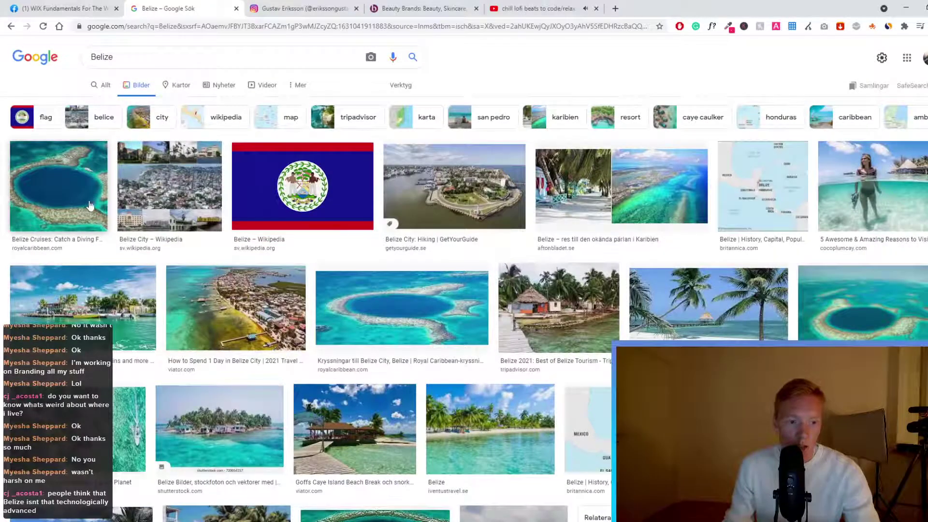
scroll(100, 207, "down", 7)
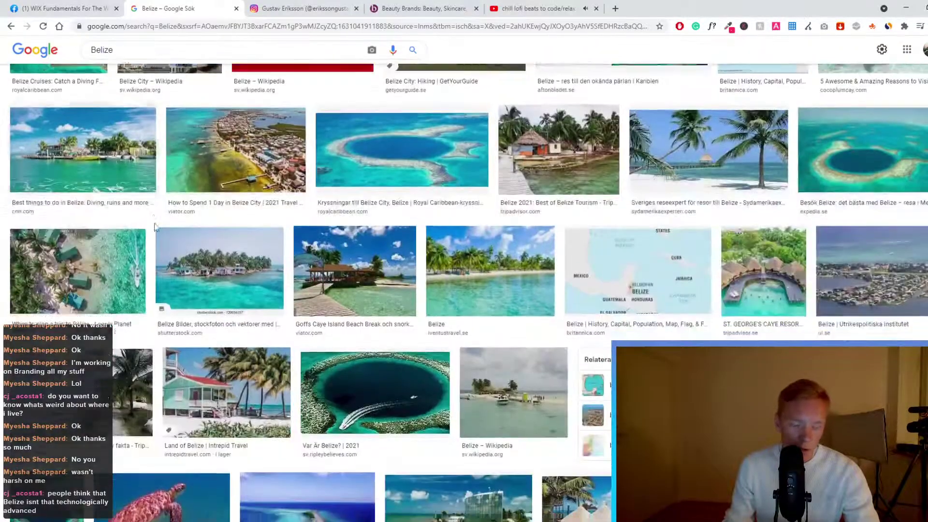
scroll(289, 207, "down", 4)
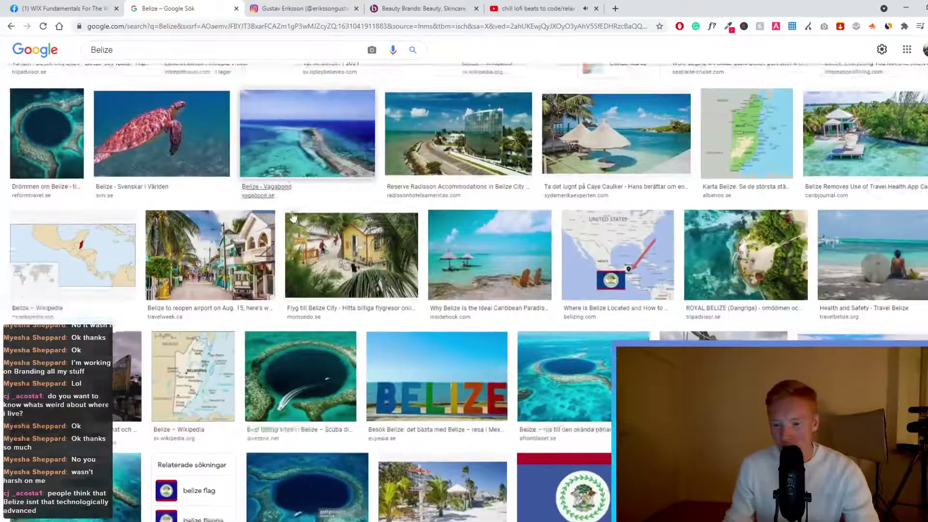
scroll(249, 211, "down", 3)
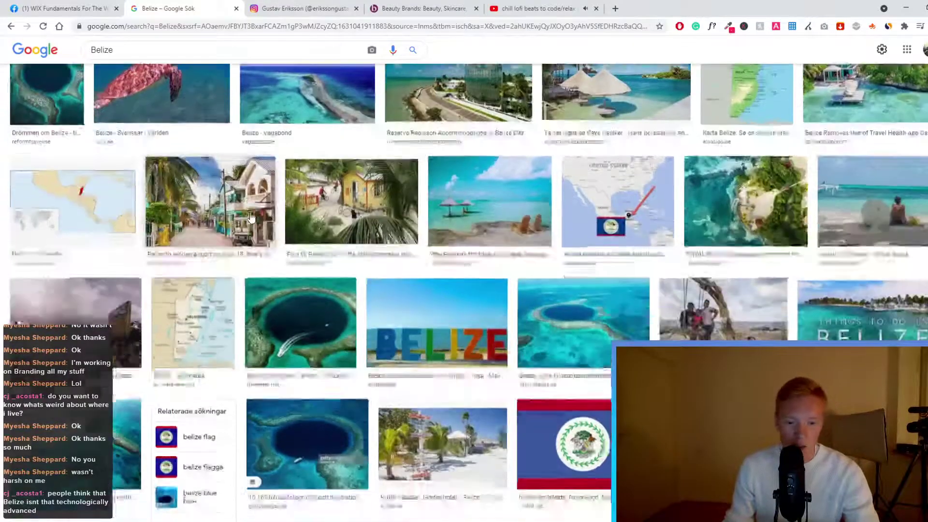
scroll(251, 202, "up", 10)
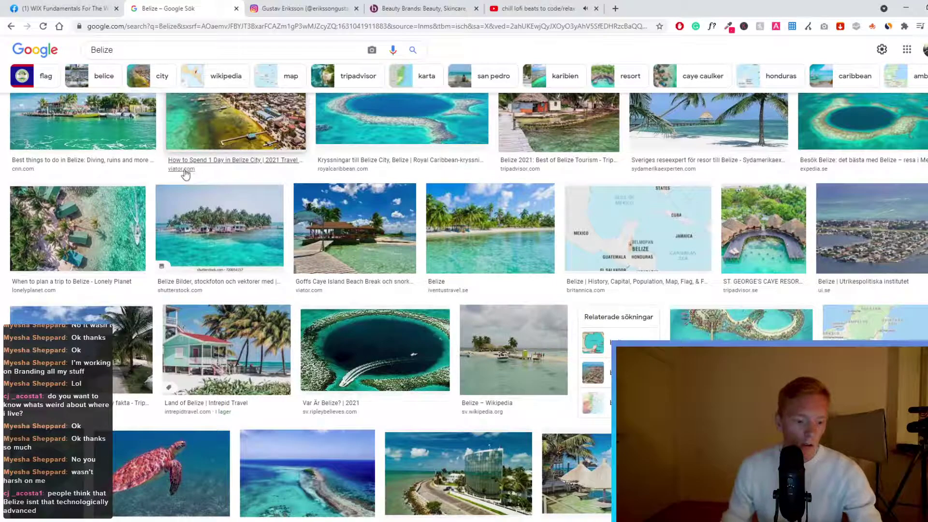
scroll(201, 182, "down", 10)
scroll(336, 194, "down", 5)
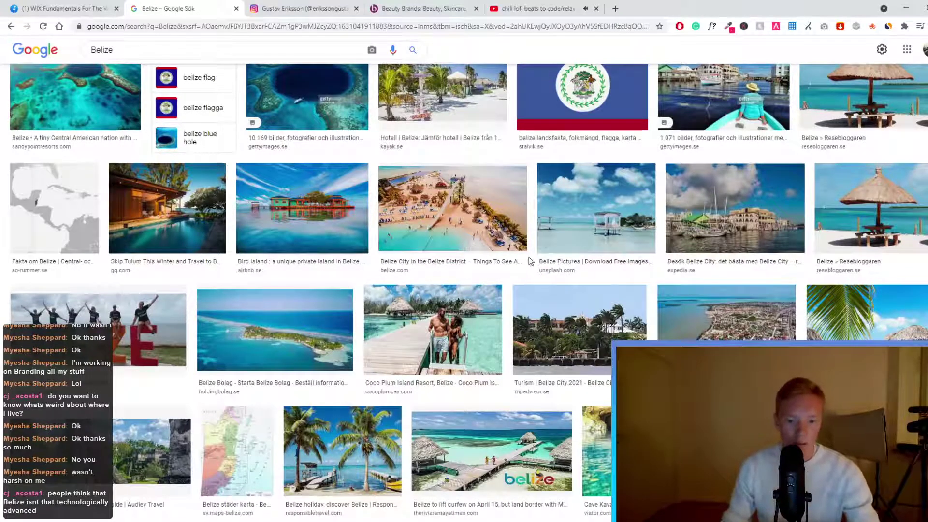
scroll(529, 44, "up", 1)
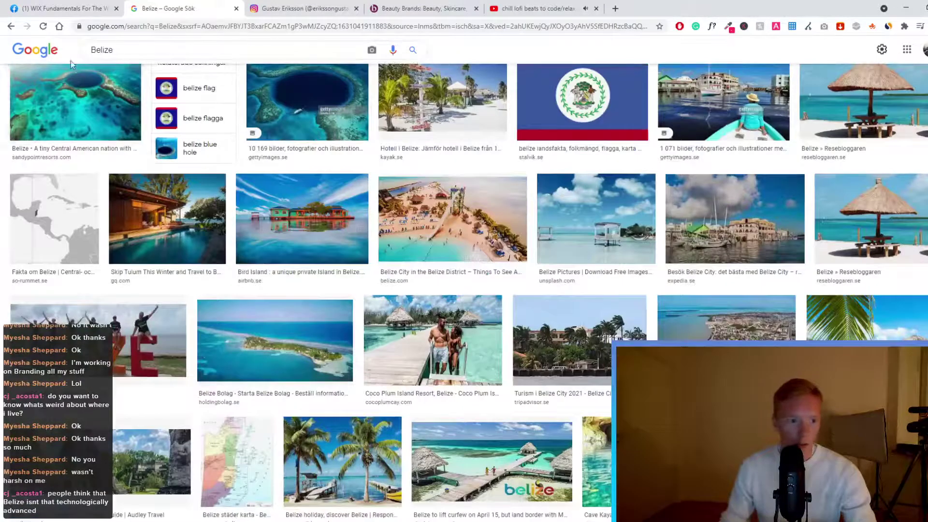
Switch from image results to all results for Belize, open the country's map, and show Belize City on it
scroll(385, 148, "up", 15)
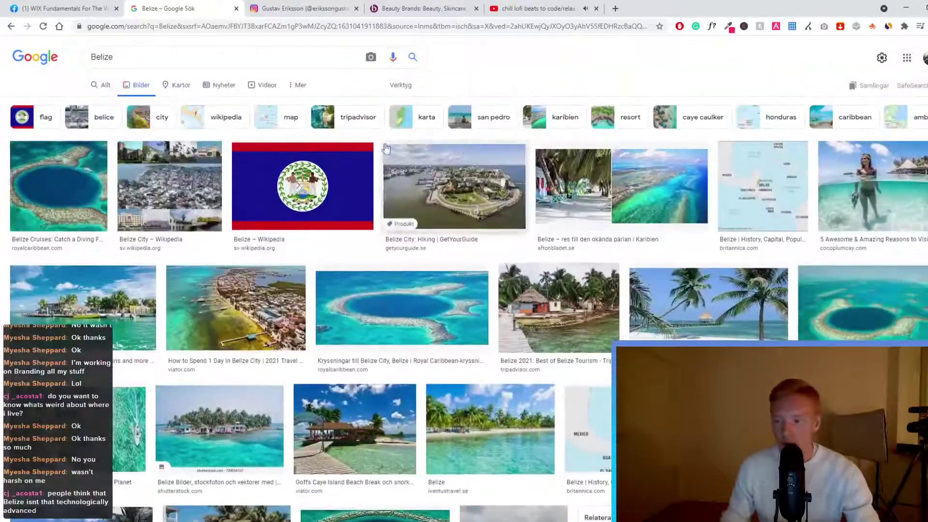
left_click(101, 85)
left_click(641, 158)
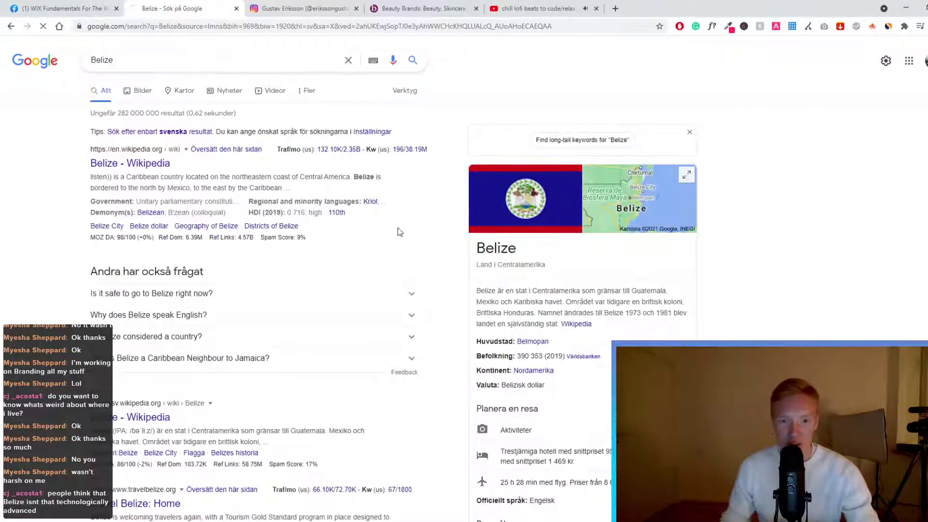
scroll(594, 258, "up", 2)
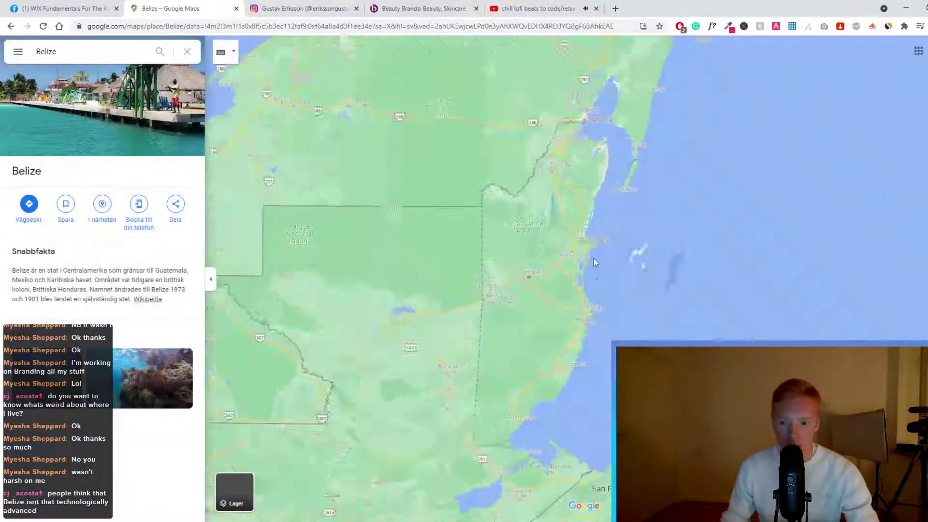
left_click(598, 232)
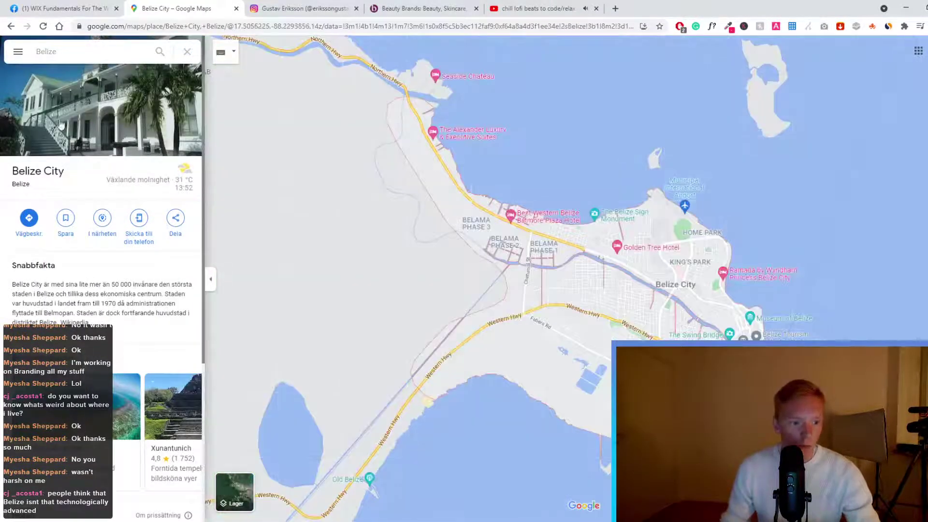
Return from the map to the Google results and search for "Belize capital"
left_click(8, 29)
left_click(7, 29)
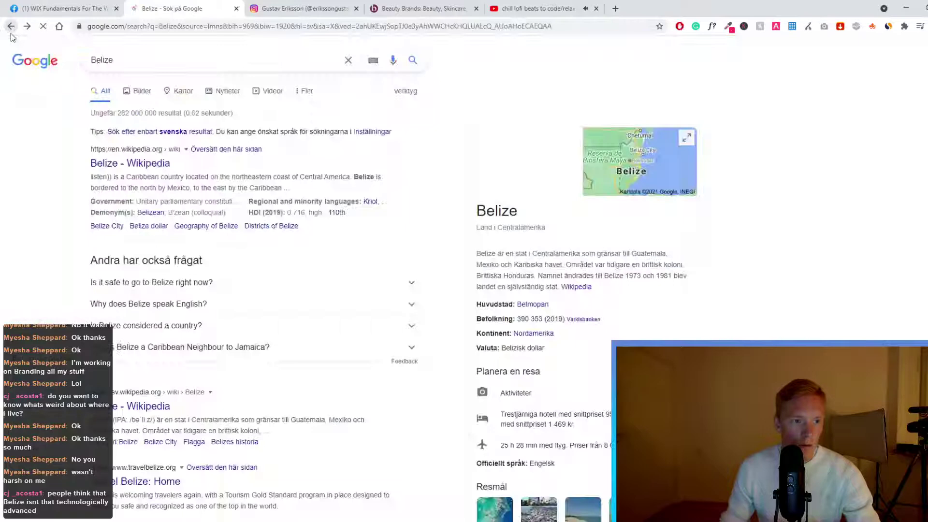
left_click(170, 58)
type("capital")
key("Return")
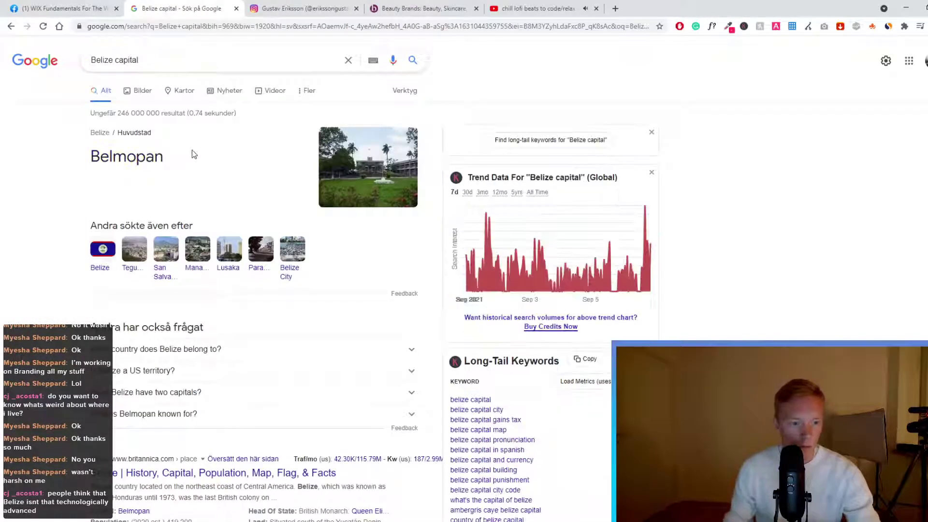
Search for the highlighted name Belmopan in a new tab and open the city's map from the results
left_click_drag(192, 152, 84, 160)
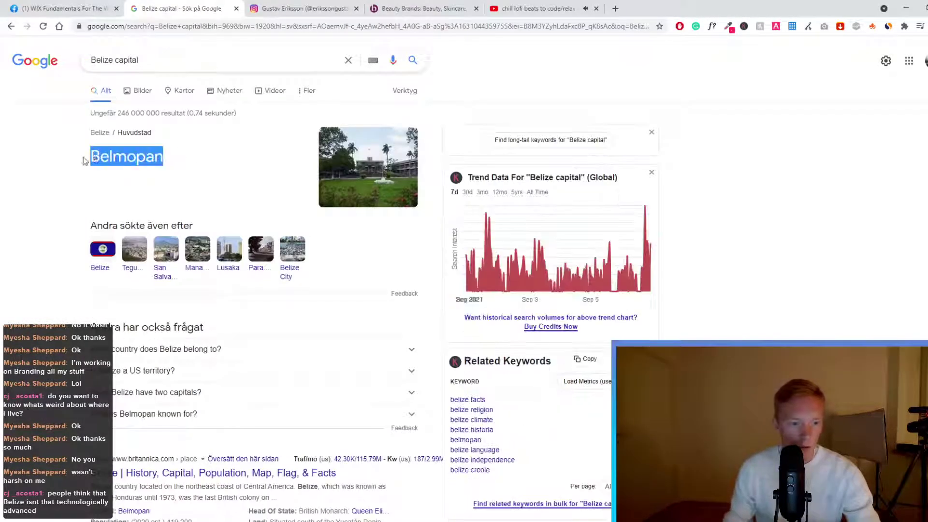
left_click(163, 255)
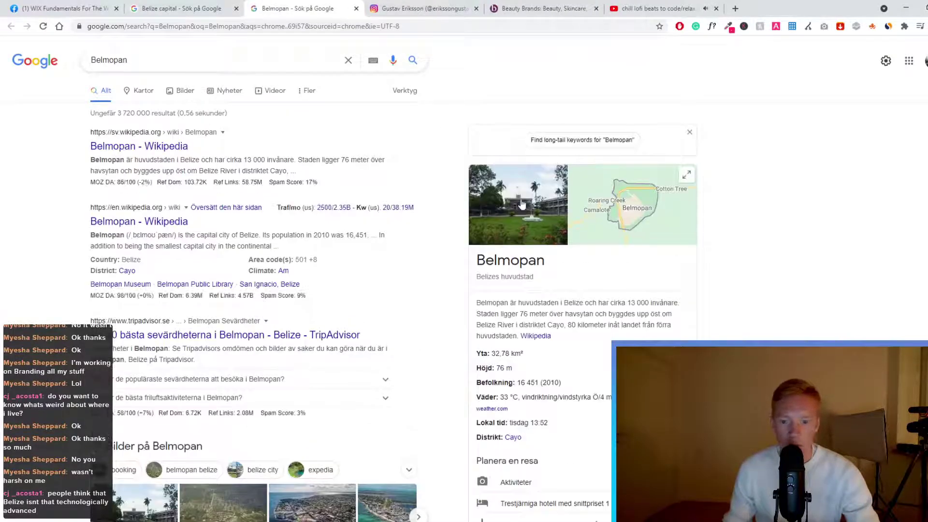
scroll(628, 182, "down", 4)
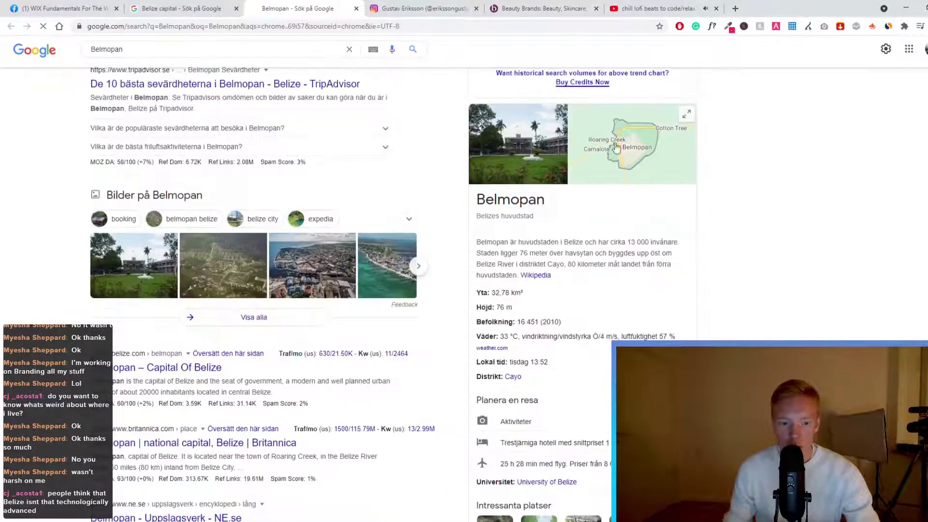
left_click(576, 165)
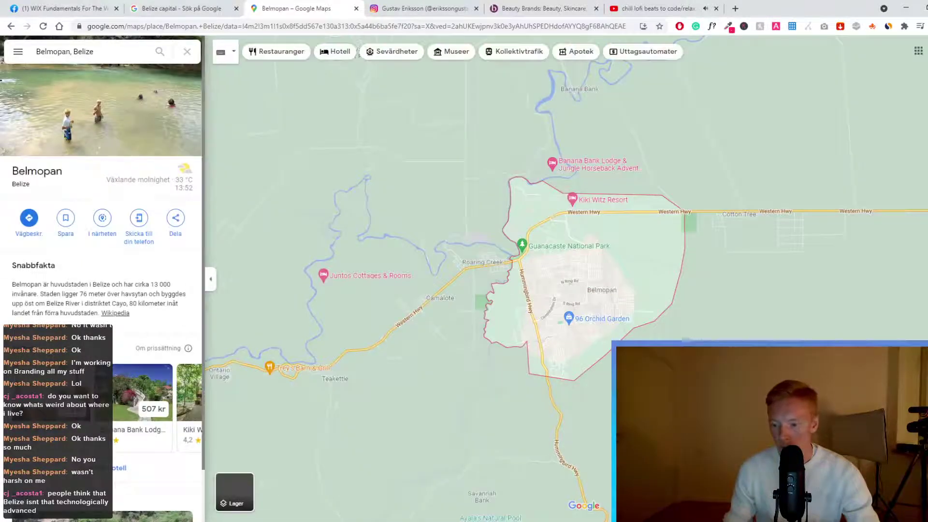
Examine Belmopan's streets and its location relative to Belize City and the coast on the map
left_click_drag(909, 474, 582, 290)
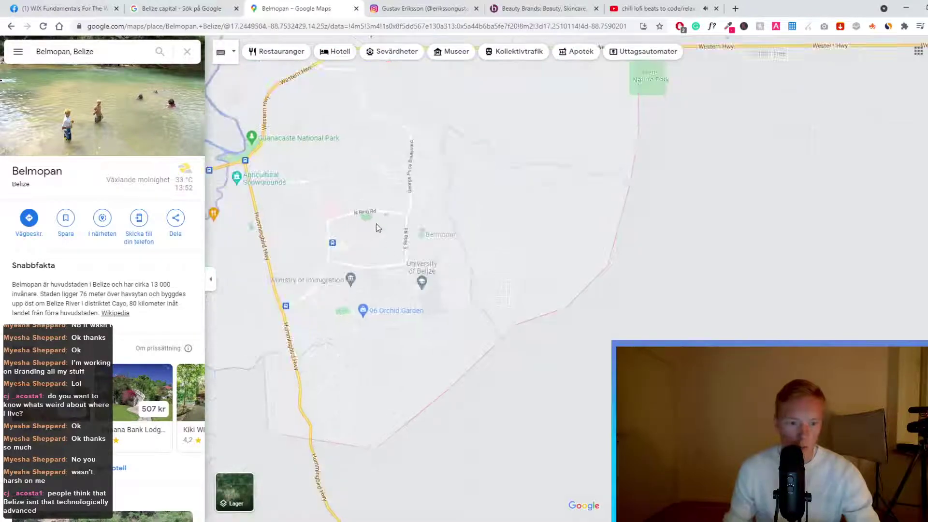
scroll(566, 326, "down", 8)
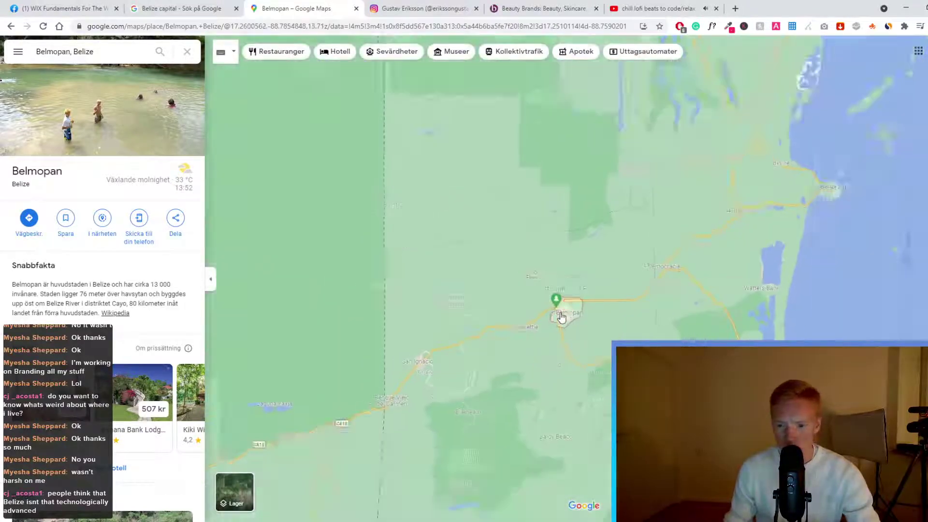
scroll(563, 319, "up", 3)
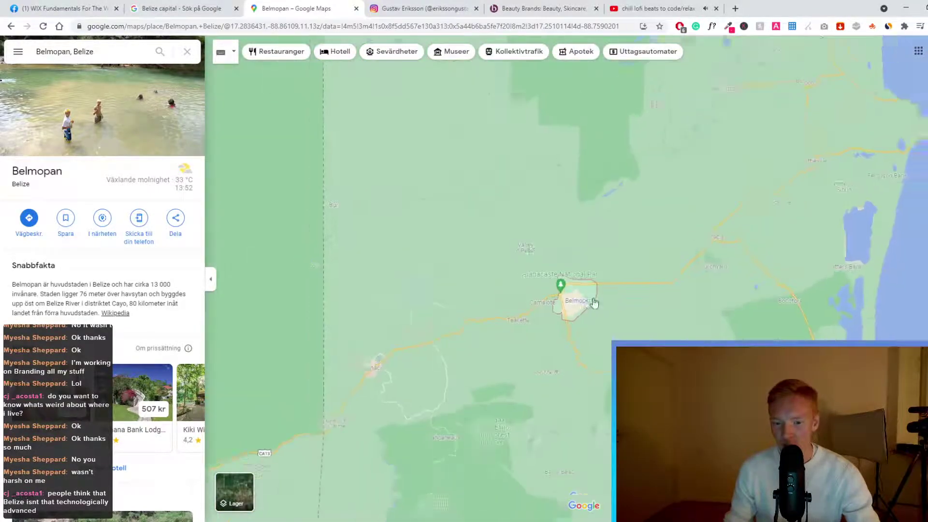
scroll(629, 302, "down", 2)
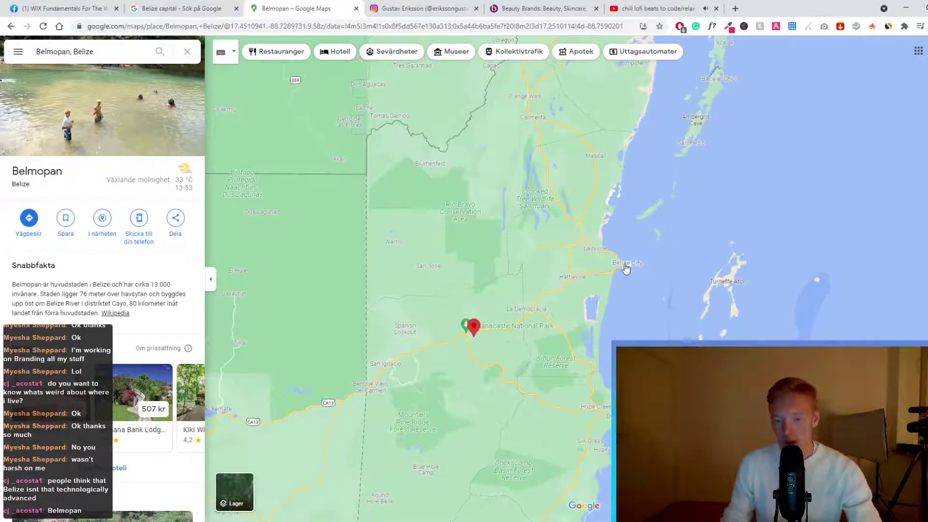
scroll(628, 266, "up", 2)
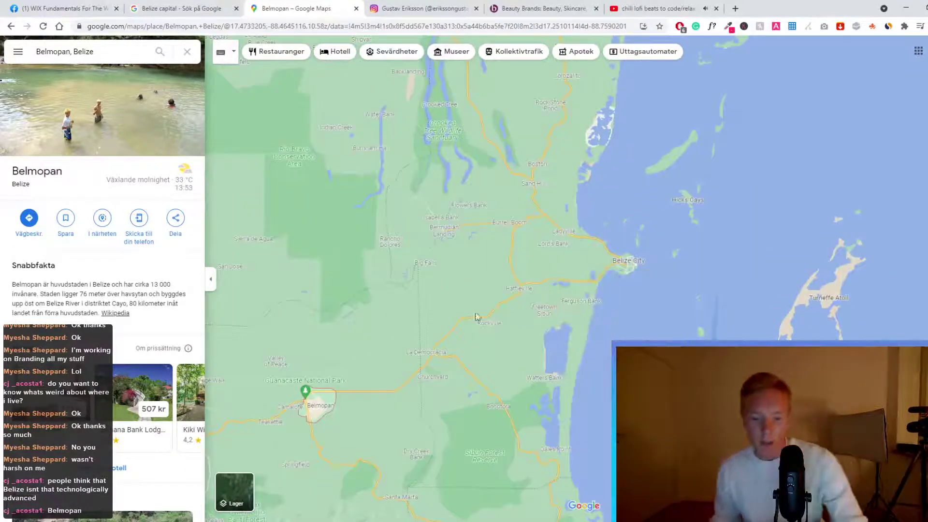
left_click_drag(420, 353, 555, 284)
scroll(440, 338, "up", 4)
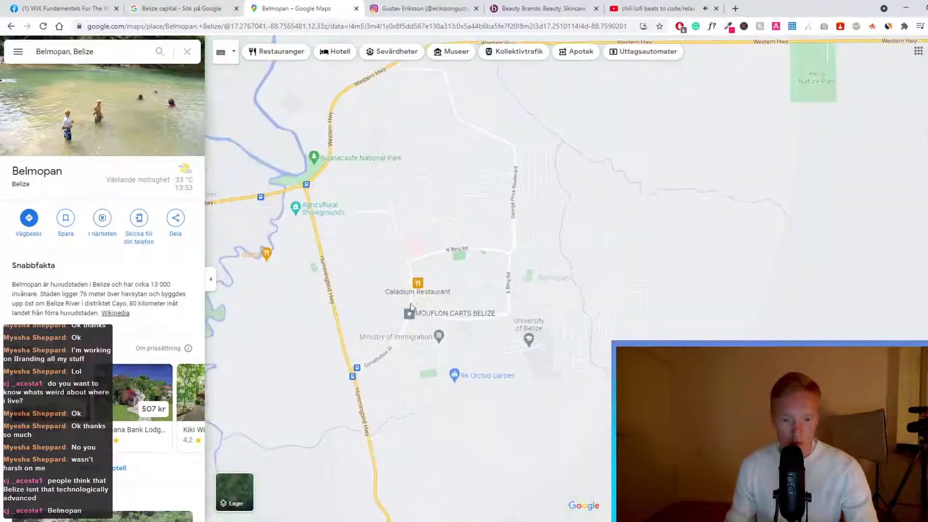
left_click_drag(411, 307, 434, 315)
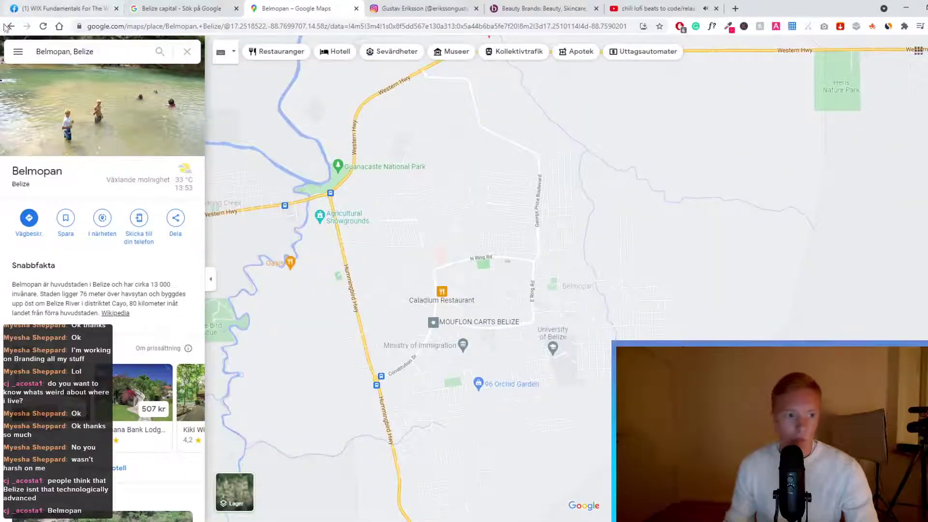
Show the image results for Belmopan and browse them, enlarging the State Magazine aerial photo
left_click(8, 28)
scroll(155, 104, "up", 5)
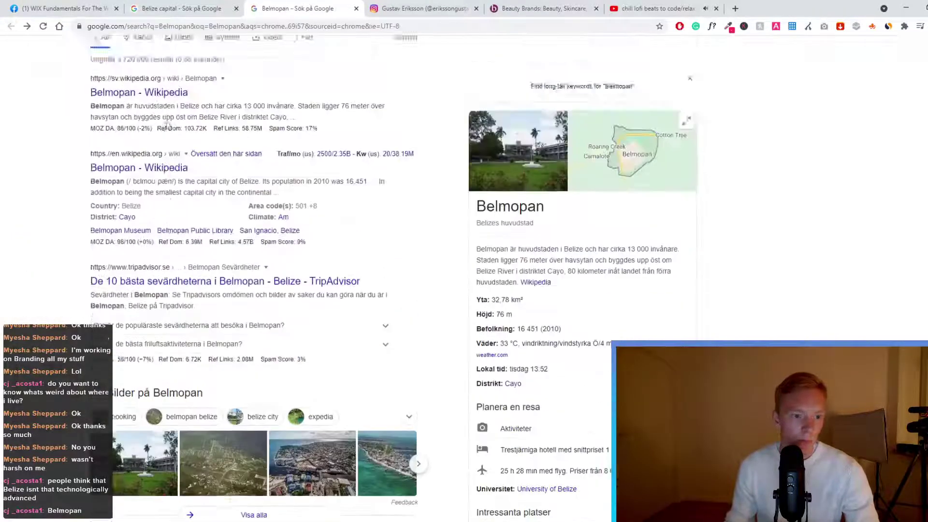
left_click(186, 93)
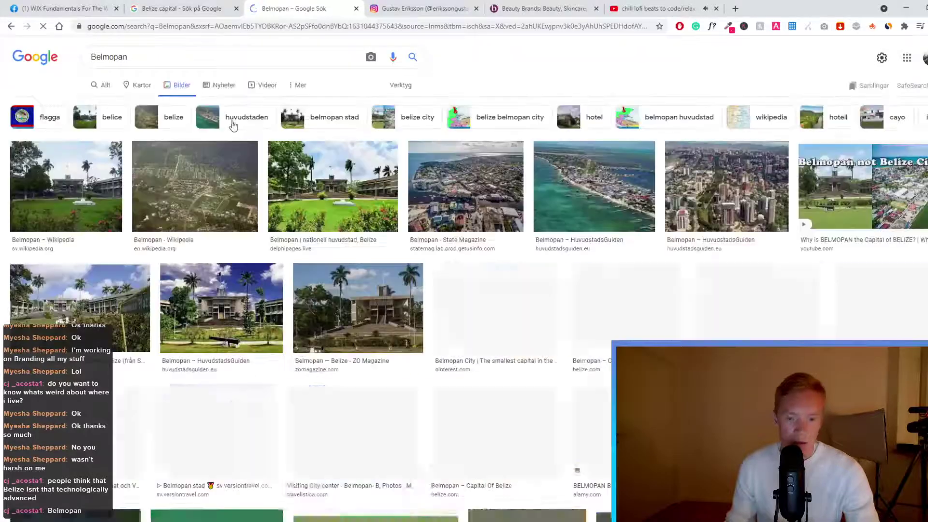
left_click(440, 180)
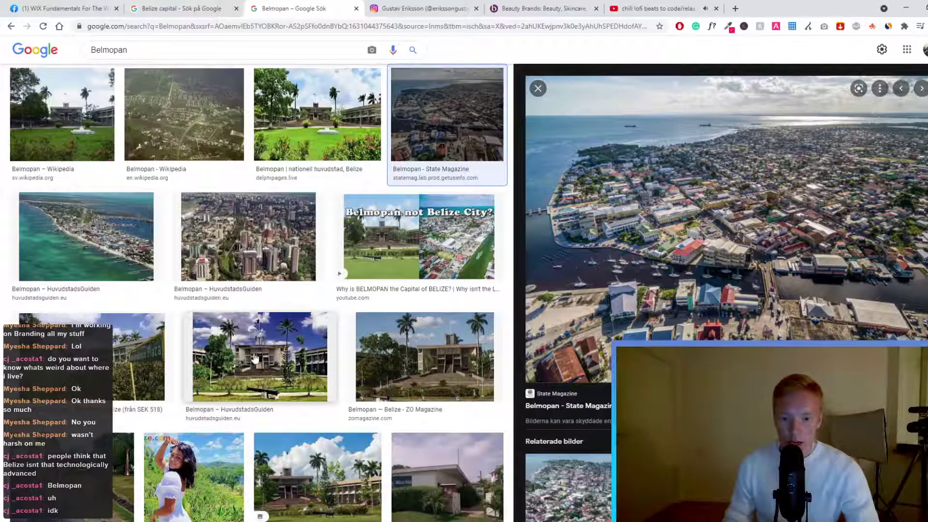
scroll(261, 285, "up", 2)
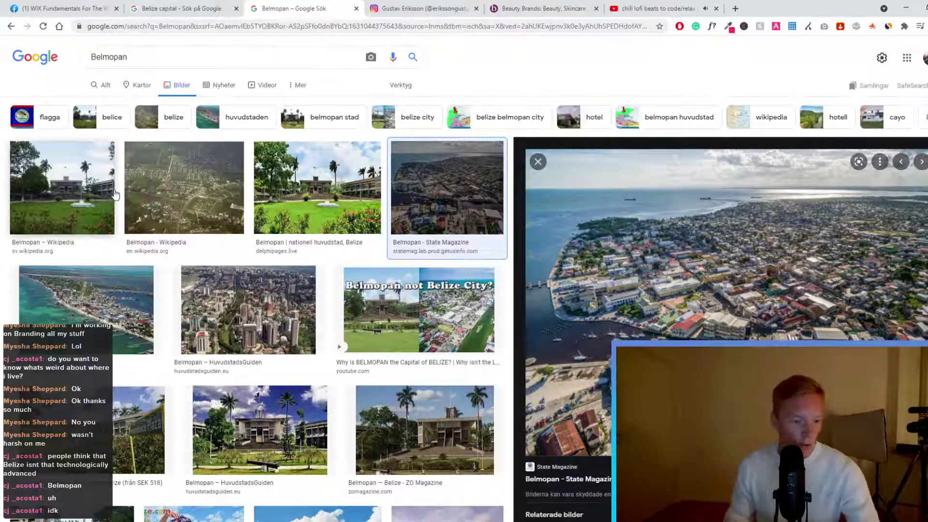
scroll(229, 189, "down", 8)
scroll(229, 188, "up", 5)
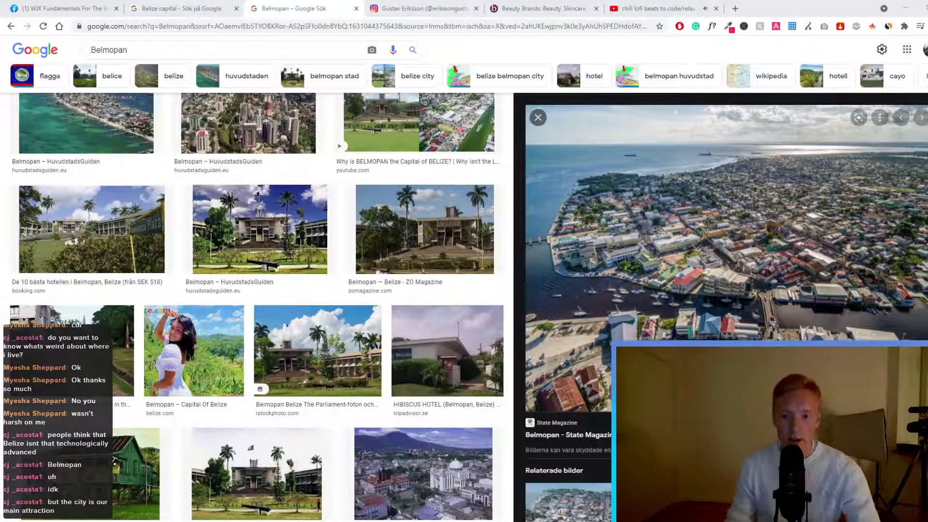
scroll(143, 124, "up", 4)
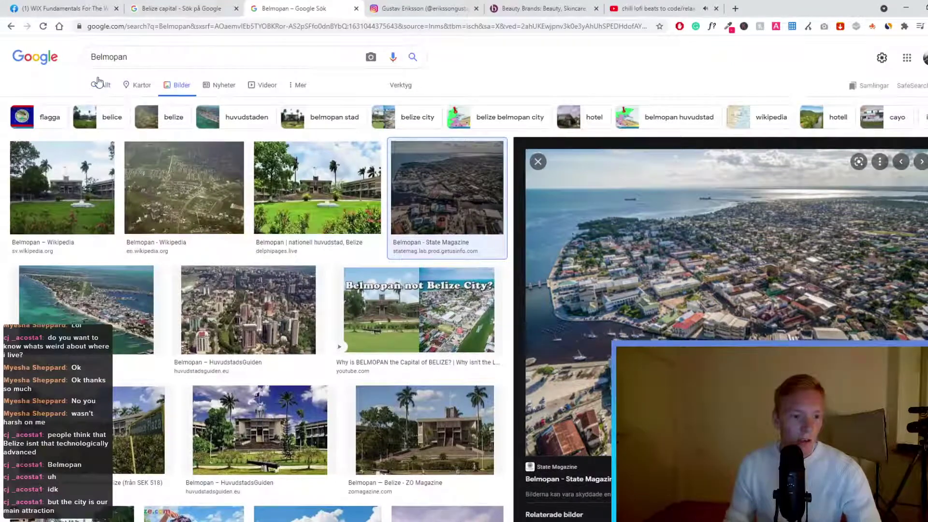
Go back to the Belize capital search tab and close the Belmopan tab
left_click(98, 83)
left_click(232, 9)
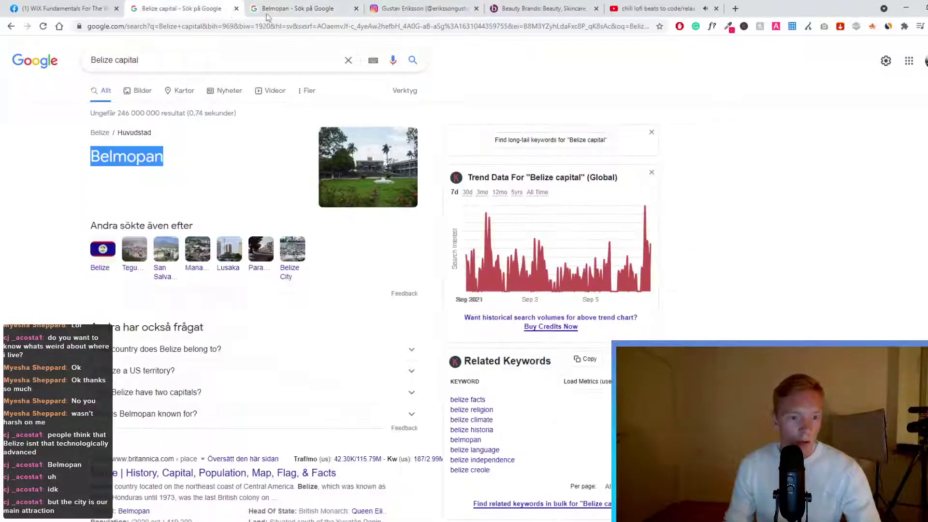
left_click(356, 9)
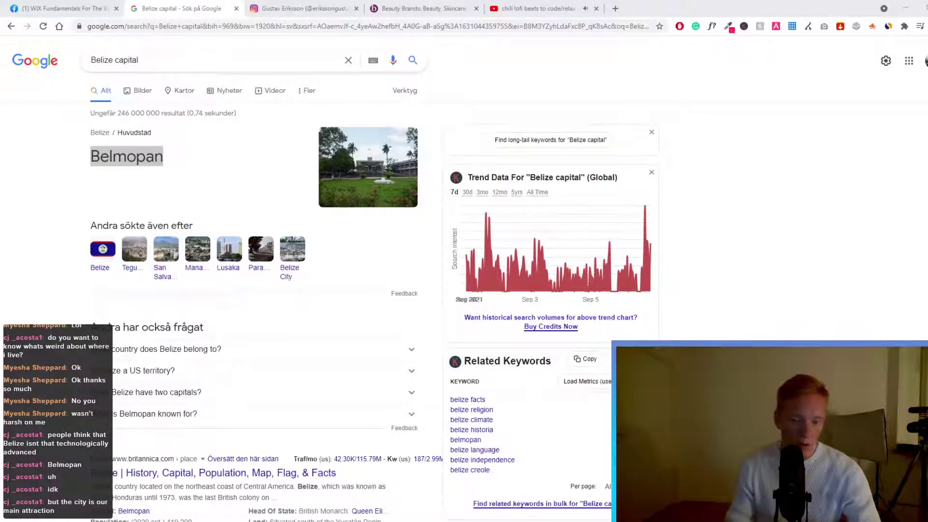
Remove "capital" from the search query and search Google for just Belize
left_click(145, 60)
left_click(2, 138)
double_click(127, 60)
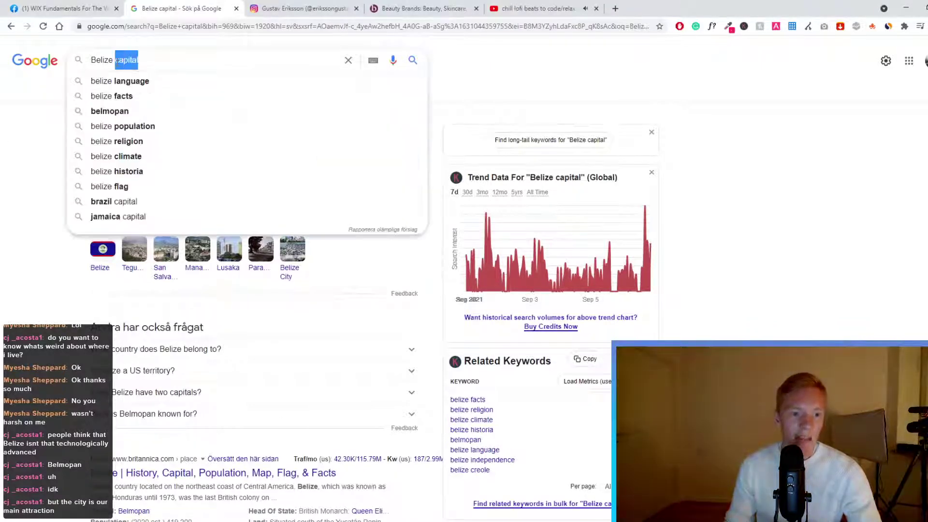
key("BackSpace")
key("Return")
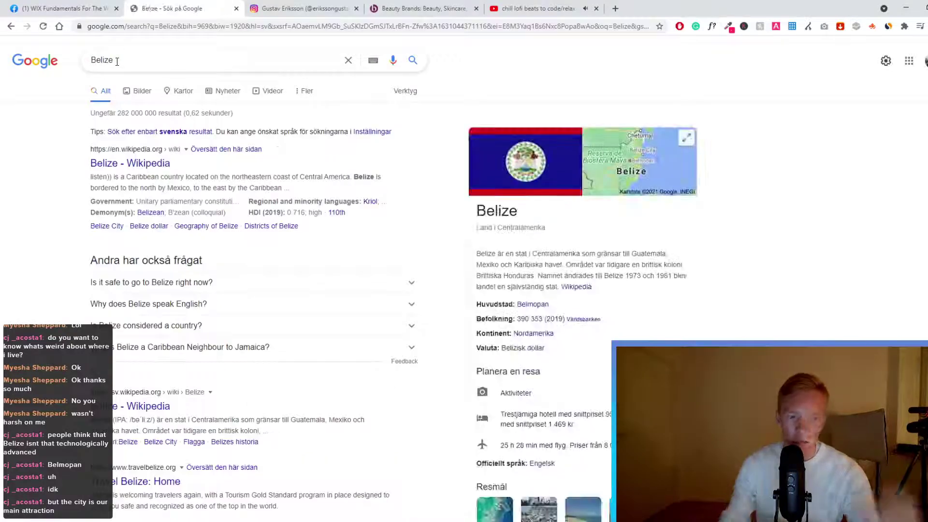
Open the Wikipedia article on Belize from the country summary and read its introduction and History section
scroll(587, 357, "down", 4)
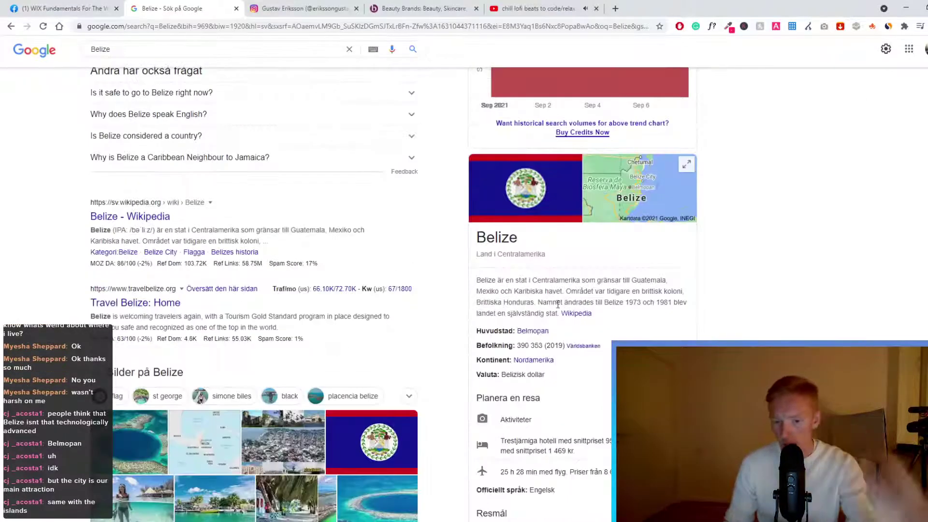
left_click(570, 315)
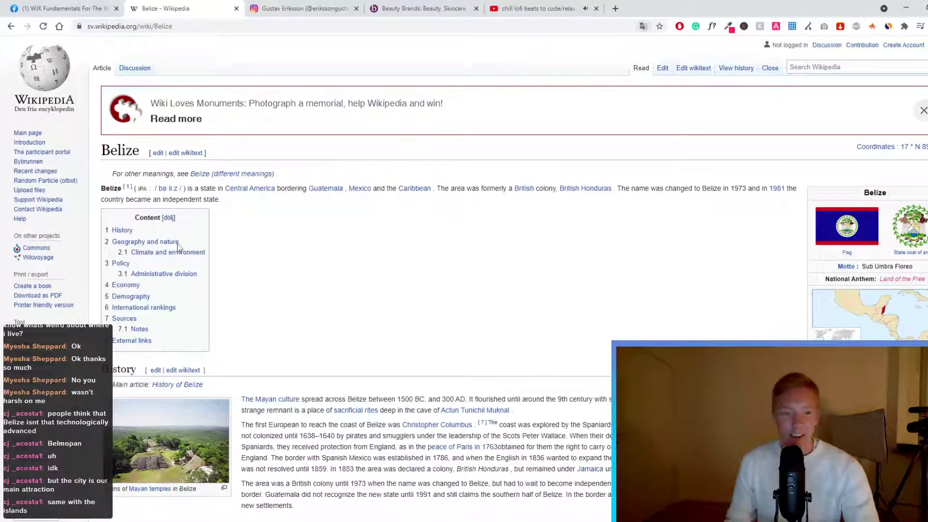
scroll(214, 184, "down", 1)
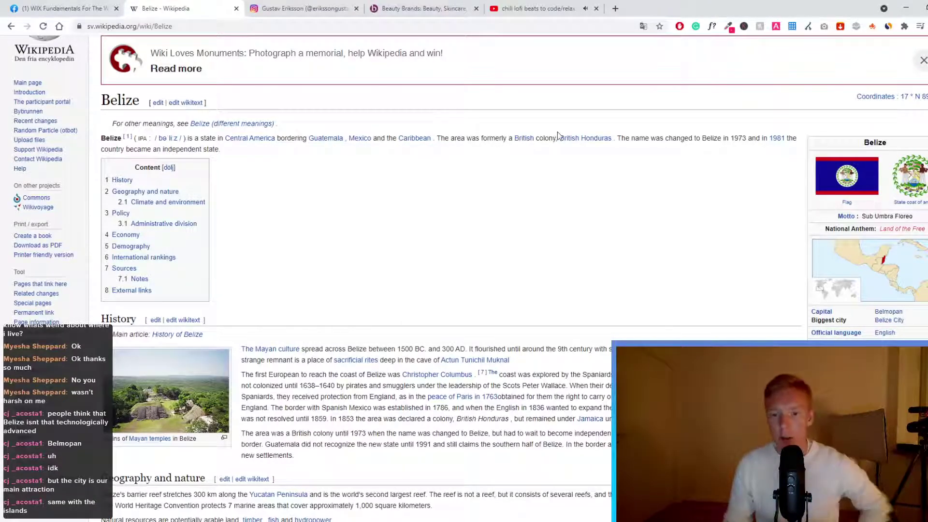
mouse_move(604, 144)
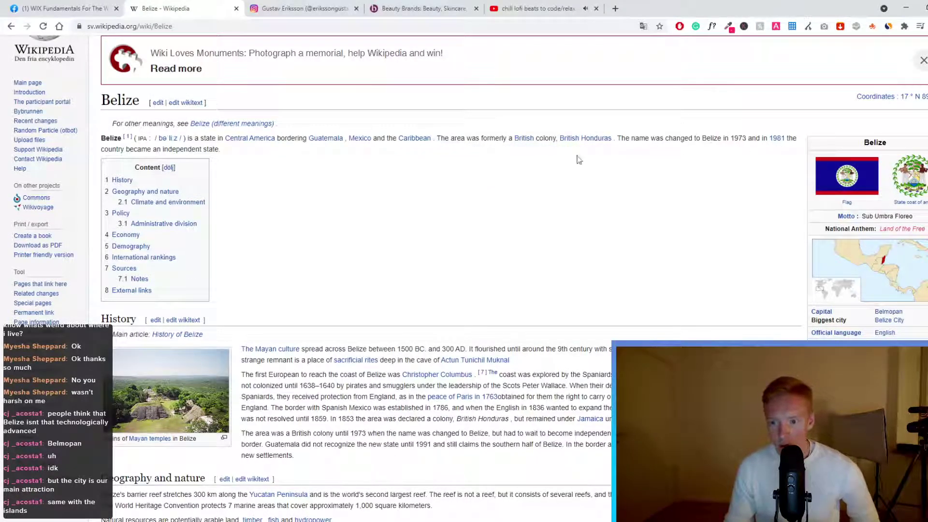
scroll(133, 171, "down", 5)
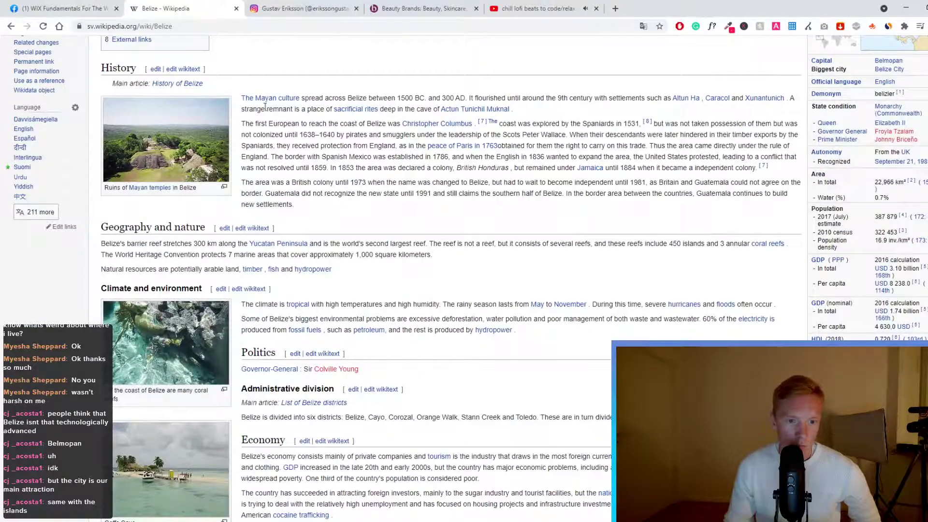
mouse_move(281, 103)
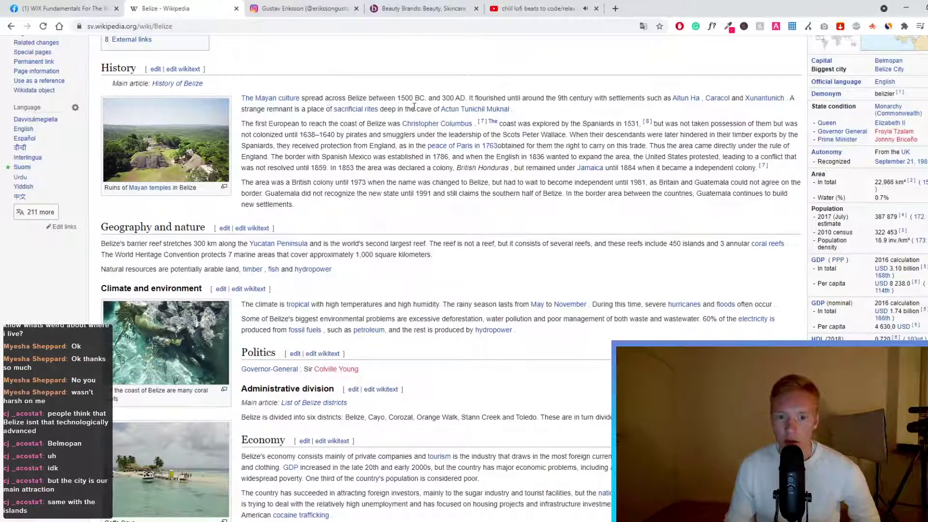
scroll(302, 178, "up", 6)
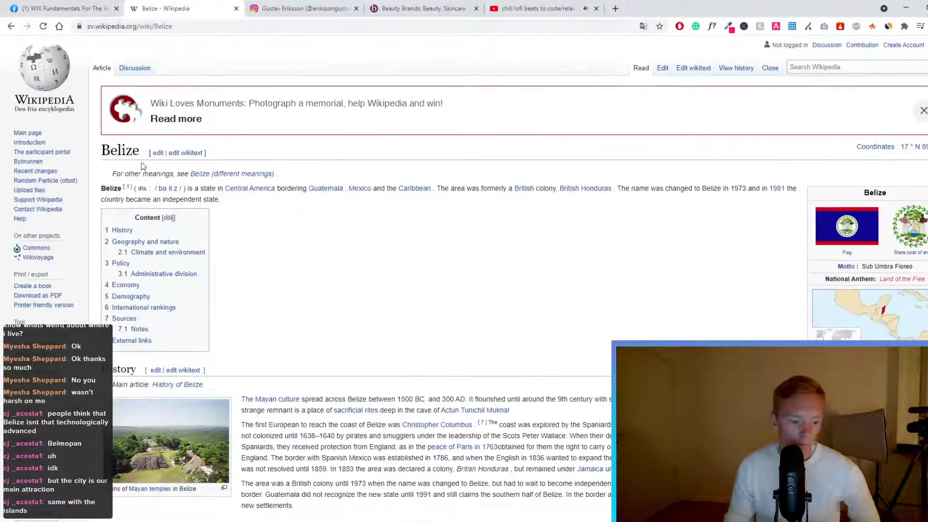
Return to the Google results for Belize and copy the currency name "Belizisk dollar" from the country summary
left_click(11, 26)
scroll(168, 172, "down", 4)
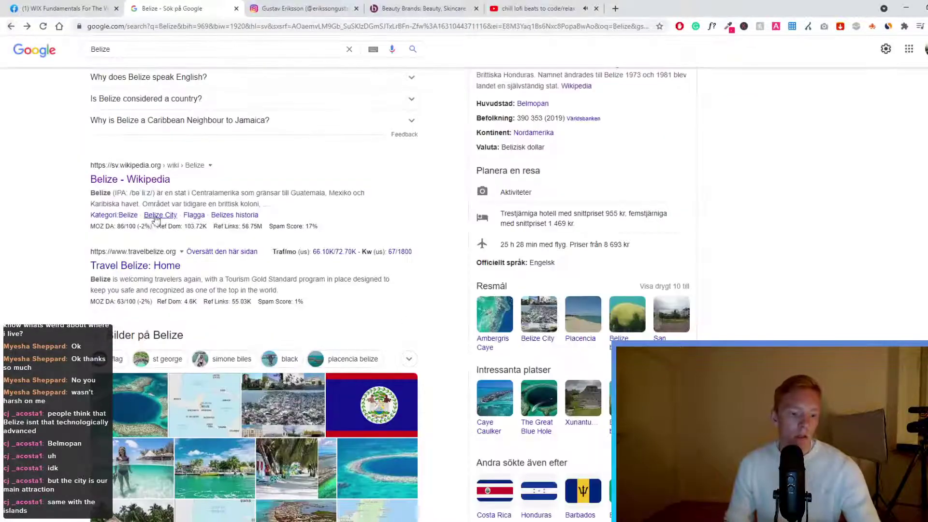
scroll(174, 166, "up", 7)
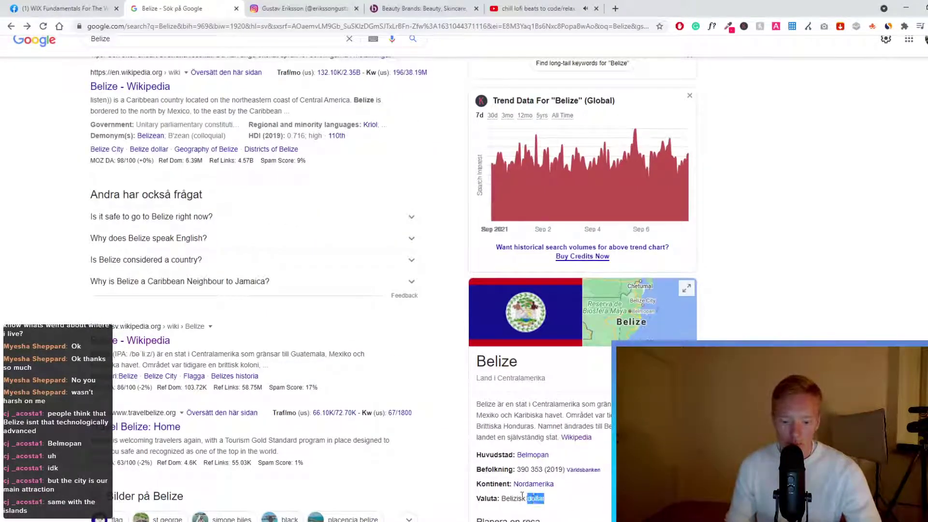
left_click_drag(522, 494, 502, 495)
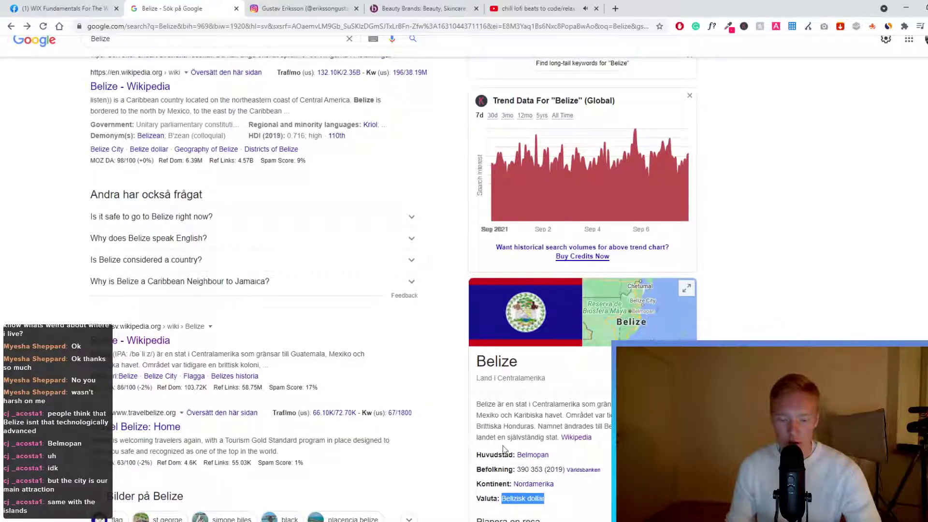
scroll(507, 478, "down", 5)
scroll(480, 346, "up", 4)
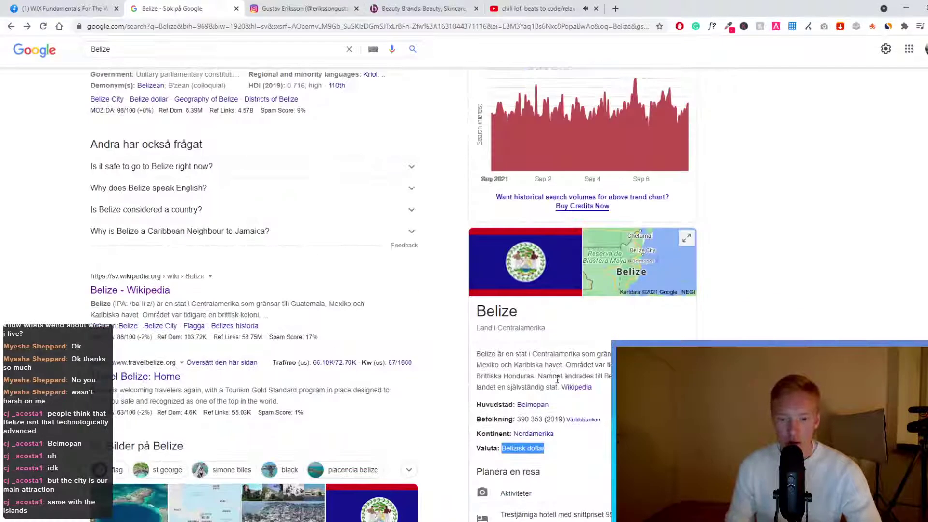
left_click(519, 452)
left_click_drag(504, 448, 561, 449)
key("ctrl+c")
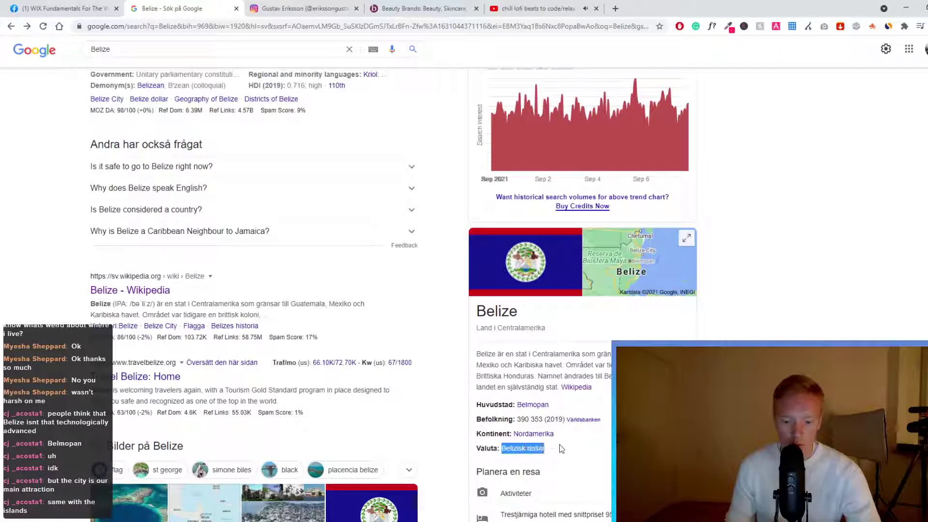
Search Google for "1 Belizisk dollar" and read the exchange rate to Swedish krona
left_click(94, 51)
key("ctrl+a")
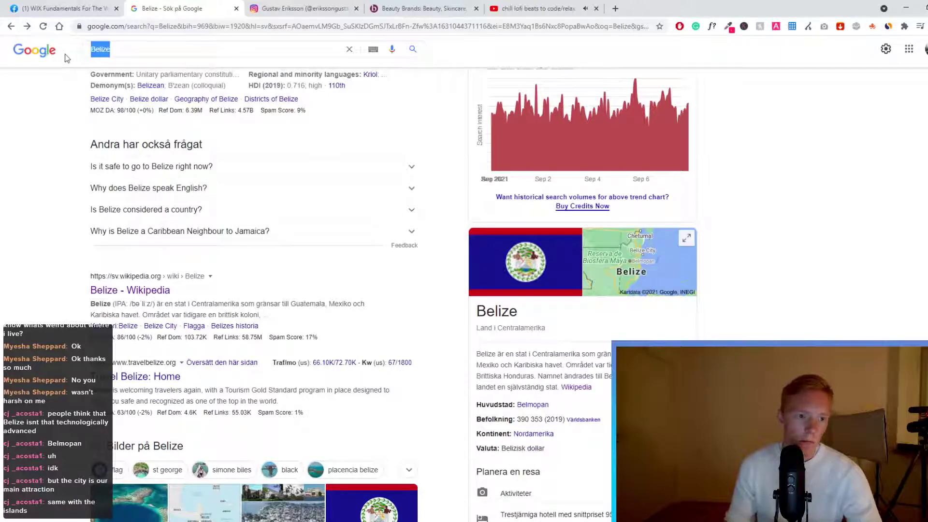
key("ctrl+v")
type("1")
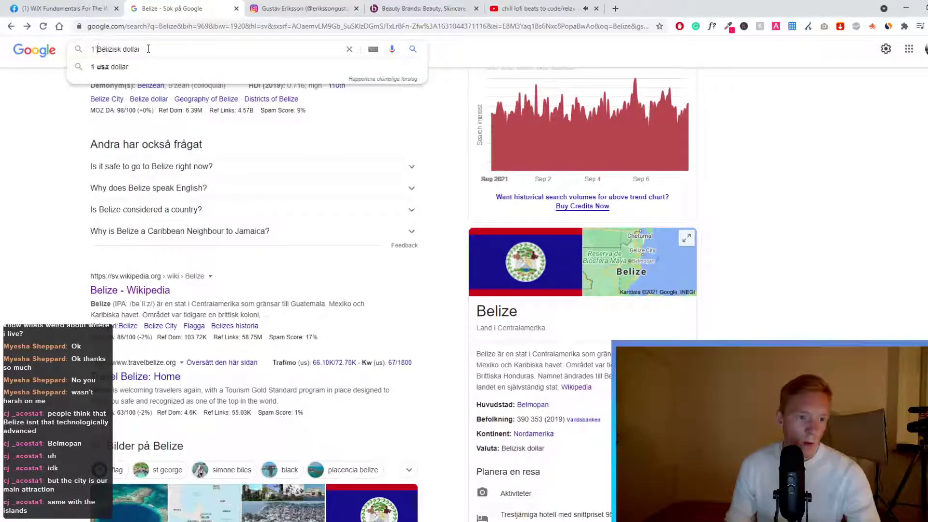
key("Return")
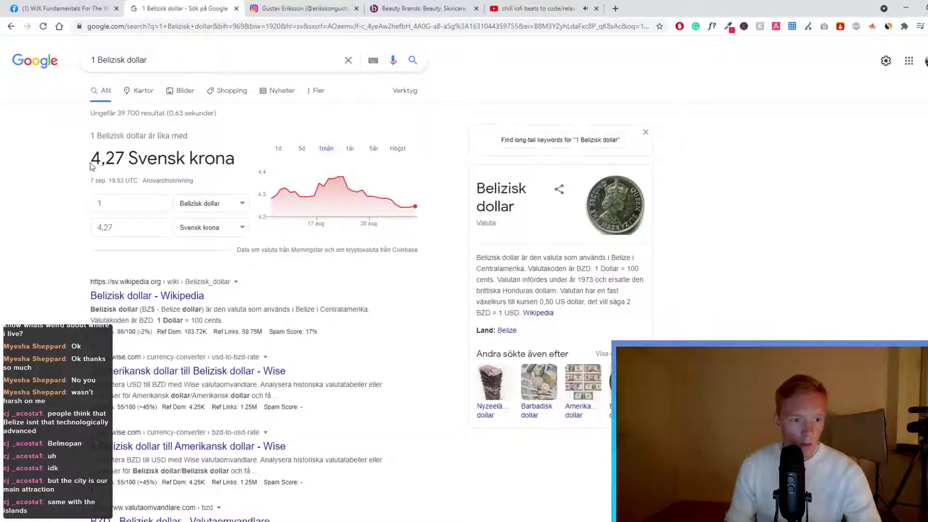
double_click(123, 161)
left_click(138, 161)
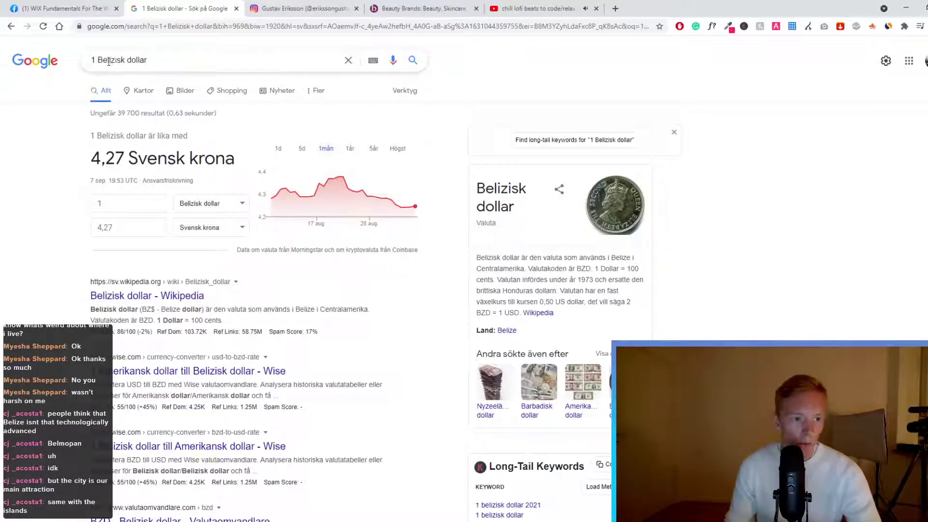
Go back to the Belize results and open the Travel Belize site in a new tab, switching to it
left_click(8, 25)
scroll(285, 256, "up", 2)
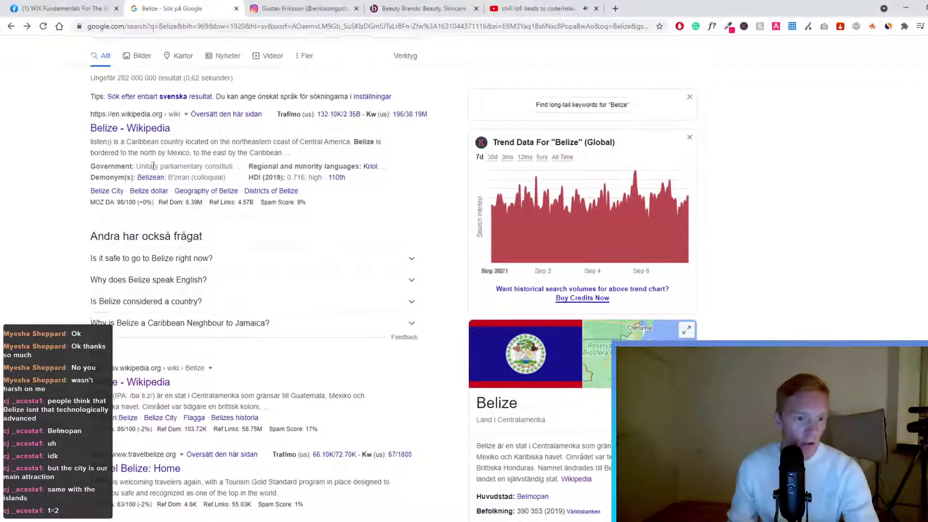
scroll(151, 62, "up", 1)
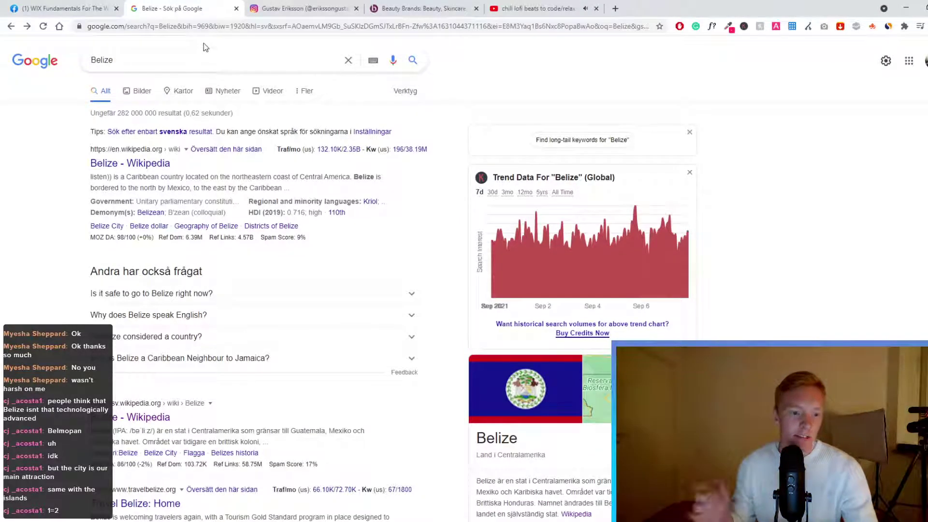
scroll(195, 182, "down", 4)
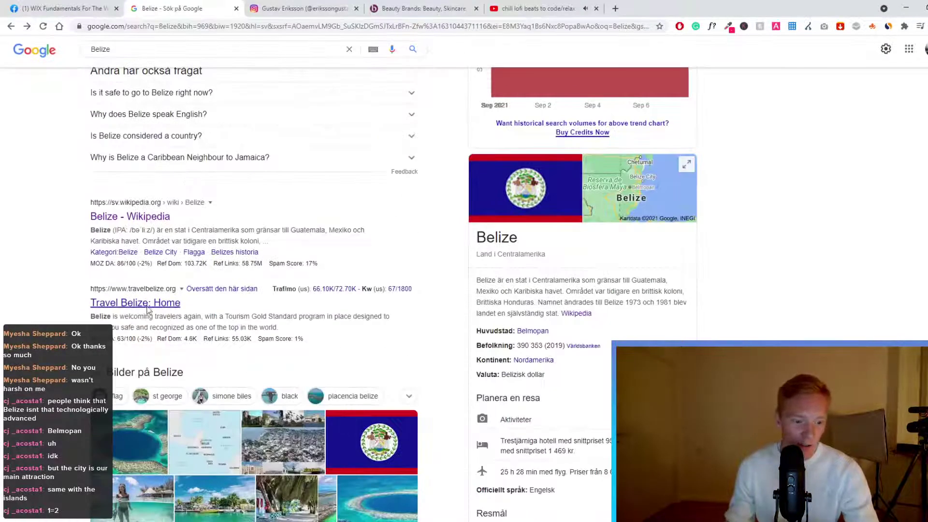
middle_click(145, 303)
left_click(285, 8)
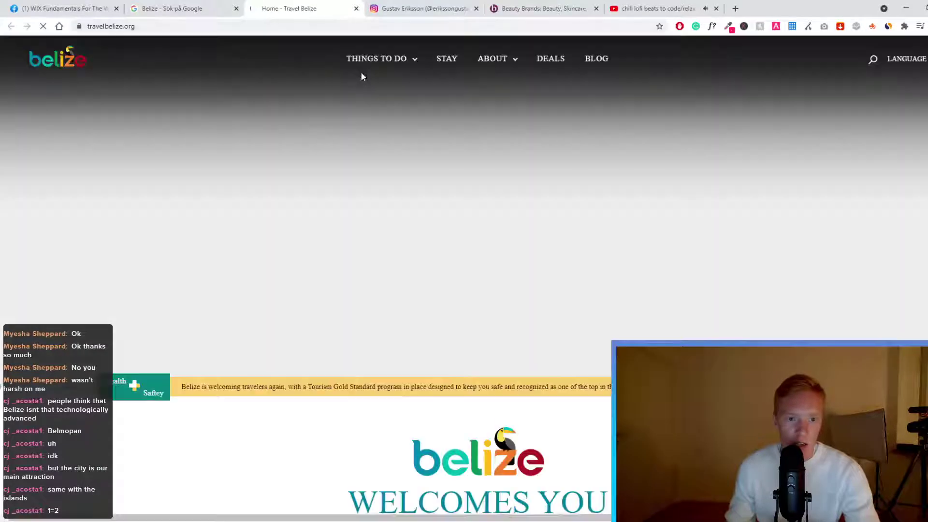
Browse the Experience carousel on the Travel Belize home page, advancing from Birding through Snorkeling to Caving
scroll(300, 143, "down", 10)
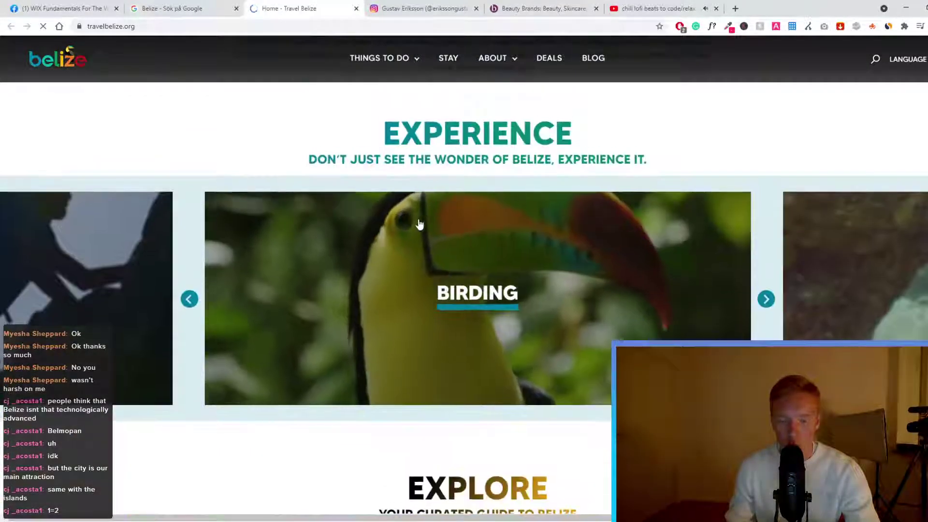
left_click(766, 299)
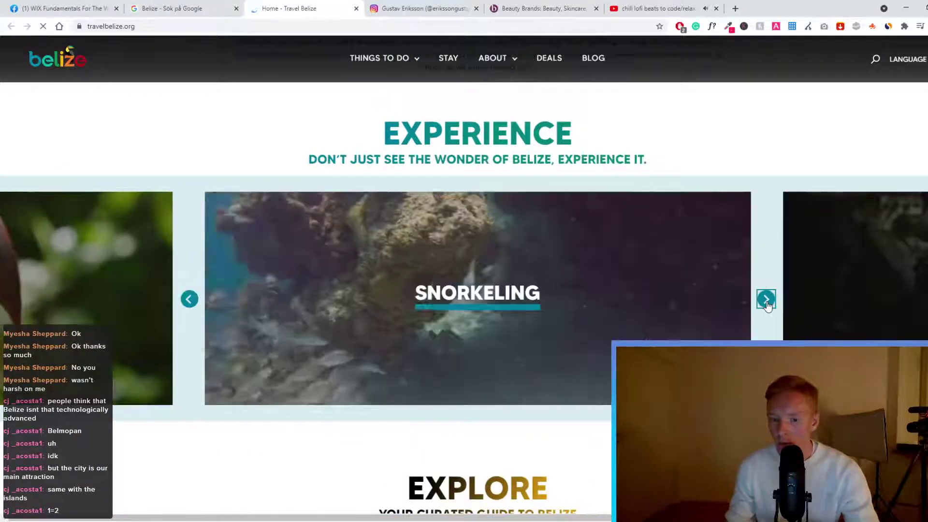
left_click(766, 300)
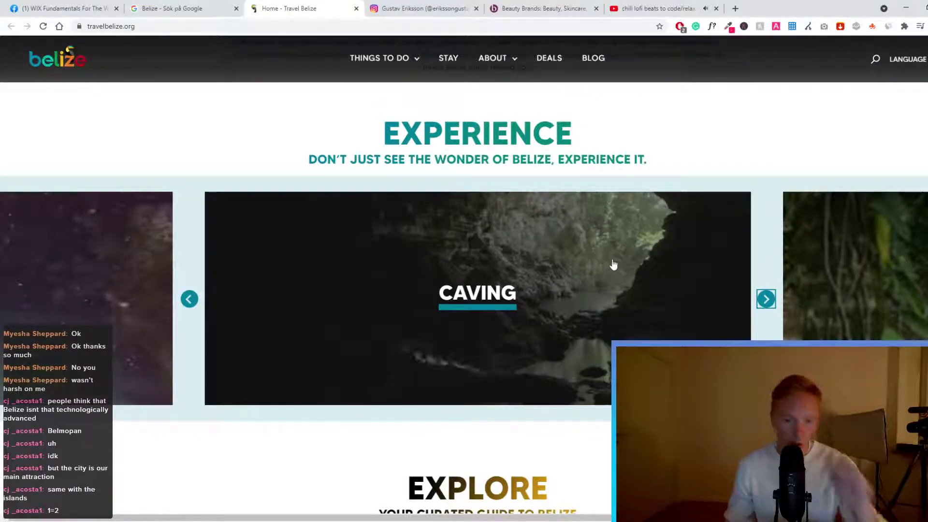
scroll(586, 263, "down", 2)
scroll(586, 263, "up", 4)
Browse the article cards in the Explore section's carousel, "Your curated guide to Belize", advancing through them repeatedly
scroll(578, 241, "down", 4)
scroll(578, 240, "down", 6)
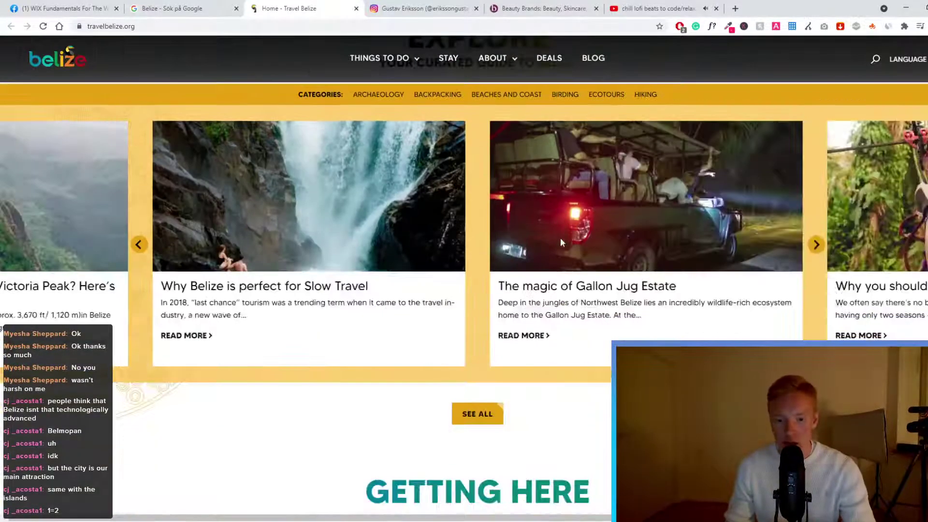
scroll(499, 231, "down", 3)
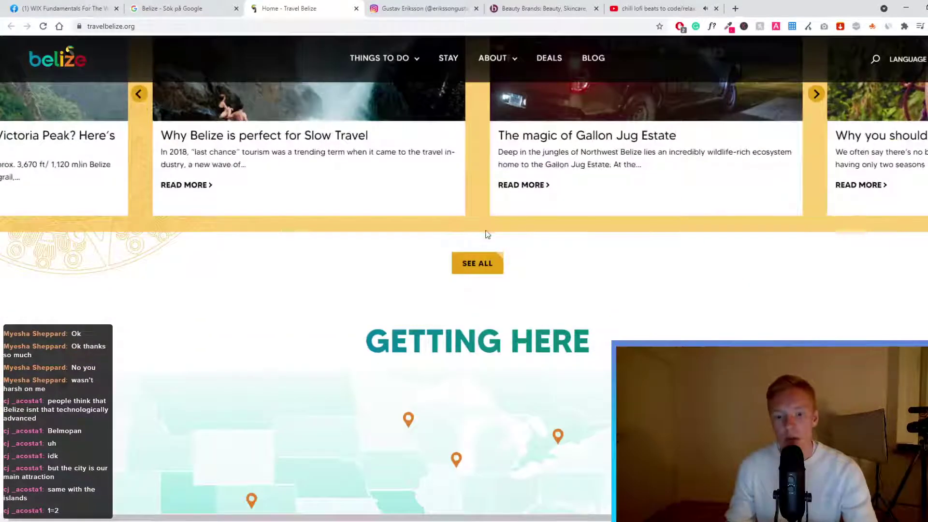
scroll(483, 252, "up", 11)
scroll(651, 252, "down", 7)
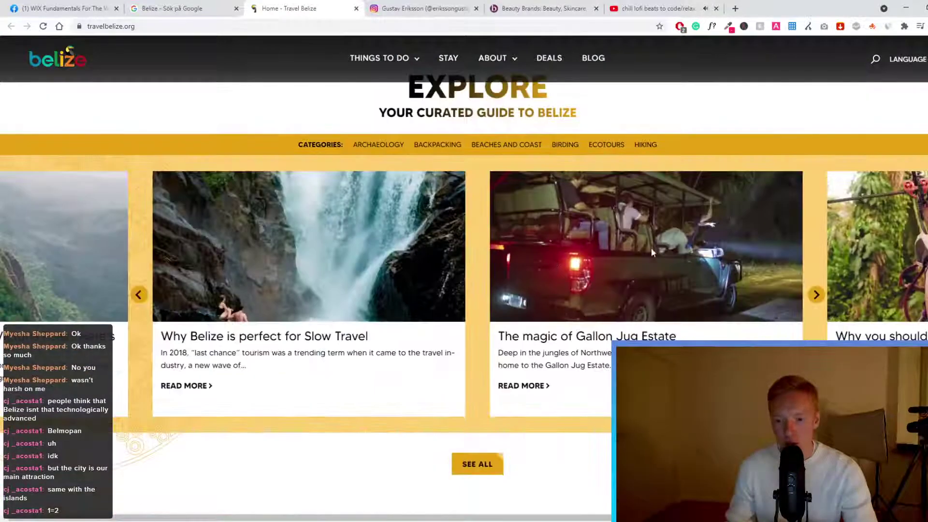
left_click(815, 295)
left_click(815, 295)
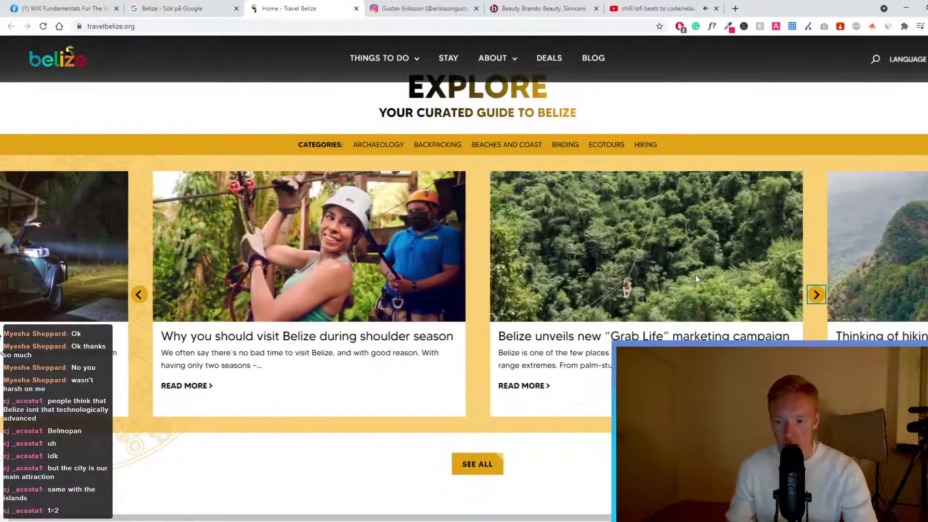
scroll(815, 295, "down", 2)
scroll(815, 295, "up", 3)
left_click(815, 340)
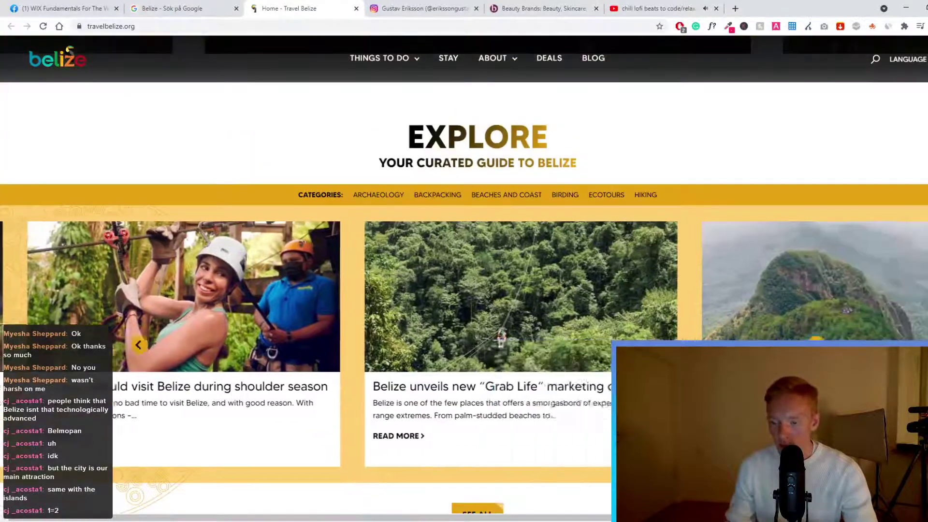
left_click(816, 341)
left_click(815, 341)
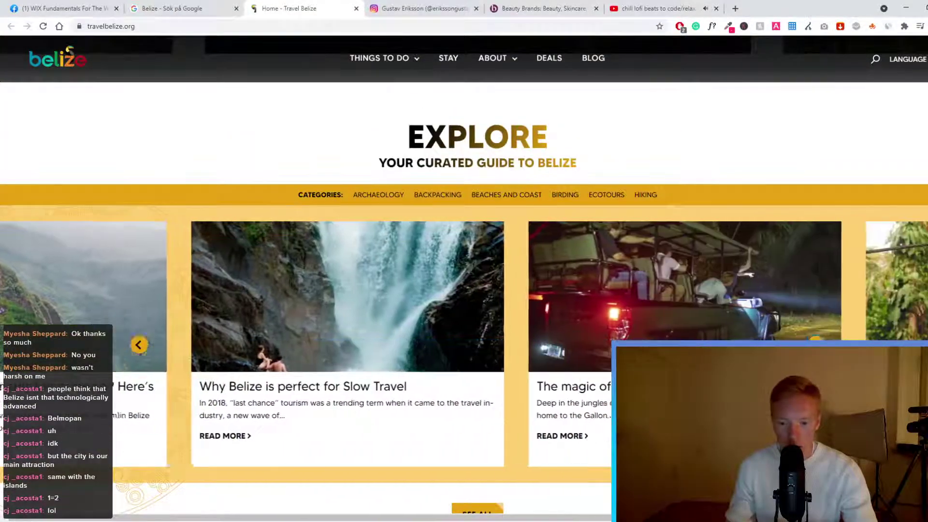
View the Getting Here map and The Adventure photo gallery on Travel Belize, and close the site's tab
scroll(518, 264, "down", 10)
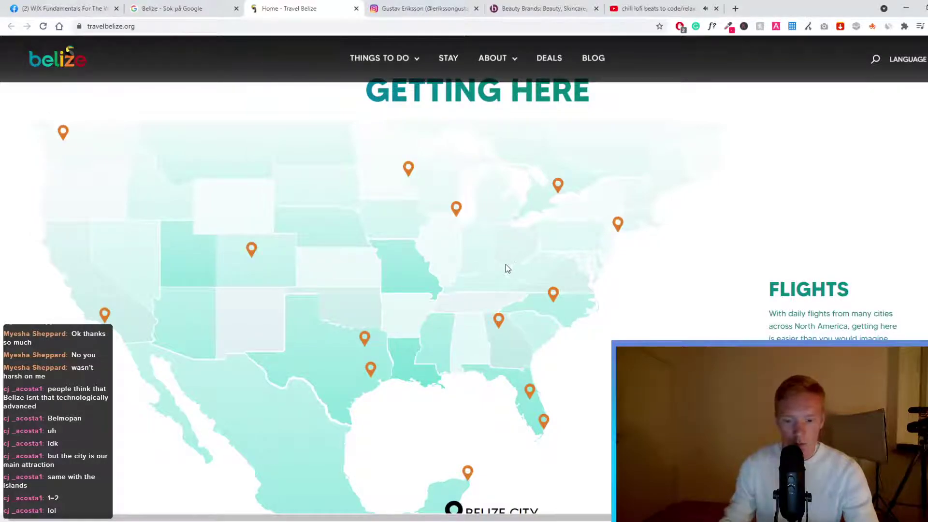
scroll(505, 265, "down", 15)
scroll(394, 253, "down", 6)
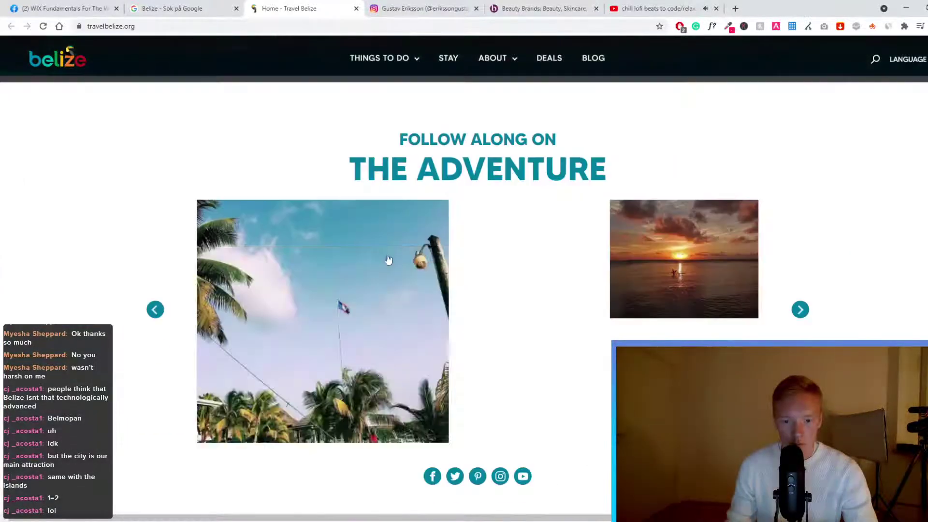
scroll(387, 252, "down", 5)
scroll(449, 226, "up", 5)
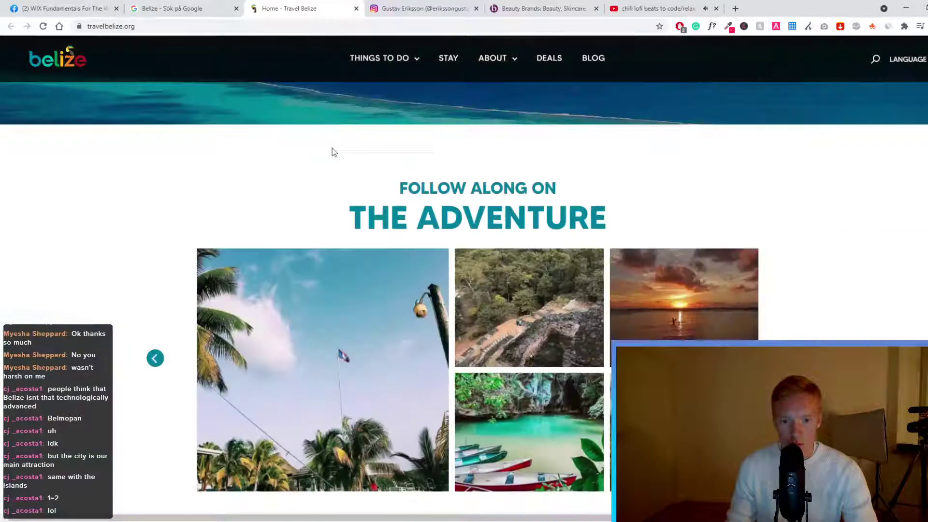
left_click(356, 8)
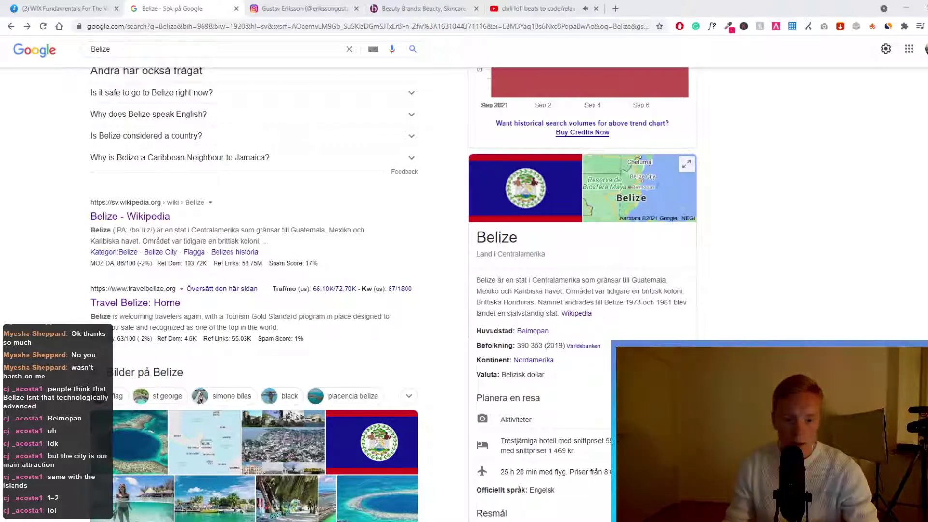
Check the open Instagram, Beauty Brands, YouTube and WIX Fundamentals Facebook group tabs, and return to the Belize search results
left_click(331, 8)
left_click(457, 8)
left_click(532, 8)
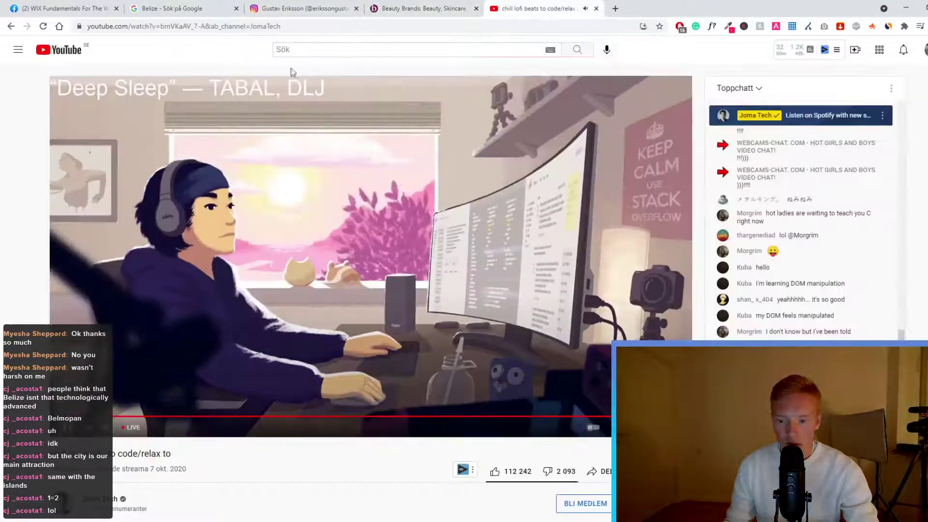
left_click(174, 9)
left_click(63, 8)
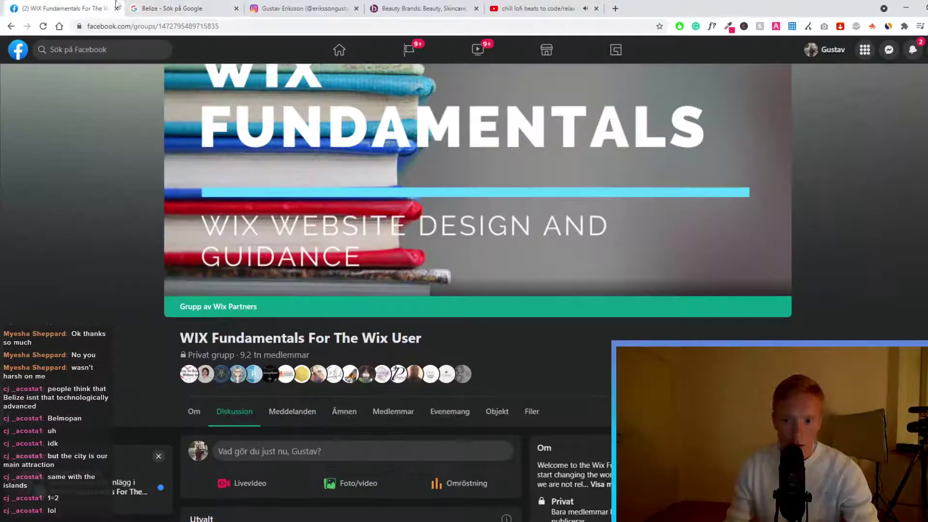
left_click(192, 10)
Skim the web results for Belize and show the image results for the same query
scroll(221, 201, "down", 3)
scroll(251, 164, "up", 5)
scroll(283, 129, "down", 8)
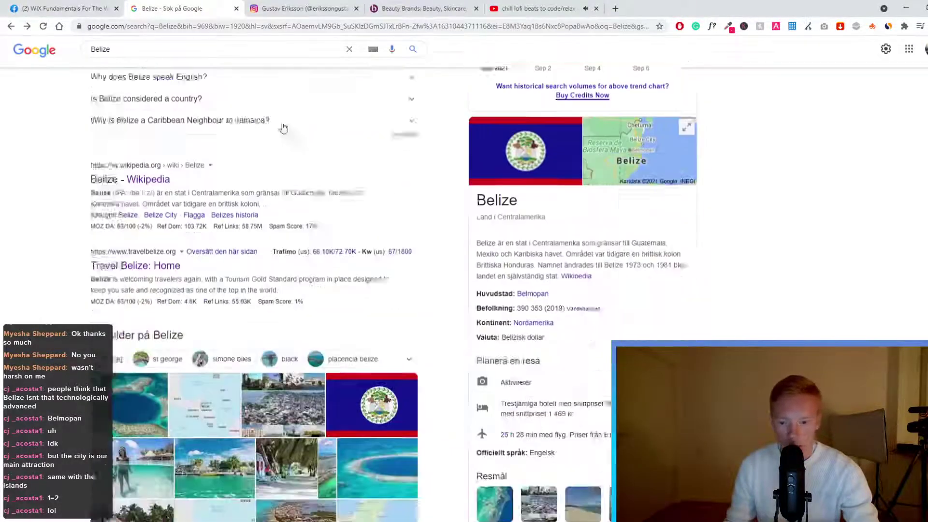
scroll(247, 200, "down", 2)
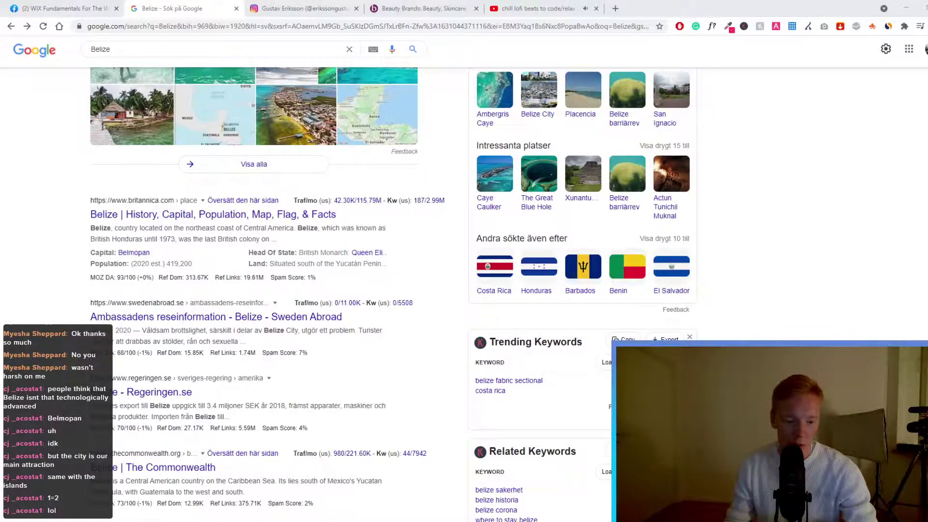
scroll(188, 125, "up", 15)
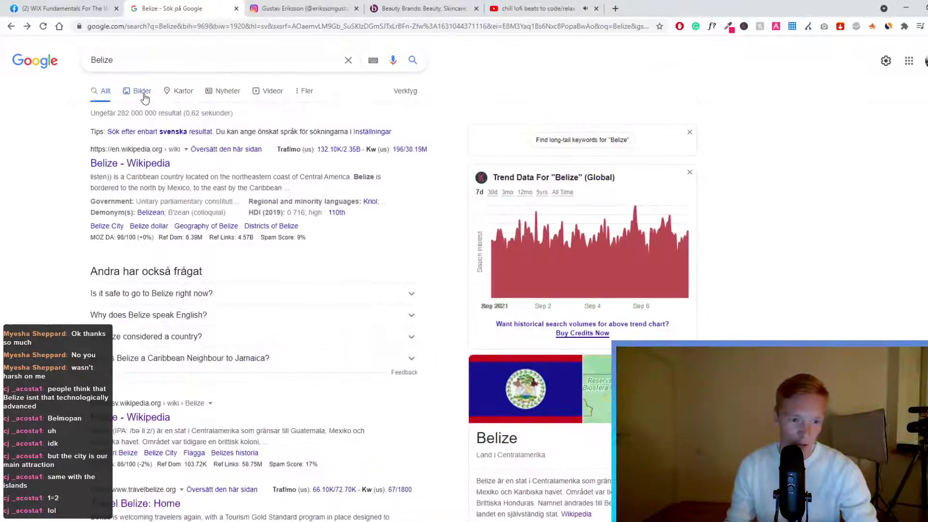
left_click(143, 97)
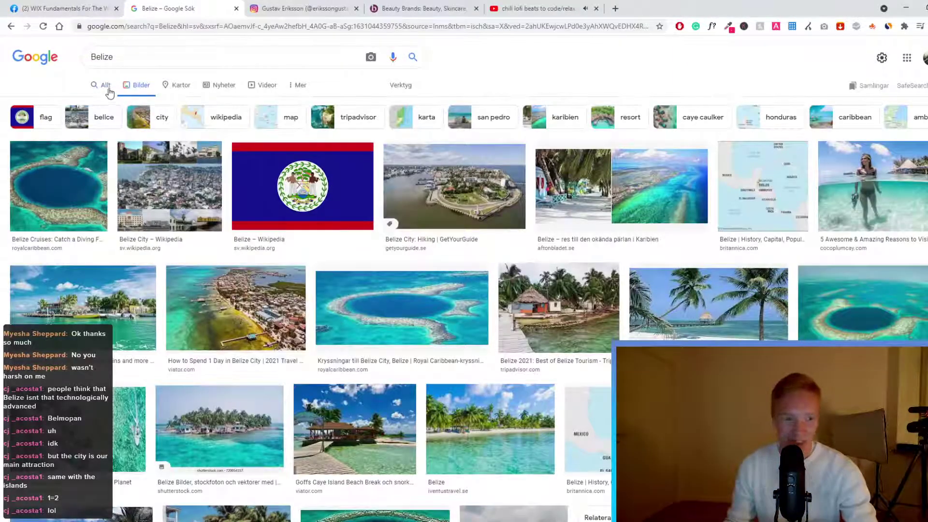
Return to all results, open the Wikipedia article on the regional language Kriol and skim its introduction and contents
left_click(107, 90)
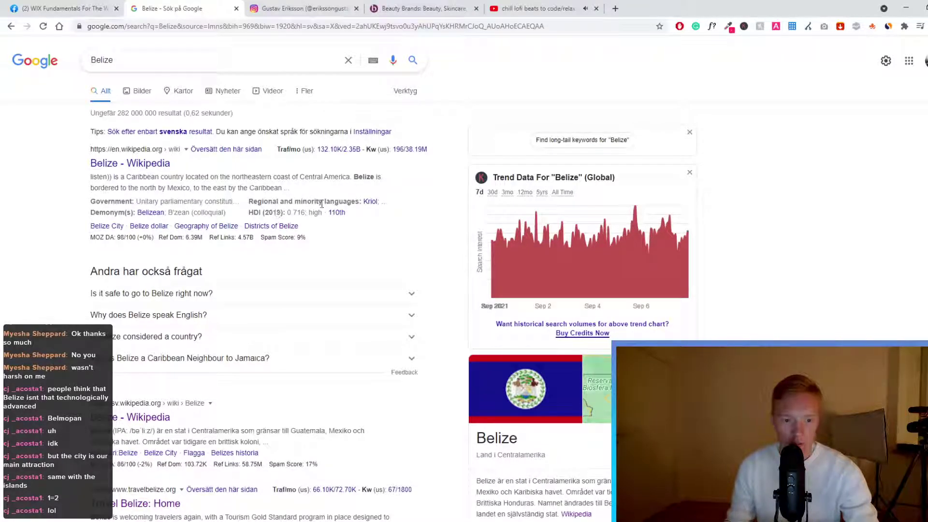
left_click(368, 202)
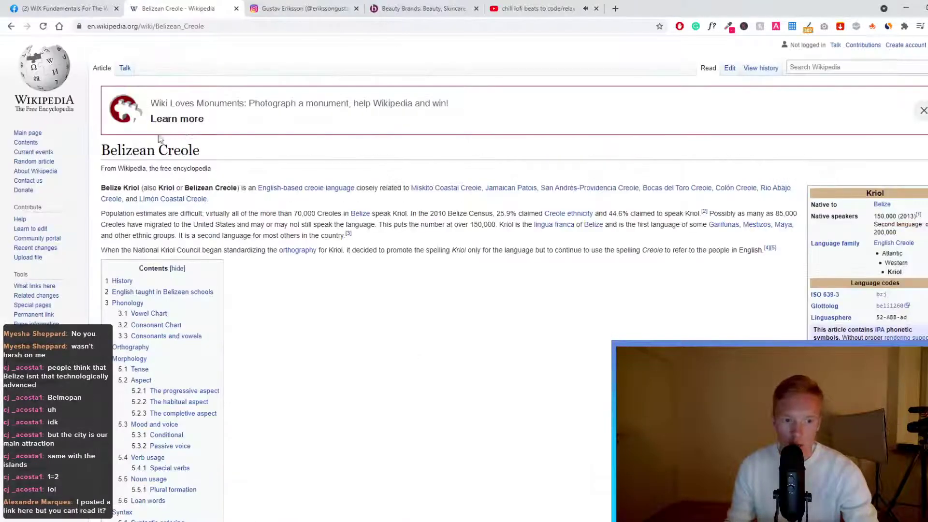
scroll(346, 141, "down", 4)
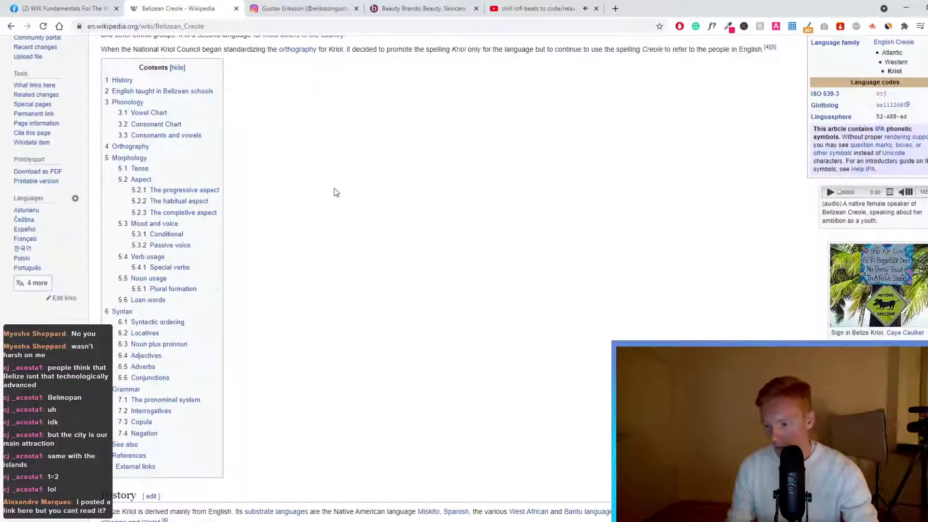
Leave the Belizean Creole article for the Belize search results and select the whole search query
scroll(335, 190, "up", 4)
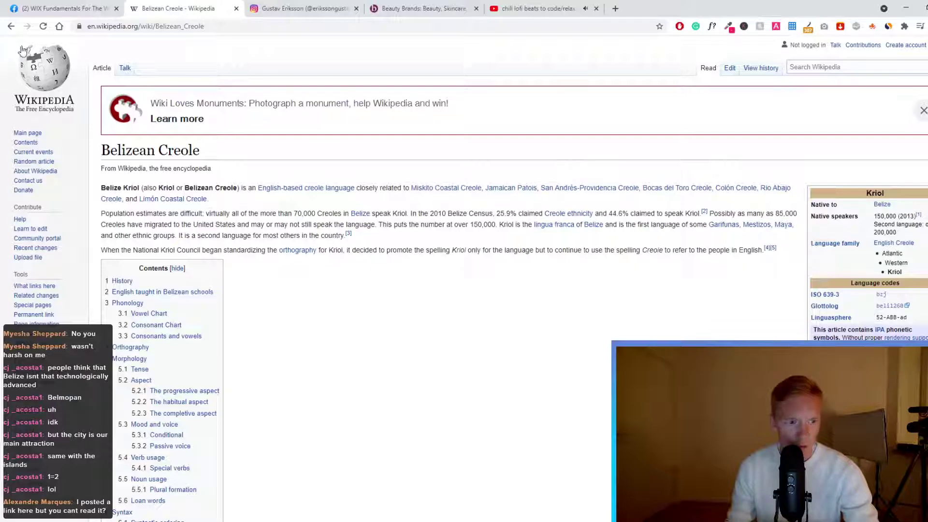
left_click(10, 26)
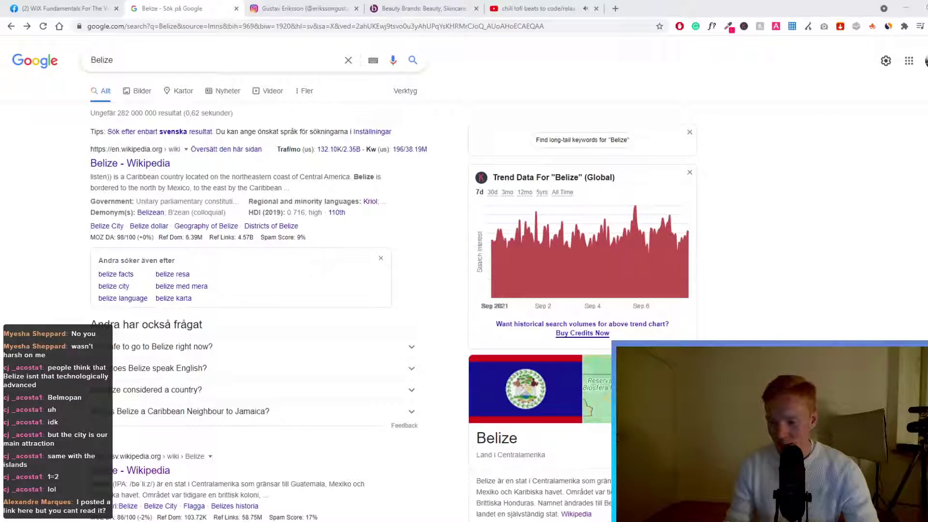
left_click(258, 58)
left_click_drag(263, 65, 72, 72)
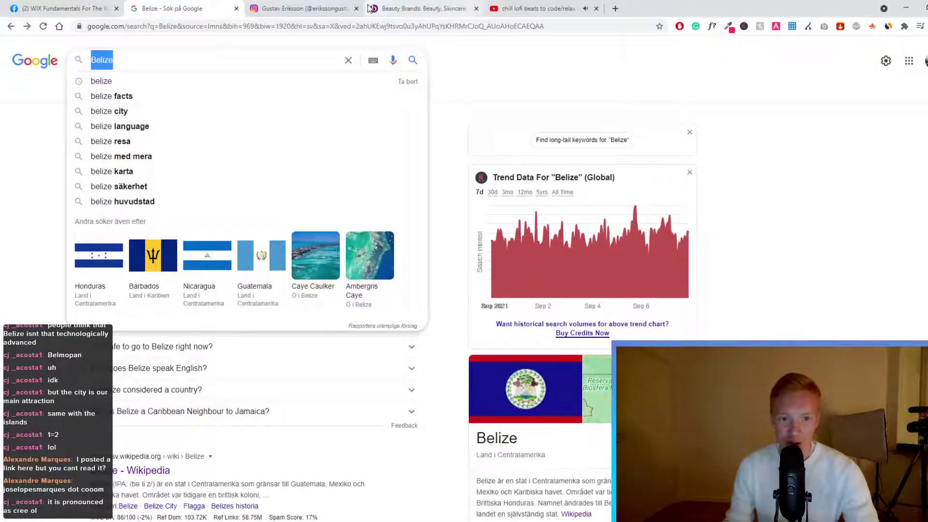
Search the web for joselopesmarques in place of the Beauty Brands page and open the store's website
left_click(403, 11)
left_click(385, 25)
type("joselopesmarques")
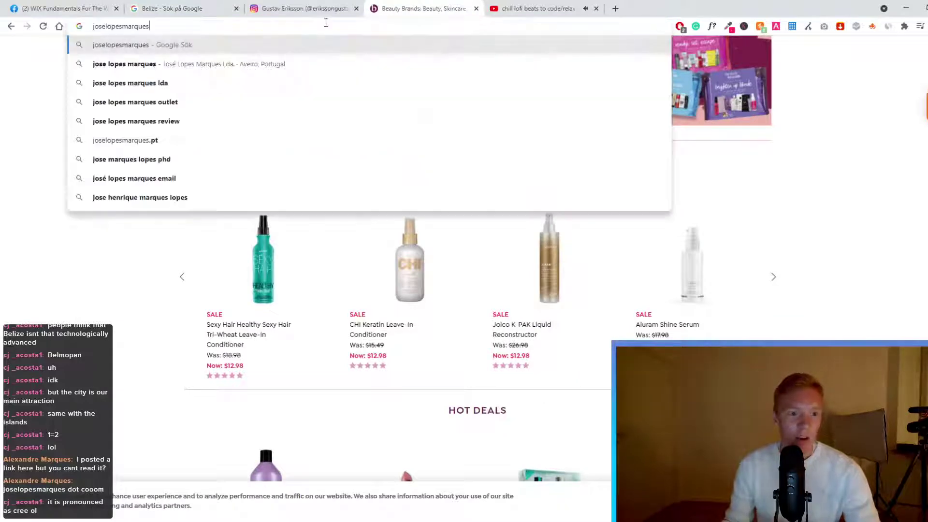
key("Return")
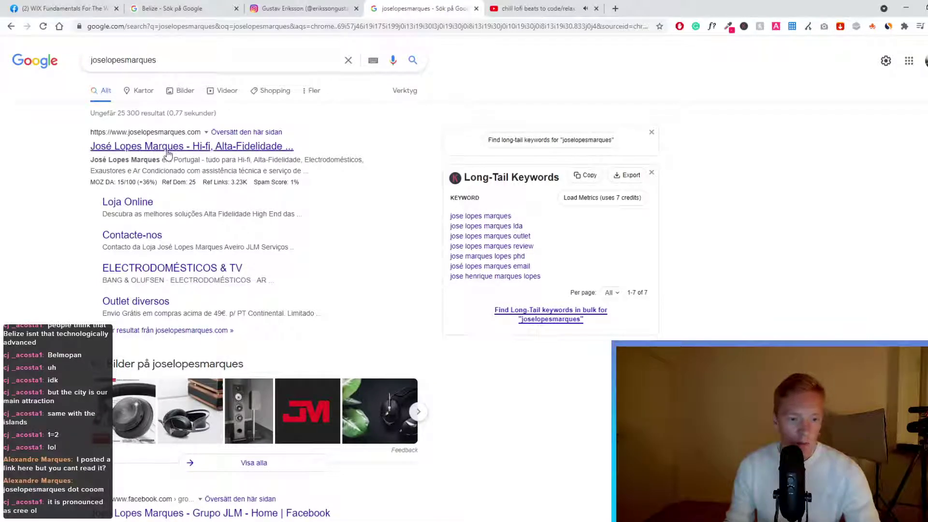
scroll(128, 153, "down", 2)
scroll(128, 154, "up", 2)
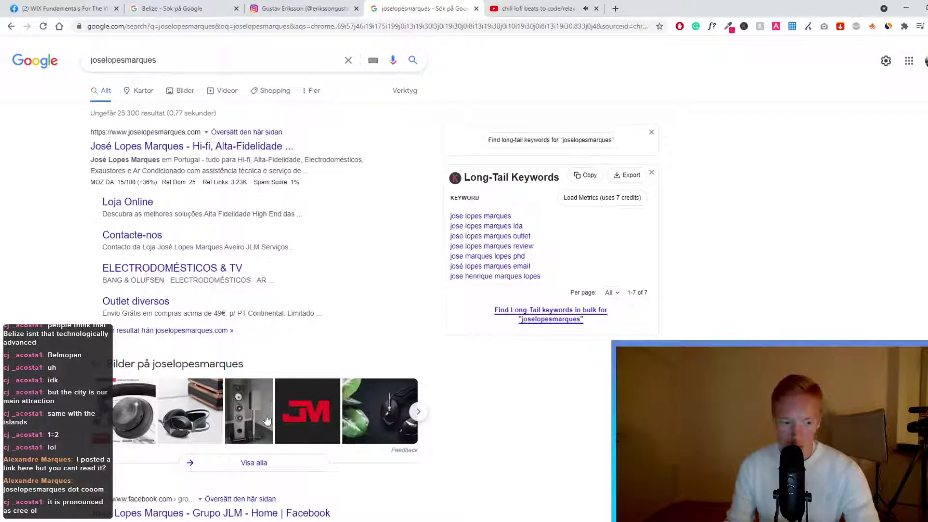
left_click(150, 147)
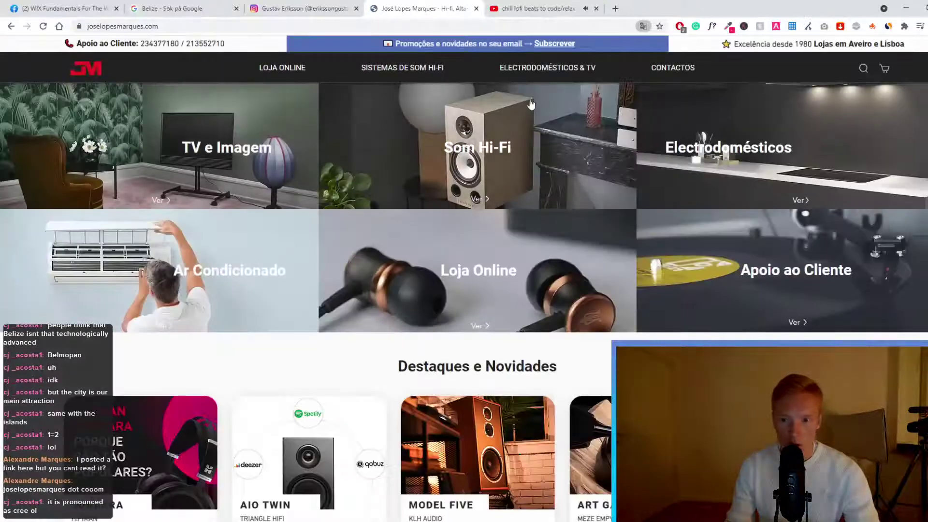
Review the store's home page from the category tiles and featured products down to the footer, and return to its header
scroll(676, 53, "down", 4)
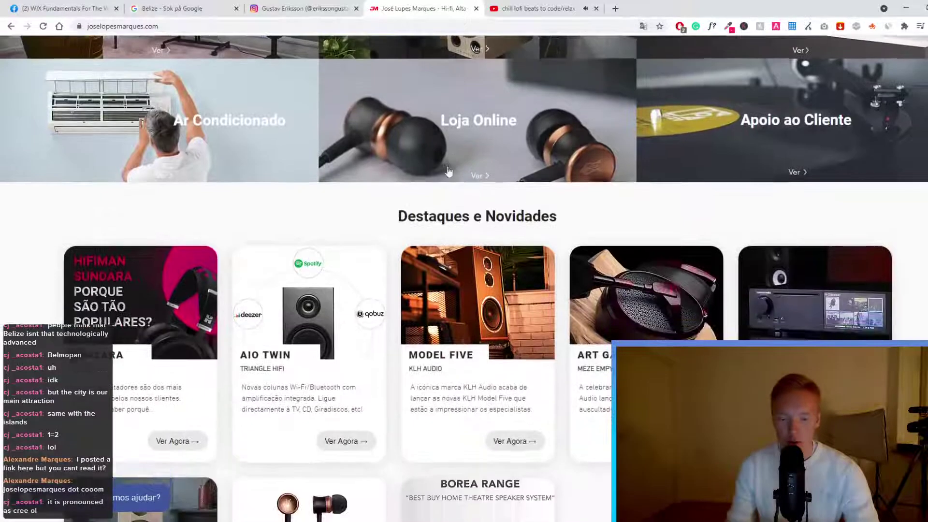
scroll(797, 55, "up", 4)
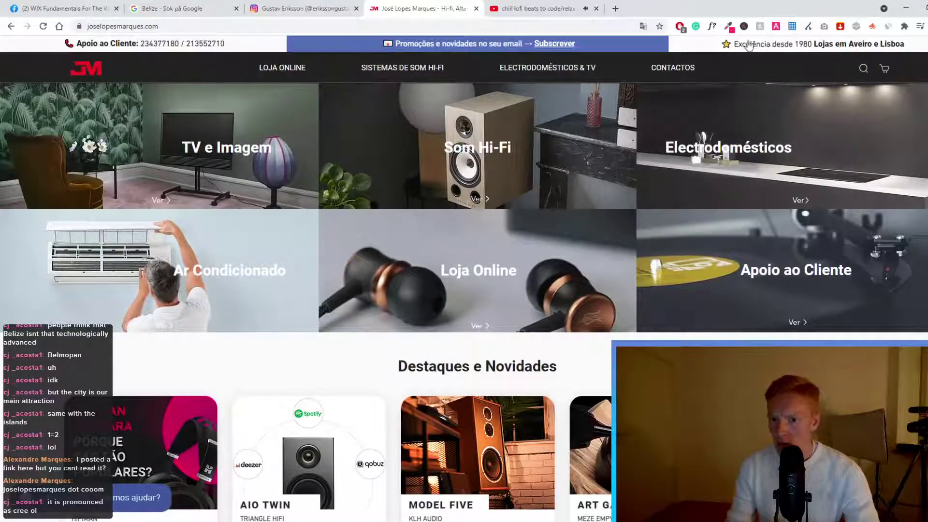
scroll(408, 52, "down", 20)
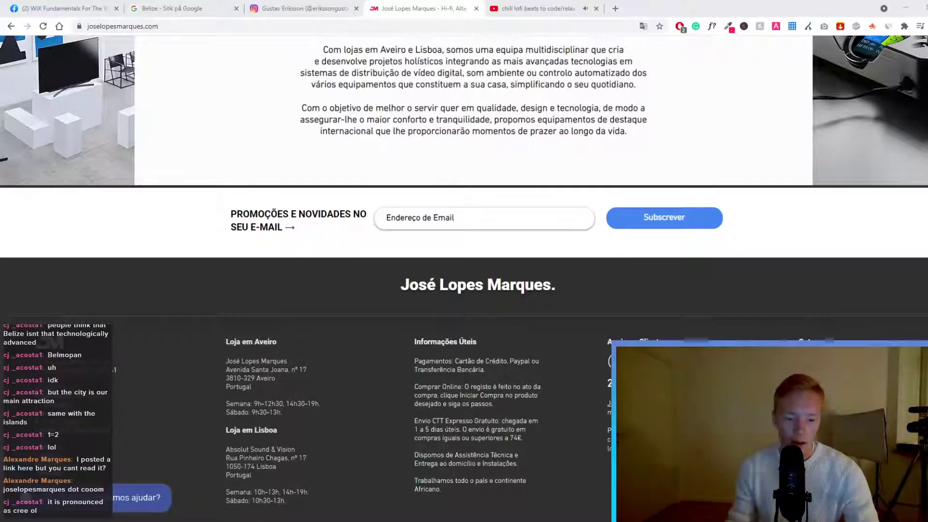
scroll(489, 302, "down", 2)
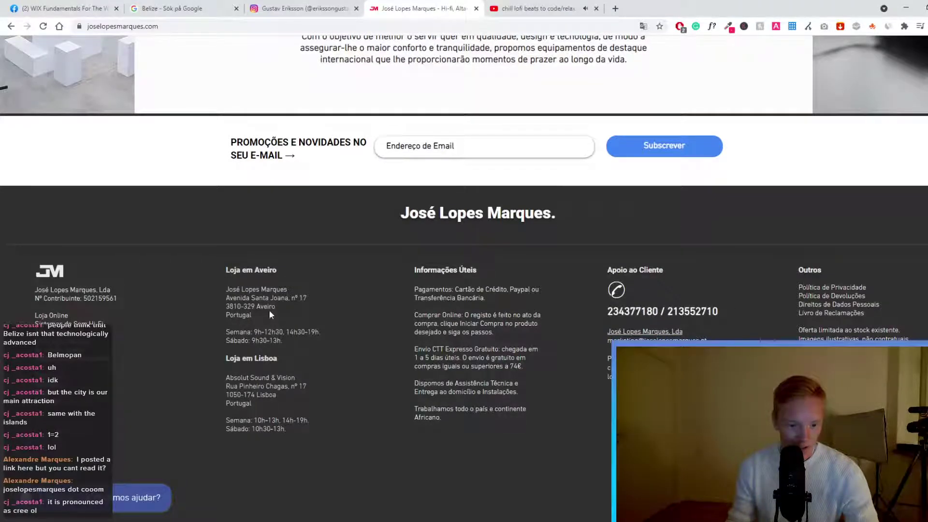
scroll(286, 306, "up", 20)
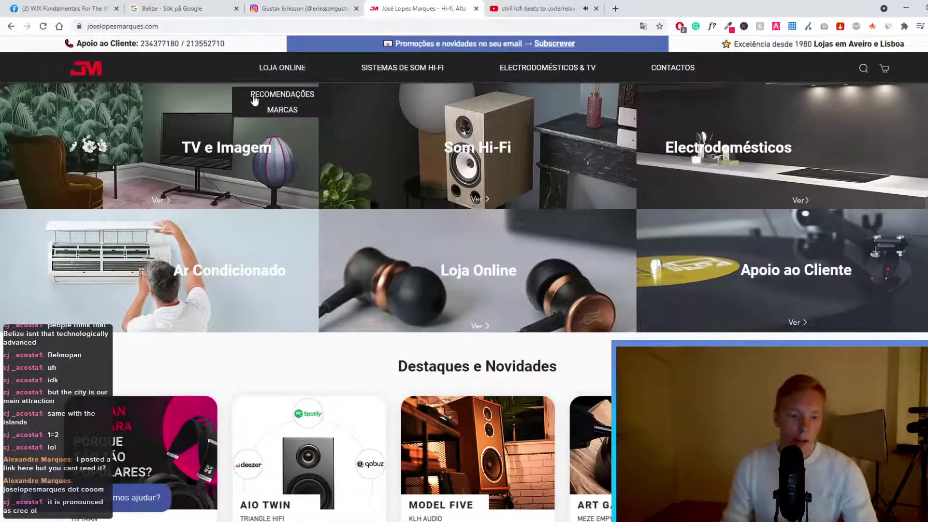
scroll(237, 145, "down", 2)
scroll(290, 159, "up", 2)
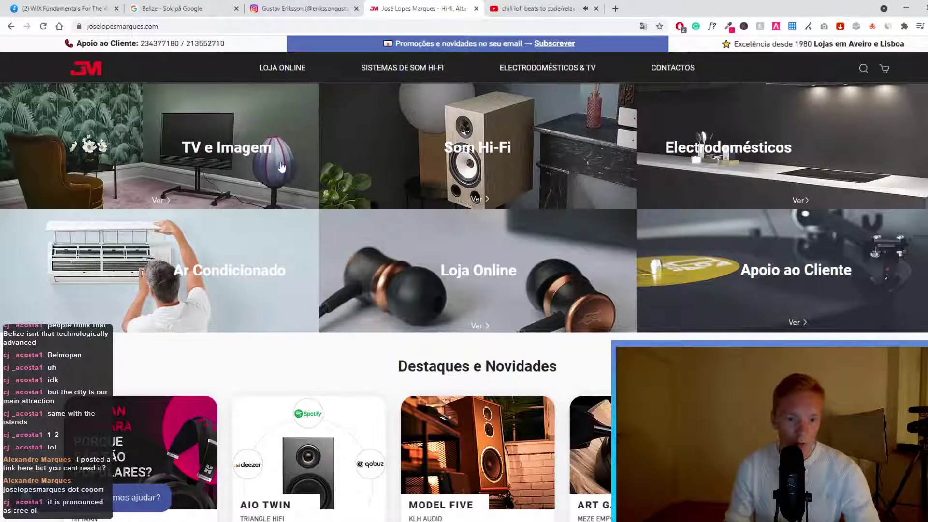
Translate the store's page from Portuguese to English and skim its categories and Highlights and News section
left_click(643, 26)
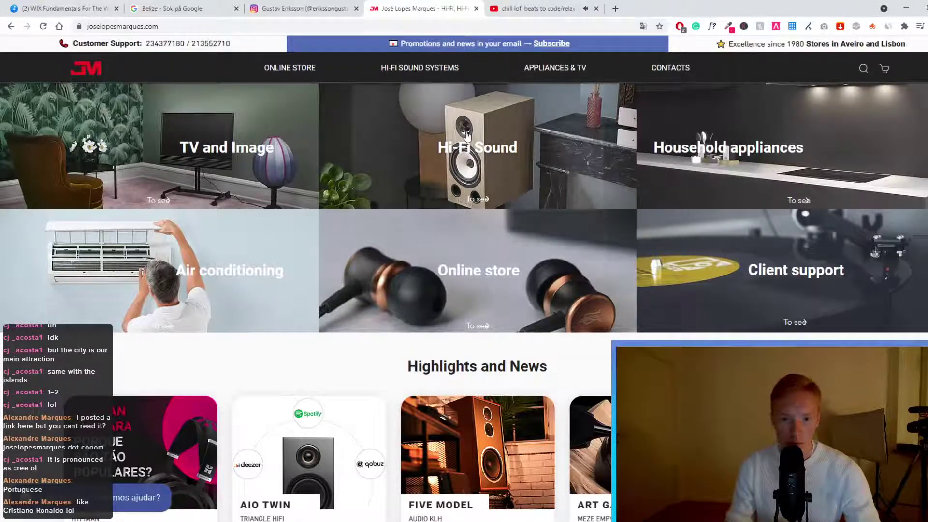
scroll(232, 159, "down", 4)
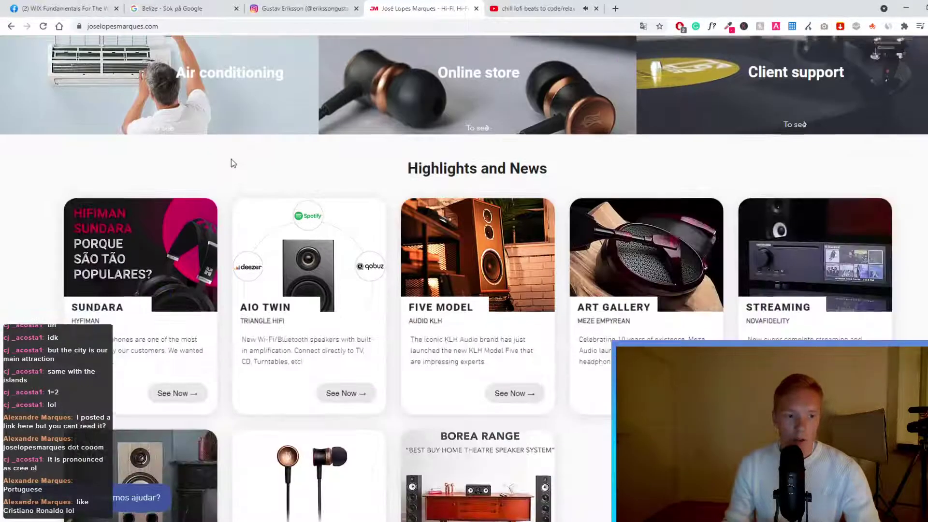
scroll(232, 159, "up", 4)
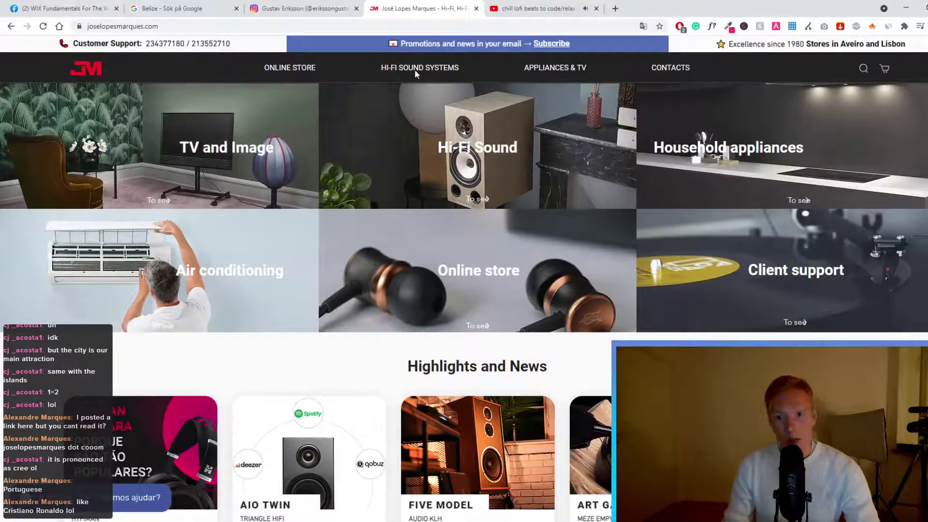
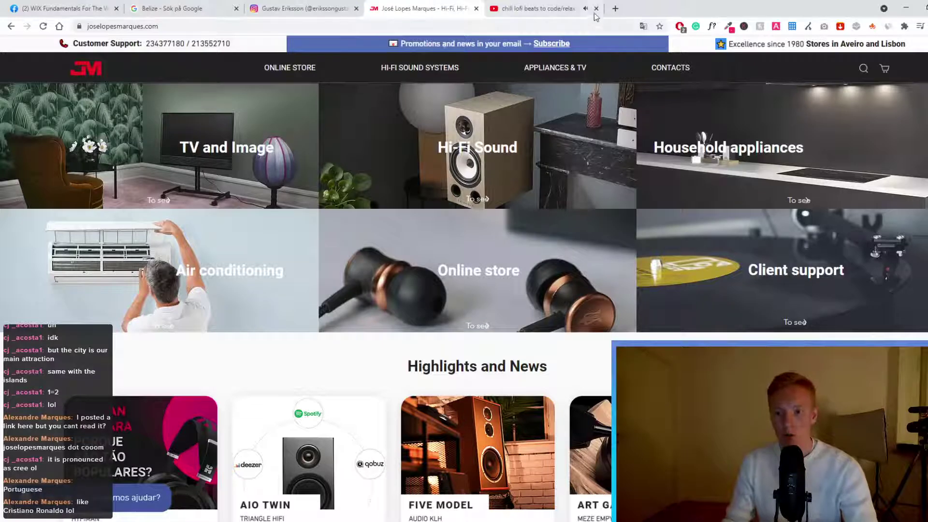
Search for freepik in a new tab and open the Freepik website
left_click(615, 8)
type("freepi")
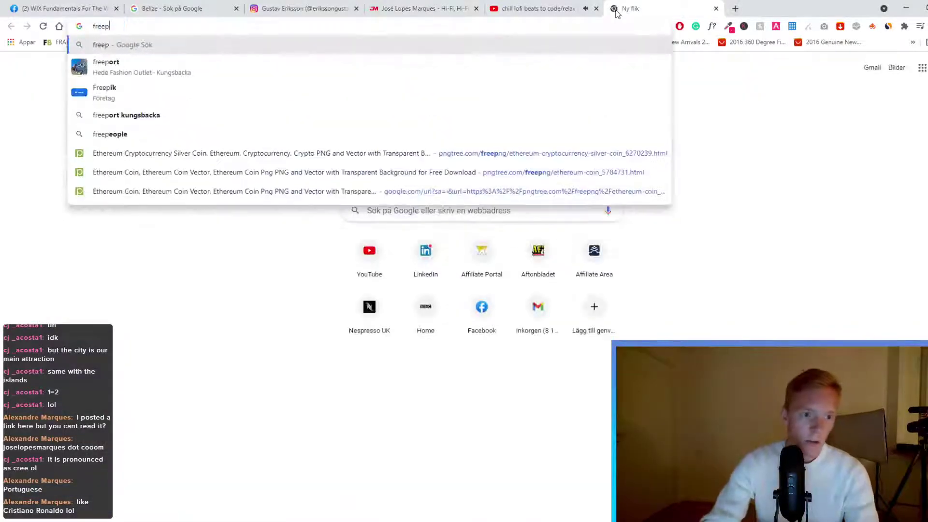
key("Down")
key("Down")
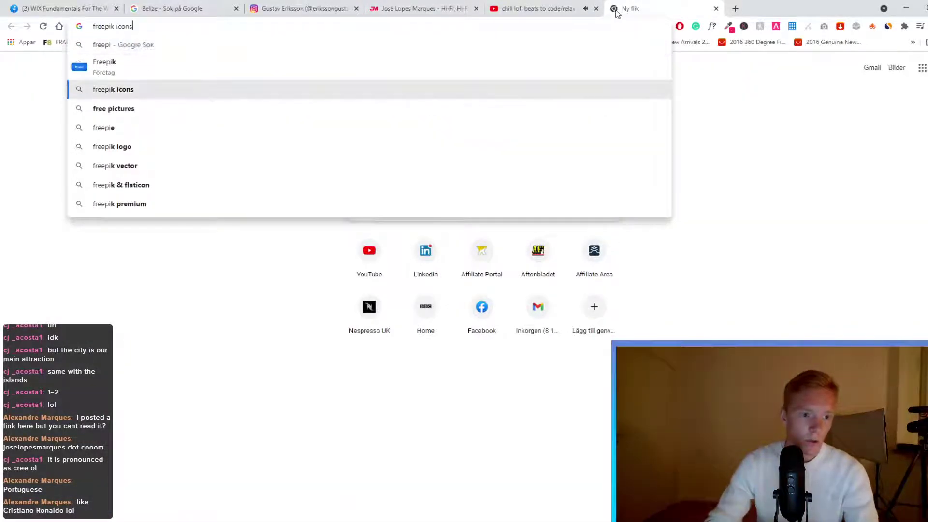
key("Return")
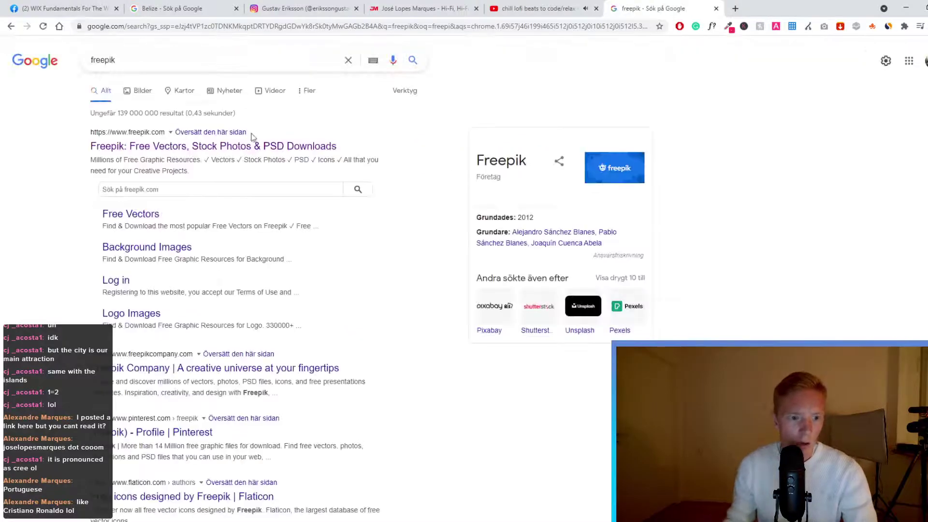
left_click(256, 146)
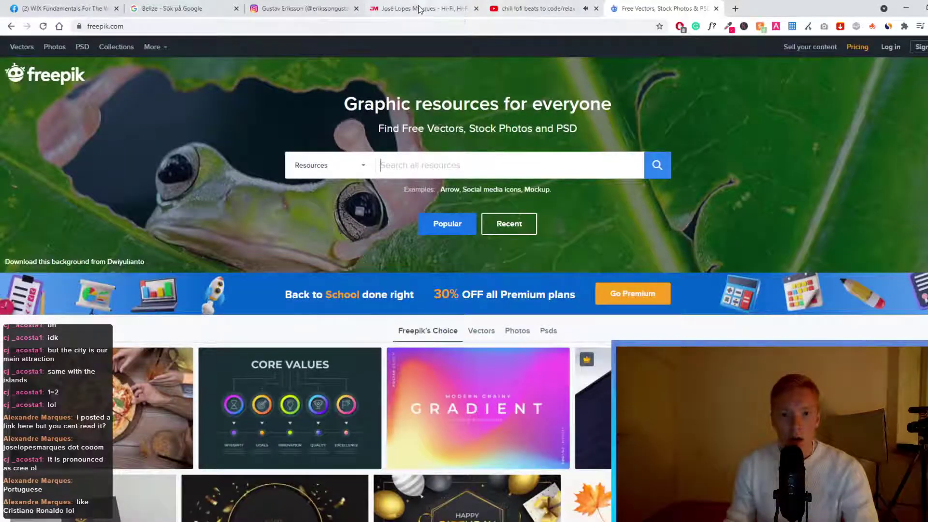
Examine the star emoji in the store's header bar, alternating between the store's page and Freepik, and end on Freepik
left_click(463, 12)
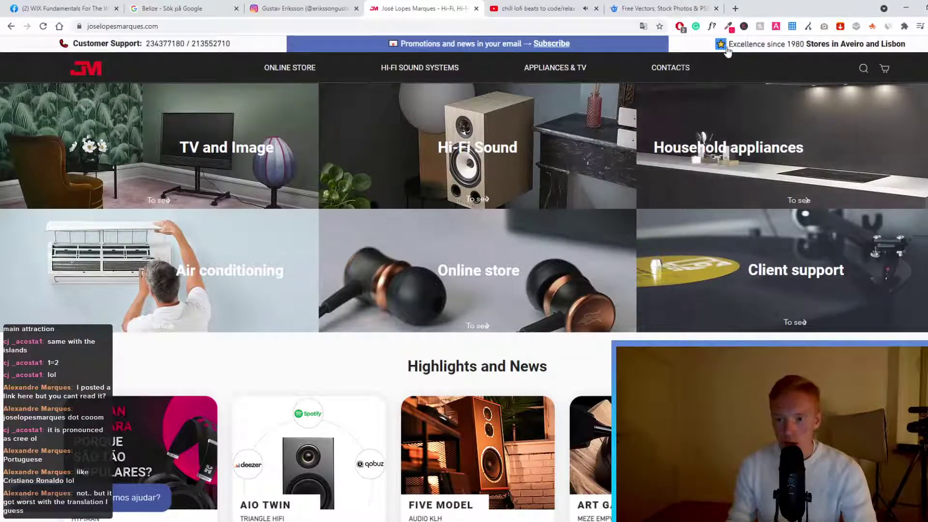
left_click(653, 10)
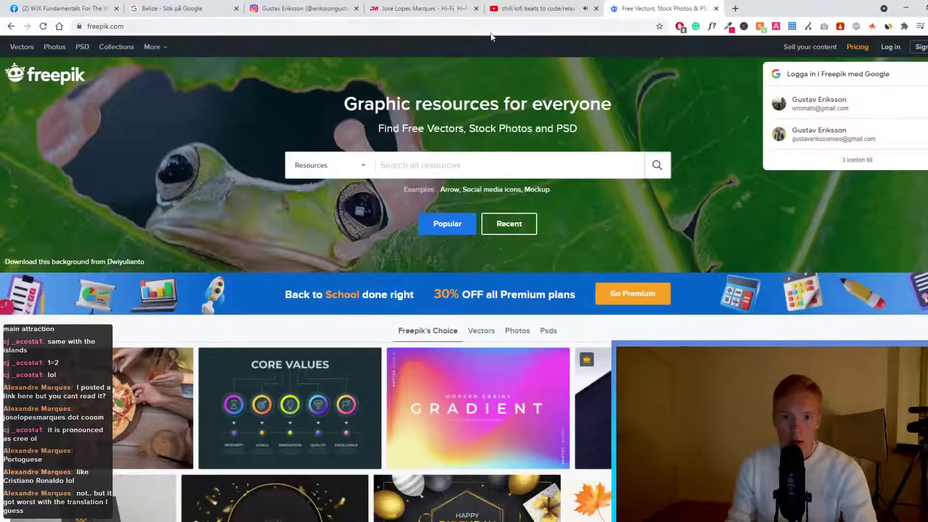
left_click(437, 14)
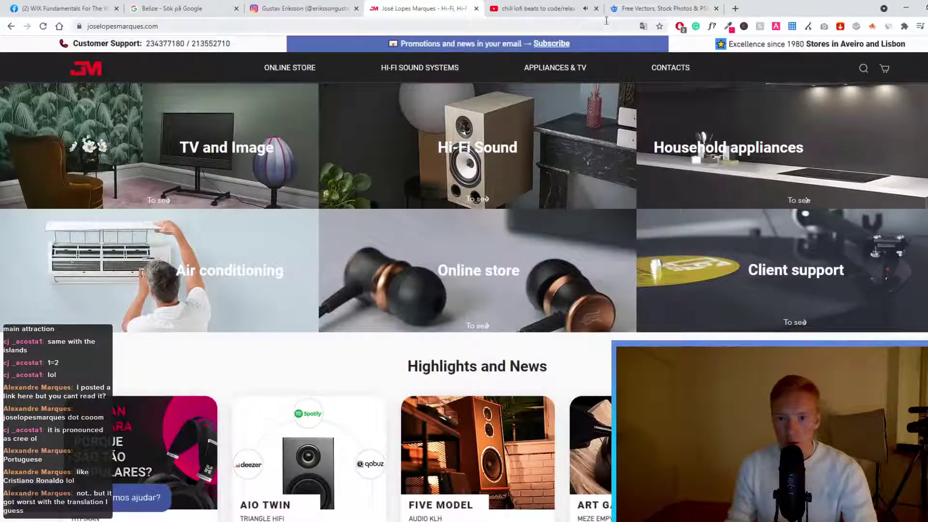
left_click(649, 14)
left_click(430, 11)
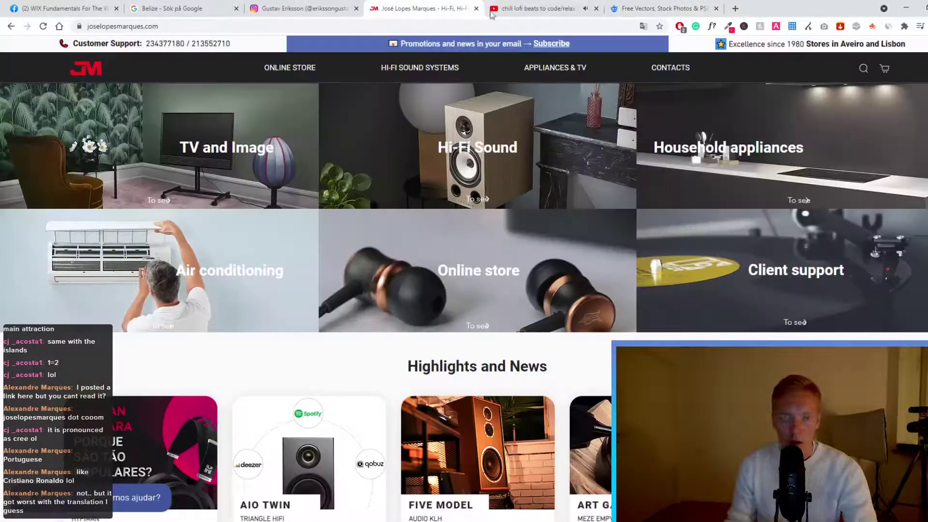
left_click(632, 11)
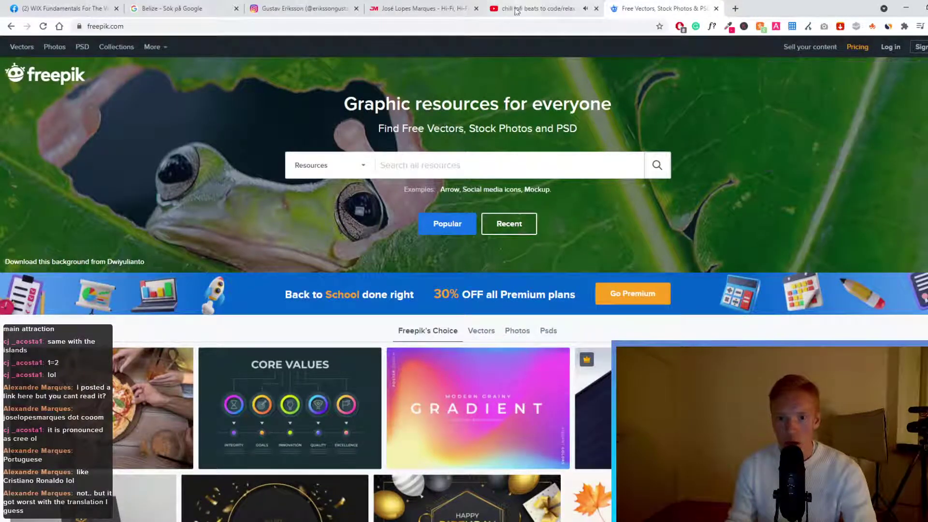
left_click(435, 10)
left_click(683, 5)
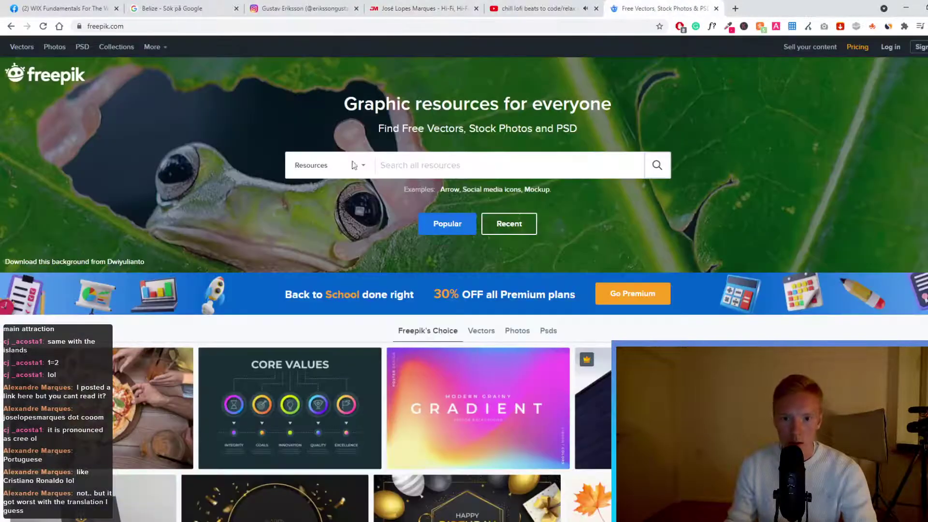
Search Freepik's resources for star and browse the resulting graphics
left_click(415, 164)
type("star")
key("Return")
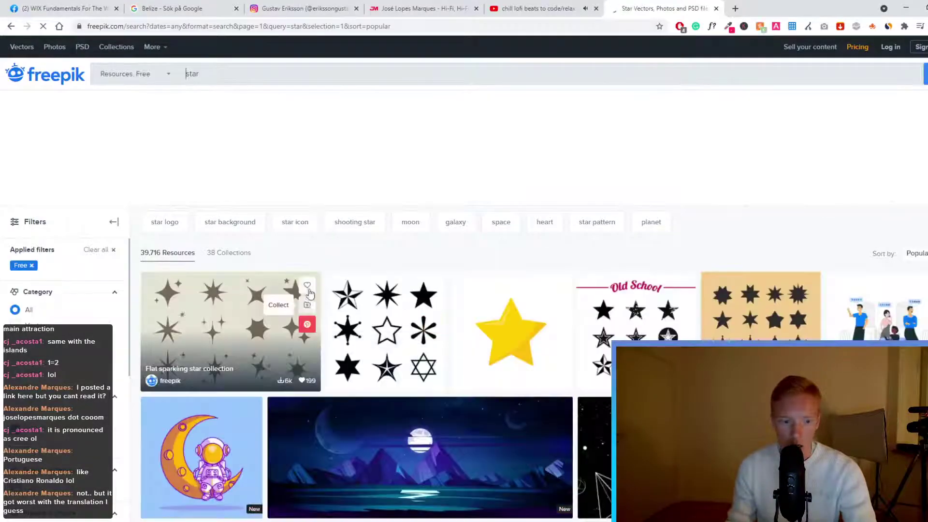
scroll(213, 231, "down", 15)
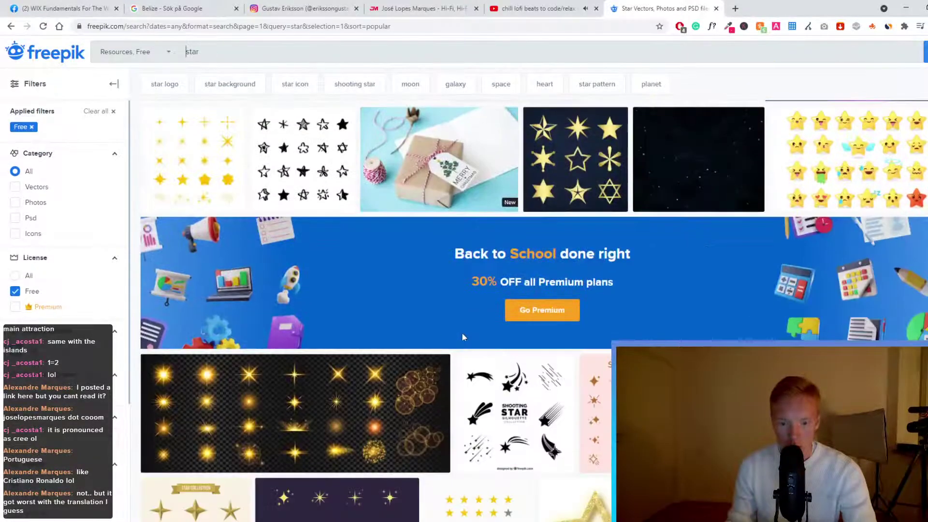
scroll(453, 333, "down", 10)
scroll(401, 324, "up", 15)
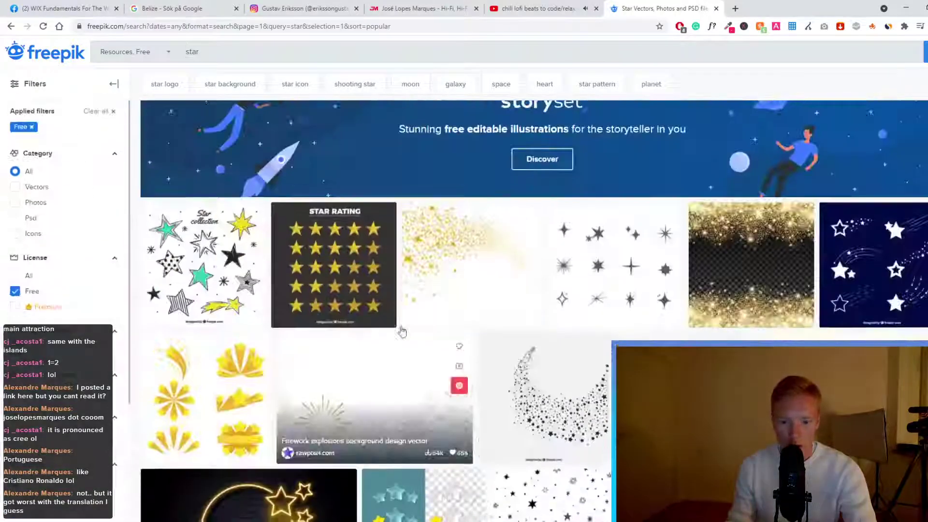
scroll(401, 310, "up", 10)
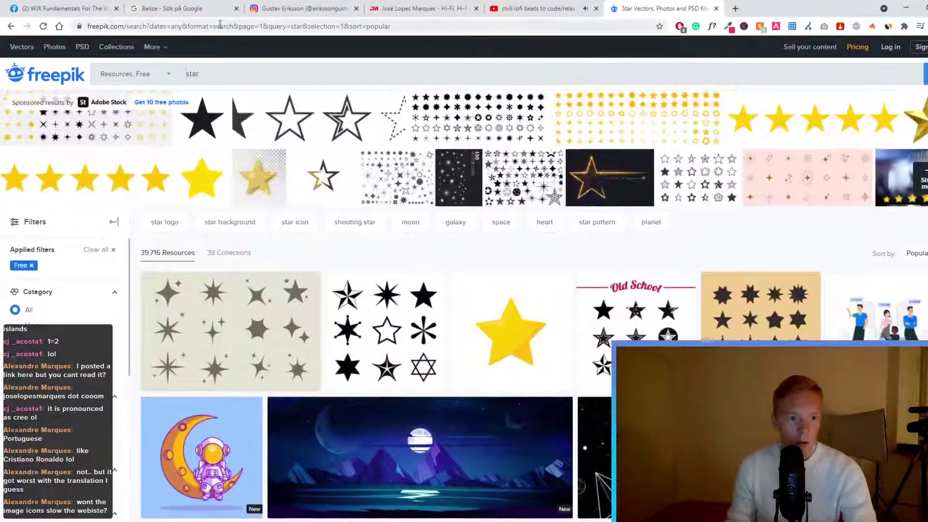
Look up free icons from the address bar, open the suggested Flaticon site and dismiss its Google sign-in prompt
left_click(220, 26)
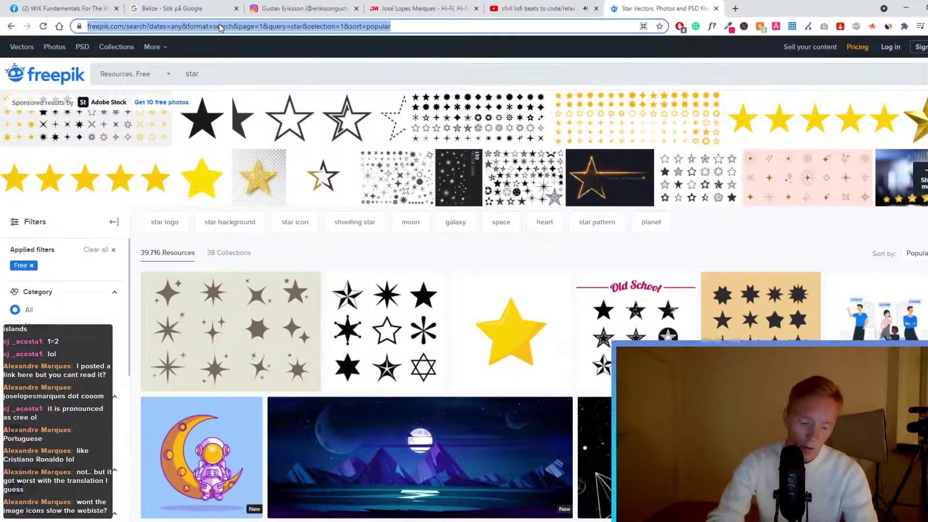
type("free icons")
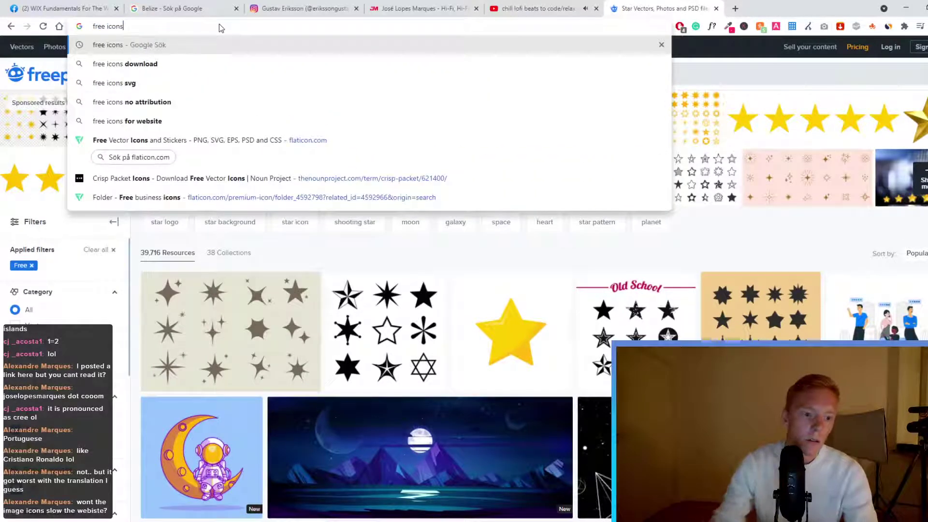
left_click(272, 143)
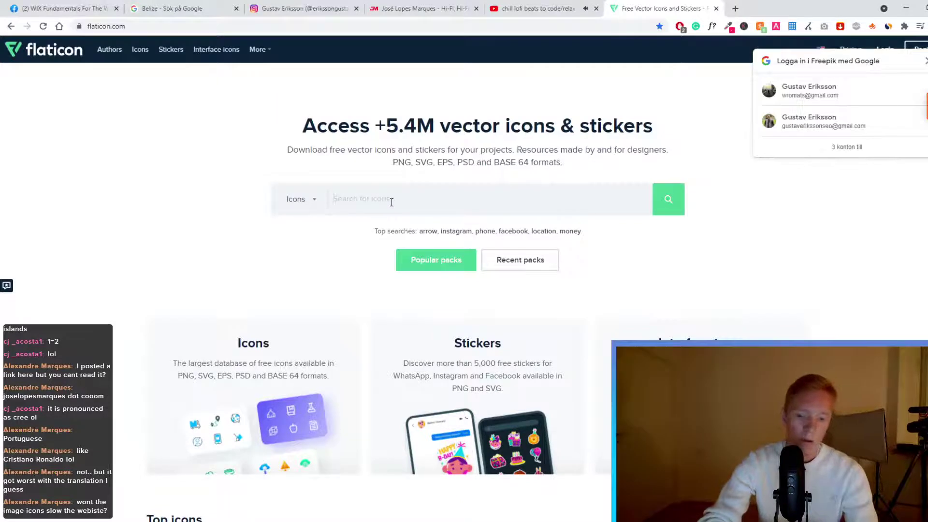
left_click(926, 61)
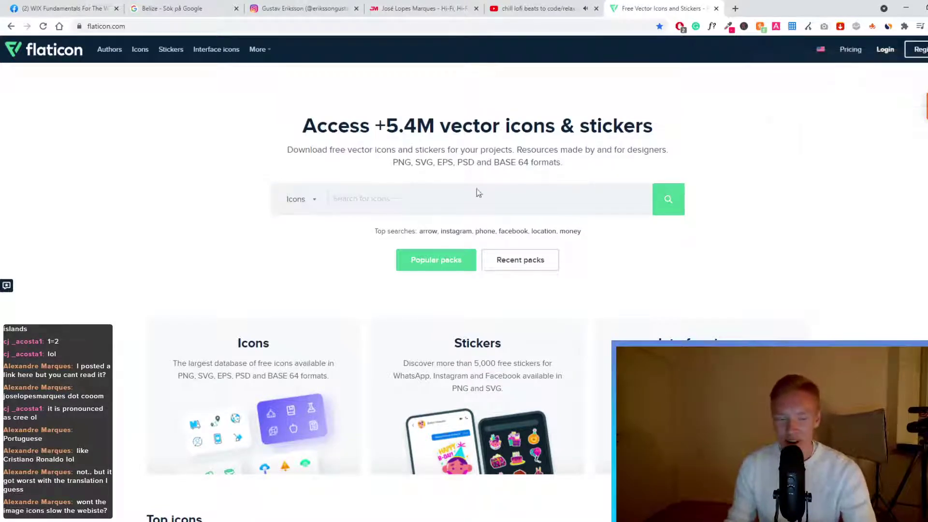
Search Flaticon for "stars" icons and browse the resulting designs
type("star")
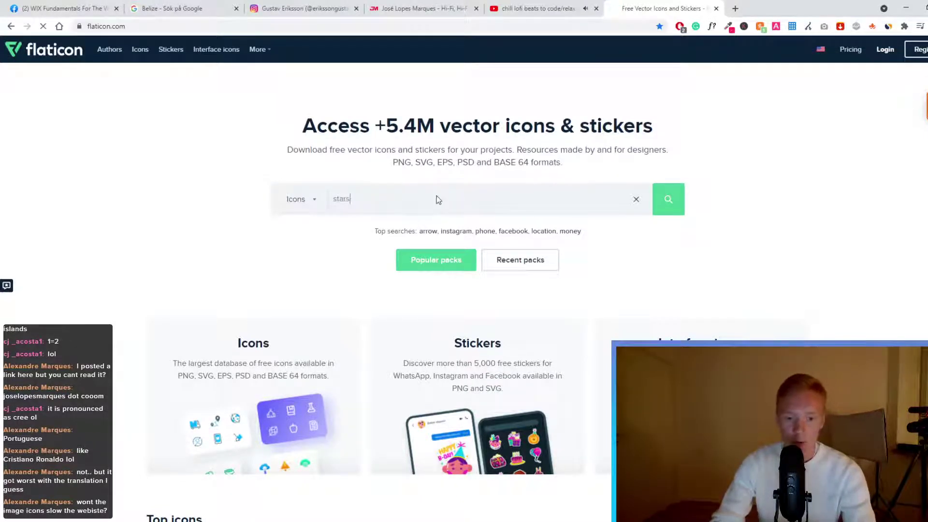
type("s")
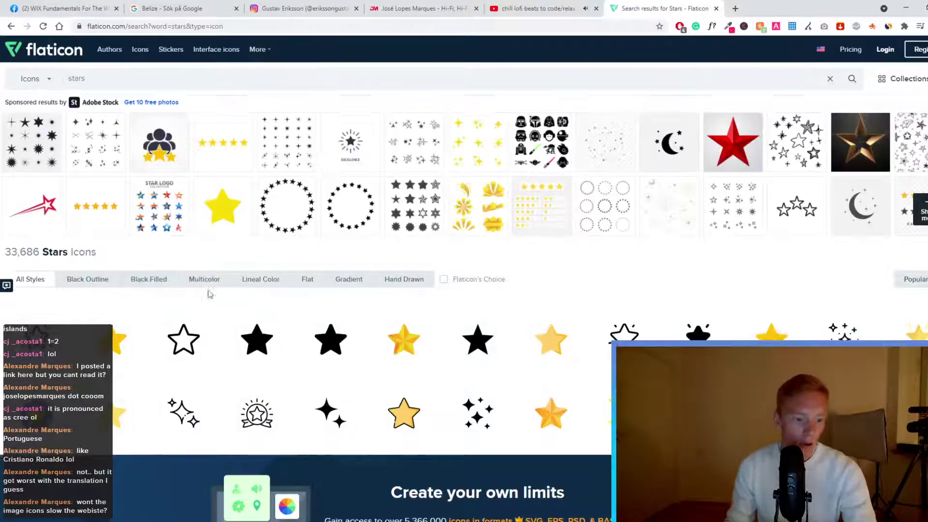
scroll(209, 293, "down", 3)
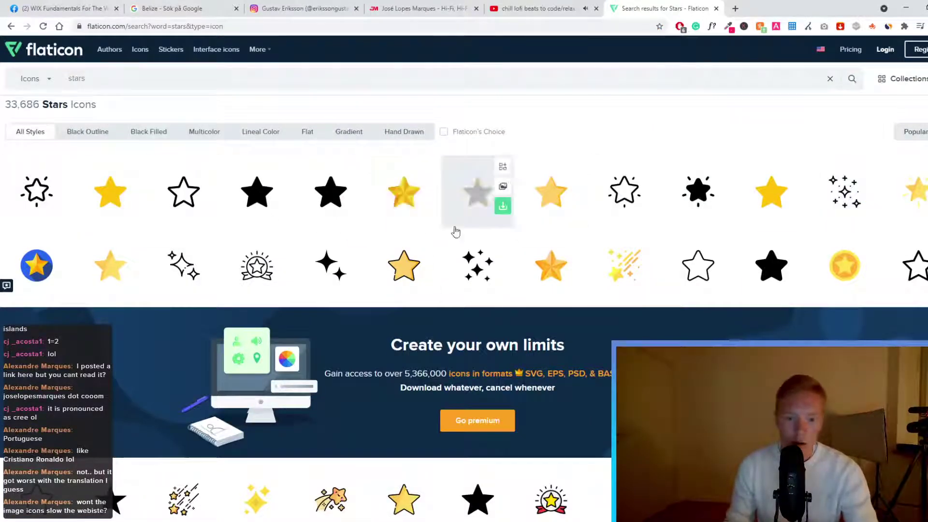
scroll(317, 232, "down", 7)
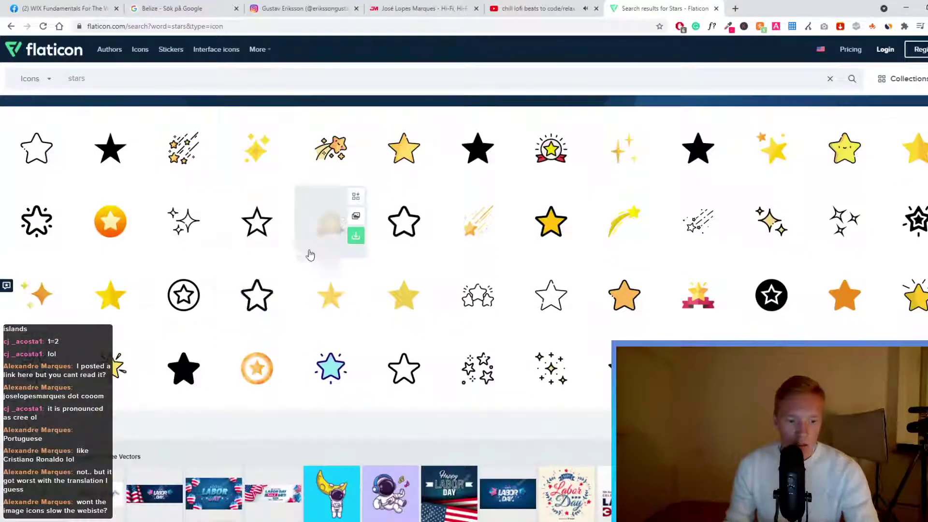
scroll(310, 255, "up", 10)
Go back to the José Lopes Marques store's page, checking Flaticon once more, and examine its navigation menu and category tiles
left_click(420, 8)
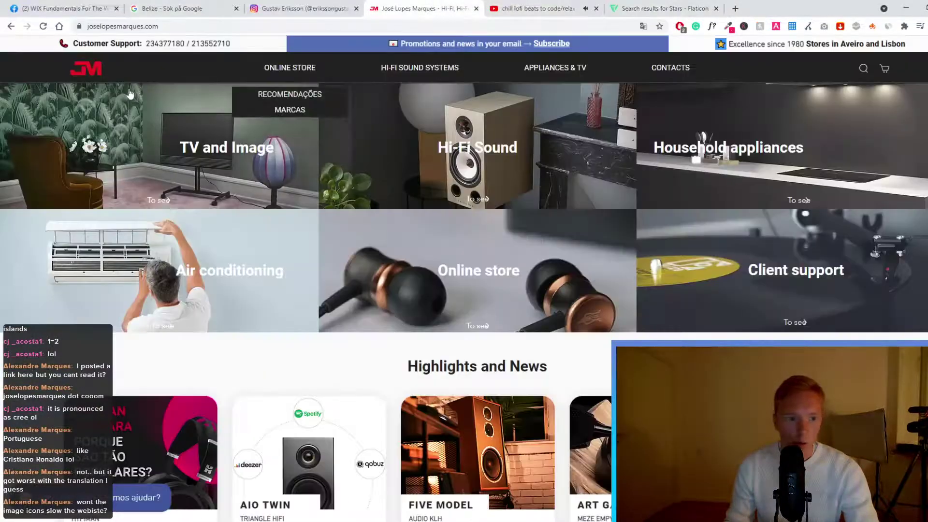
left_click(625, 12)
left_click(425, 13)
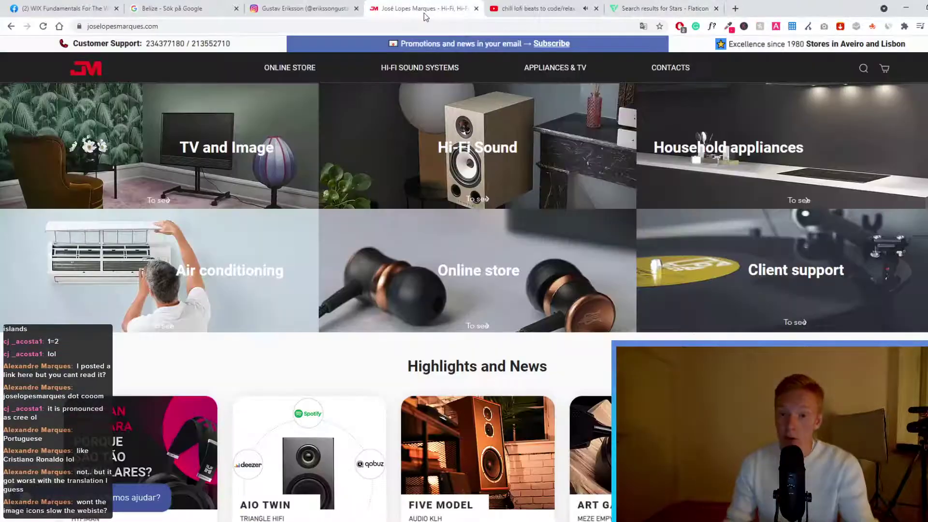
mouse_move(428, 67)
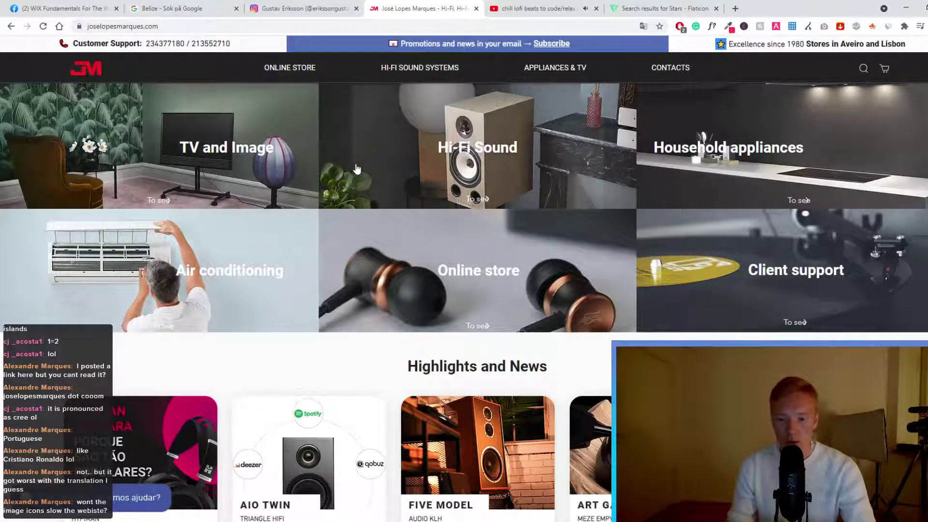
scroll(343, 170, "down", 1)
scroll(379, 148, "down", 2)
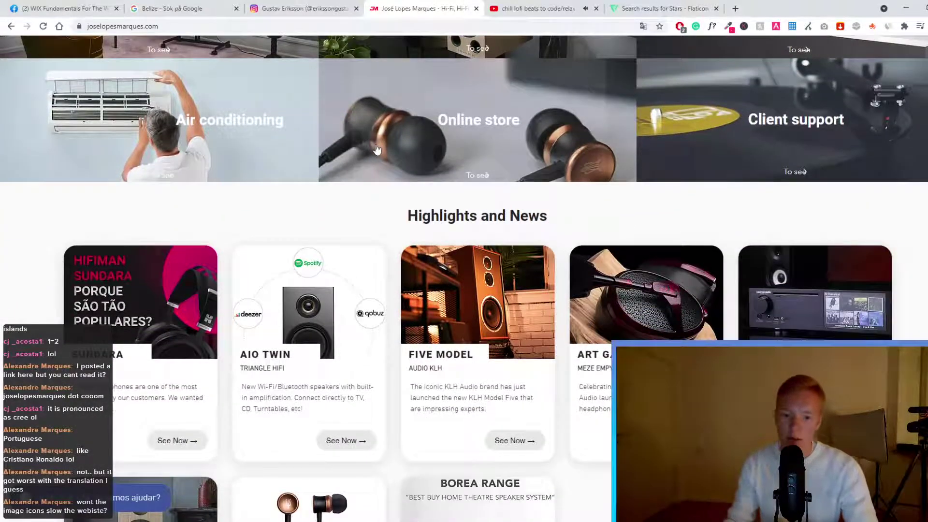
scroll(375, 158, "up", 3)
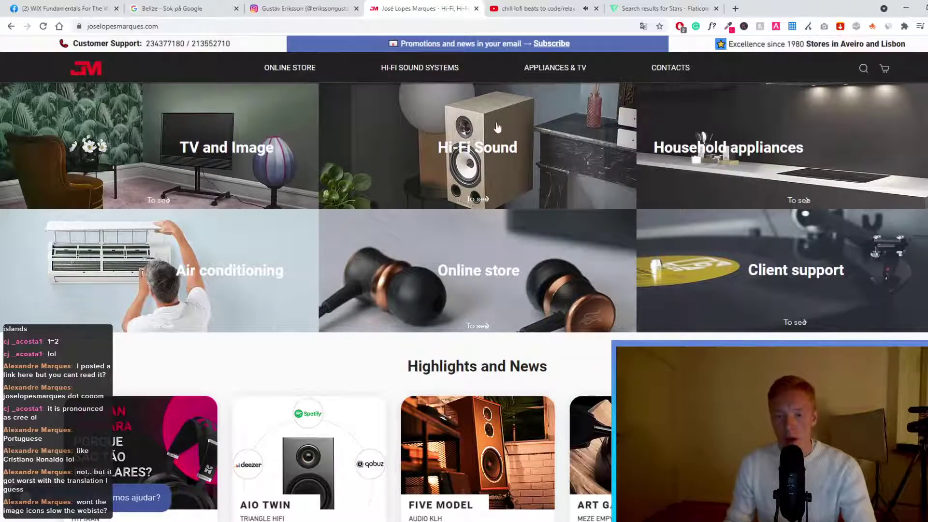
Examine the store's home page from the category tiles through Highlights and News to the About Us section, ending back at the tiles
scroll(497, 127, "down", 5)
scroll(477, 146, "down", 4)
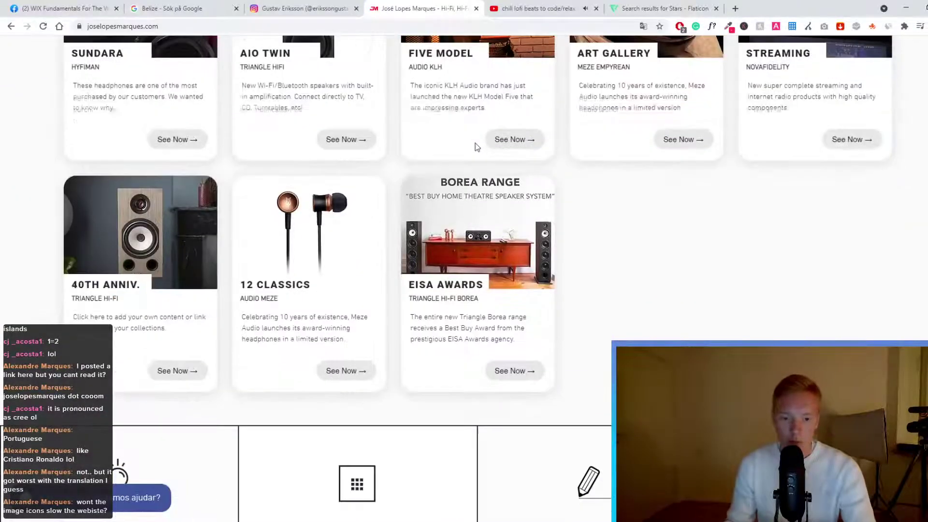
scroll(476, 146, "down", 8)
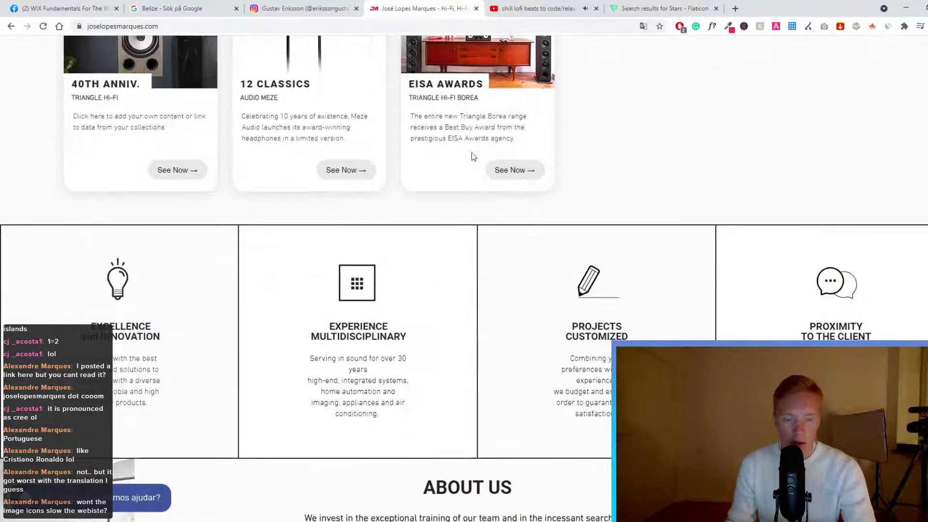
scroll(478, 164, "up", 15)
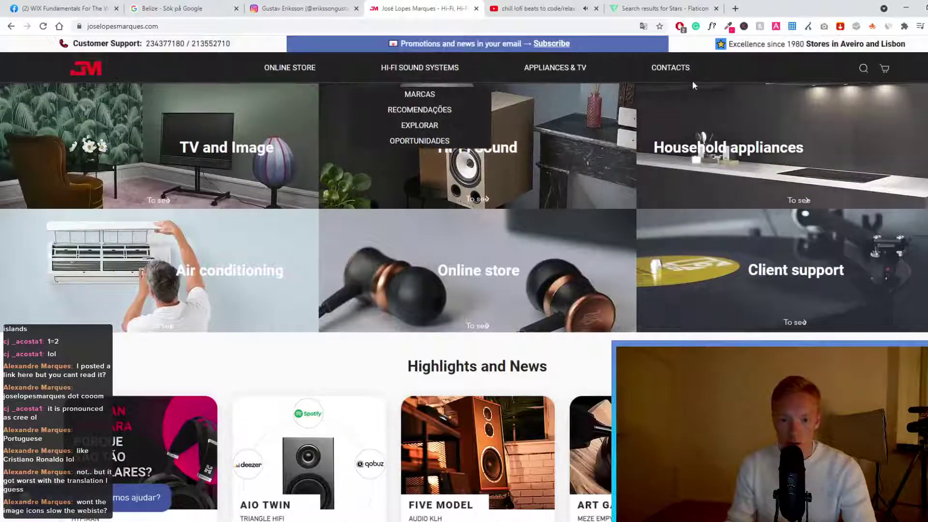
mouse_move(246, 84)
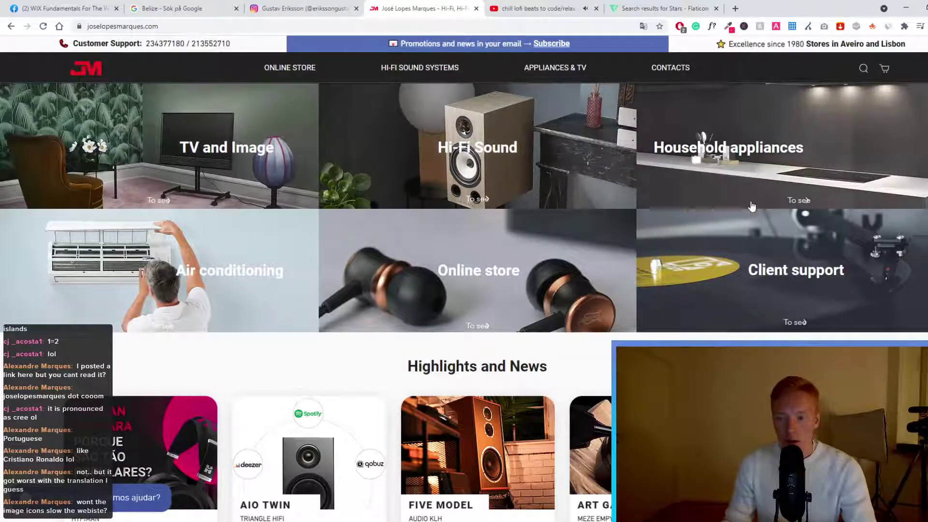
scroll(435, 241, "down", 1)
scroll(440, 251, "up", 1)
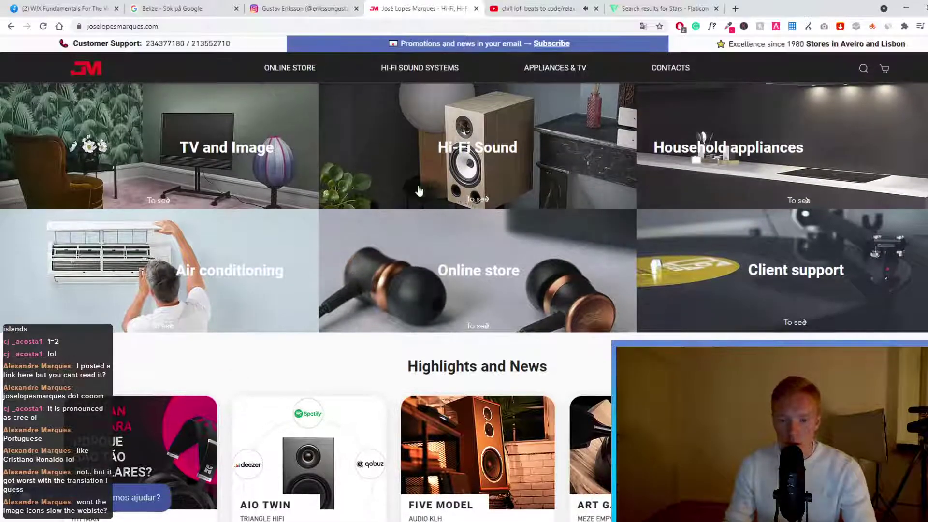
scroll(420, 193, "down", 3)
scroll(623, 182, "up", 3)
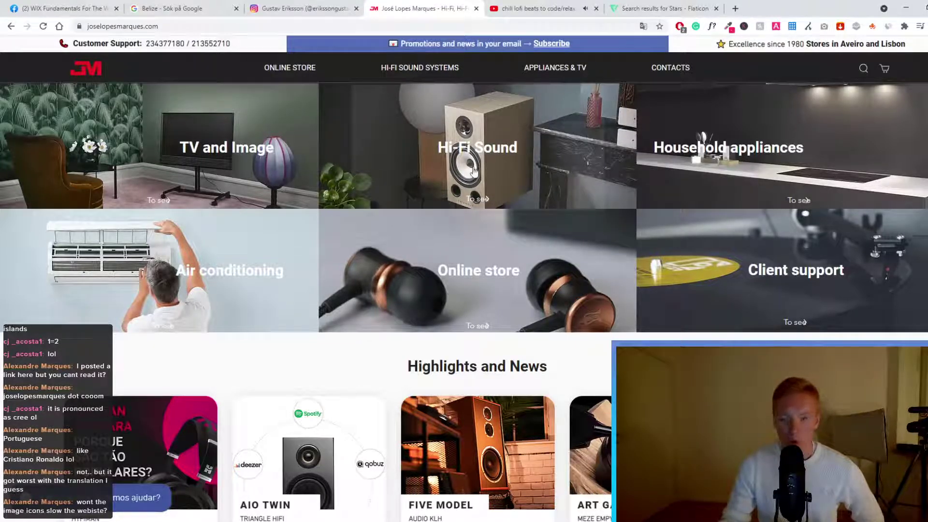
Search for currys in a new tab and open the Currys PC World site, accepting all cookies and dismissing the coupon pop-up
left_click(734, 10)
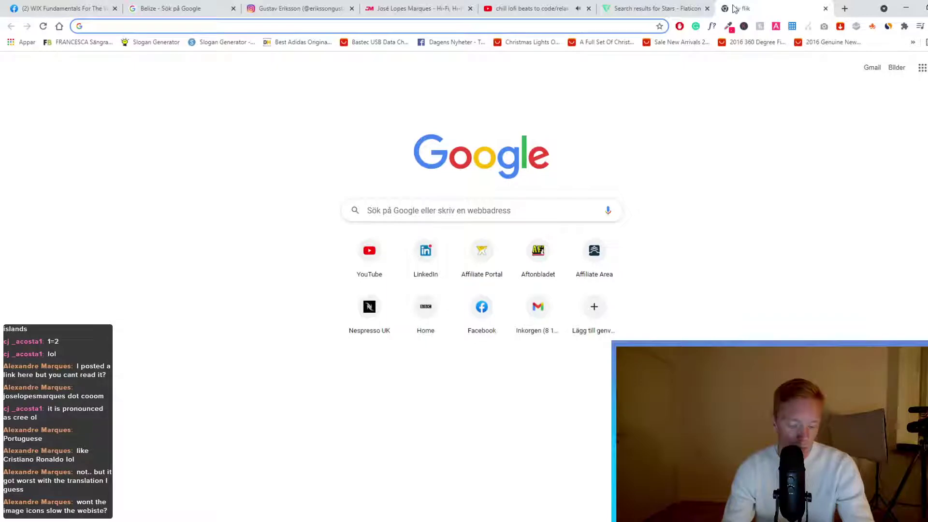
type("currys")
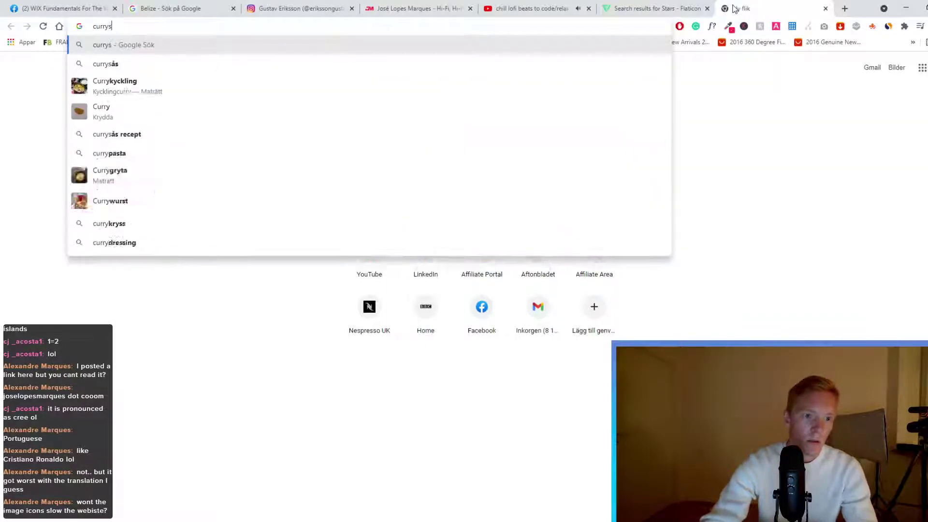
key("Return")
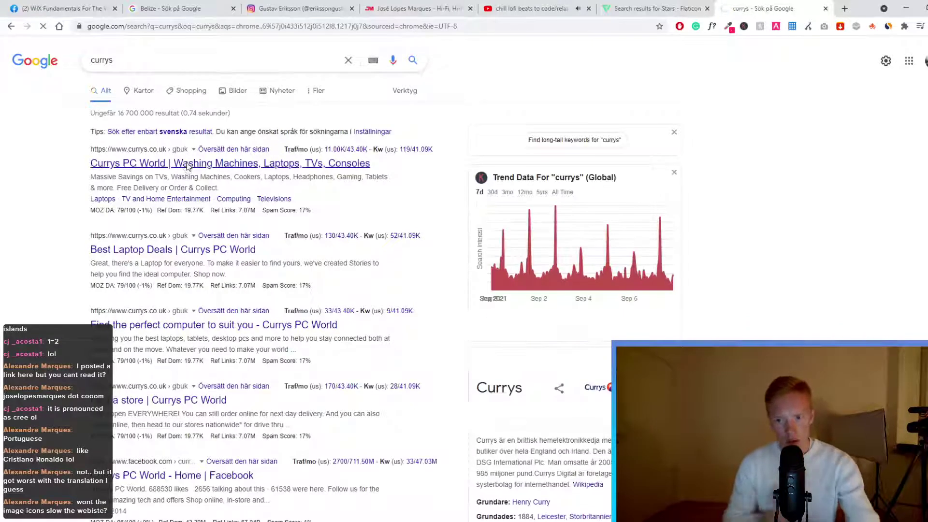
left_click(186, 165)
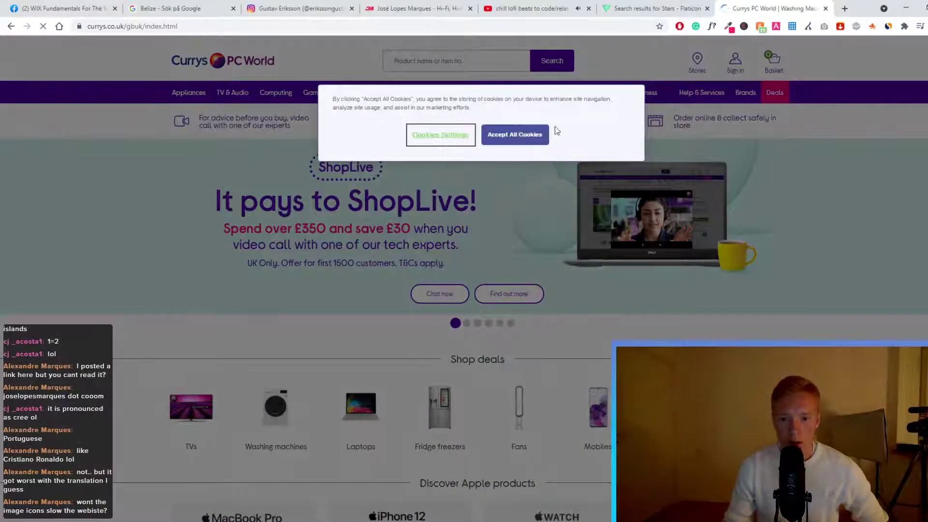
left_click(537, 134)
scroll(453, 216, "down", 2)
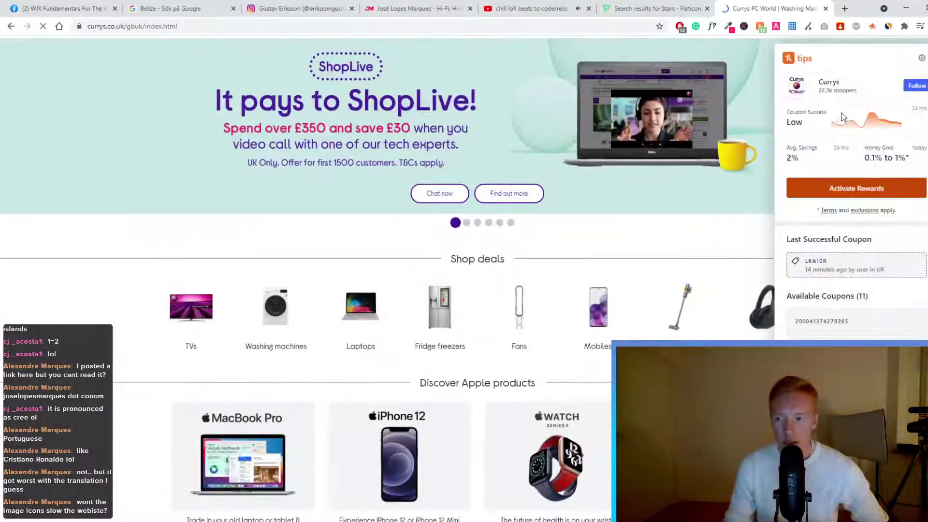
scroll(855, 123, "up", 2)
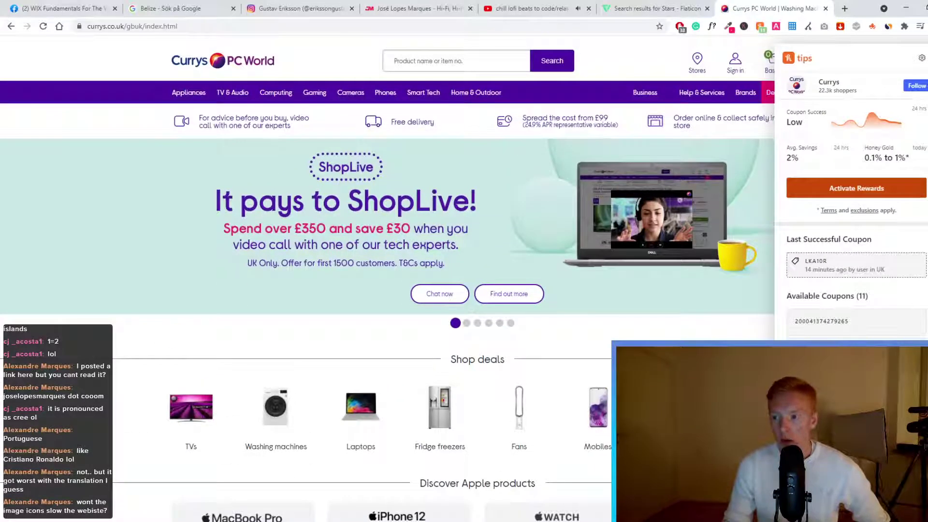
left_click(922, 83)
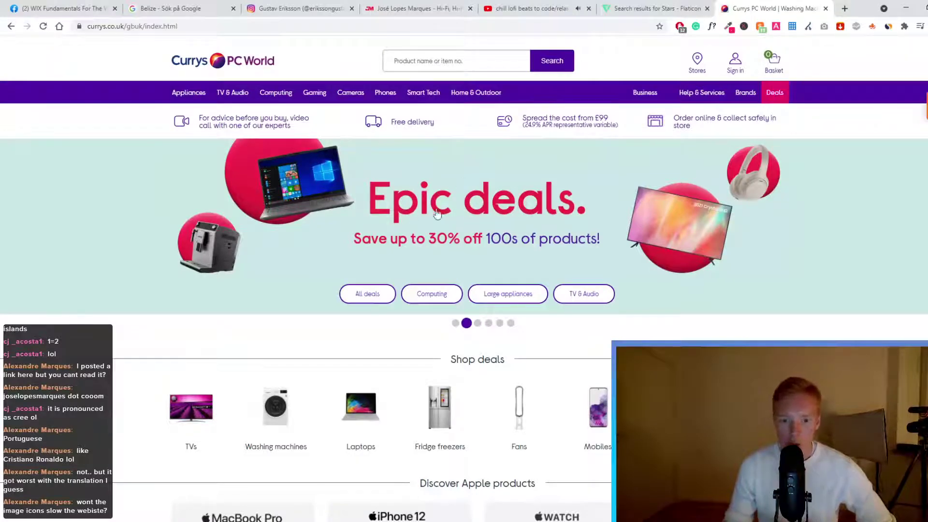
Look through the first four promotional banners in the Currys home page carousel, returning to the ShopLive banner
left_click(454, 322)
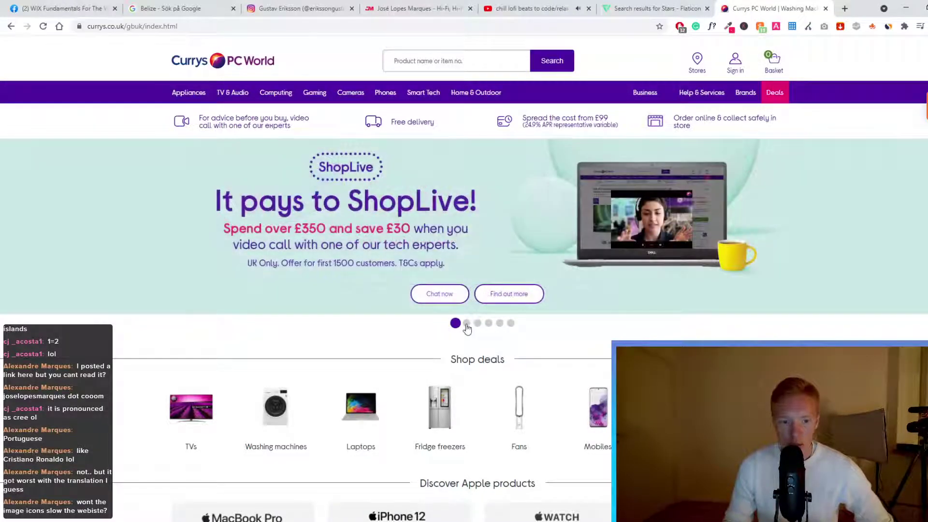
left_click(466, 323)
left_click(477, 322)
left_click(489, 323)
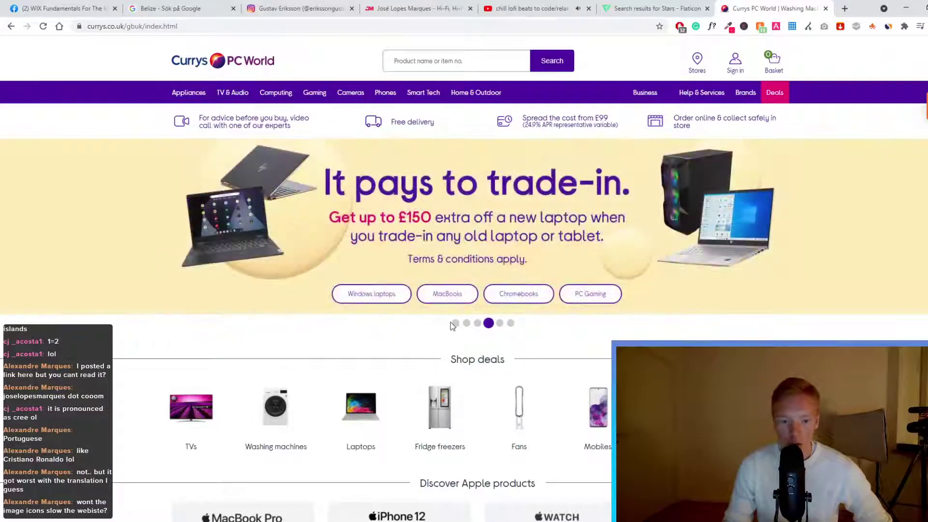
left_click(455, 322)
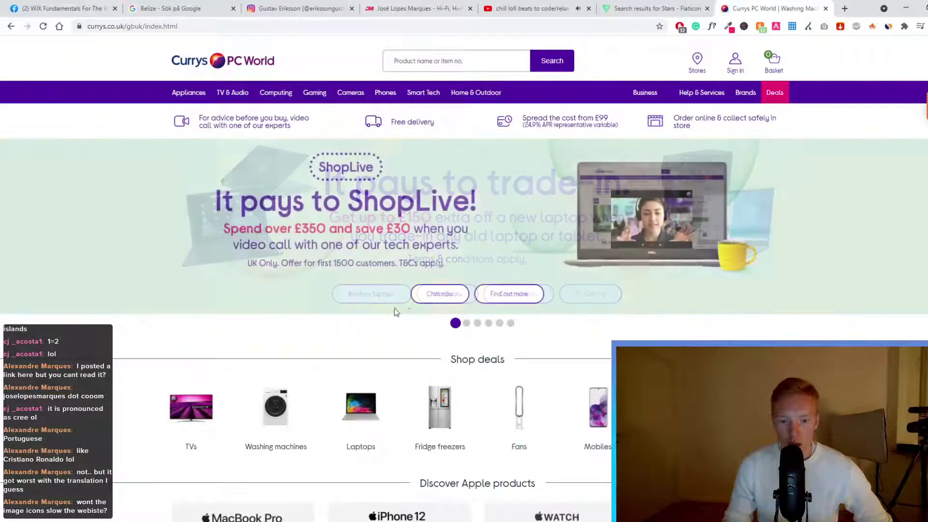
Compare the store's category tiles with the Currys promotional banners, alternating between both sites and ending on the store's page
left_click(410, 8)
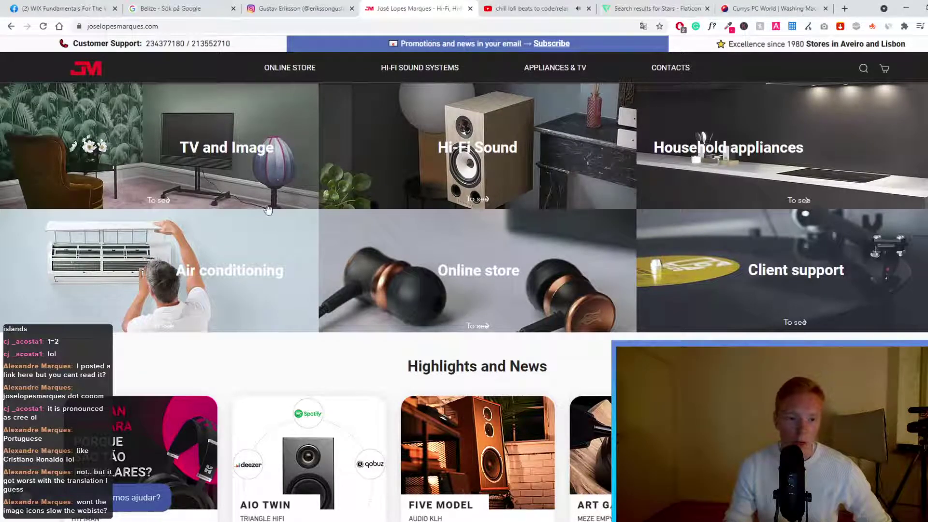
left_click(772, 8)
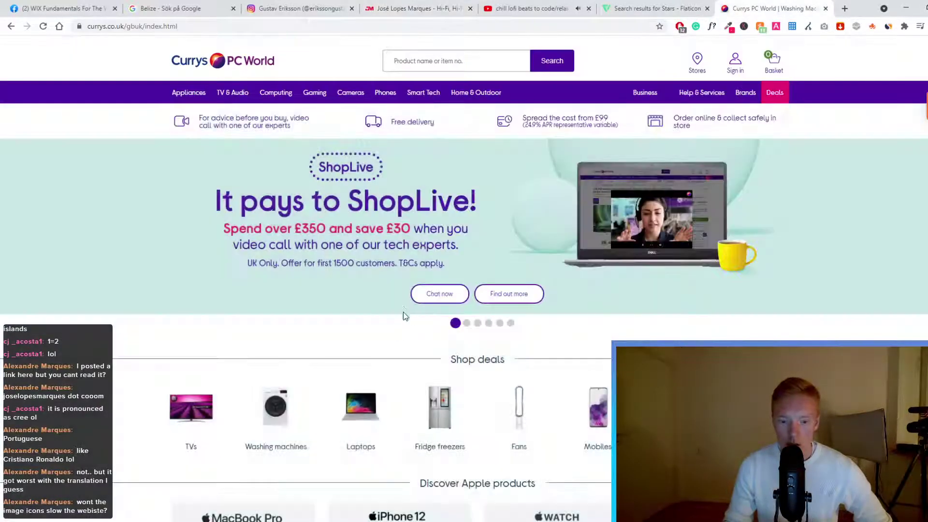
left_click(465, 324)
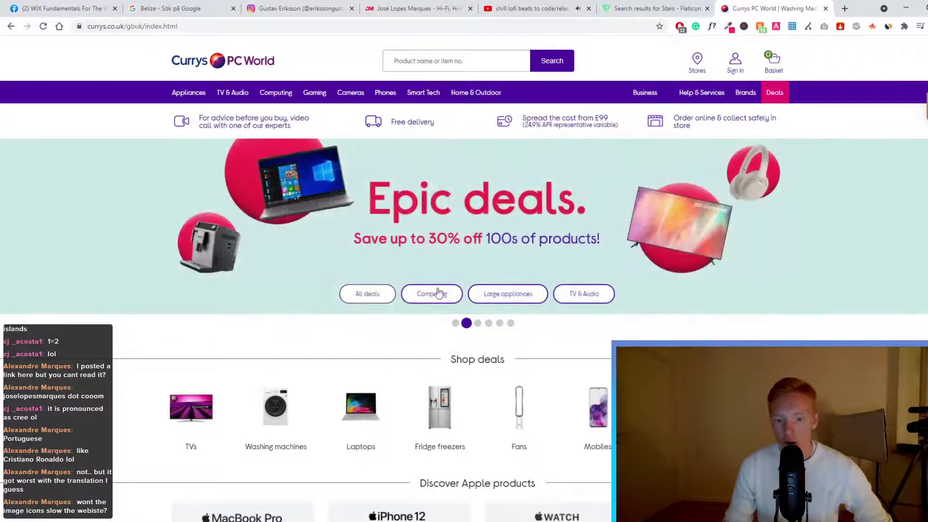
left_click(404, 6)
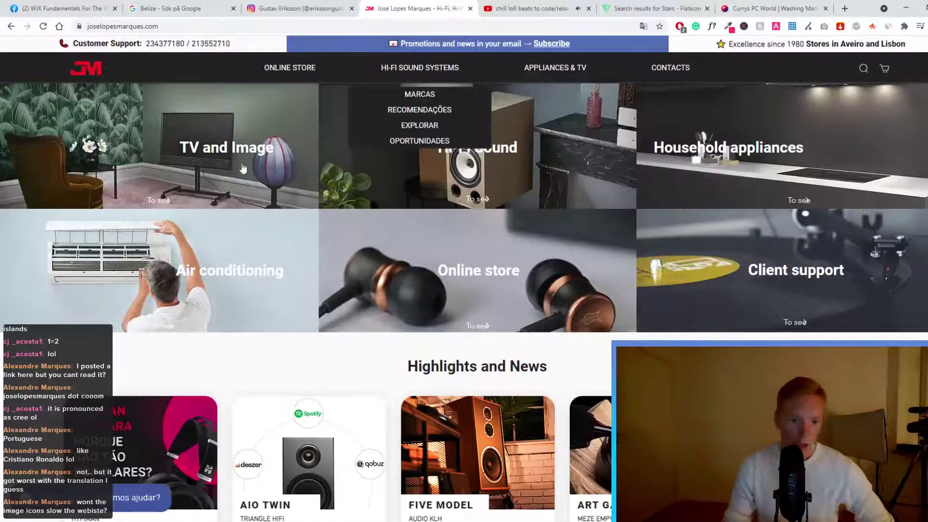
left_click(741, 10)
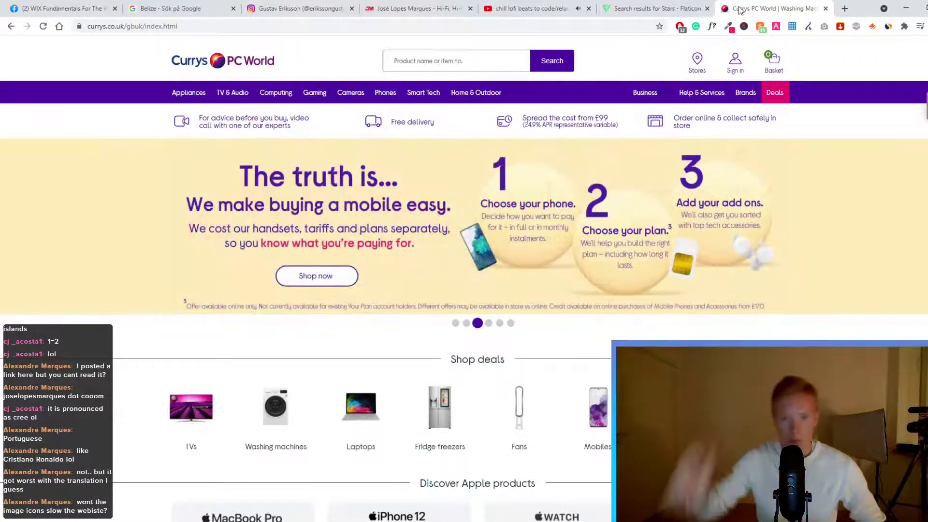
left_click(411, 8)
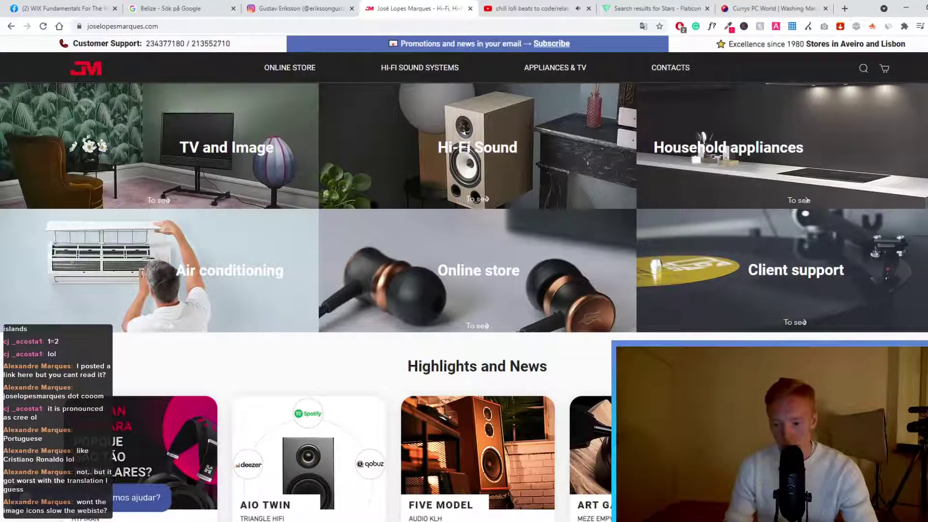
Search the store home page's source code for h1, go through the matches, and close the developer tools
key("F12")
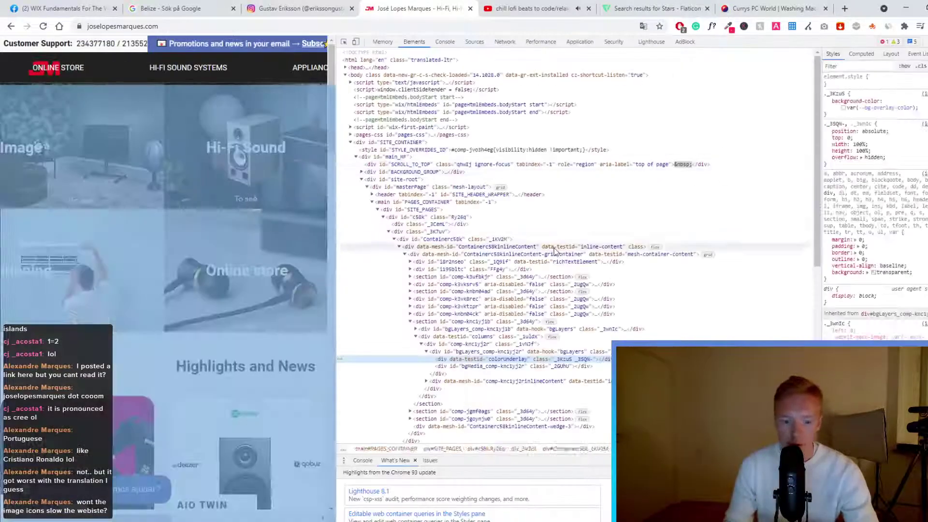
type("h1")
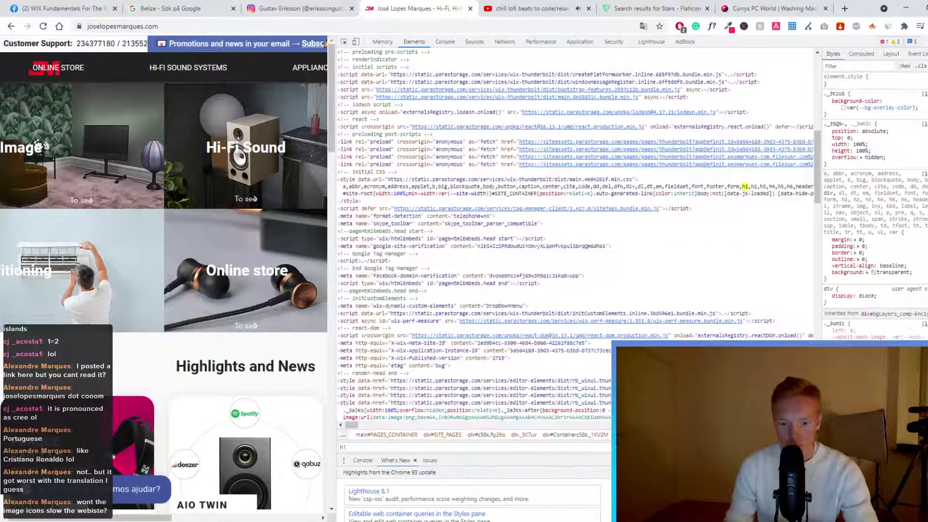
key("Return")
key("Return")
key("Return")
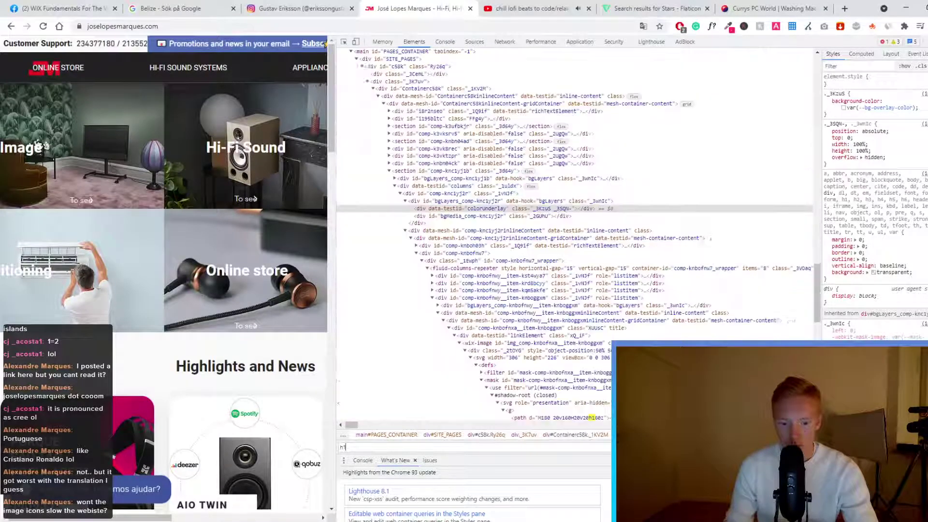
key("Return")
key("Return")
key("Return")
key("Return")
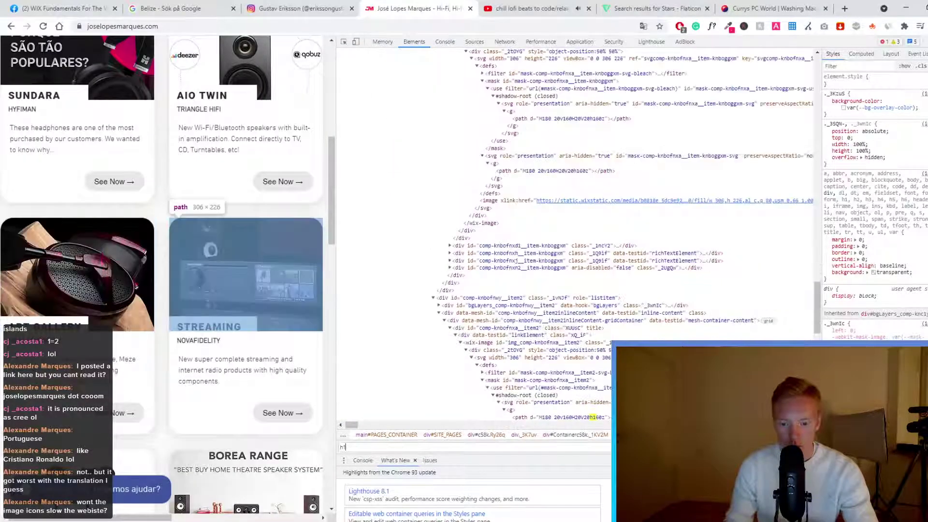
key("Return")
key("Return")
key("Return")
key("Return")
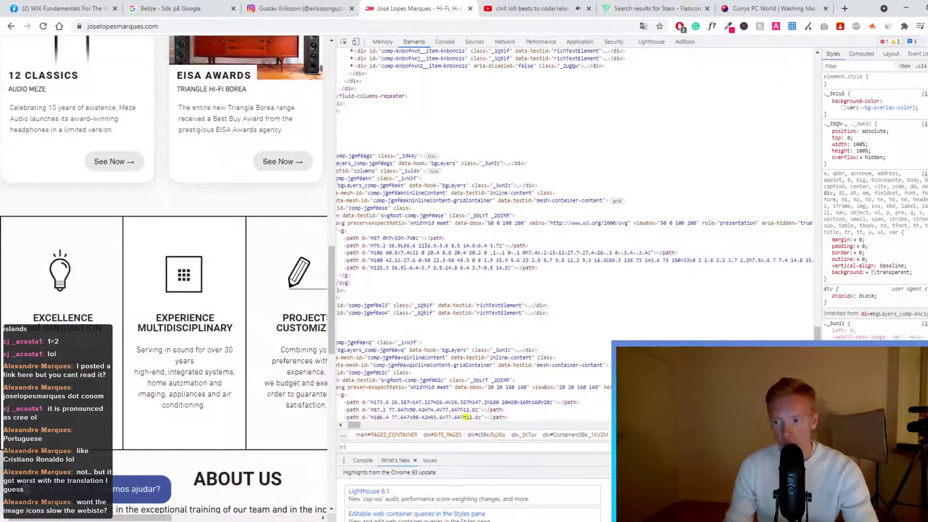
key("F12")
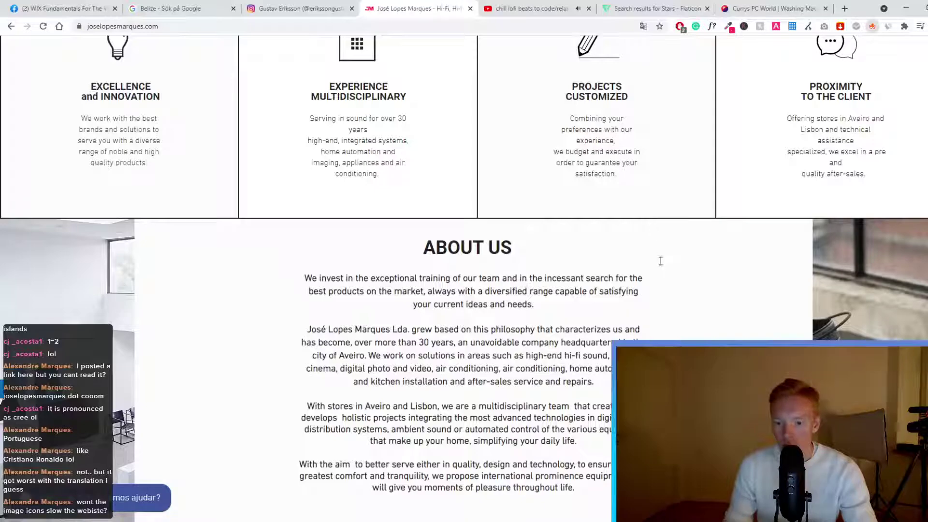
Examine the lower home page from the product cards to the footer, highlighting and then deselecting the About Us heading
scroll(653, 259, "down", 8)
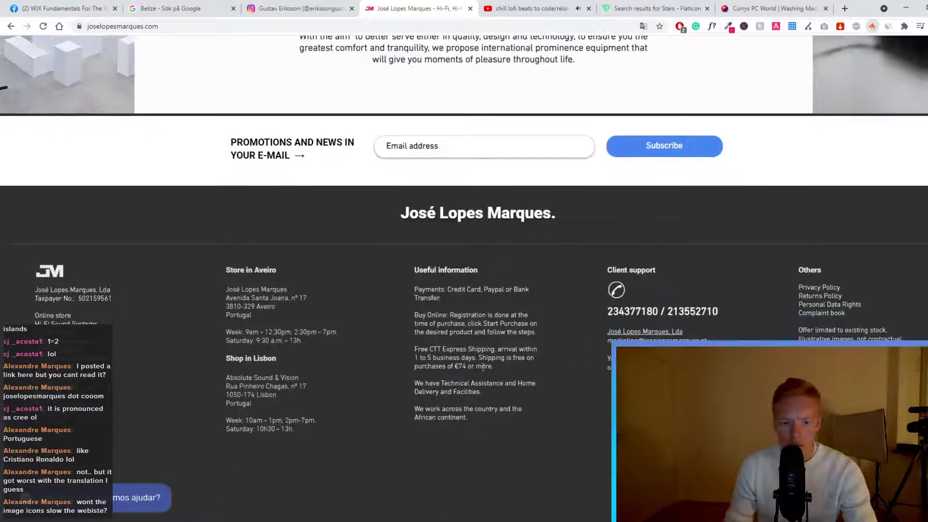
scroll(638, 288, "up", 3)
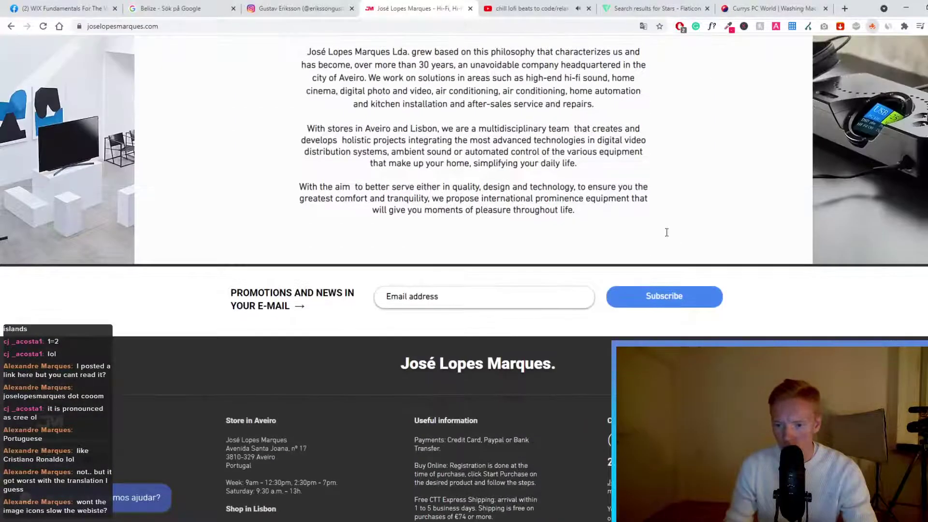
scroll(662, 221, "up", 6)
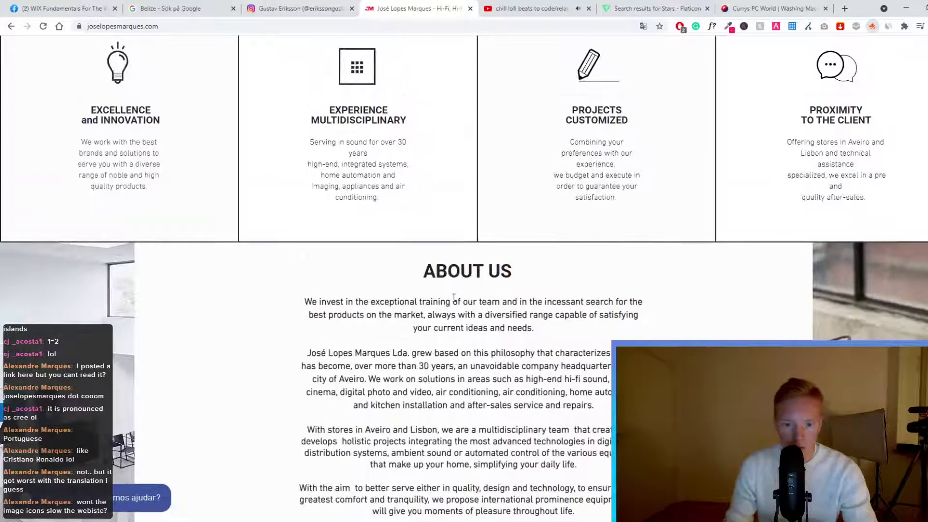
scroll(634, 153, "up", 9)
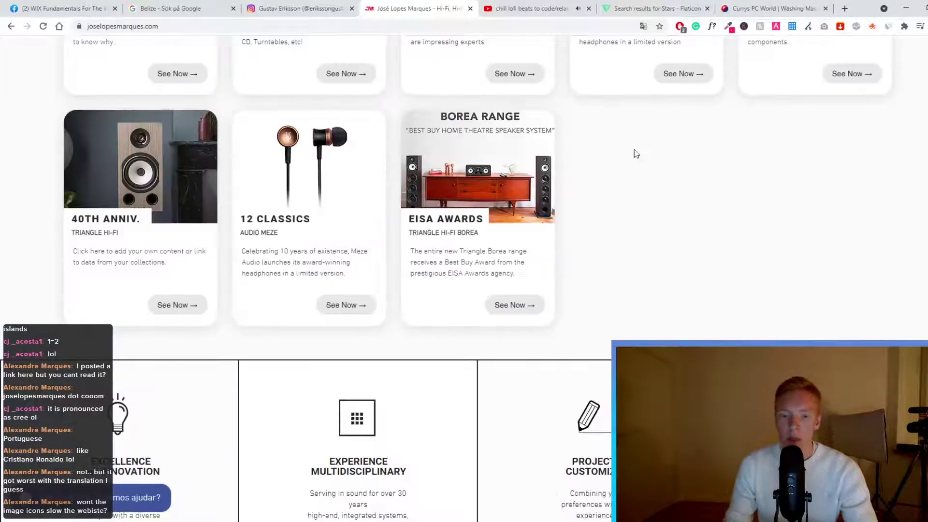
scroll(603, 220, "down", 17)
scroll(526, 314, "up", 10)
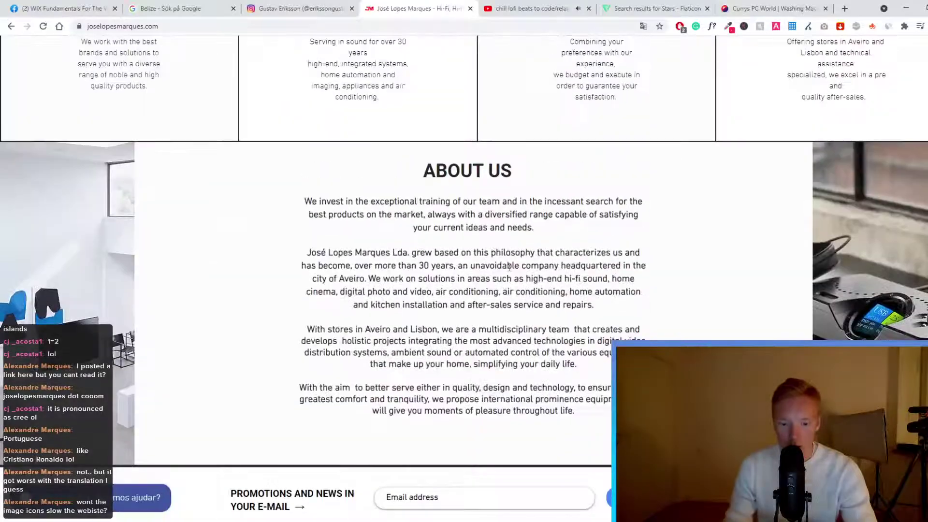
left_click_drag(531, 317, 431, 310)
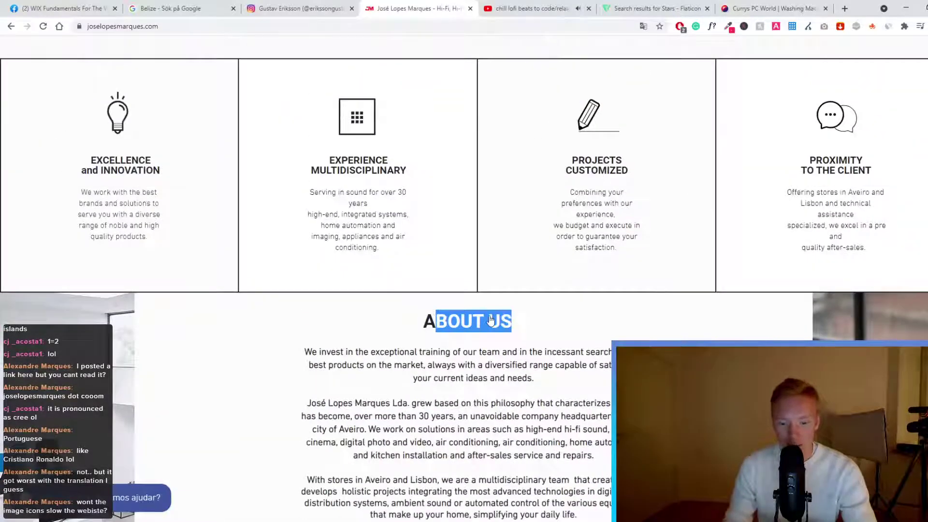
scroll(483, 309, "up", 15)
scroll(518, 303, "down", 15)
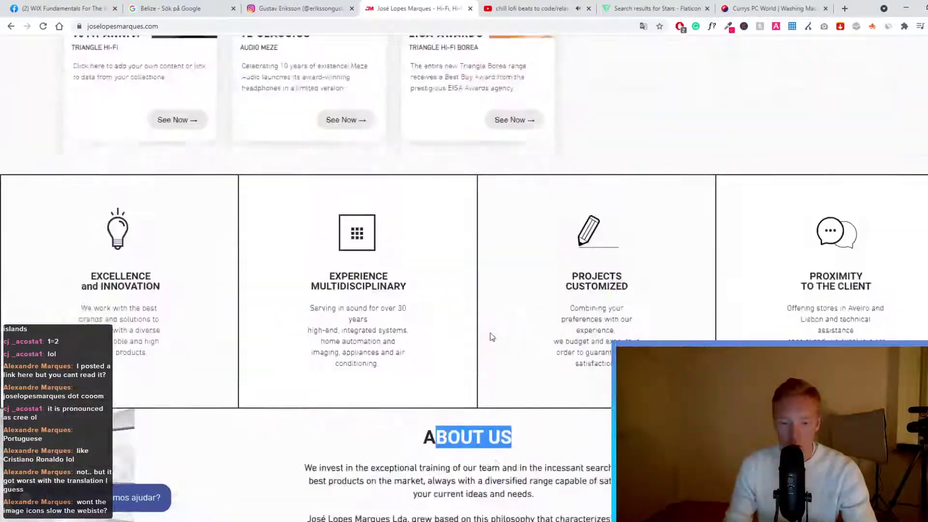
scroll(515, 299, "up", 5)
left_click(574, 328)
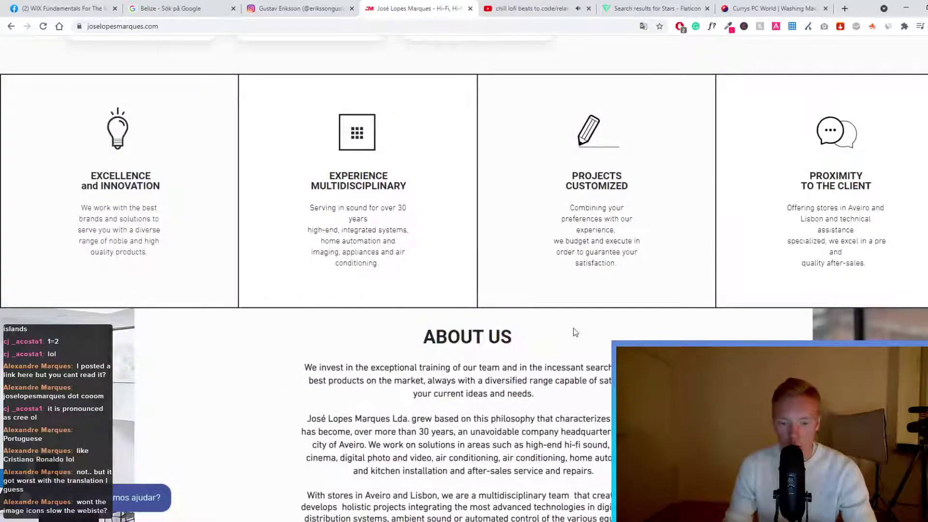
Compare the About Us heading with the category tiles, Highlights and News and the icon columns, ending back at the page's top
scroll(464, 343, "up", 12)
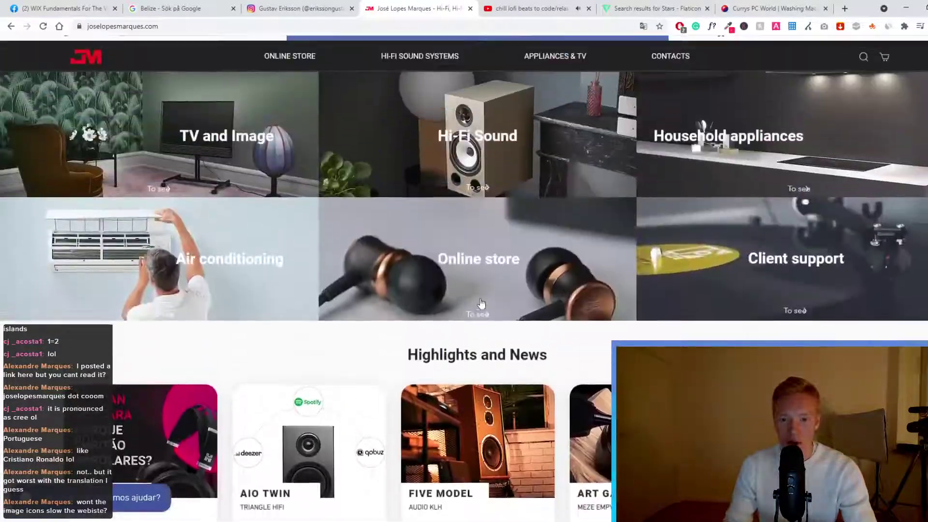
scroll(478, 337, "down", 6)
scroll(478, 336, "down", 8)
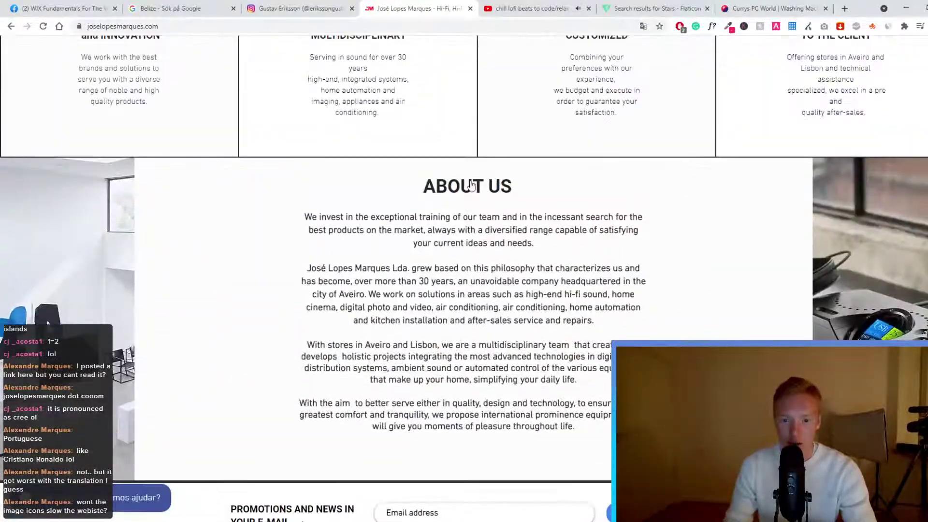
scroll(471, 193, "up", 14)
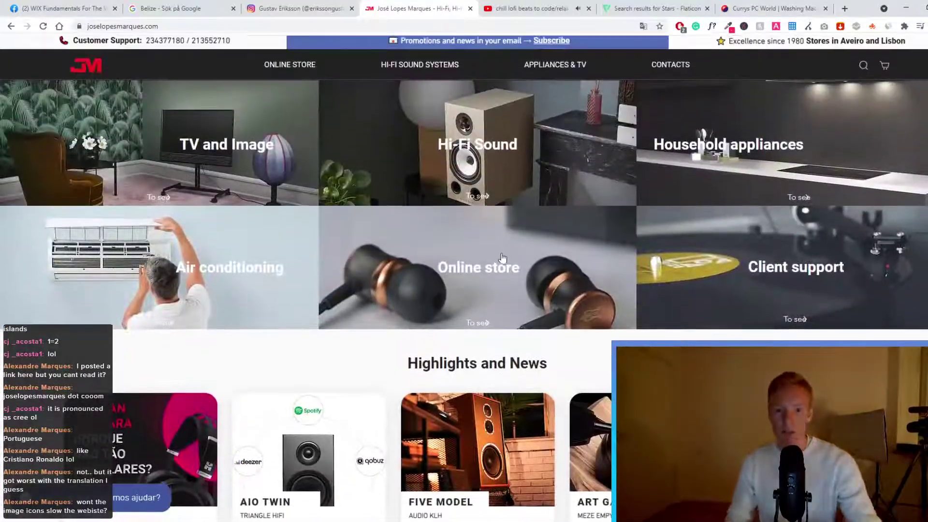
scroll(501, 258, "down", 12)
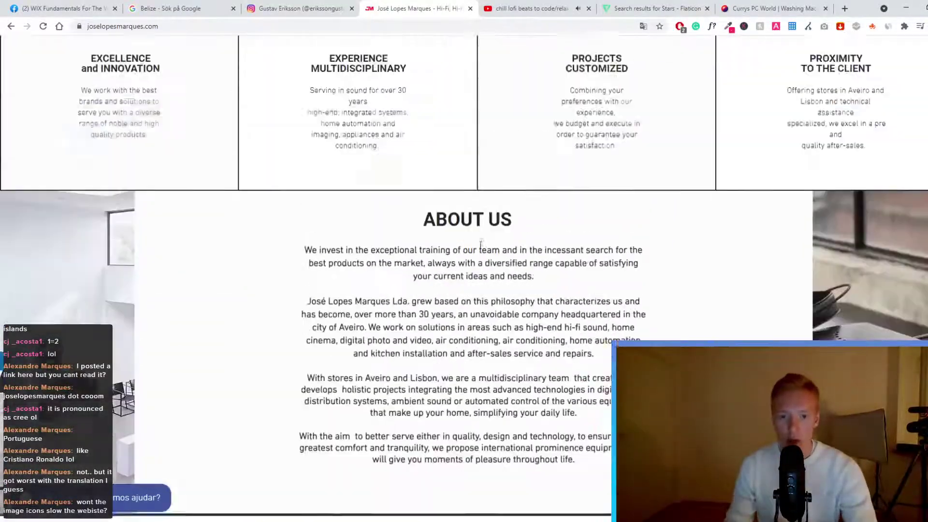
scroll(464, 235, "up", 10)
scroll(483, 261, "down", 7)
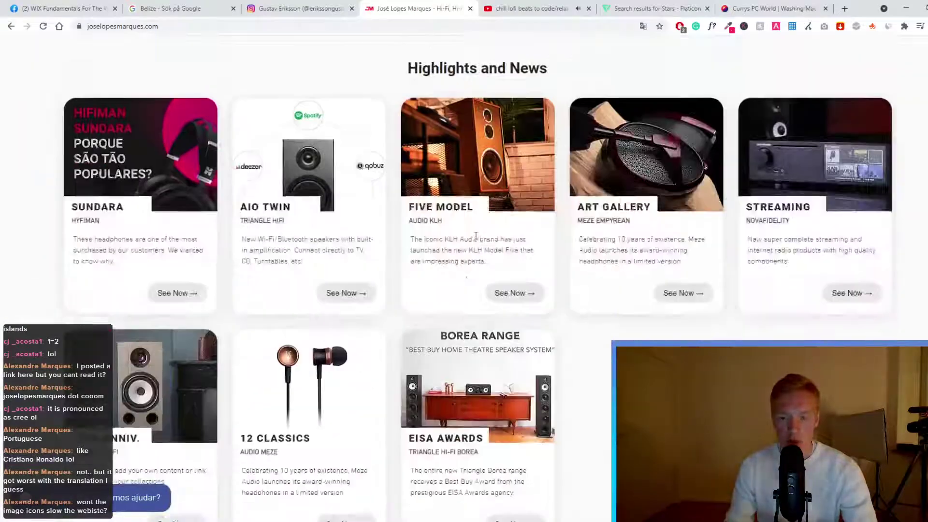
scroll(485, 268, "down", 3)
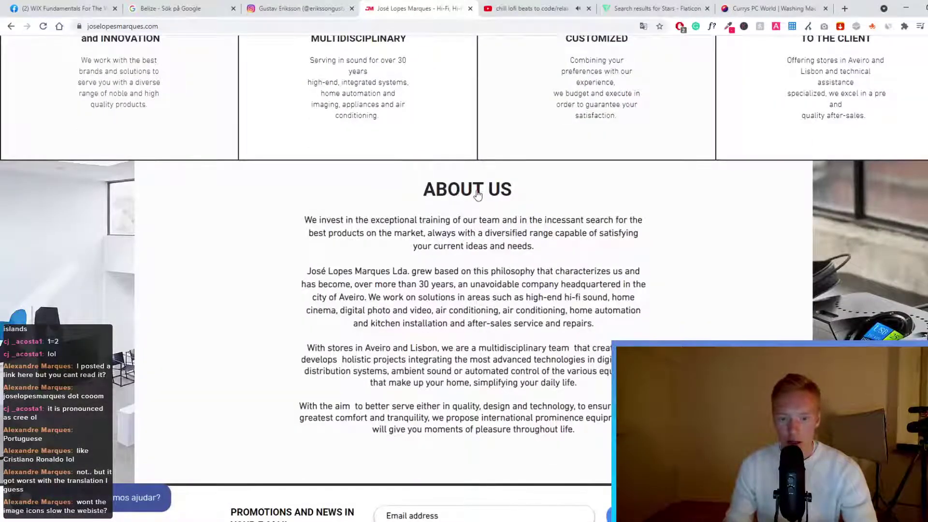
scroll(479, 217, "up", 4)
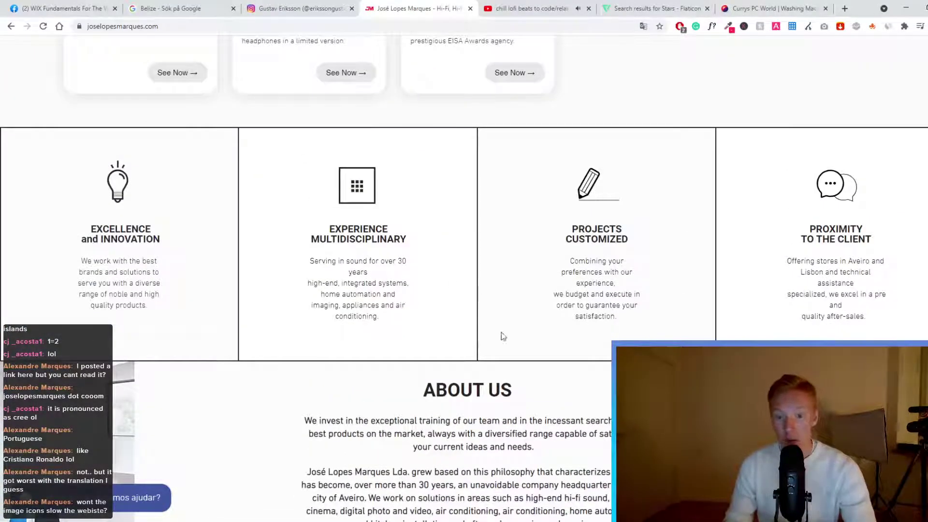
scroll(448, 364, "up", 5)
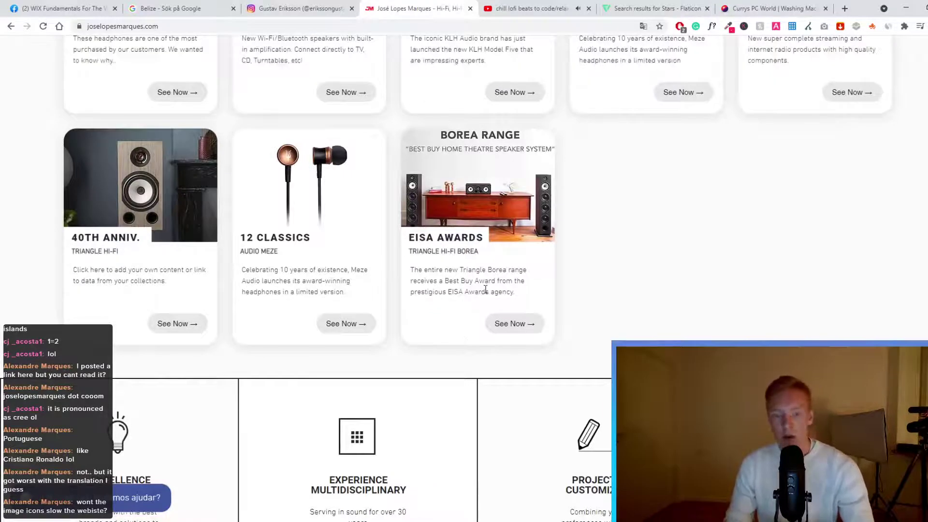
scroll(564, 344, "down", 4)
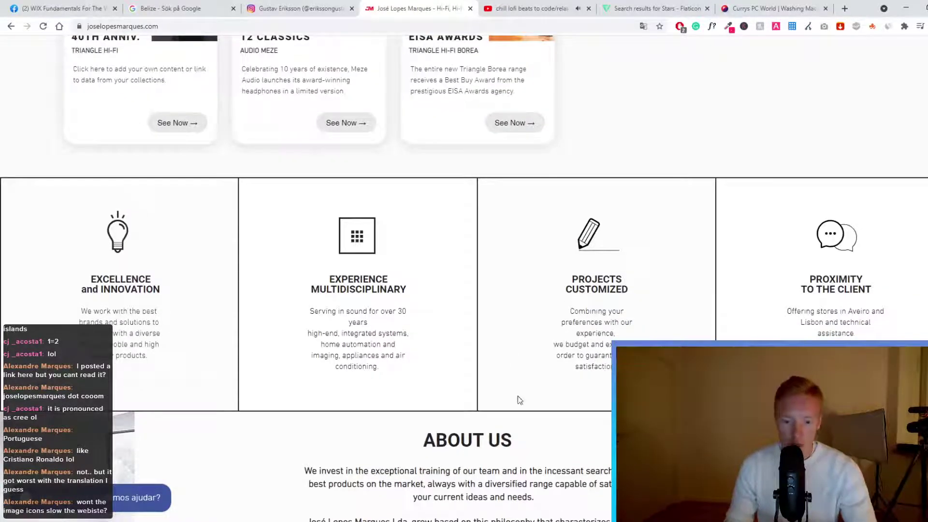
scroll(517, 400, "down", 2)
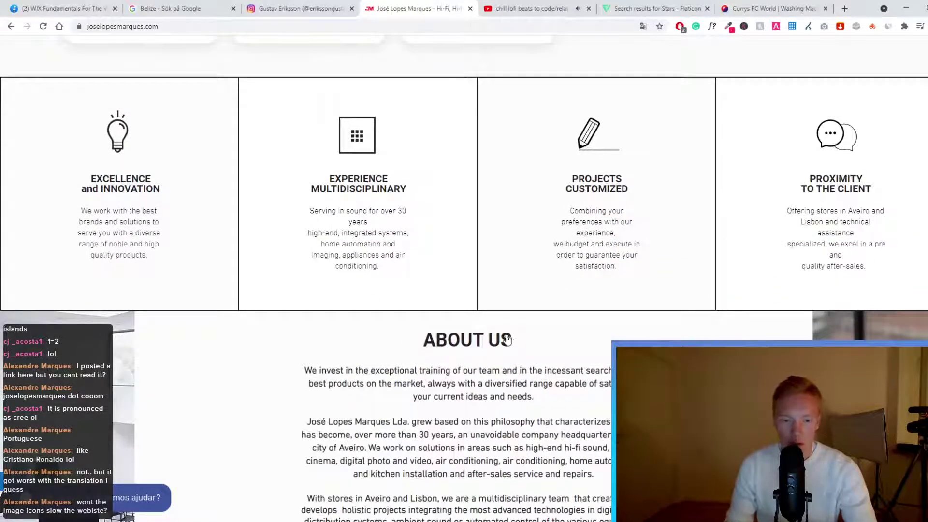
left_click_drag(555, 339, 401, 337)
scroll(523, 145, "up", 15)
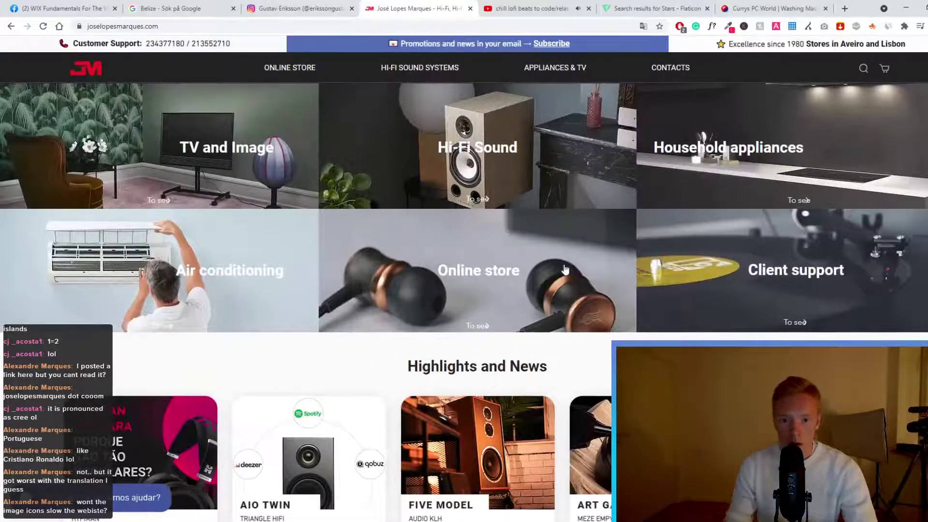
Check the navigation menu's Hi-Fi Sound Systems submenu and look over the Highlights and News product cards
mouse_move(420, 68)
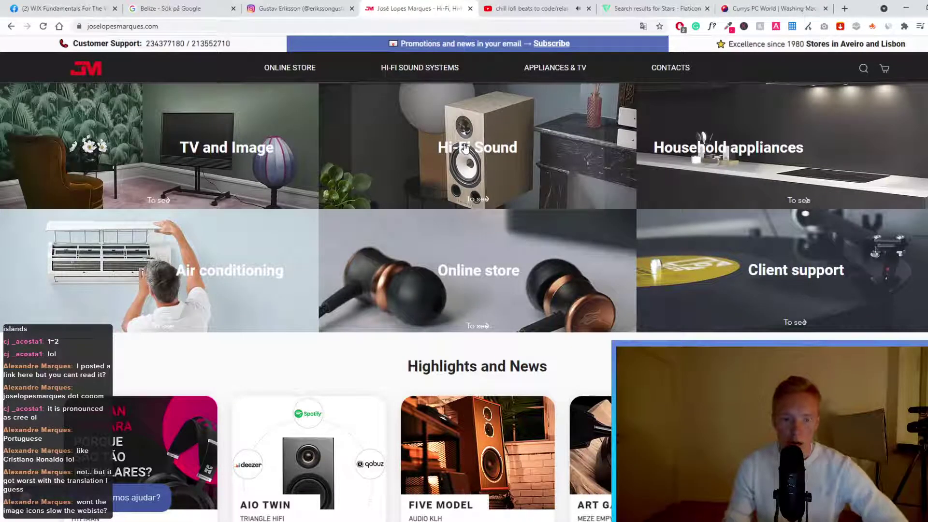
scroll(468, 148, "down", 4)
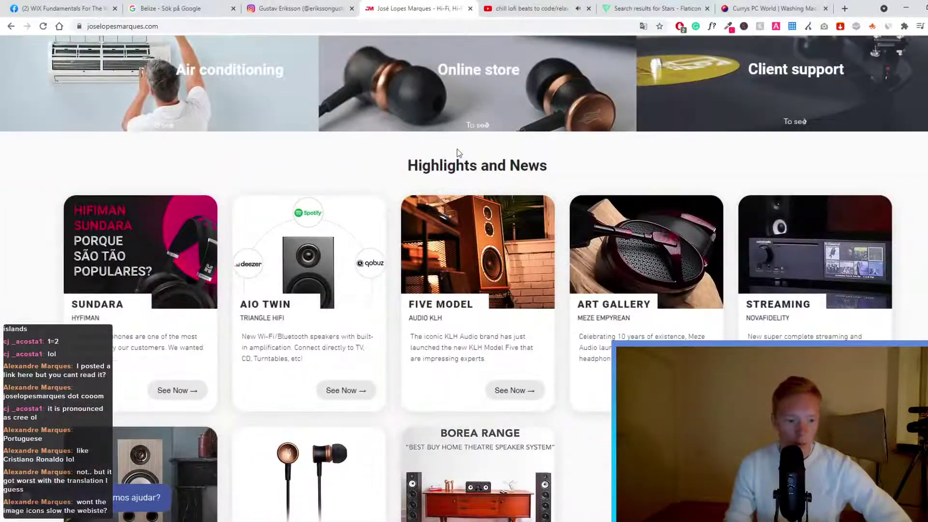
scroll(429, 159, "up", 4)
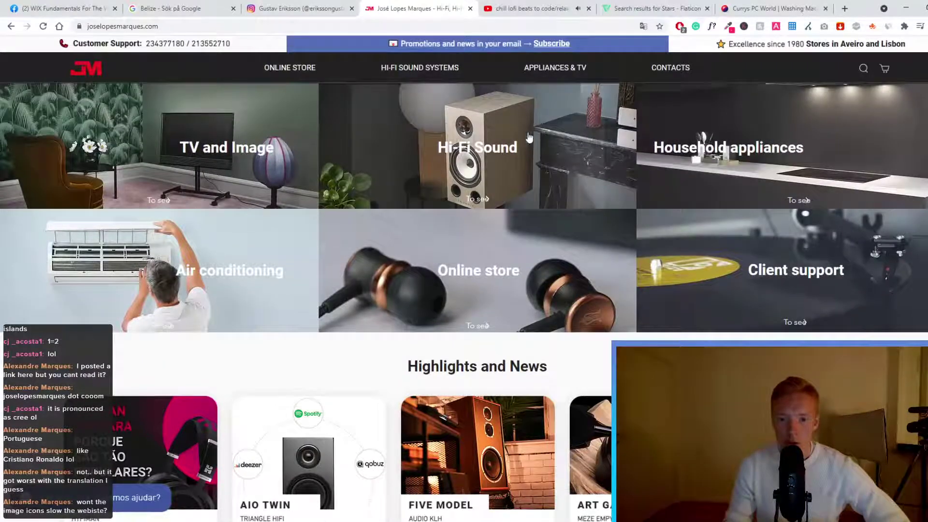
mouse_move(284, 72)
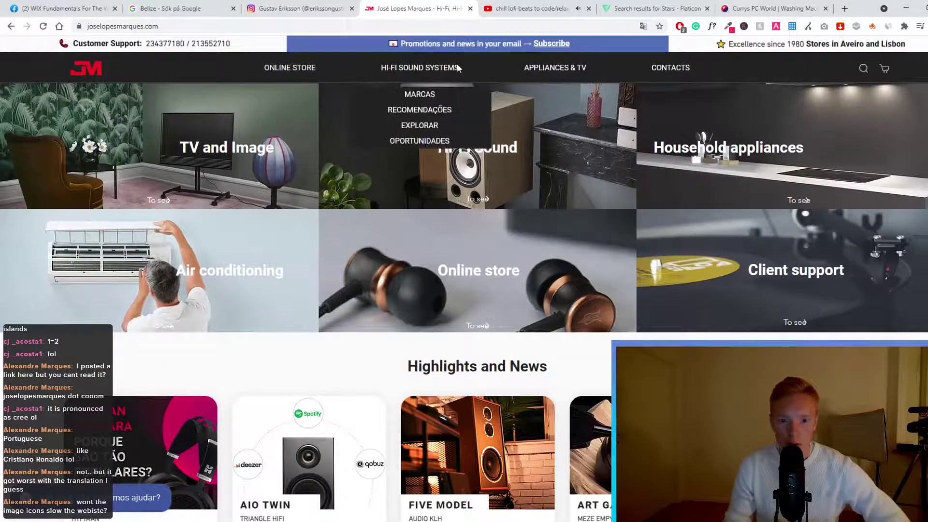
scroll(454, 191, "down", 6)
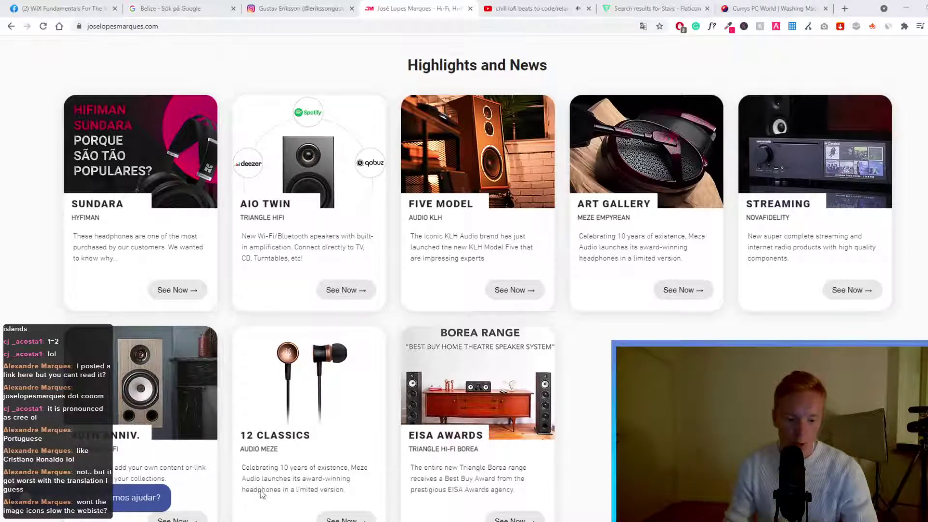
Switch to the Flaticon star results, view a black star's download formats, and try to download the yellow star as SVG
left_click(652, 8)
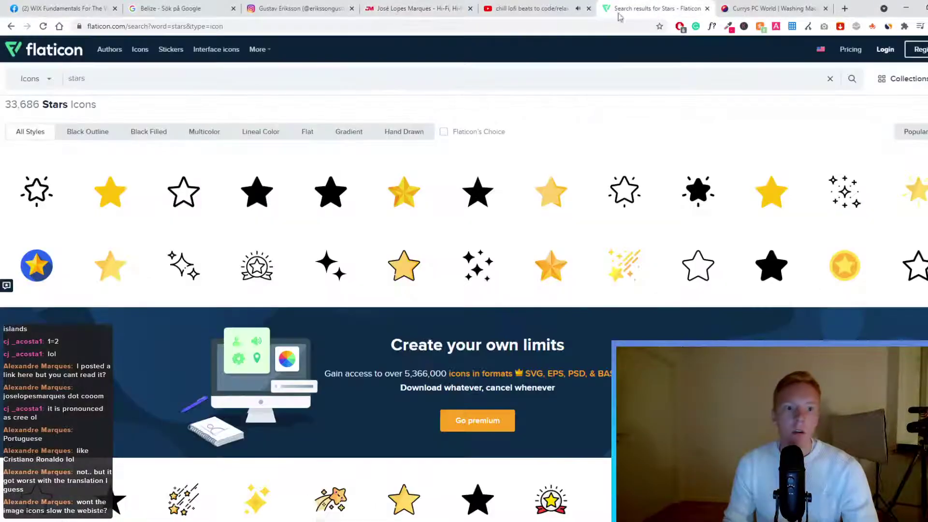
left_click(481, 198)
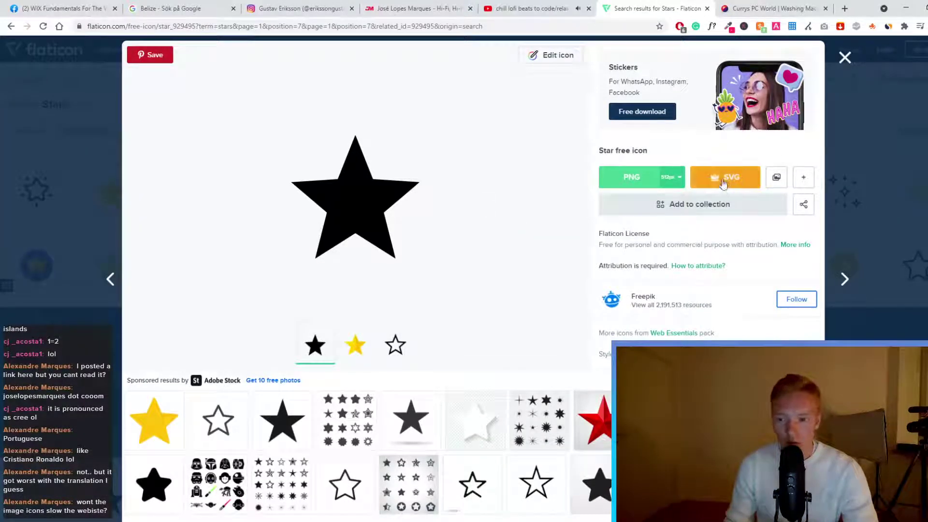
left_click(843, 57)
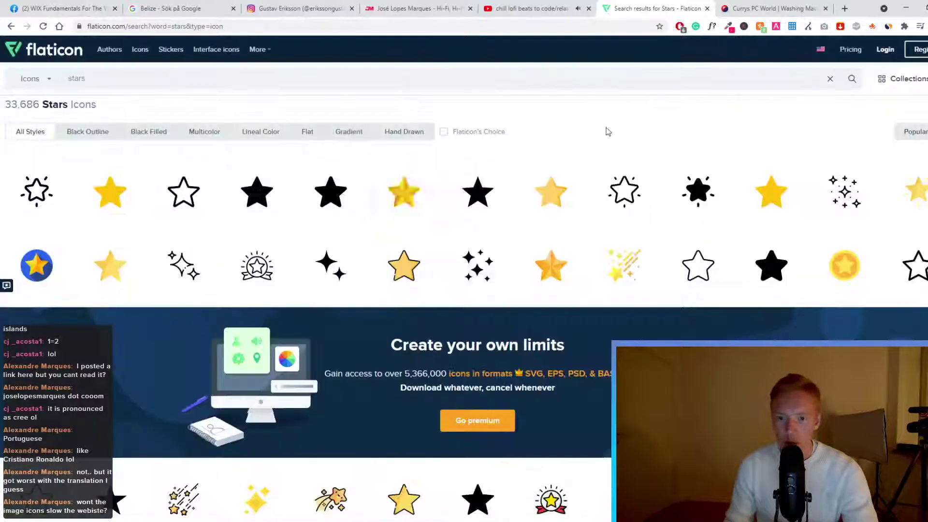
left_click(111, 194)
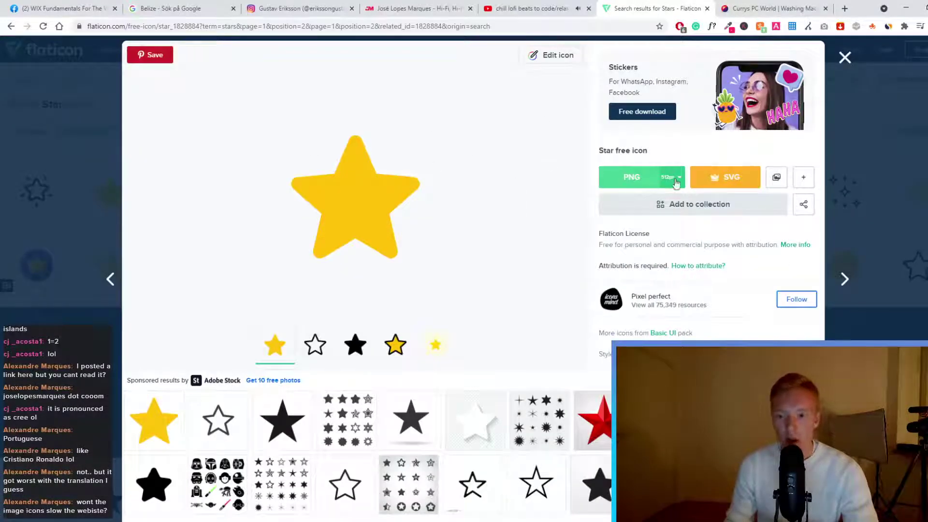
left_click(717, 182)
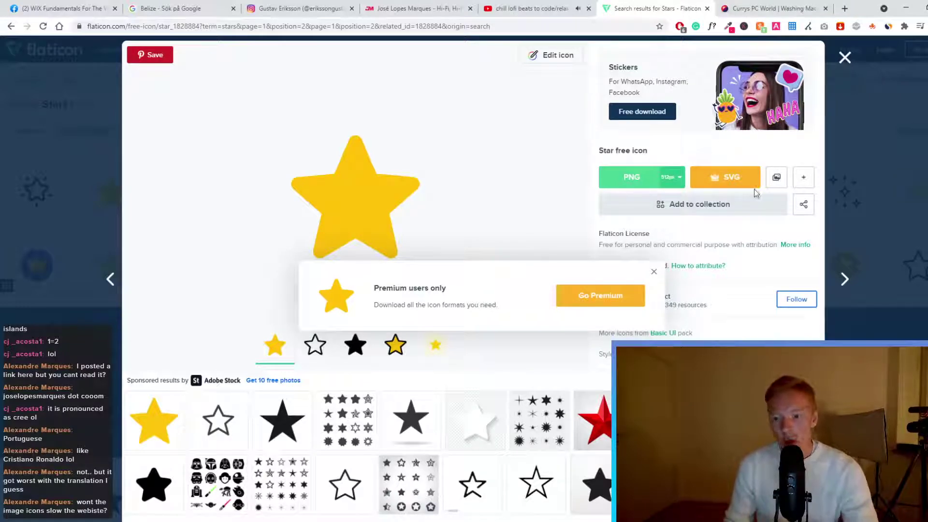
Close the yellow star's icon preview and return to the José Lopes Marques home page
left_click(845, 57)
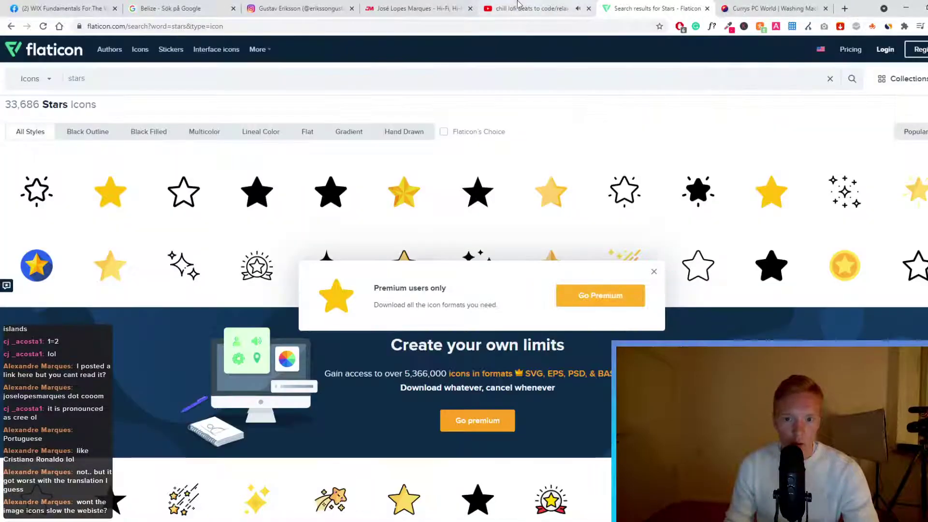
key("ctrl+shift+Tab")
key("ctrl+shift+Tab")
key("ctrl+Tab")
key("ctrl+Tab")
key("ctrl+Tab")
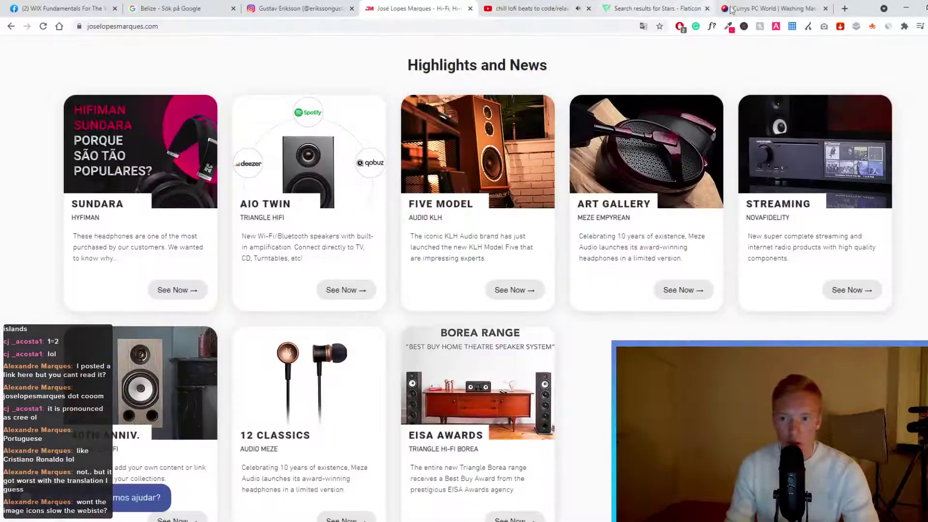
key("ctrl+shift+Tab")
key("ctrl+shift+Tab")
key("ctrl+shift+Tab")
Look over the home page from the product cards down to the icon columns and About Us, ending at the page's top
scroll(467, 234, "down", 5)
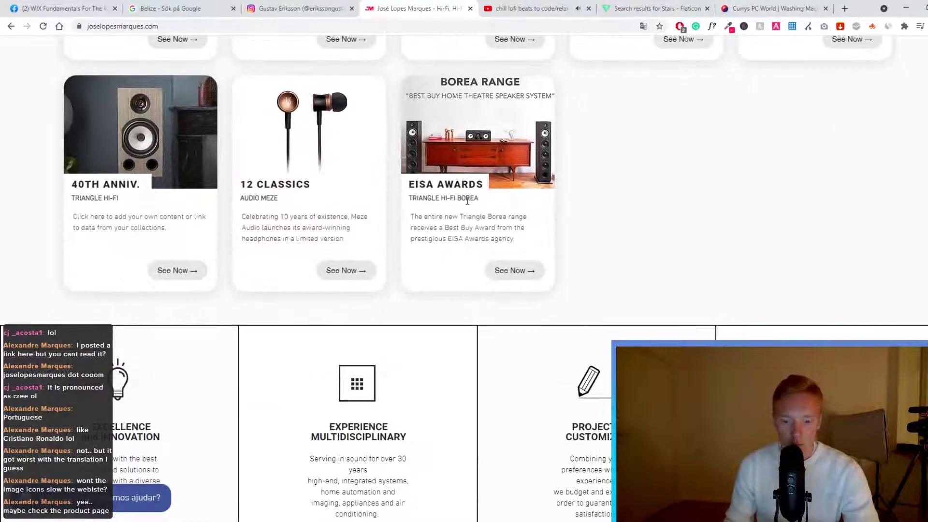
scroll(468, 234, "down", 10)
scroll(479, 250, "up", 18)
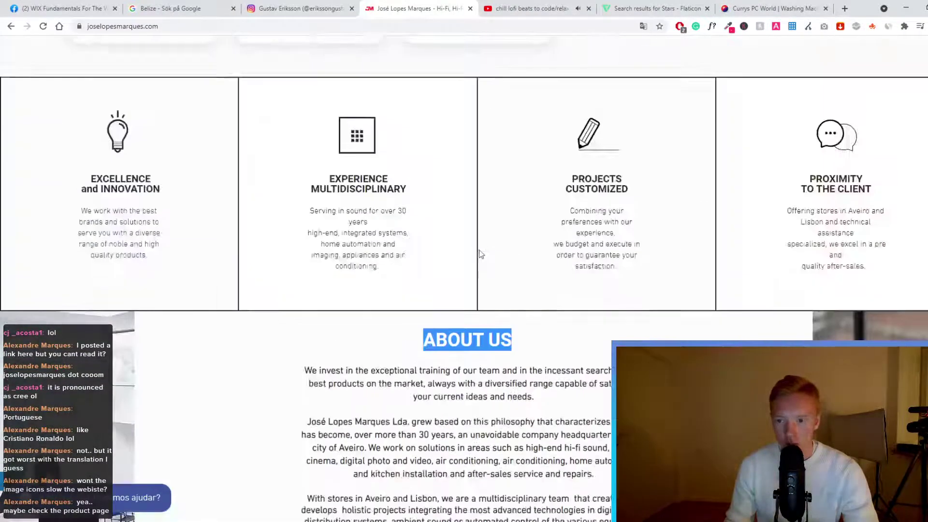
scroll(492, 237, "up", 3)
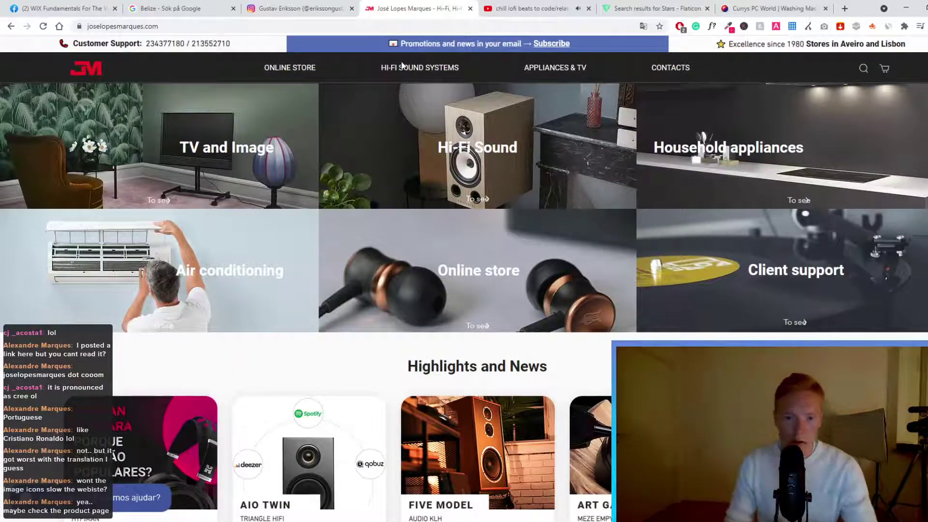
Compare the category tiles with the Highlights and News product cards on the home page
scroll(302, 178, "down", 4)
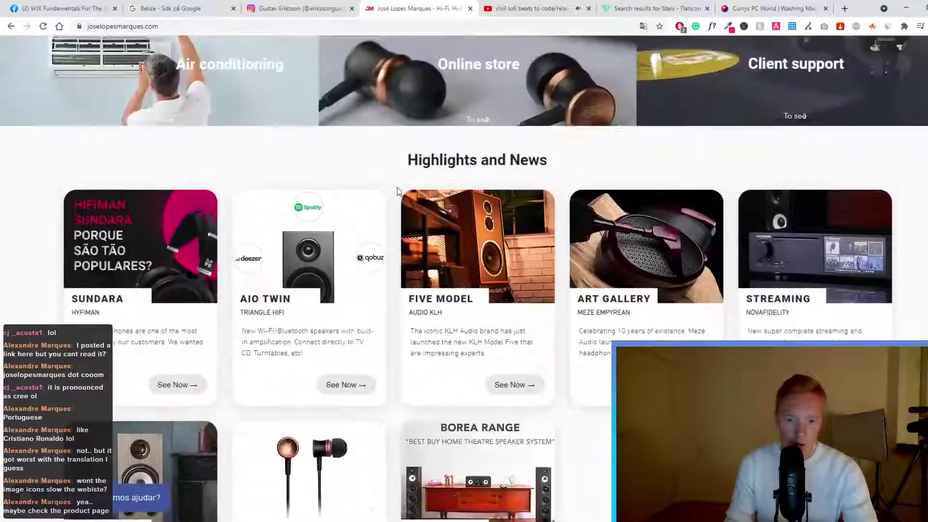
scroll(415, 183, "up", 2)
scroll(375, 139, "up", 2)
scroll(462, 158, "down", 5)
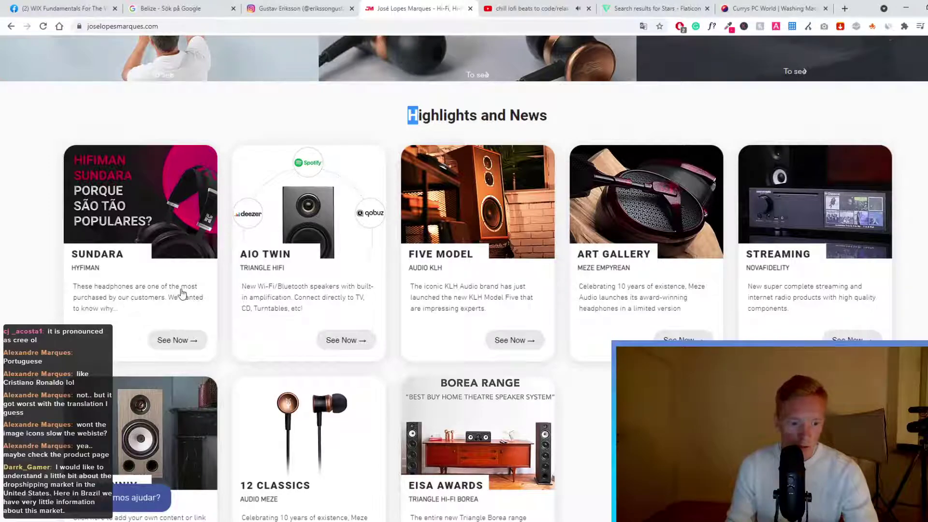
scroll(284, 242, "up", 5)
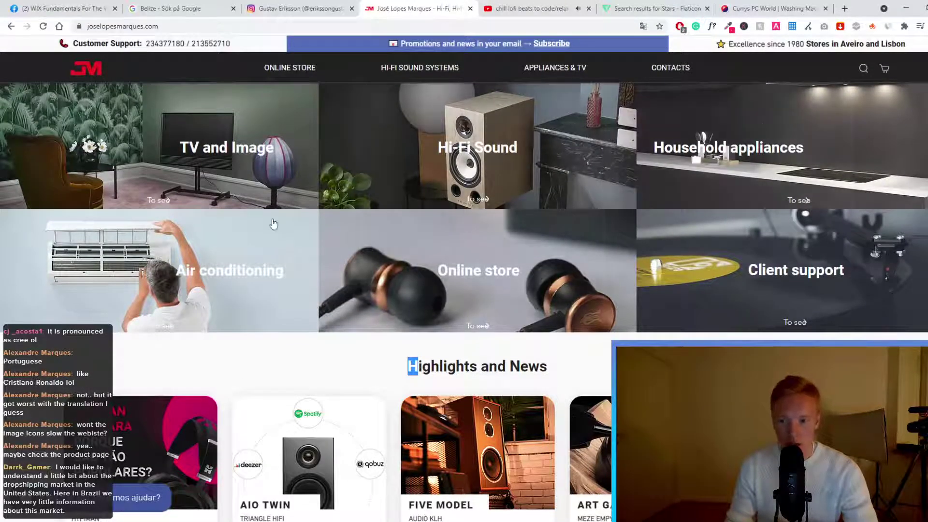
scroll(163, 200, "down", 5)
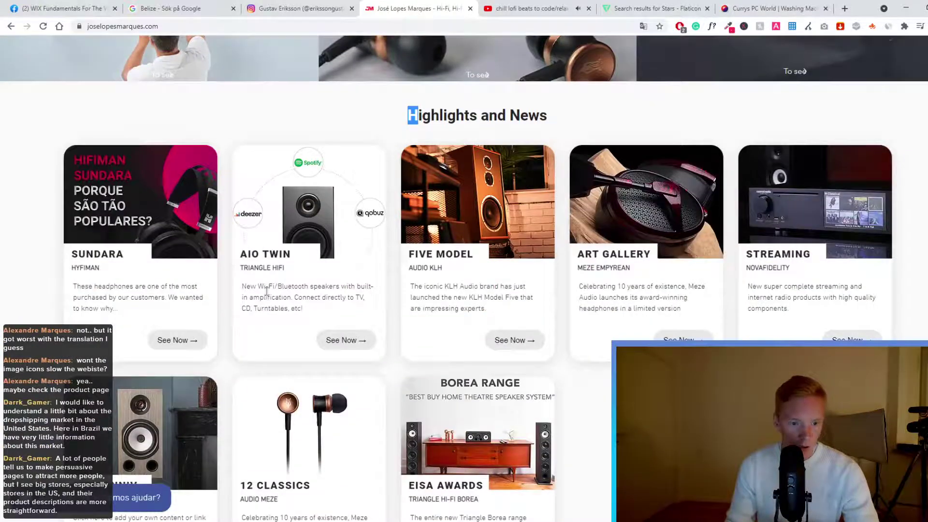
scroll(471, 288, "down", 10)
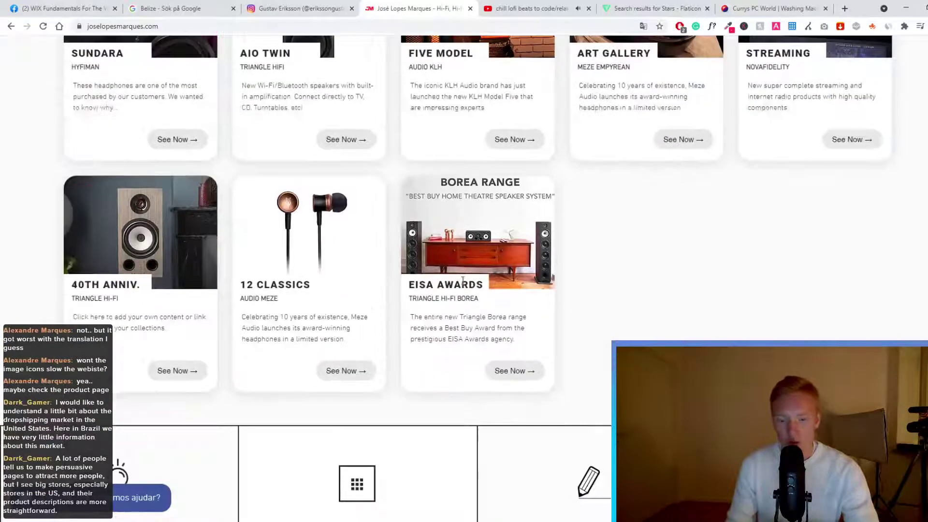
scroll(451, 285, "up", 7)
scroll(463, 141, "up", 8)
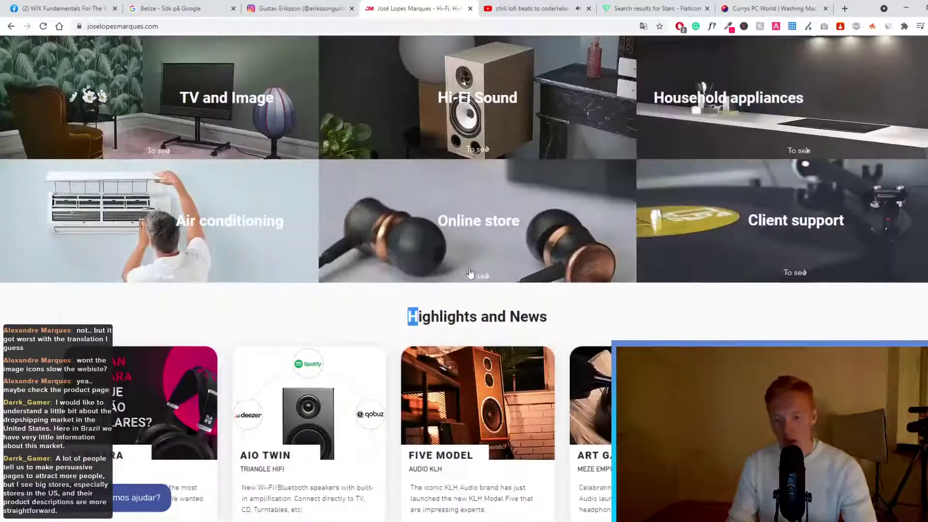
scroll(463, 140, "down", 4)
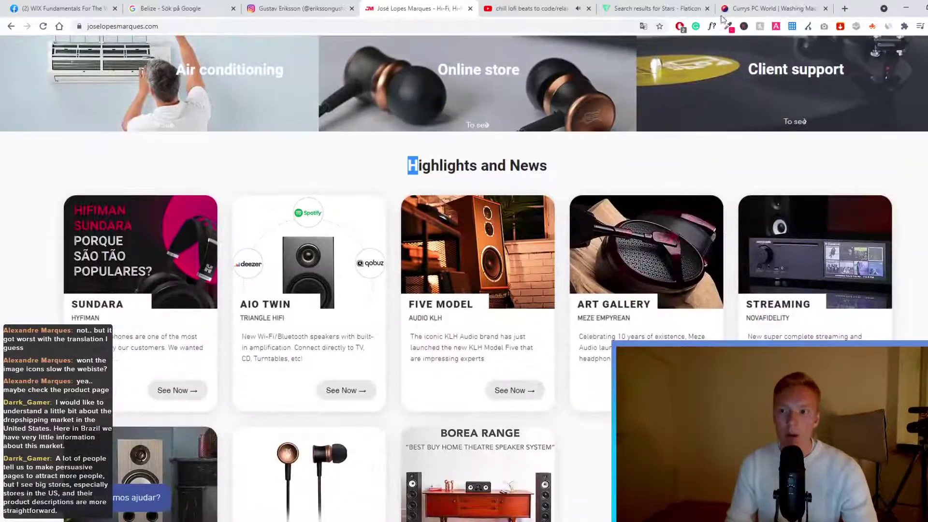
Switch to the Currys PC World home page and examine its Shop deals and Discover Apple products sections
left_click(722, 11)
scroll(465, 292, "down", 6)
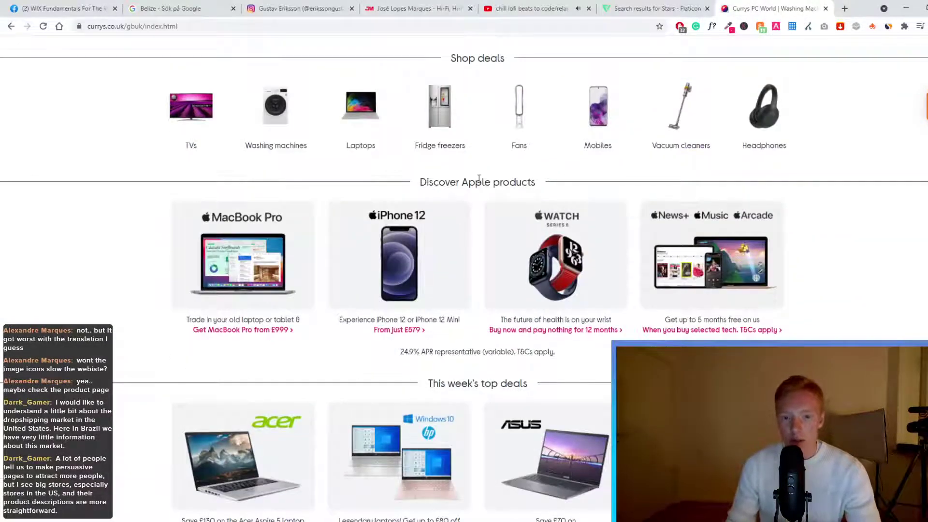
scroll(483, 194, "up", 2)
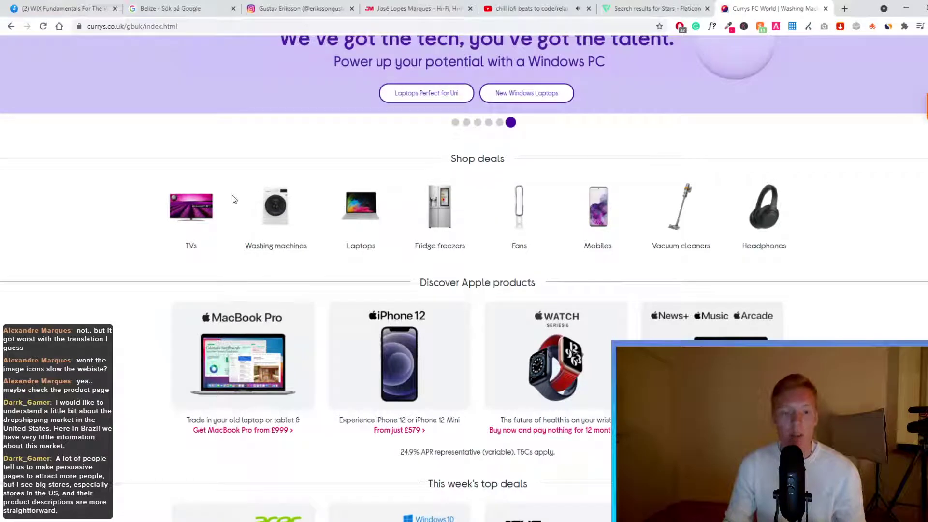
Return to the José Lopes Marques site and open the Music Hall page from the Hi-Fi Sound Systems brand list
left_click(411, 8)
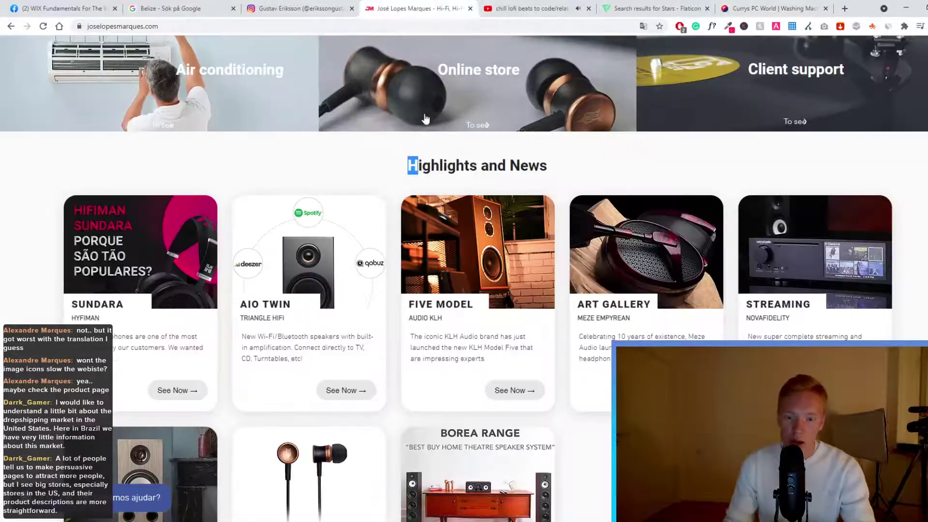
scroll(425, 118, "up", 4)
mouse_move(409, 66)
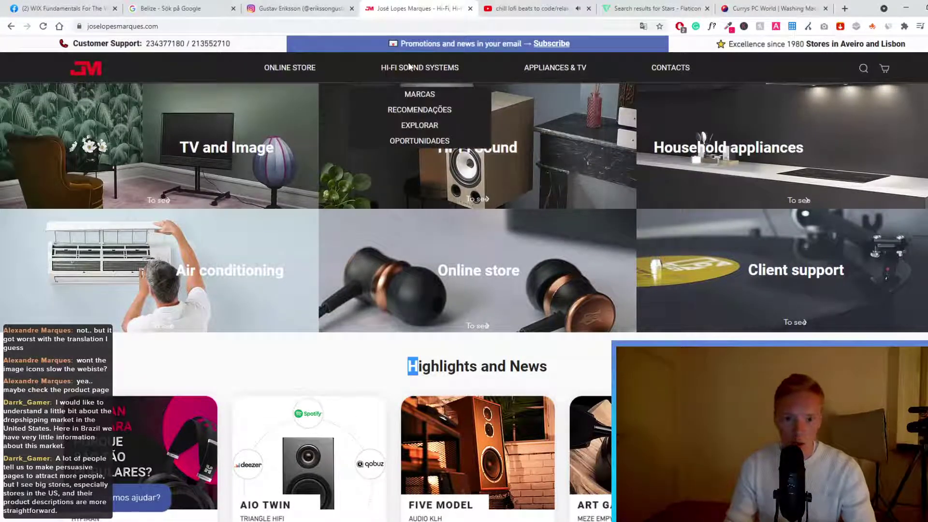
left_click(428, 95)
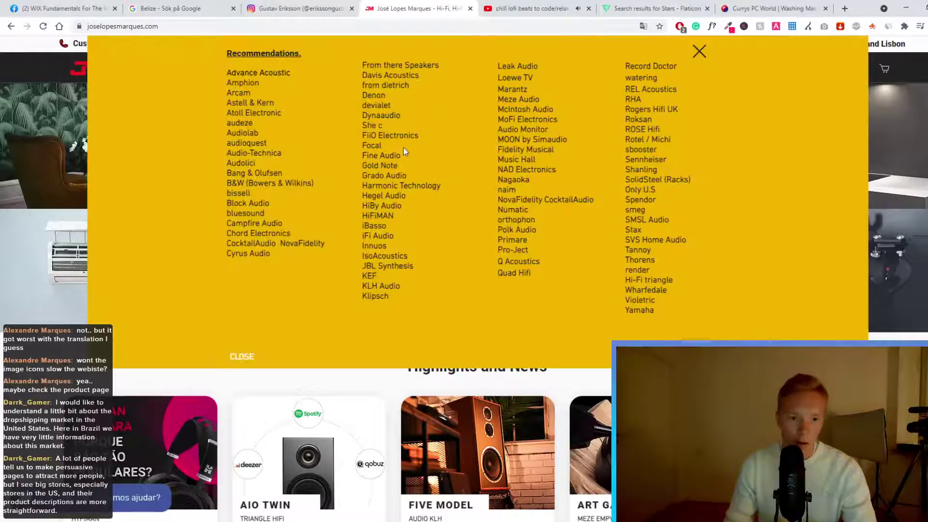
left_click(524, 163)
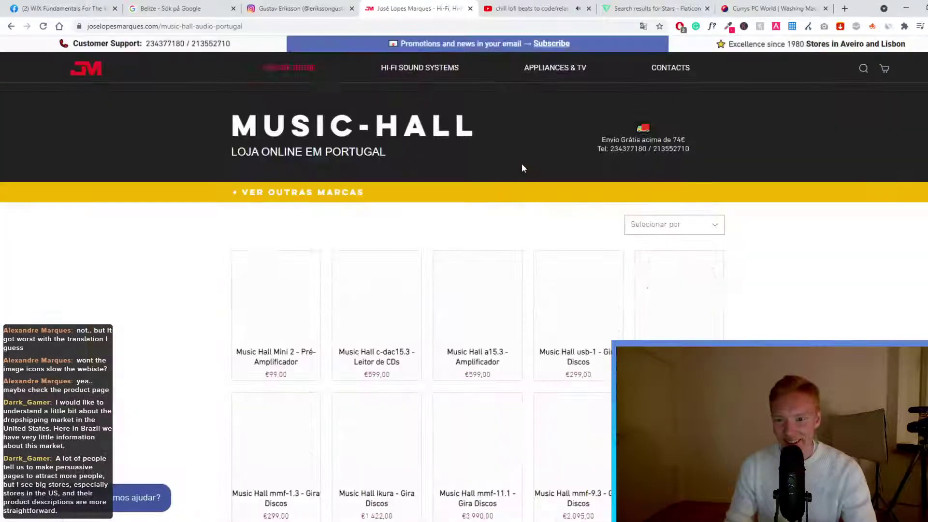
Look through the Music Hall product grid and the brand page's header
scroll(471, 188, "down", 7)
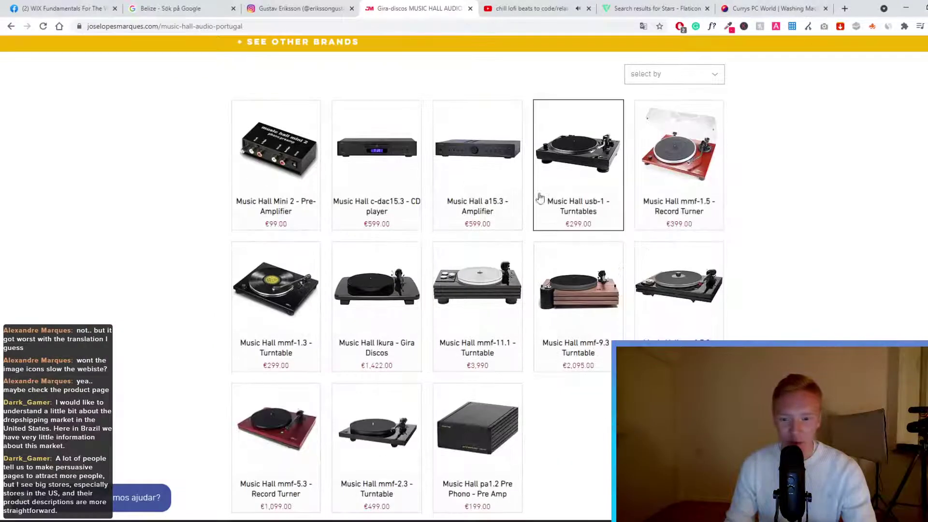
scroll(529, 207, "up", 7)
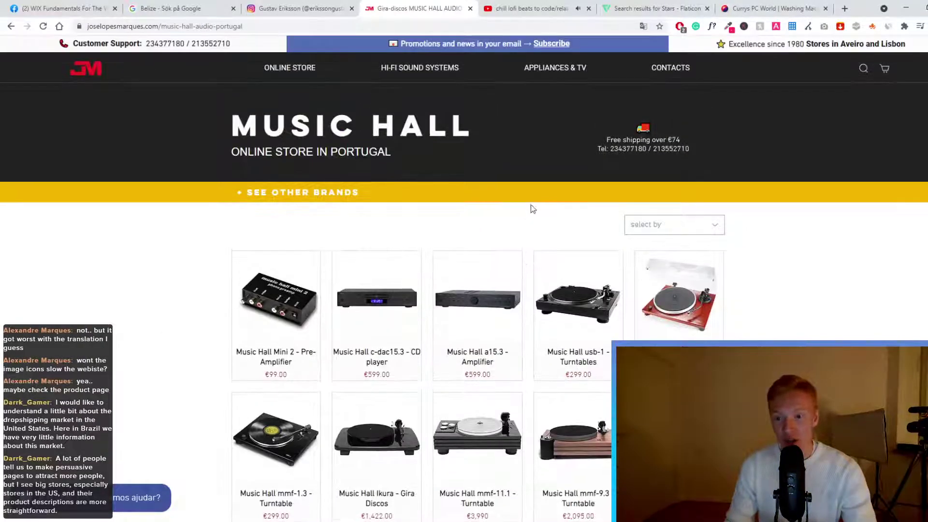
scroll(538, 206, "down", 2)
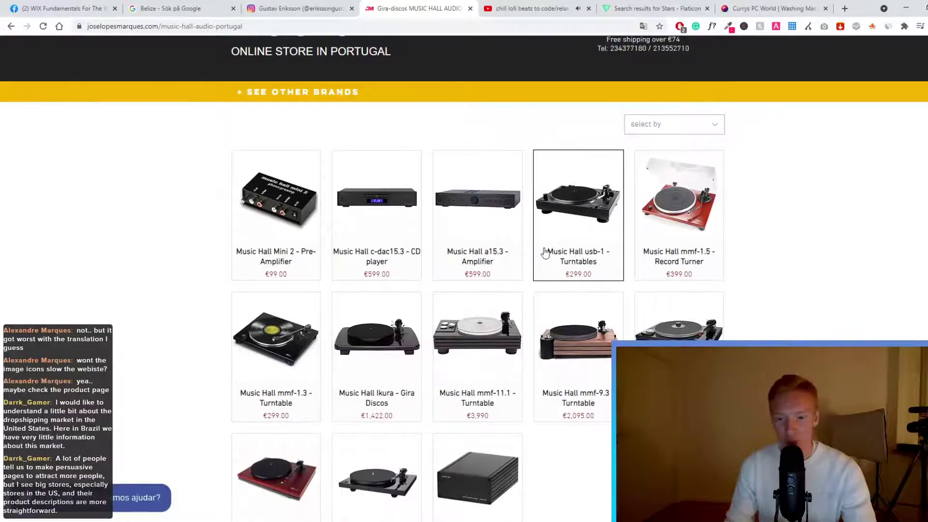
scroll(545, 242, "down", 4)
scroll(541, 216, "up", 6)
Open the Sennheiser page from the Hi-Fi Sound Systems brand list and look over its products
mouse_move(388, 68)
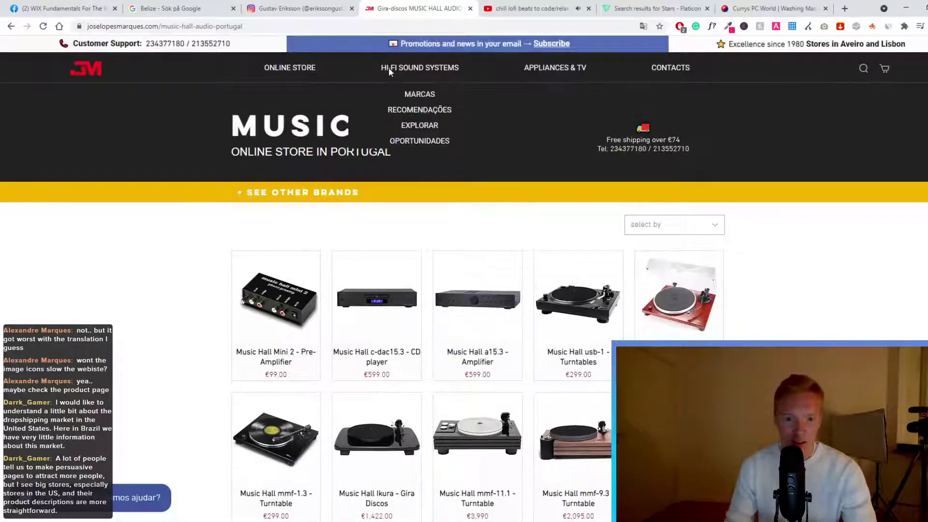
left_click(408, 96)
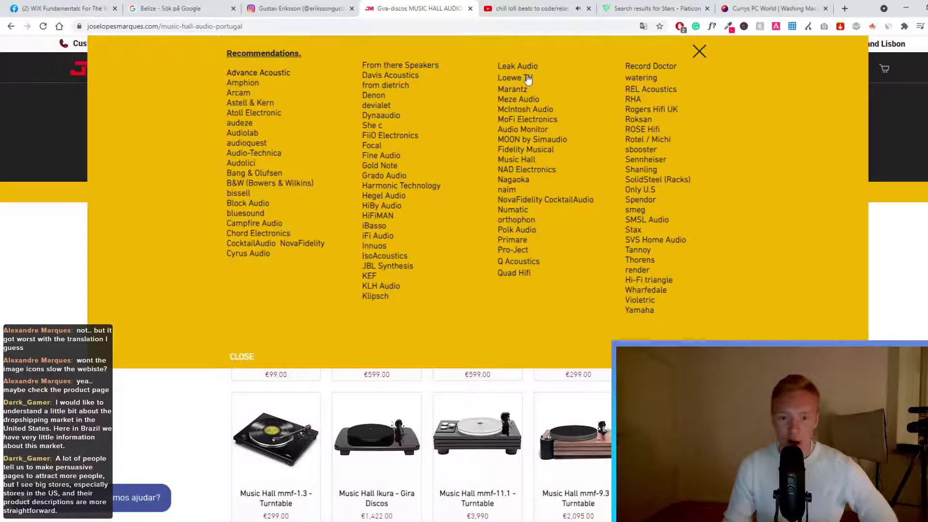
left_click(636, 159)
scroll(491, 234, "down", 2)
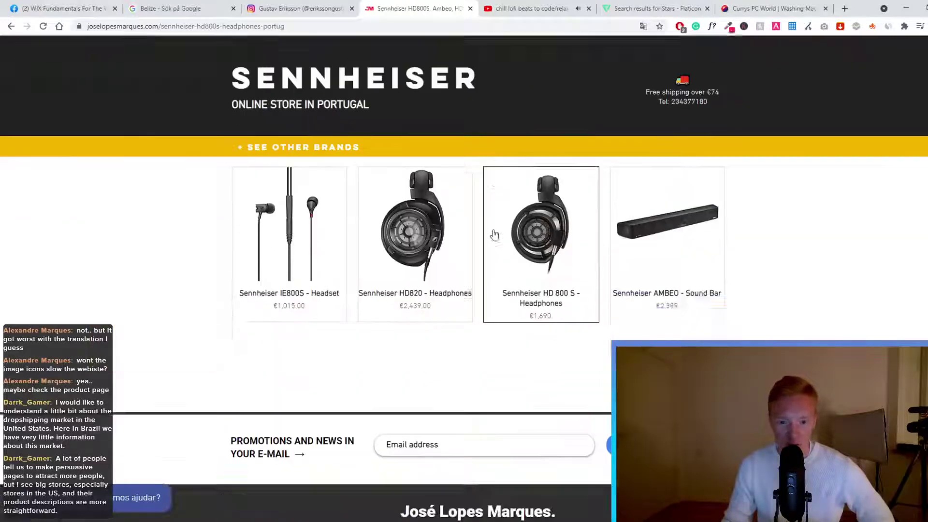
scroll(460, 221, "up", 2)
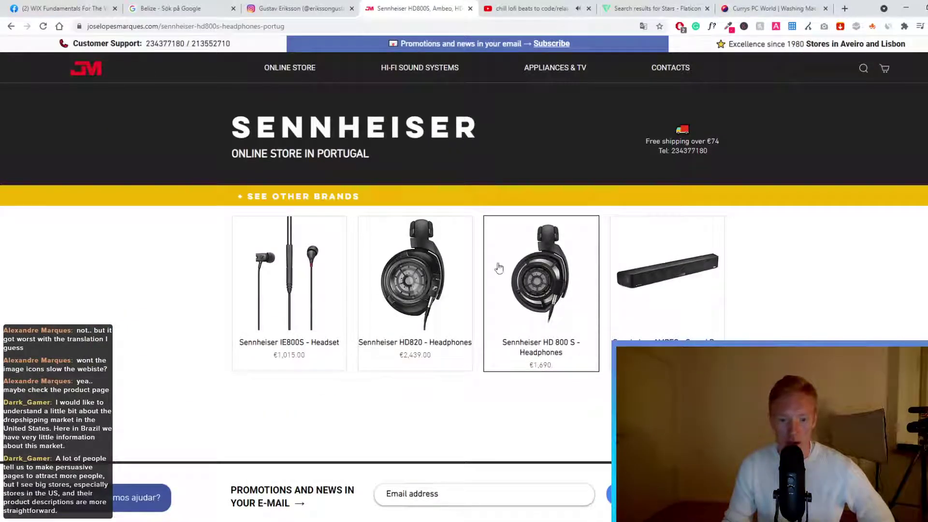
Open the Sennheiser HD820 headphones and check the gallery images, related products and Online Store submenu, briefly highlighting the product title
left_click(419, 277)
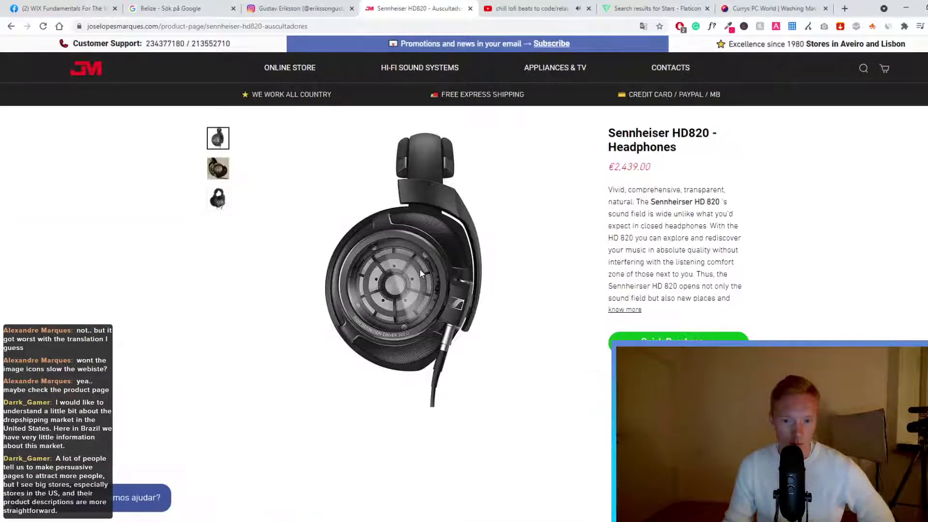
left_click(218, 169)
left_click(218, 141)
scroll(600, 242, "down", 5)
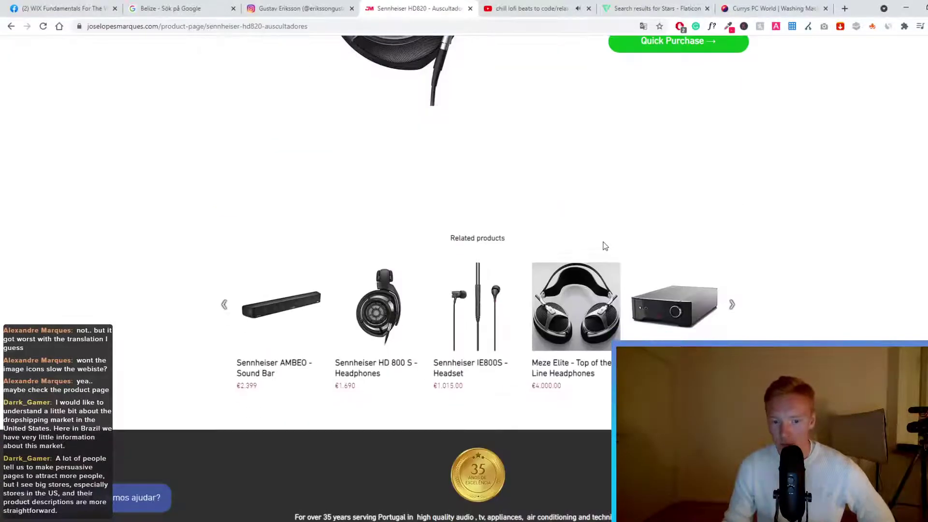
scroll(586, 252, "up", 6)
mouse_move(306, 88)
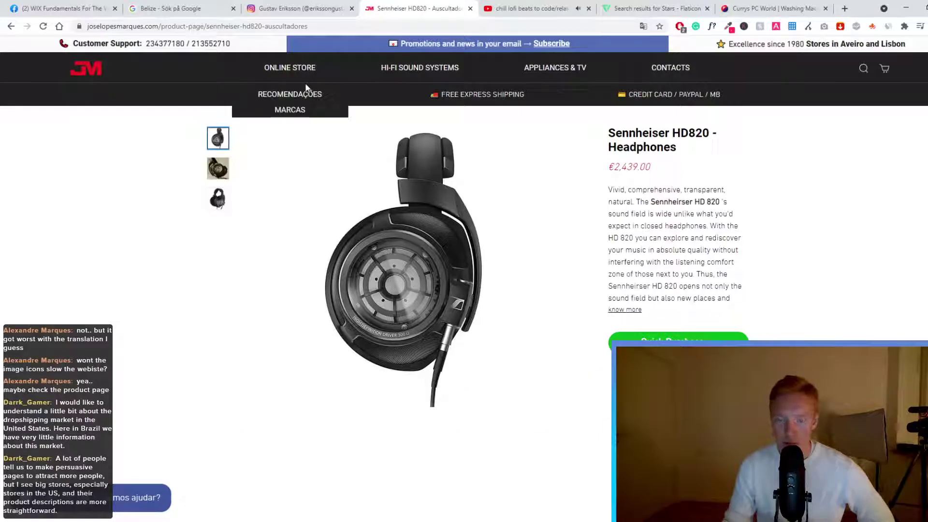
left_click_drag(676, 147, 608, 134)
left_click(594, 133)
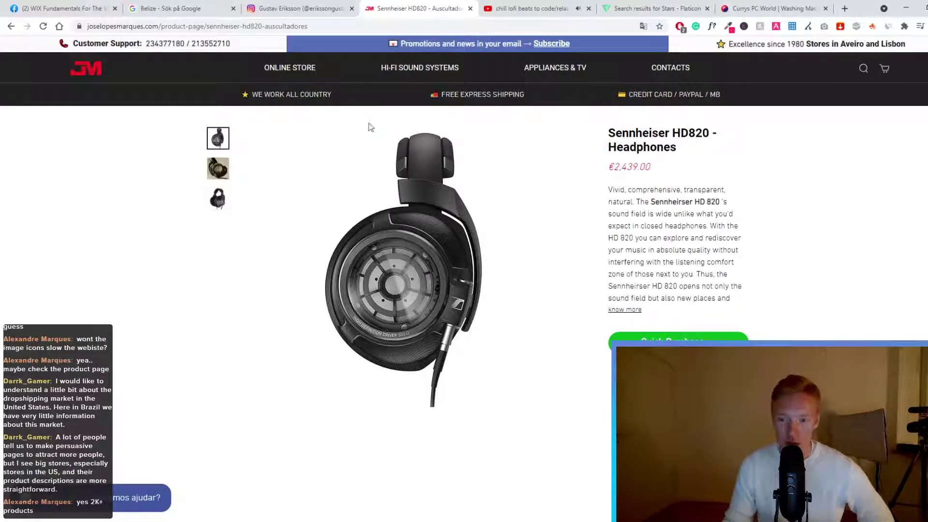
Return to the store's home page and review the Highlights and News cards together with the category tiles above them
left_click(97, 71)
scroll(421, 203, "down", 6)
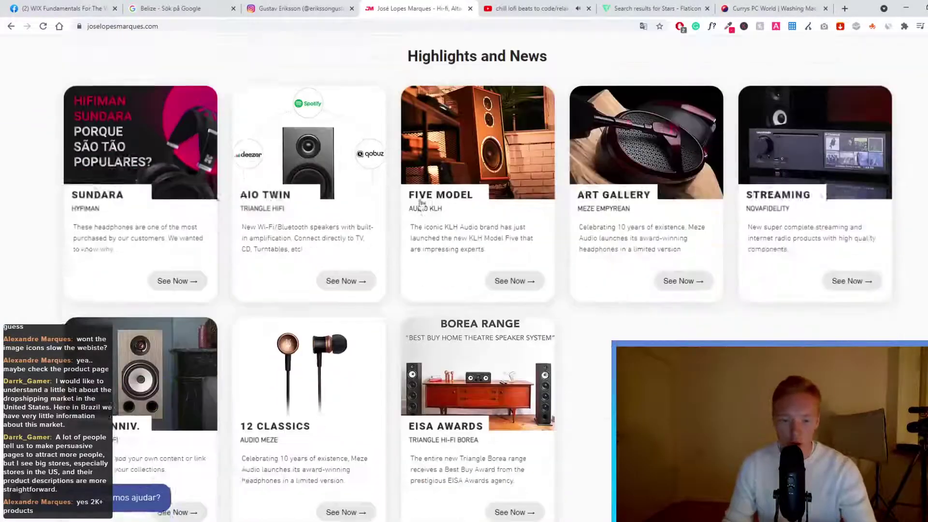
scroll(411, 202, "up", 2)
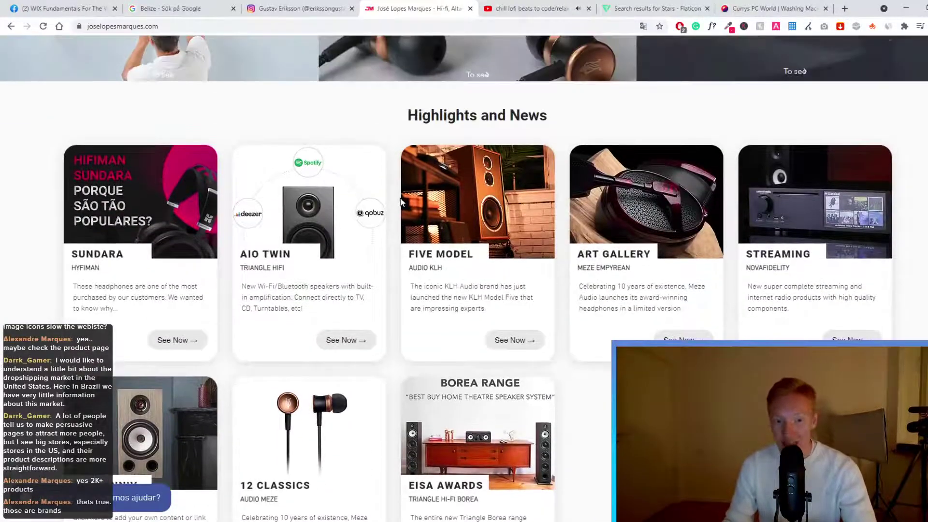
scroll(374, 232, "down", 2)
scroll(403, 260, "up", 3)
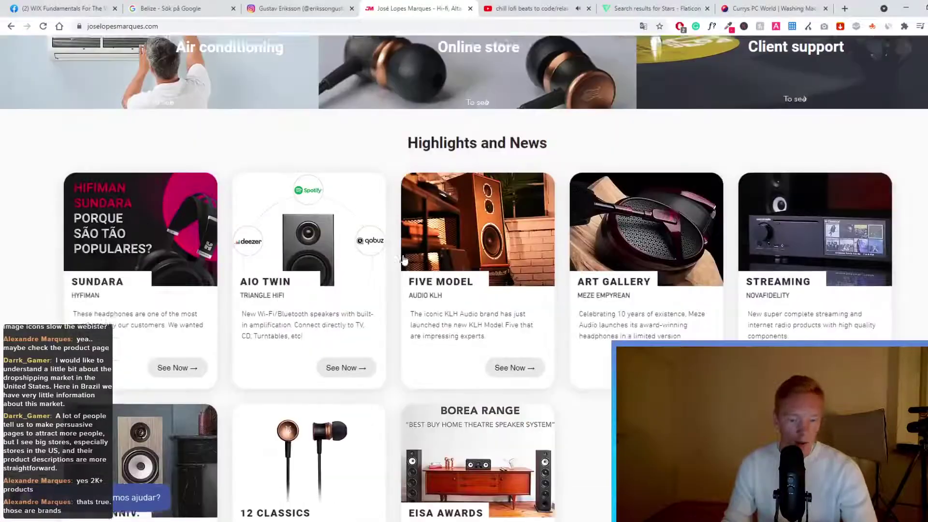
scroll(403, 259, "down", 1)
scroll(435, 253, "up", 3)
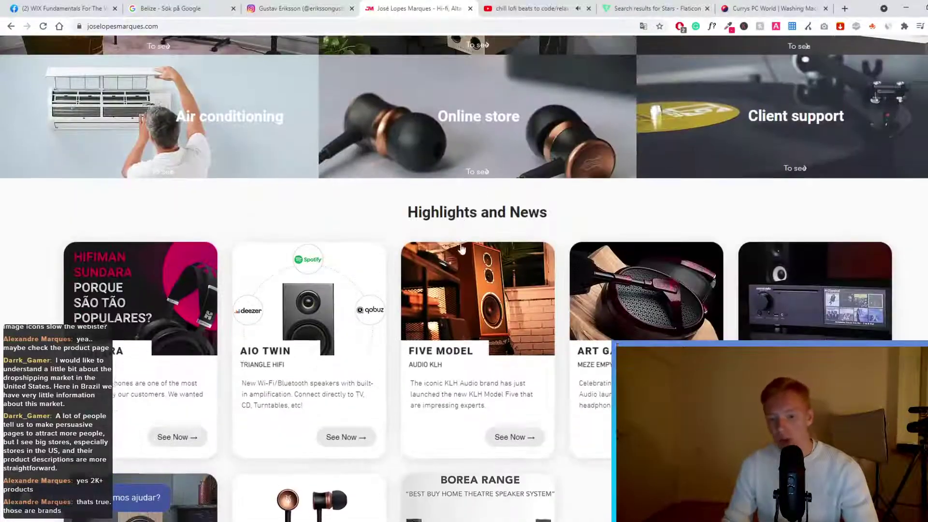
scroll(461, 248, "down", 3)
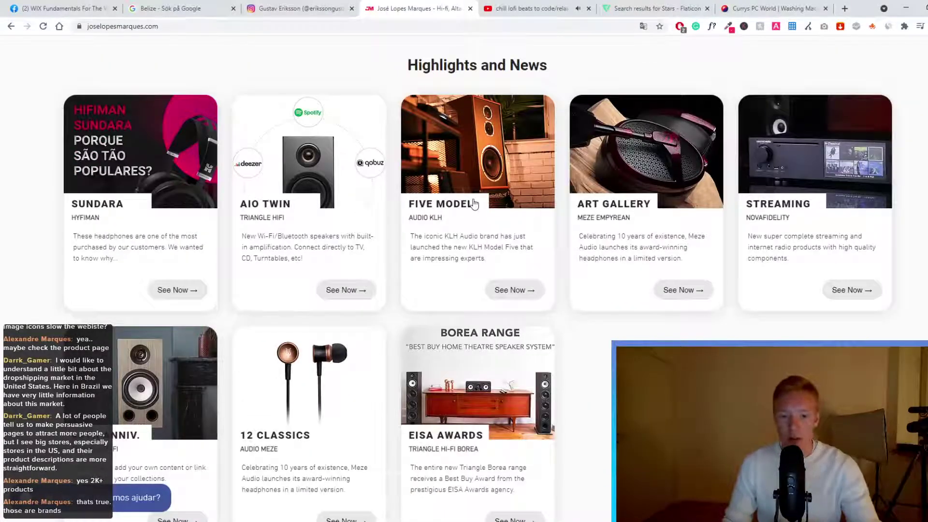
scroll(474, 204, "up", 4)
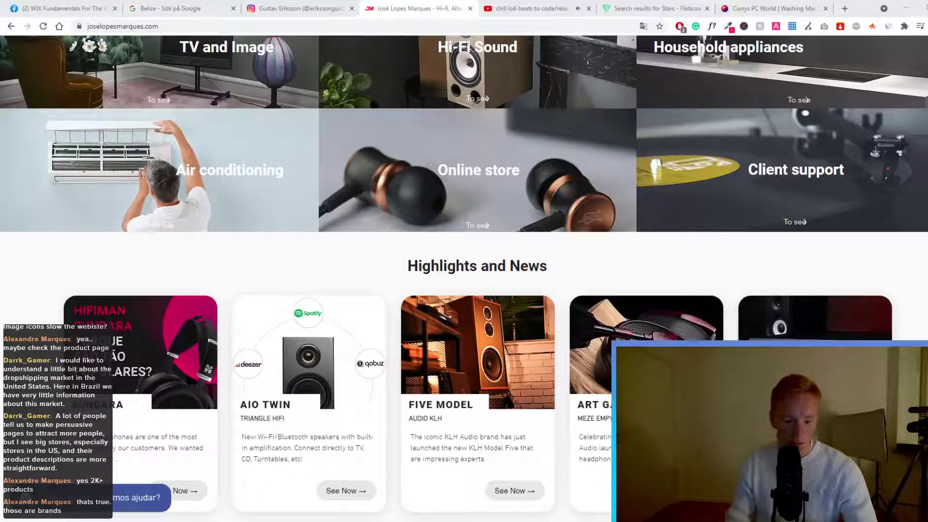
Review the home page's category tiles together with the Online Store and Hi-Fi Sound Systems submenus
scroll(396, 62, "up", 2)
mouse_move(396, 62)
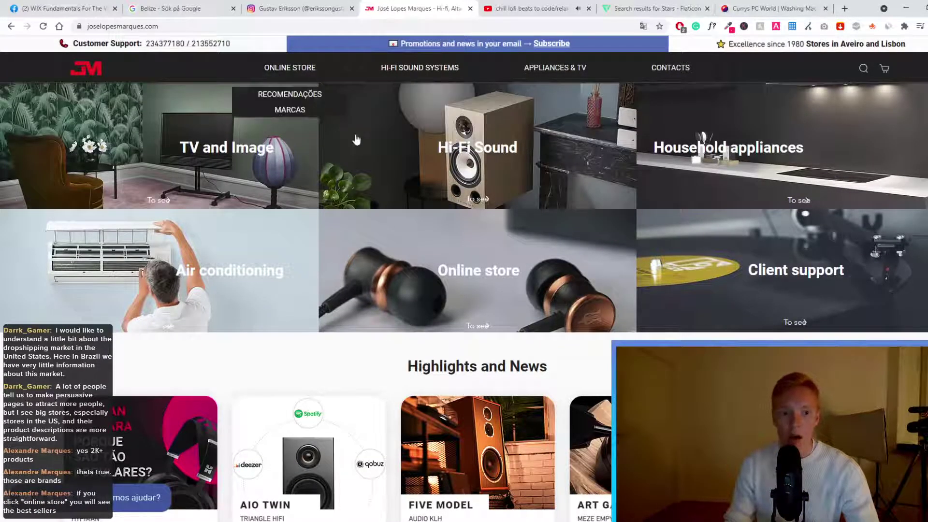
scroll(457, 228, "down", 2)
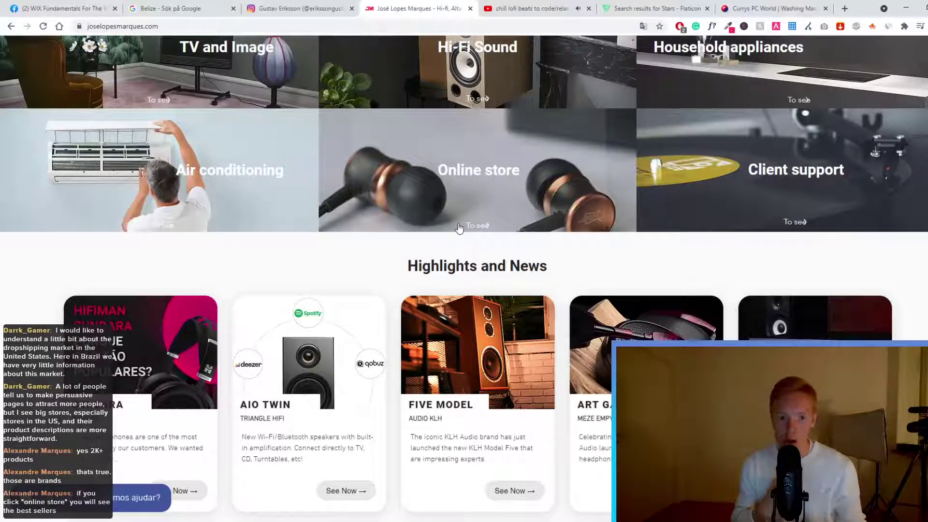
scroll(459, 228, "up", 3)
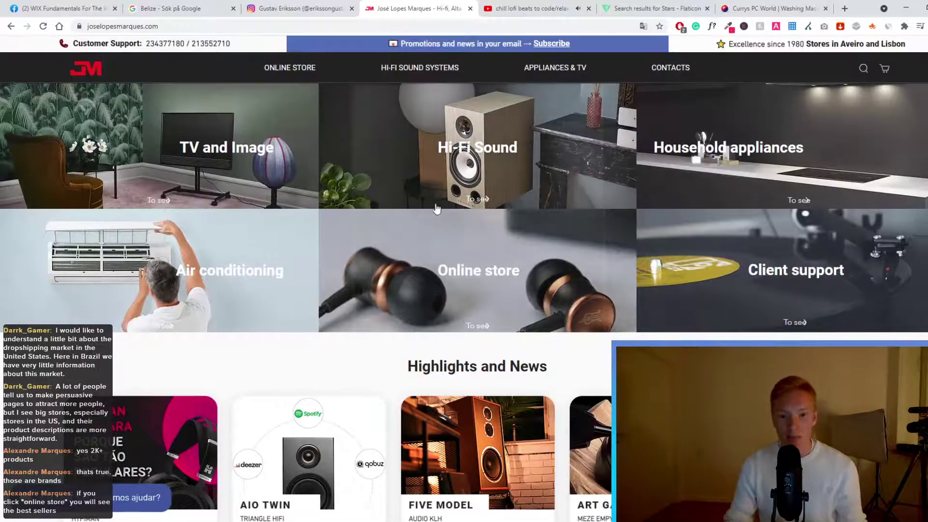
mouse_move(399, 80)
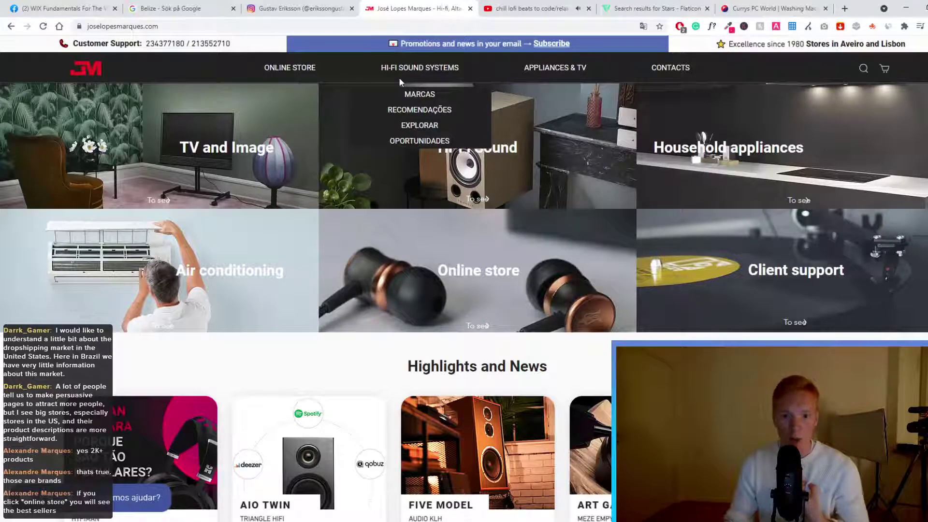
mouse_move(307, 73)
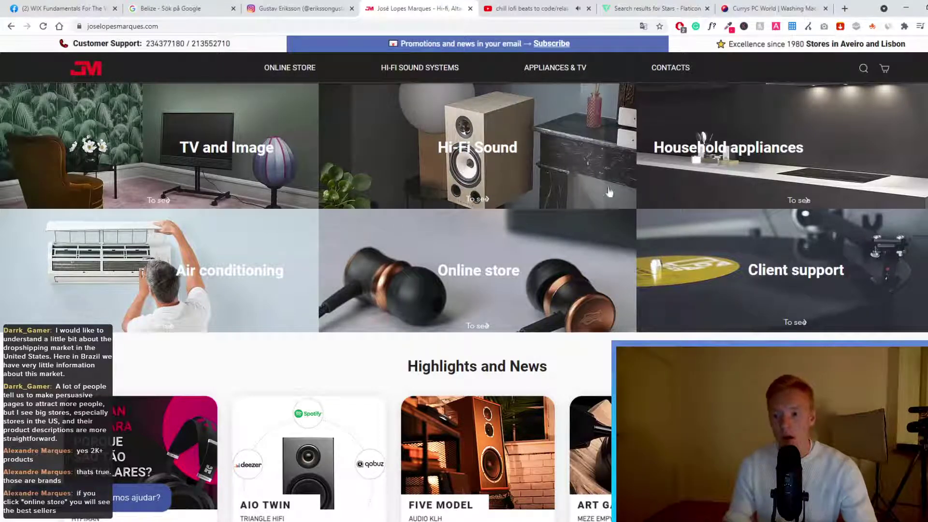
Open the Hi-Fi Sound category and look through its brand sections from Amphion and Chord down to Tone
left_click(468, 157)
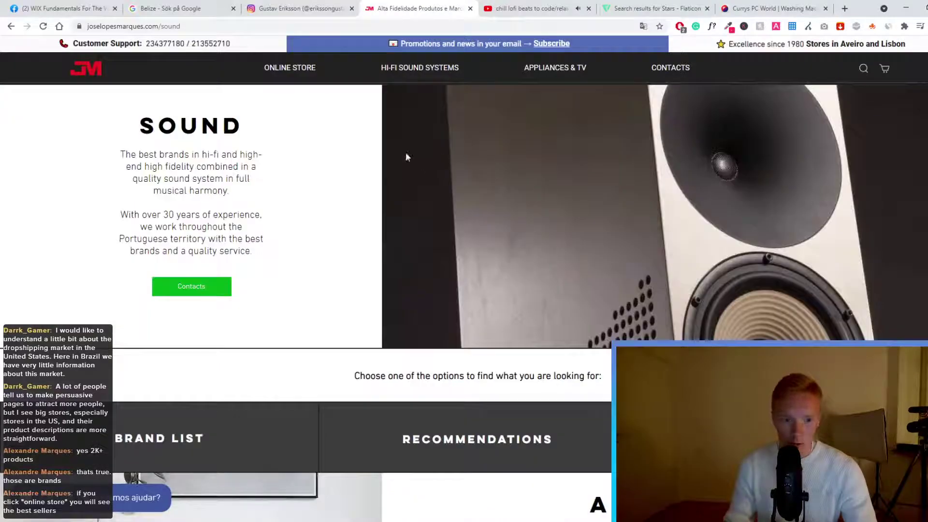
scroll(418, 198, "down", 20)
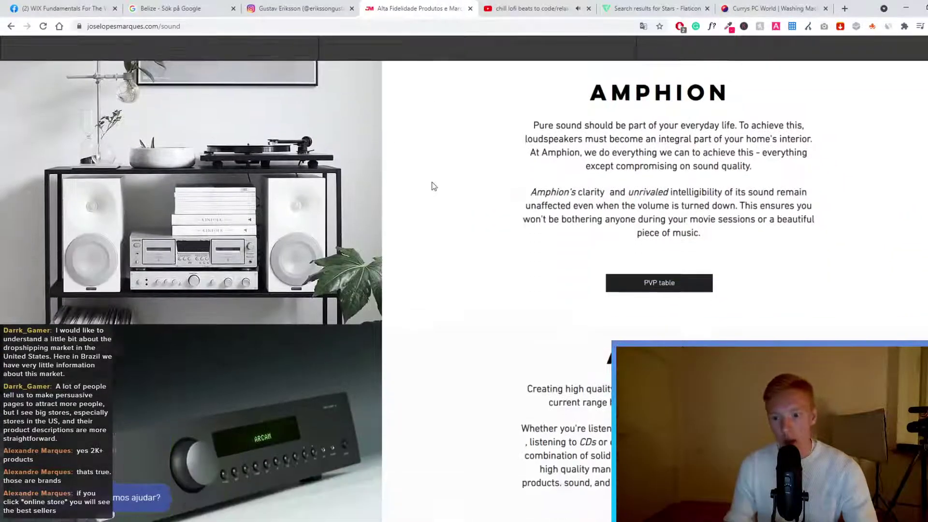
scroll(450, 182, "down", 20)
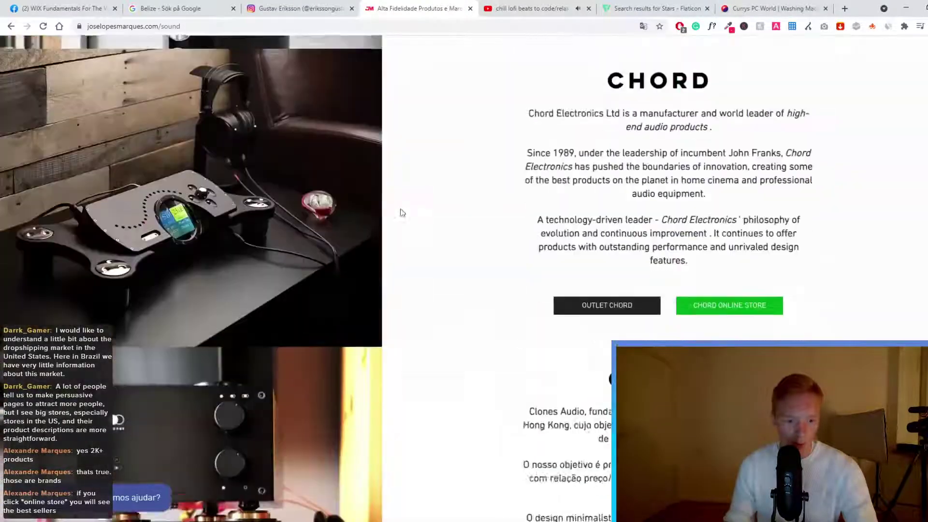
scroll(315, 223, "up", 15)
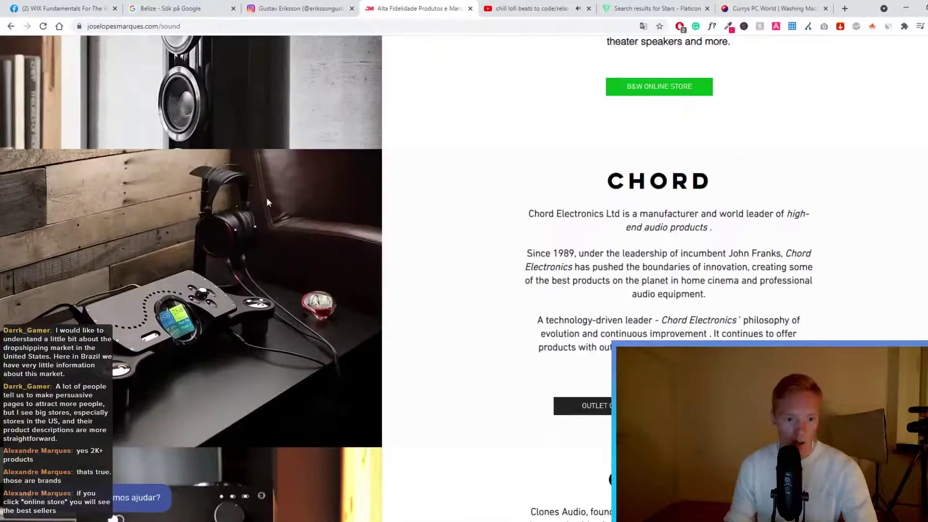
scroll(588, 232, "down", 4)
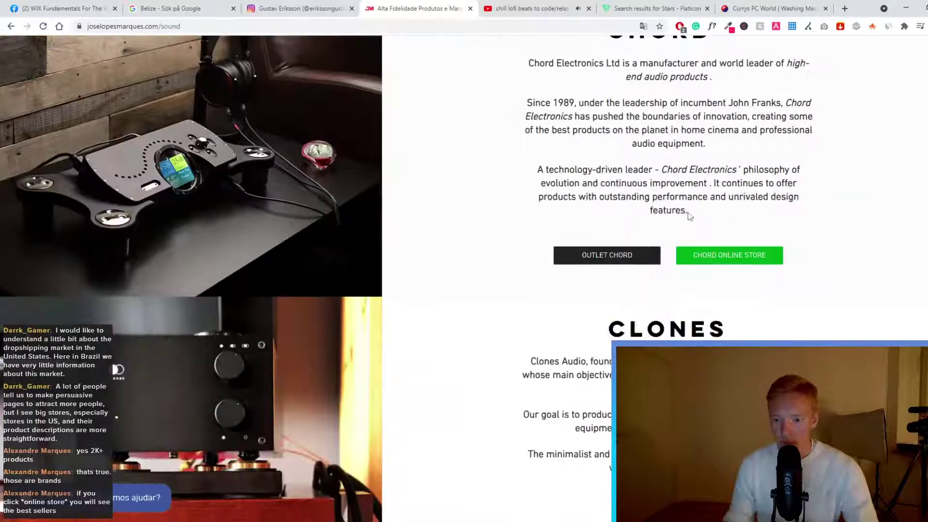
scroll(439, 259, "up", 3)
scroll(400, 248, "down", 20)
scroll(364, 254, "down", 20)
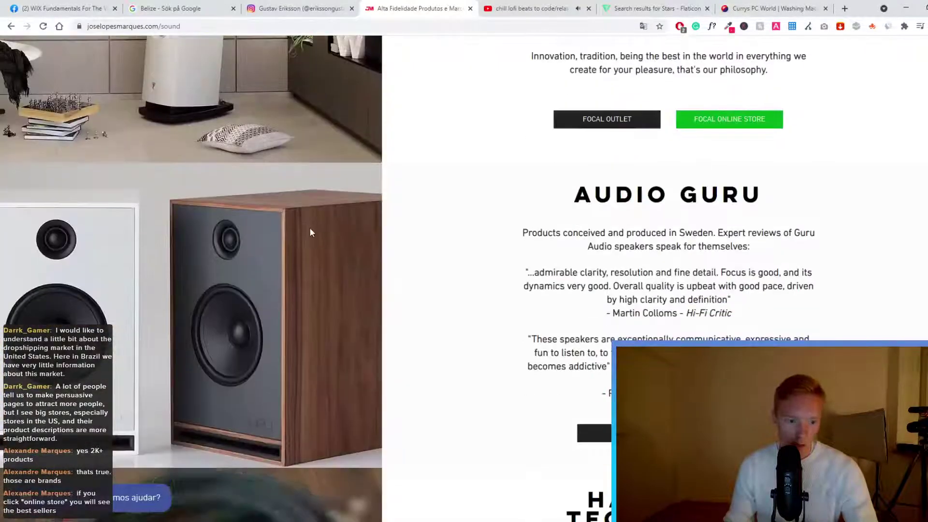
scroll(287, 226, "down", 9)
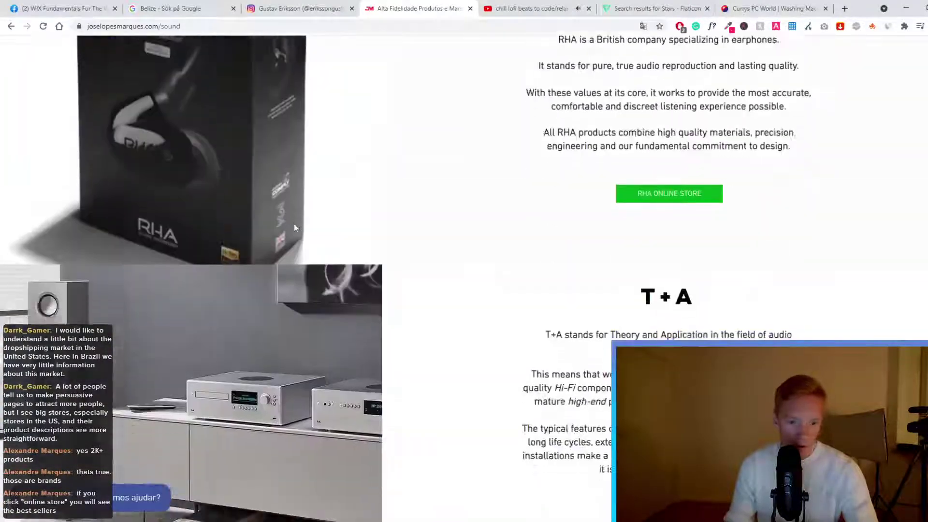
scroll(290, 229, "up", 10)
scroll(285, 242, "down", 4)
scroll(285, 247, "down", 20)
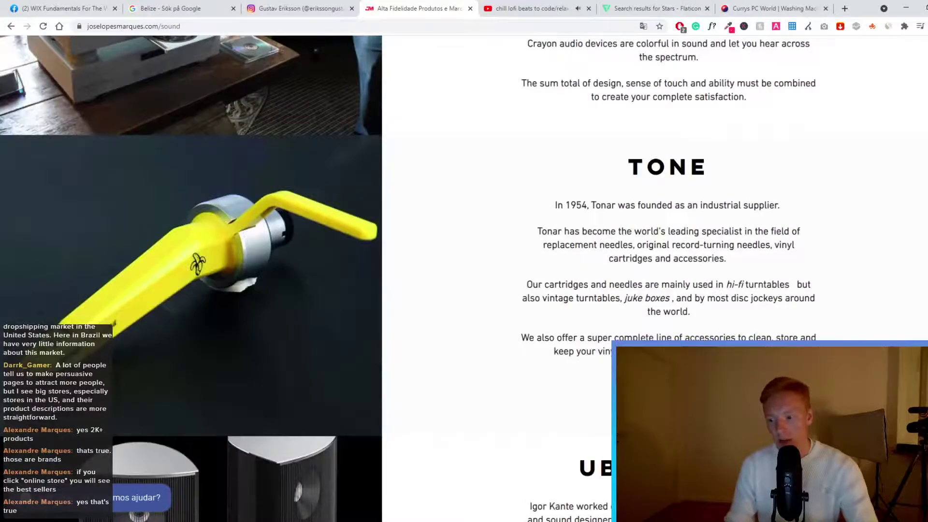
Check the site search on the Sound page, close it, and return to the home page to look over its content
key("Home")
left_click(859, 71)
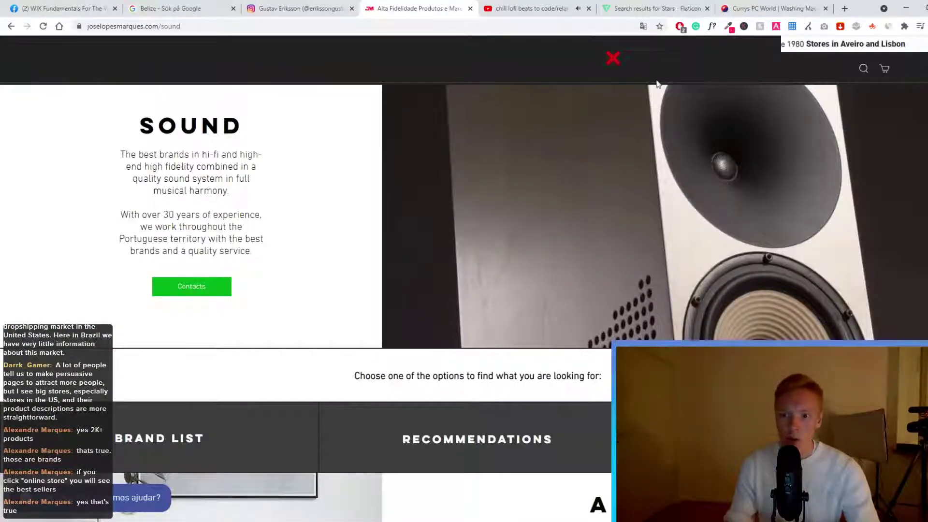
left_click(613, 58)
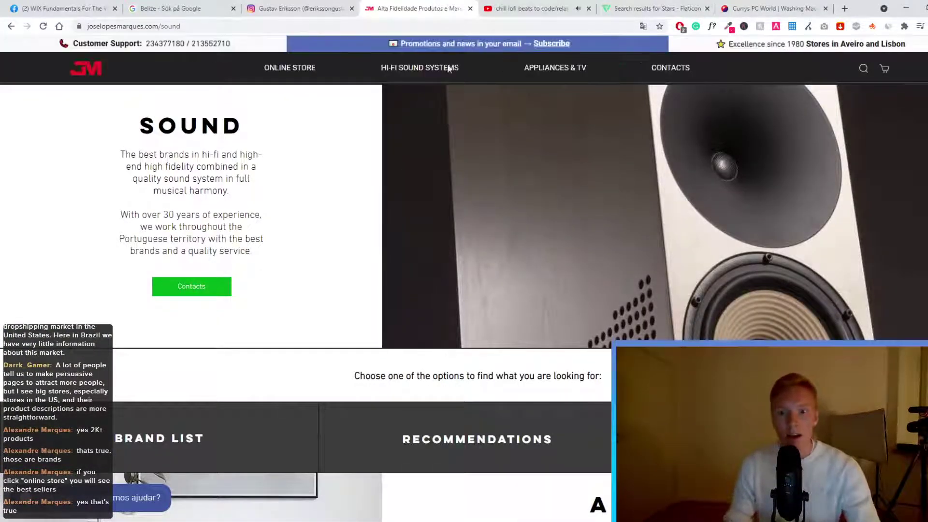
left_click(99, 71)
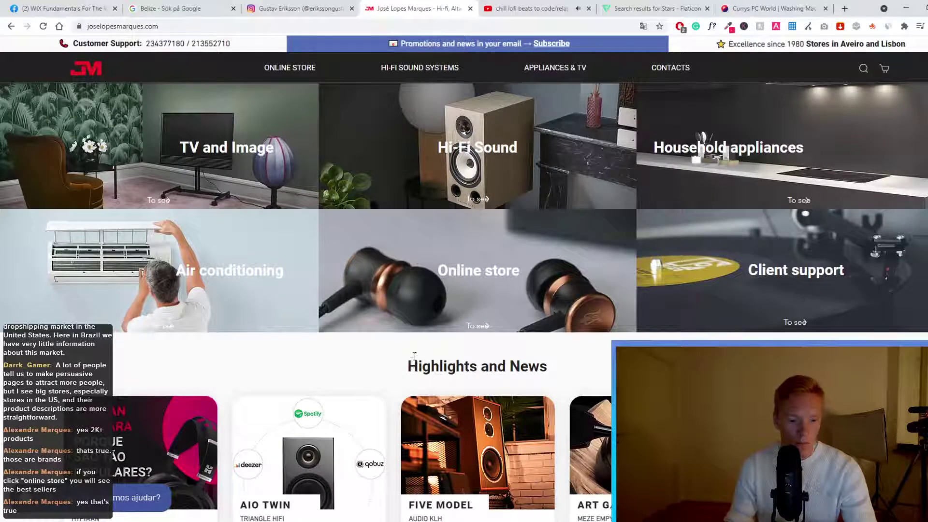
scroll(414, 356, "down", 7)
scroll(436, 346, "up", 7)
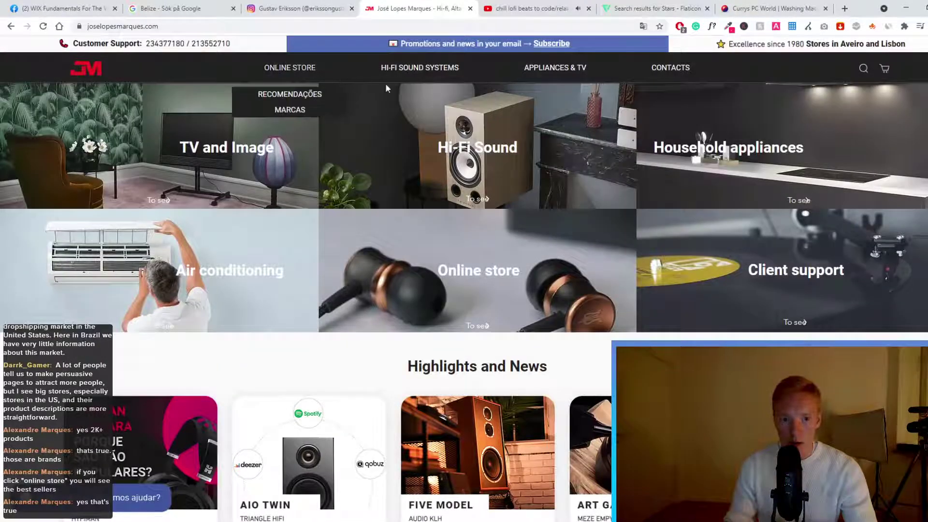
Examine the brand list under Hi-Fi Sound Systems twice, closing it each time
left_click(423, 105)
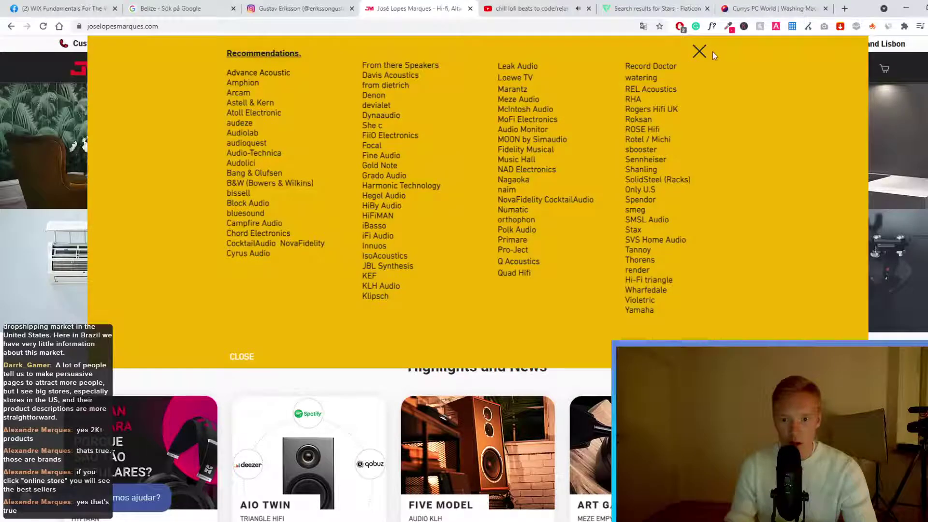
left_click(698, 52)
mouse_move(414, 69)
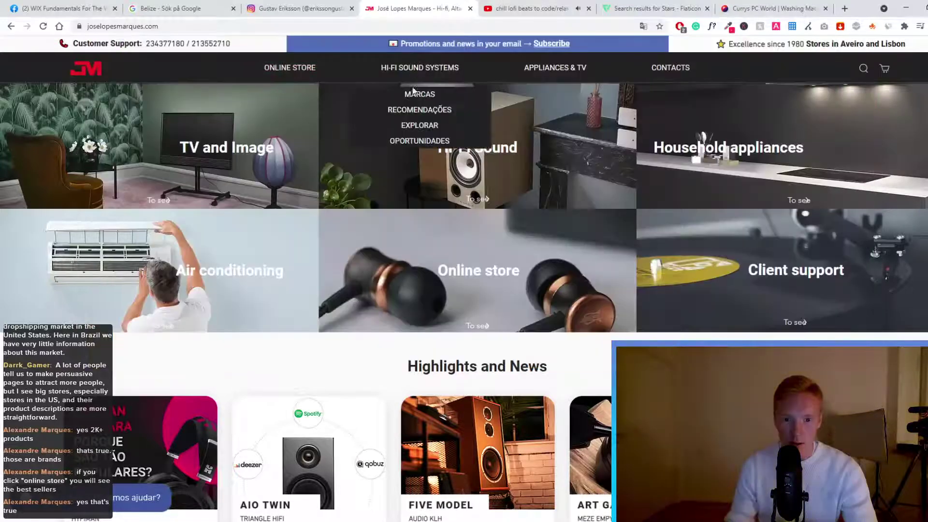
left_click(420, 96)
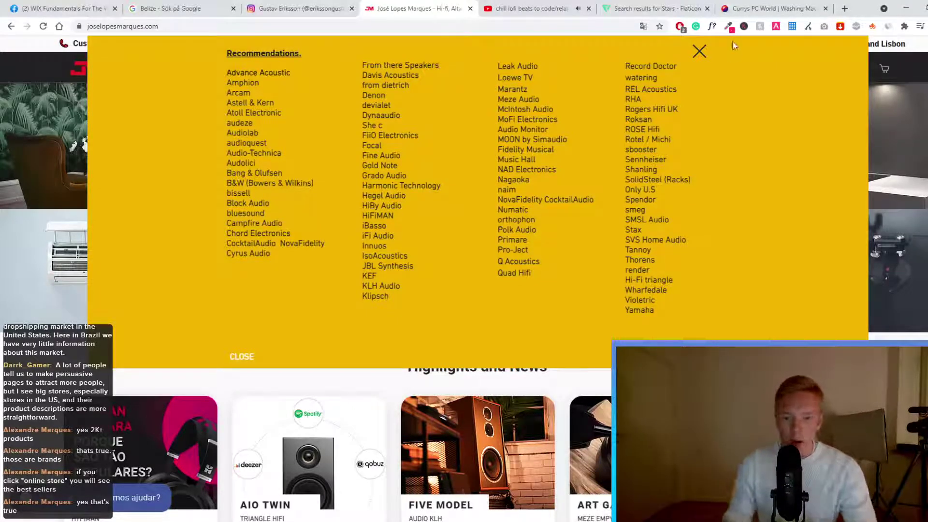
left_click(699, 51)
mouse_move(445, 74)
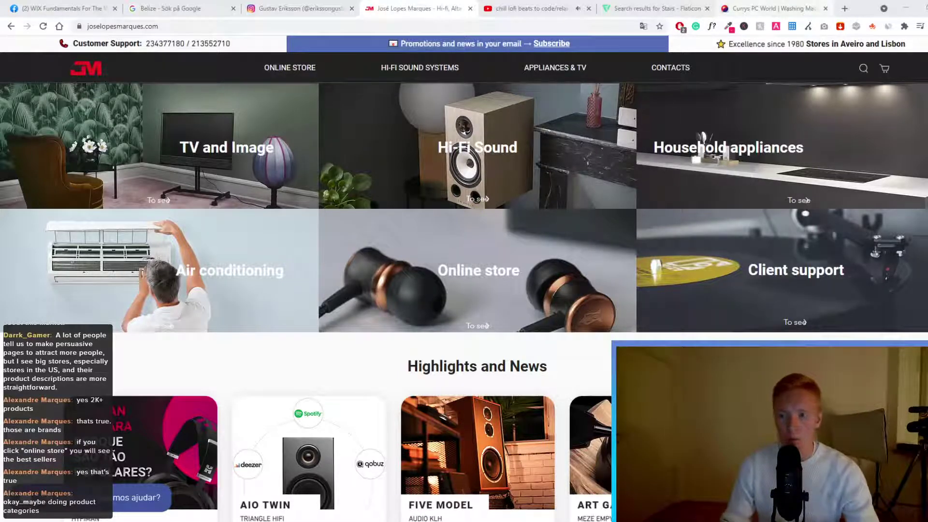
key("ctrl+t")
type("iphone")
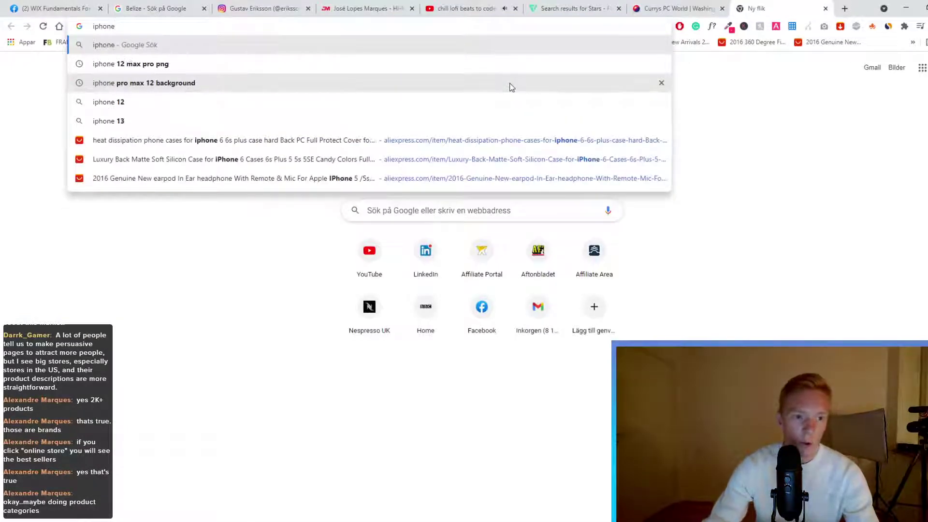
key("Return")
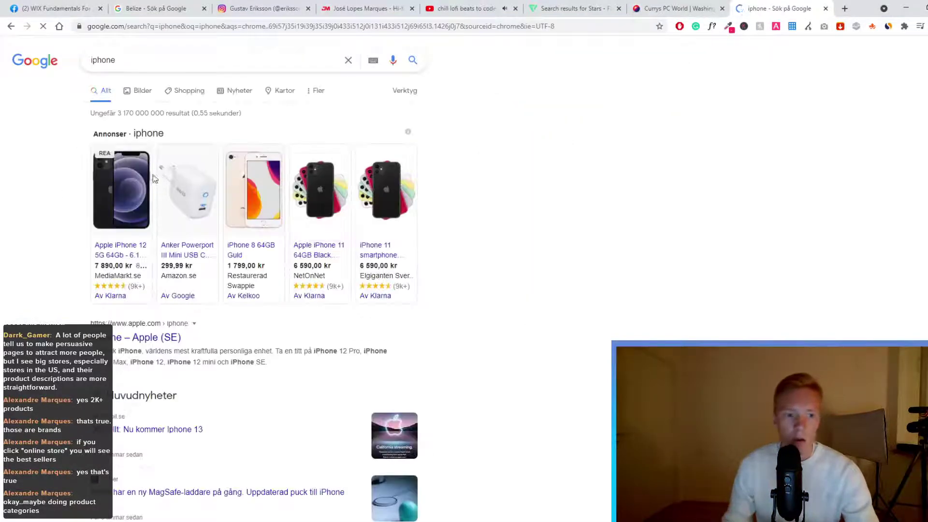
scroll(129, 198, "down", 5)
scroll(129, 198, "down", 19)
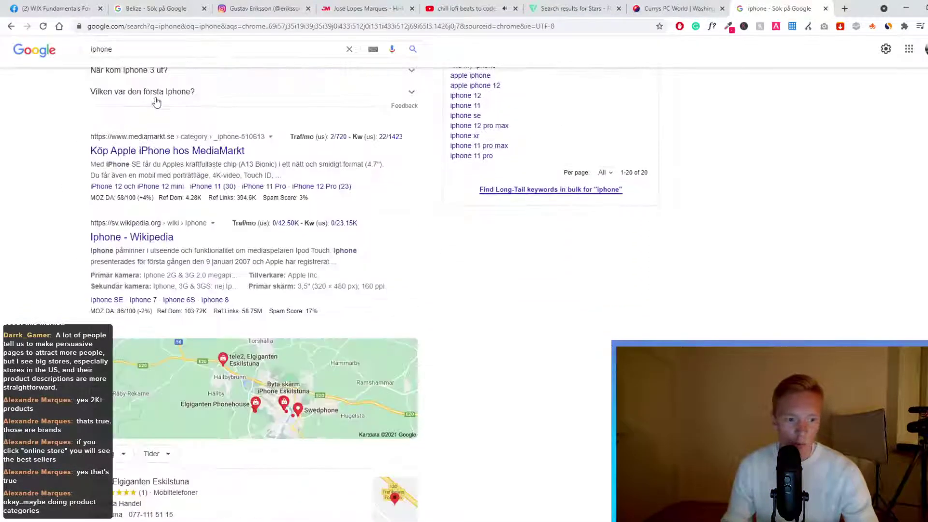
scroll(143, 223, "up", 12)
scroll(142, 223, "up", 12)
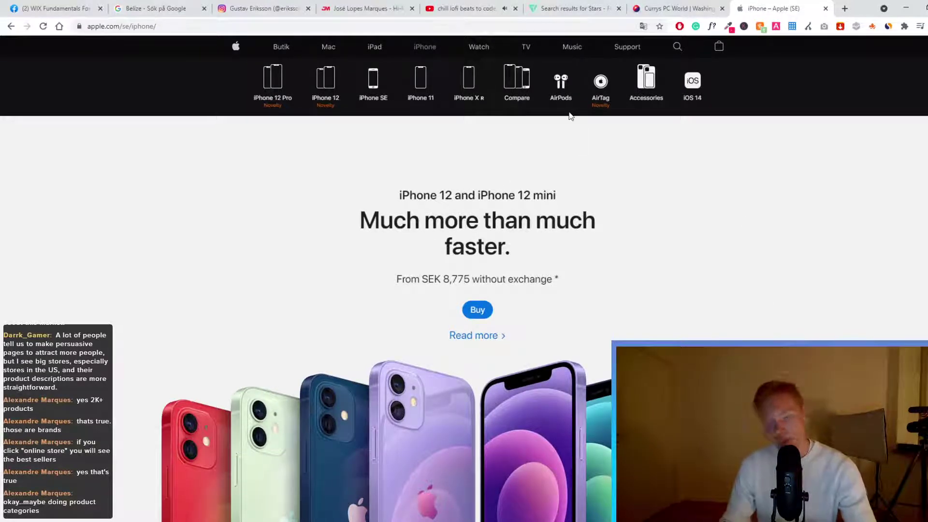
scroll(569, 118, "down", 10)
scroll(541, 155, "down", 20)
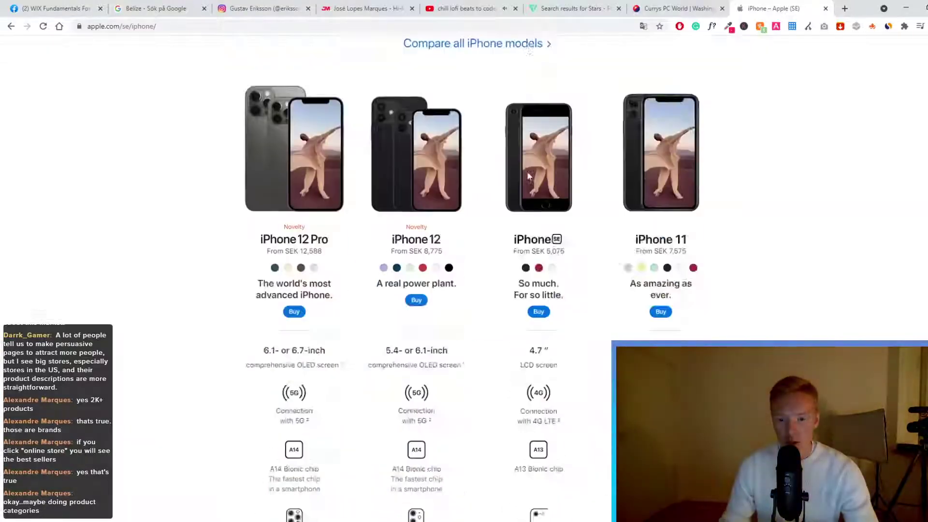
scroll(532, 174, "down", 15)
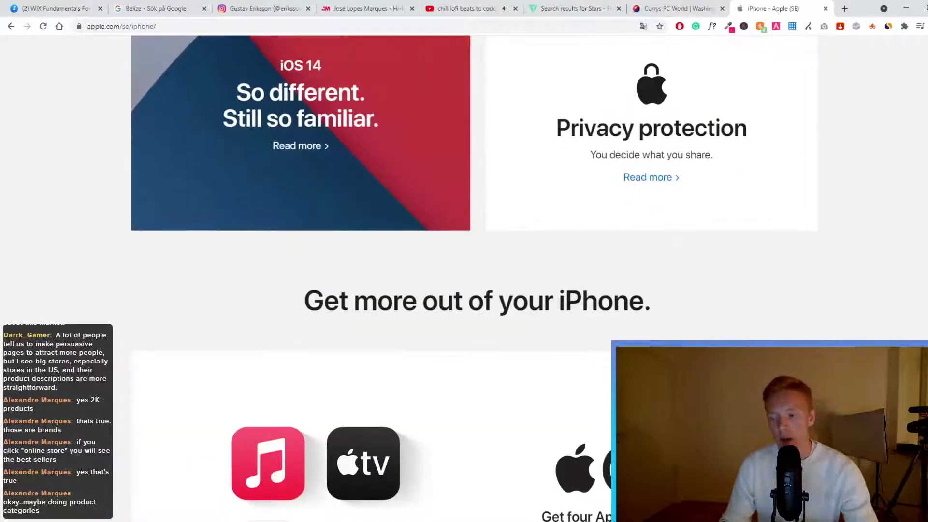
scroll(921, 234, "down", 10)
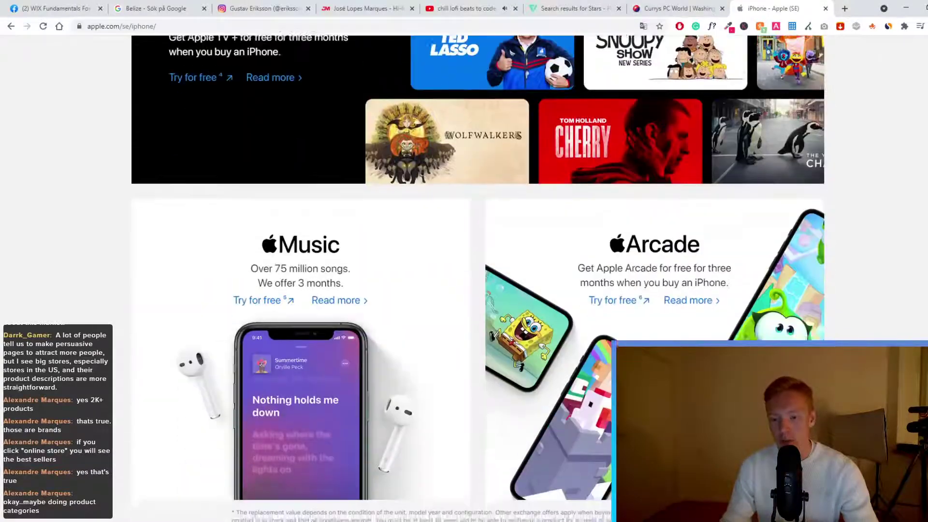
scroll(921, 233, "up", 20)
scroll(870, 83, "down", 5)
scroll(870, 83, "up", 20)
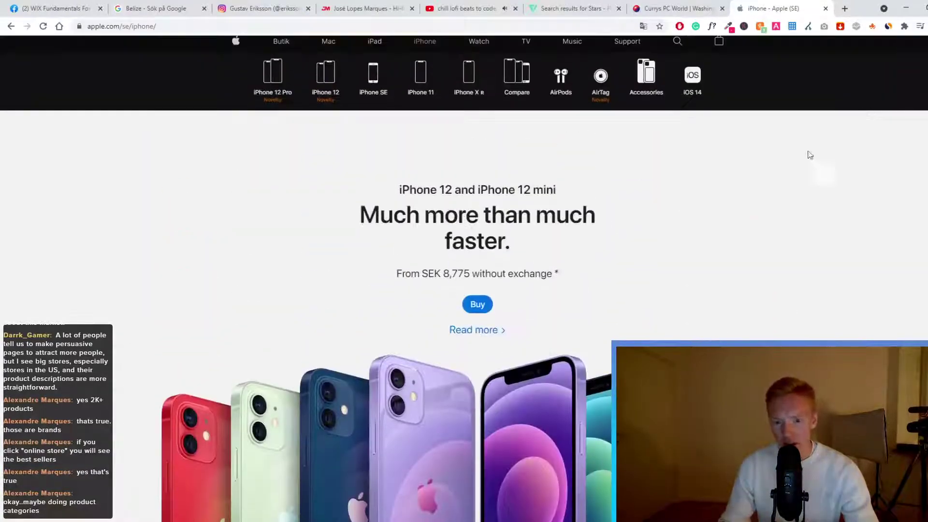
Open the iPhone 12 Pro technical specifications, look through them and highlight the iPhone 12 Pro Max heading
left_click(269, 82)
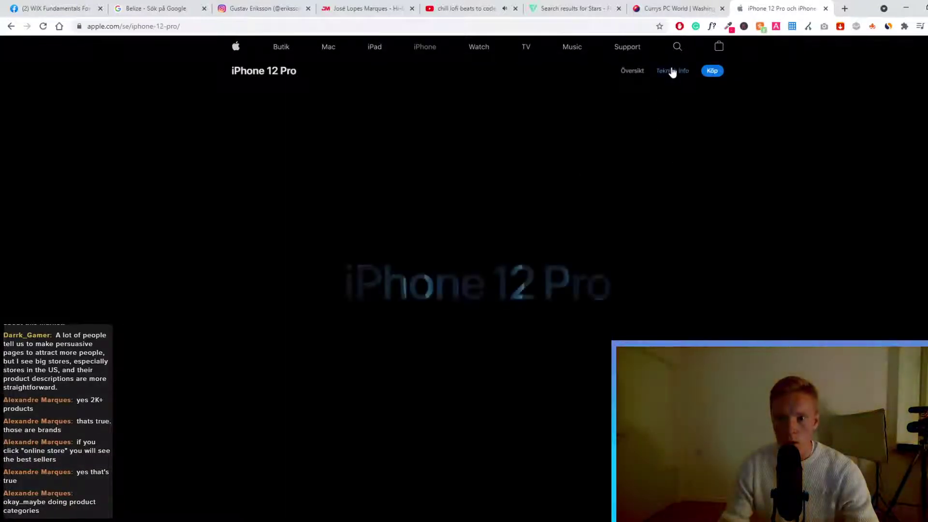
left_click(670, 72)
scroll(637, 178, "down", 3)
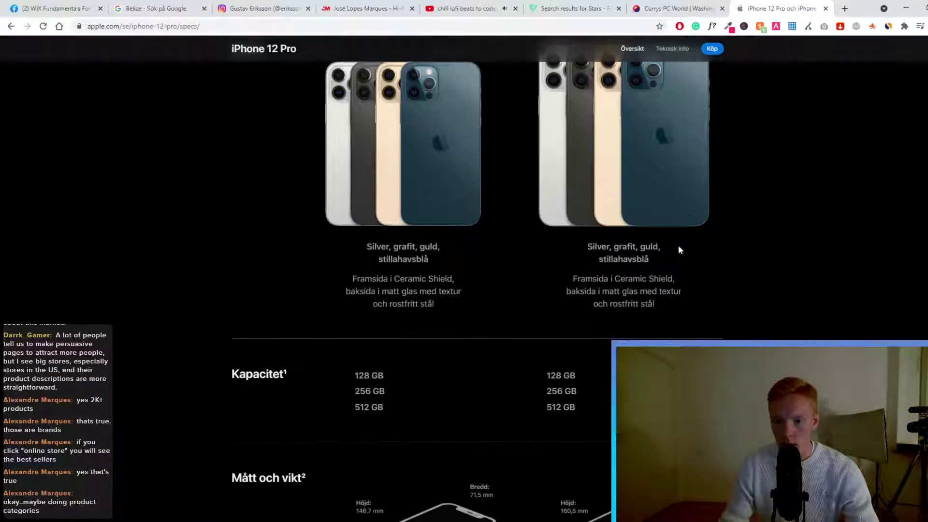
scroll(677, 248, "up", 3)
scroll(638, 265, "down", 15)
scroll(598, 297, "down", 20)
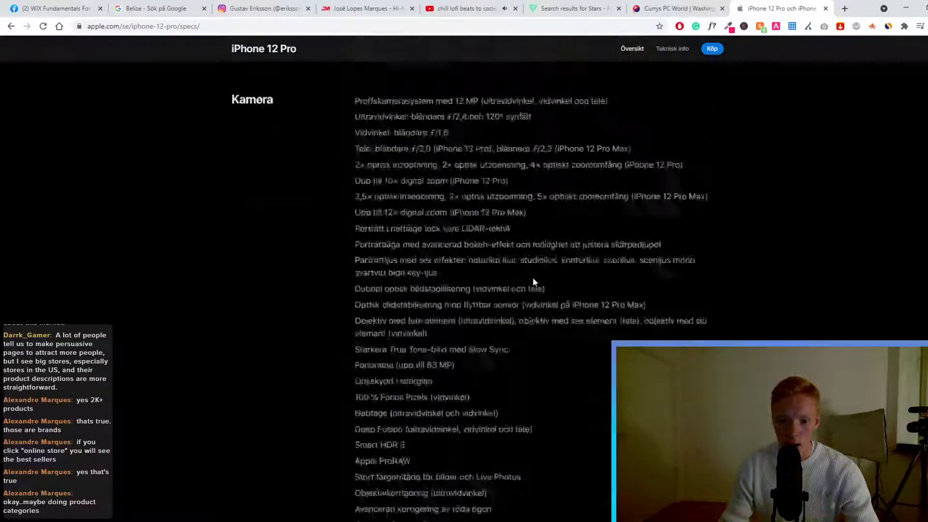
scroll(900, 104, "down", 10)
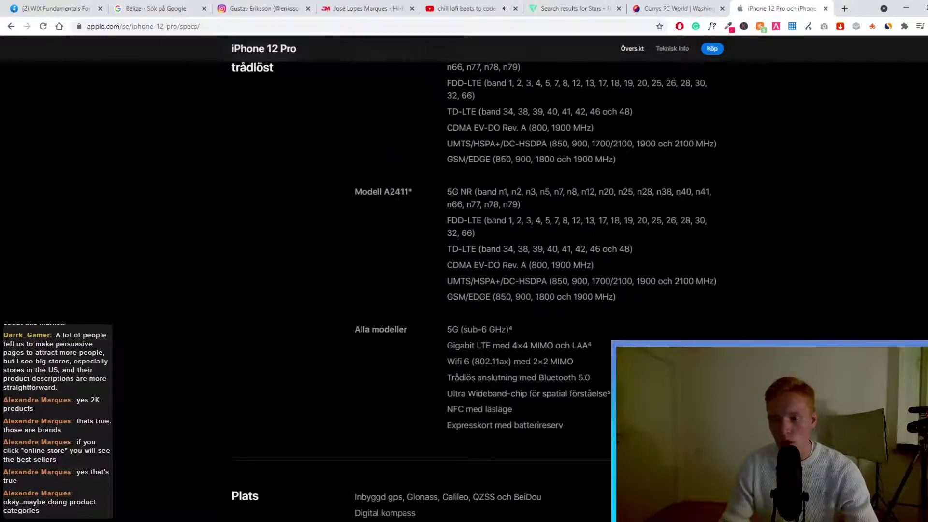
scroll(900, 104, "up", 20)
scroll(899, 100, "up", 15)
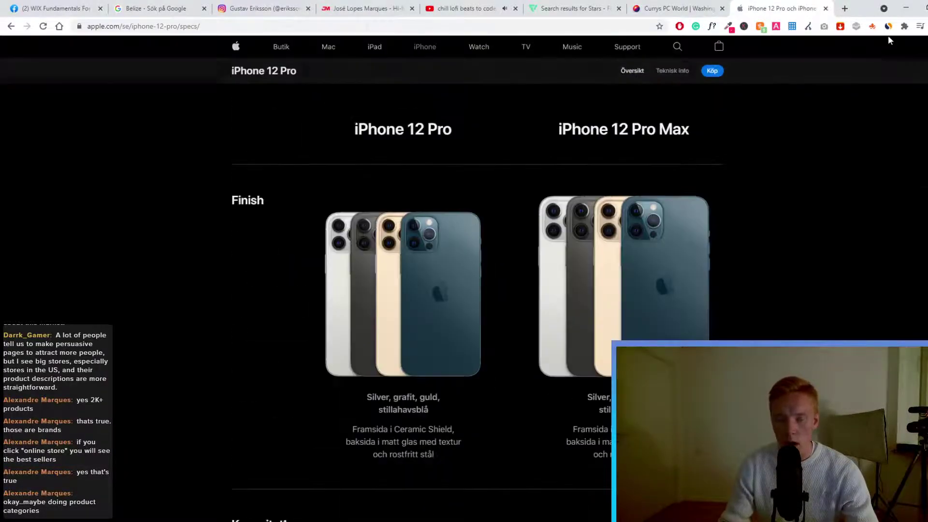
left_click_drag(572, 127, 677, 129)
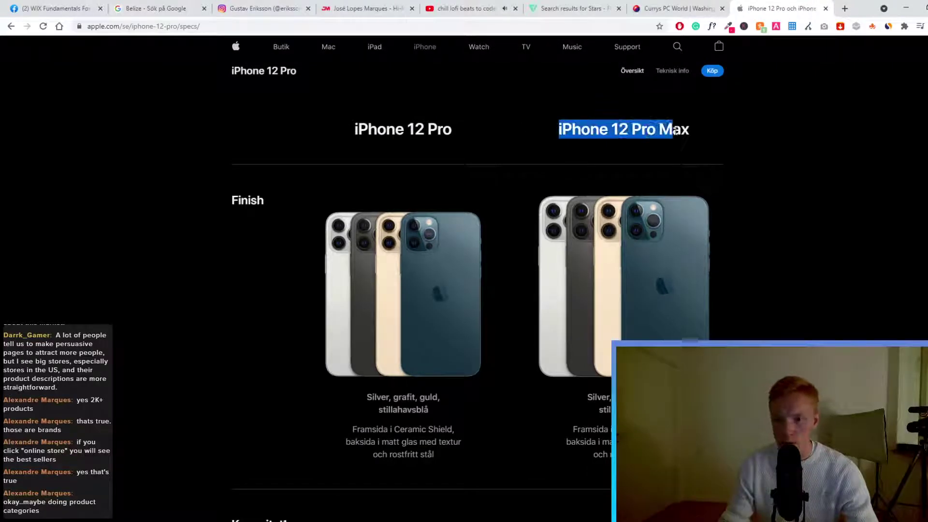
Highlight the iPhone 12 Pro Max heading several more times on the specifications page and clear the selection
left_click(675, 131)
left_click_drag(565, 126, 694, 140)
left_click(604, 129)
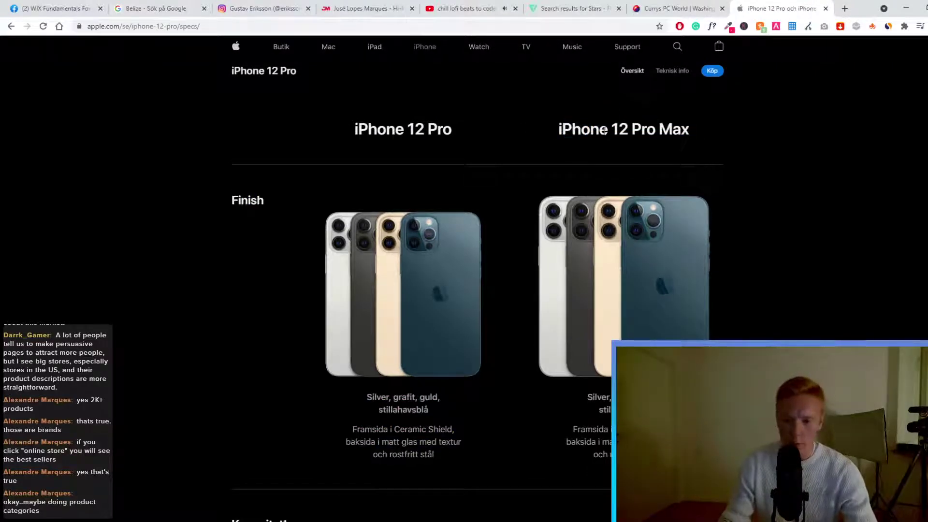
left_click_drag(563, 123, 674, 131)
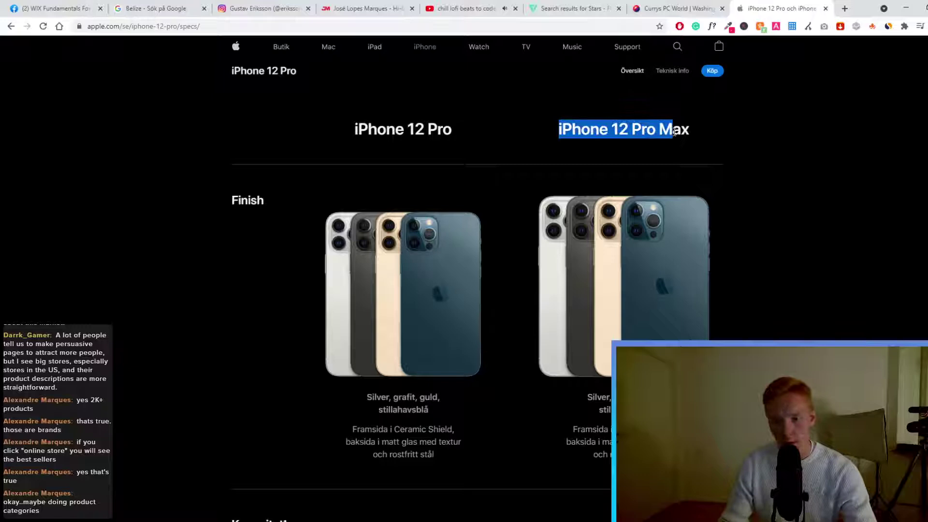
left_click(623, 137)
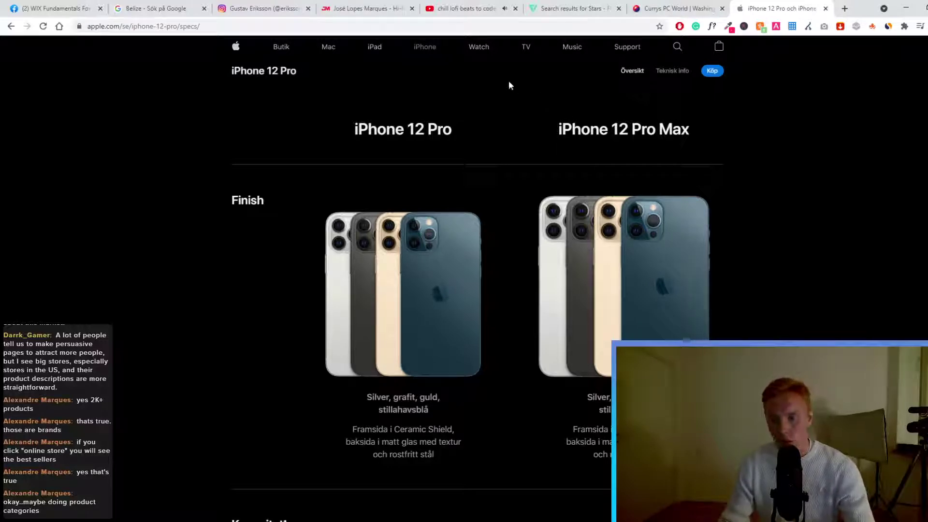
Search Google for "yellow duck" in the current tab and look through the results
left_click(438, 30)
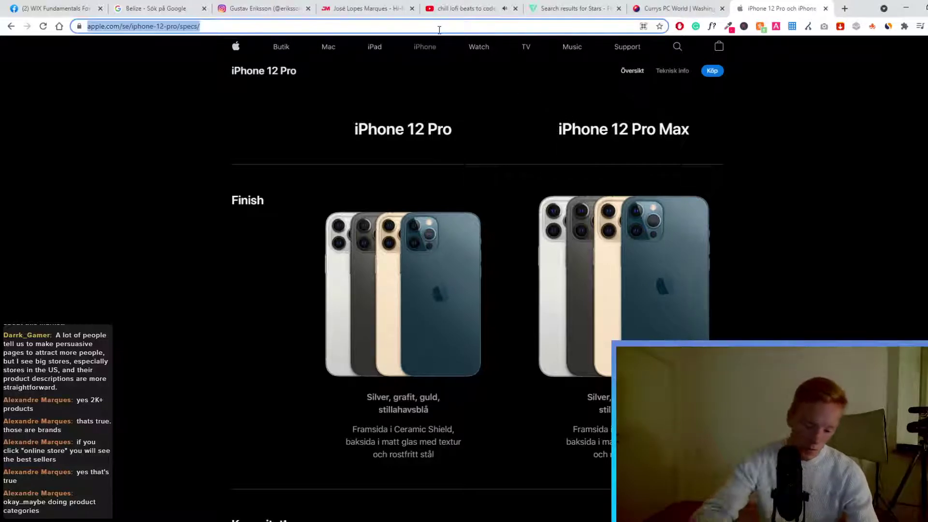
type("yell")
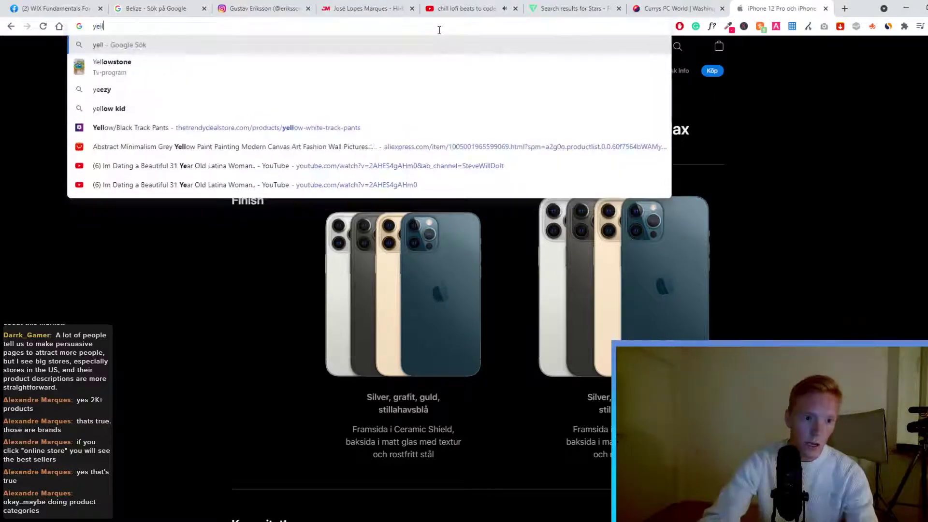
type("ow duck")
key("Return")
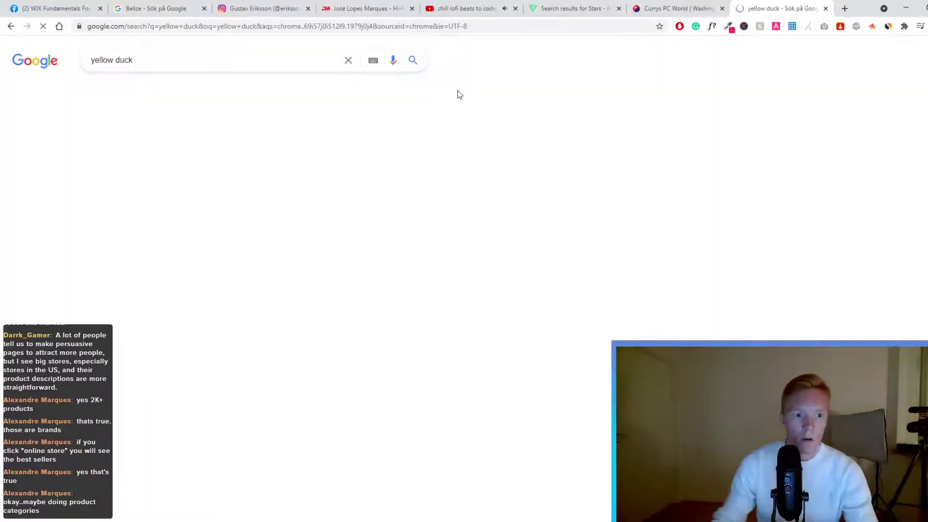
scroll(145, 289, "down", 5)
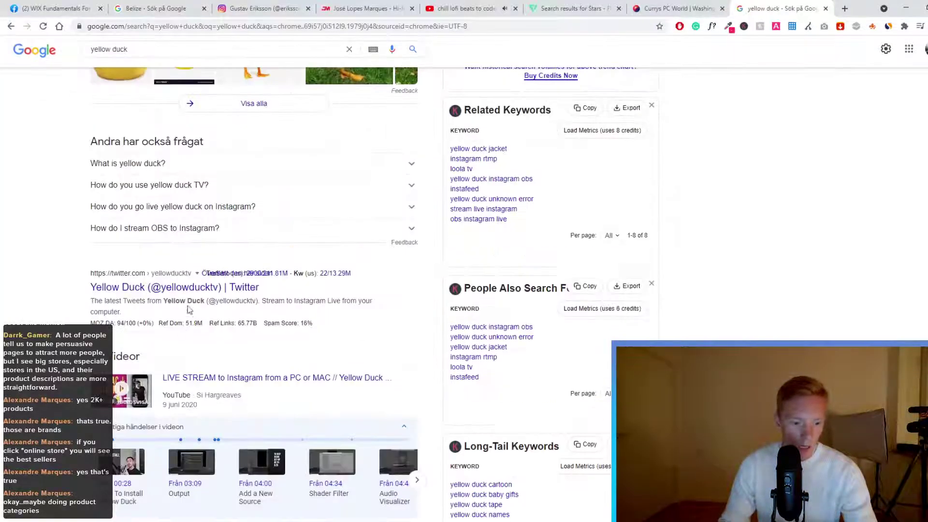
scroll(174, 241, "up", 4)
scroll(179, 156, "up", 2)
Refine the Google search to "yellow duck toy", look through the results and open Walmart's Stuffed Duck listing
left_click(152, 59)
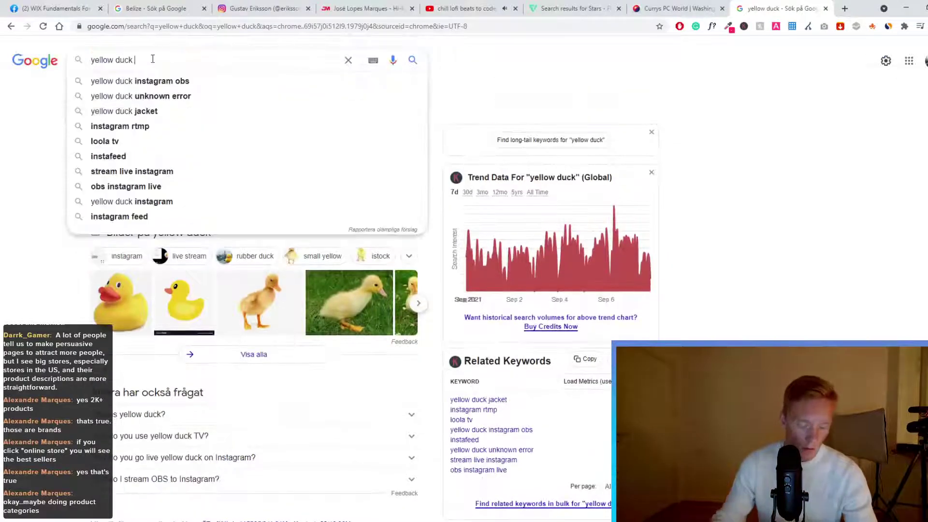
type("toy")
key("Return")
scroll(194, 139, "down", 10)
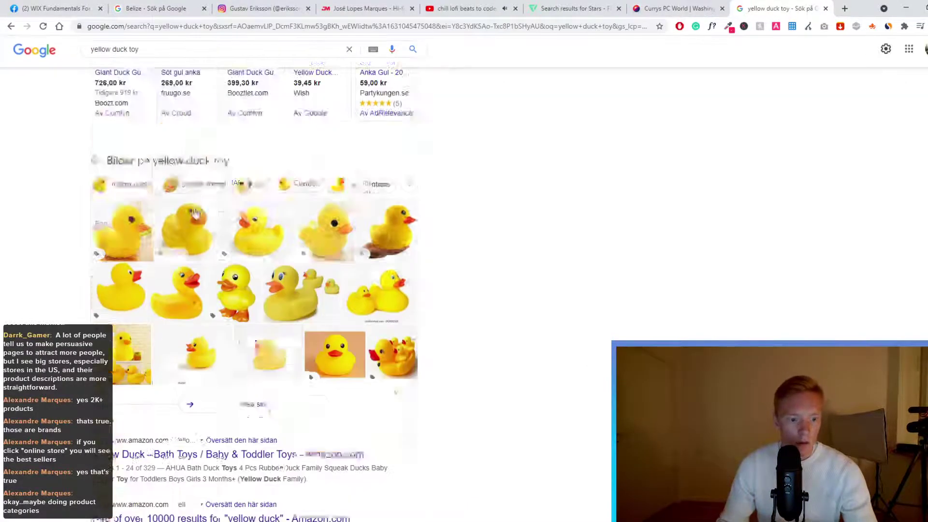
scroll(195, 138, "down", 4)
scroll(140, 202, "up", 7)
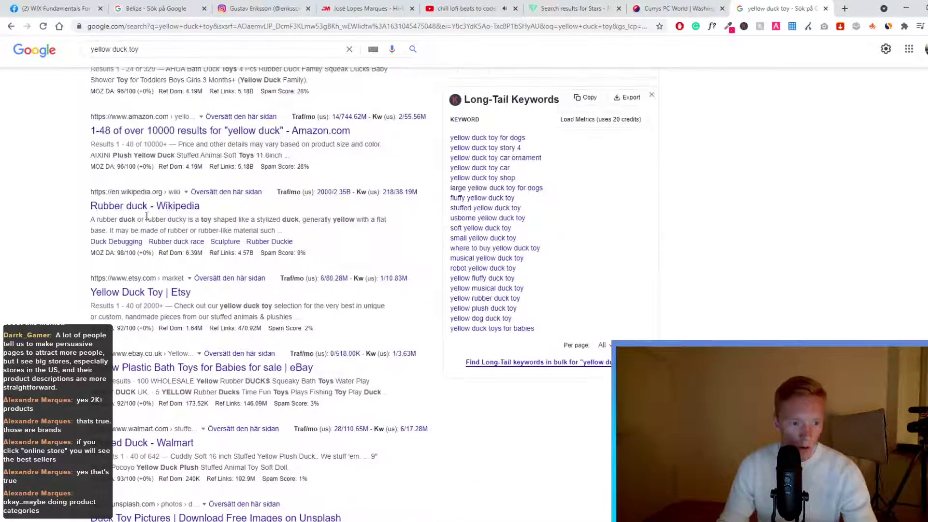
scroll(145, 266, "down", 7)
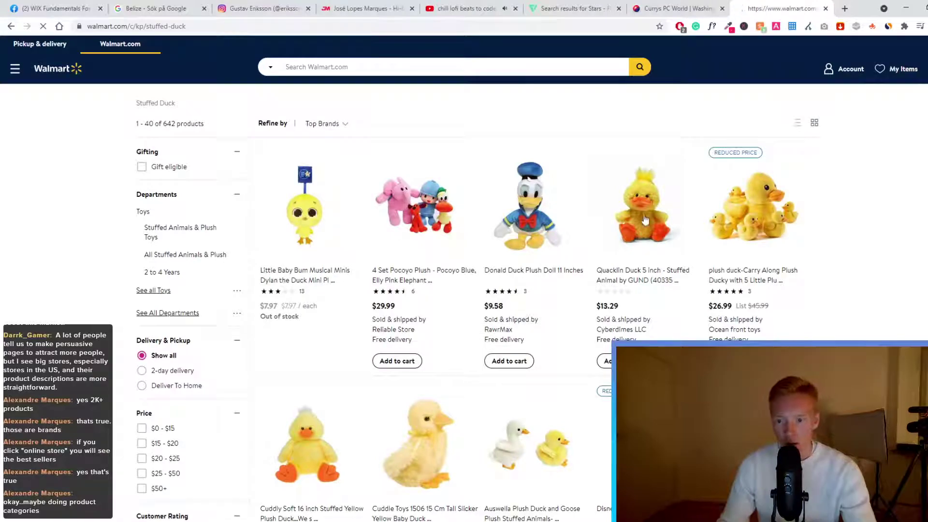
Open the Quacklin Duck 5 inch product page, look through its layout and highlight the product title
left_click(649, 222)
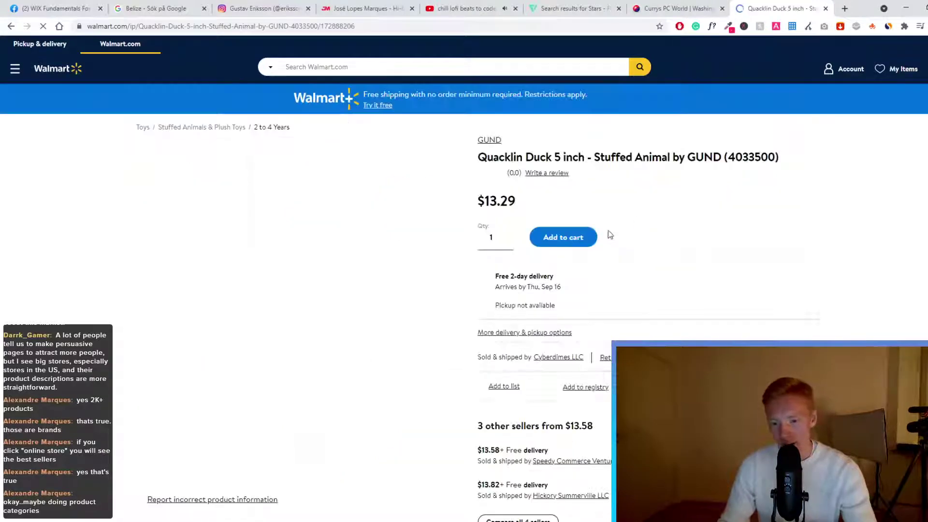
scroll(601, 249, "down", 12)
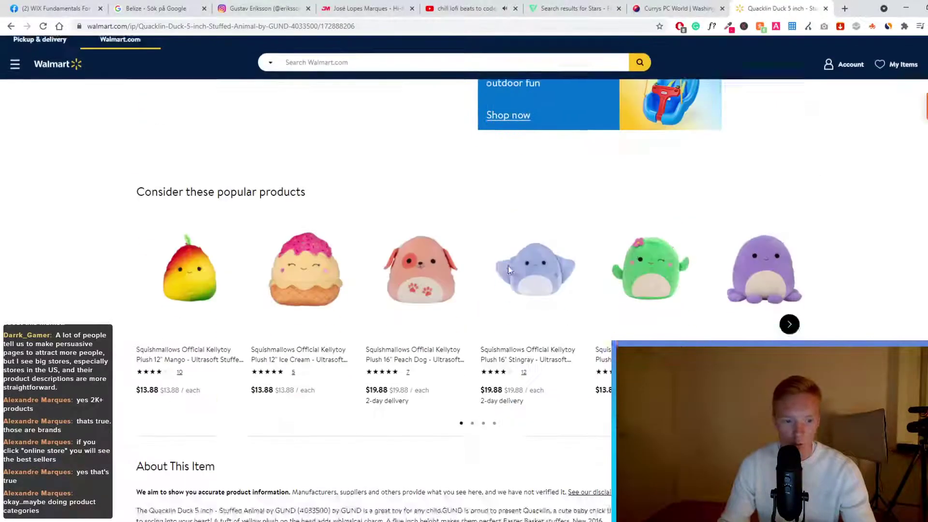
scroll(508, 266, "up", 8)
scroll(510, 251, "up", 4)
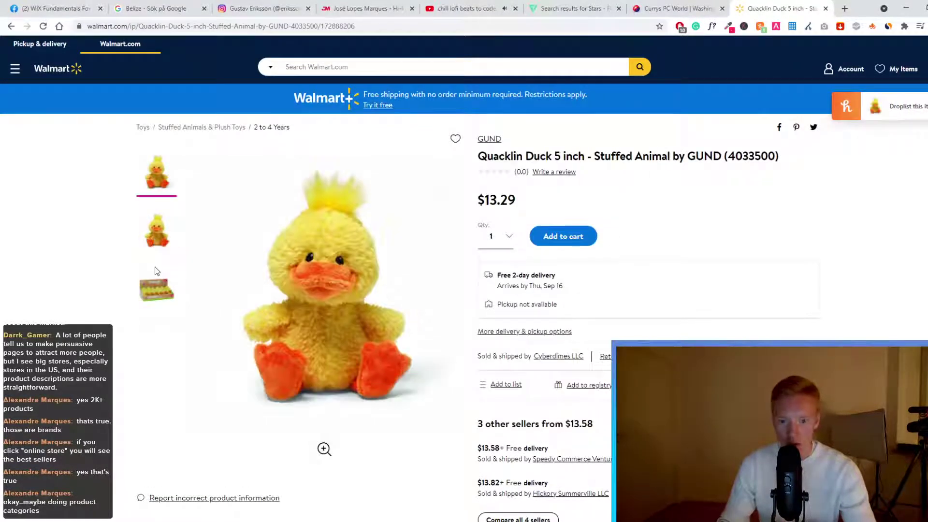
left_click_drag(479, 159, 786, 159)
left_click(650, 180)
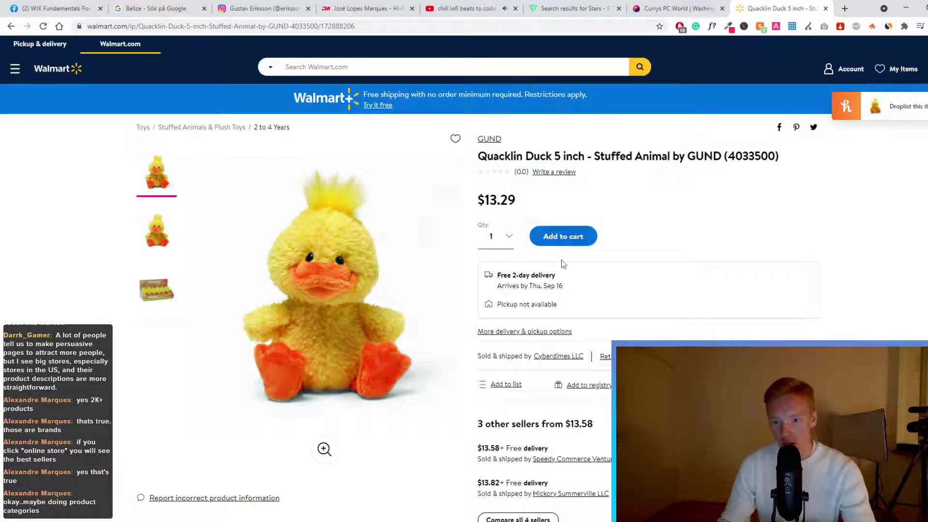
Examine the duck's delivery and seller details, the suggested products and the About This Item text, highlighting parts of the description
scroll(532, 296, "down", 2)
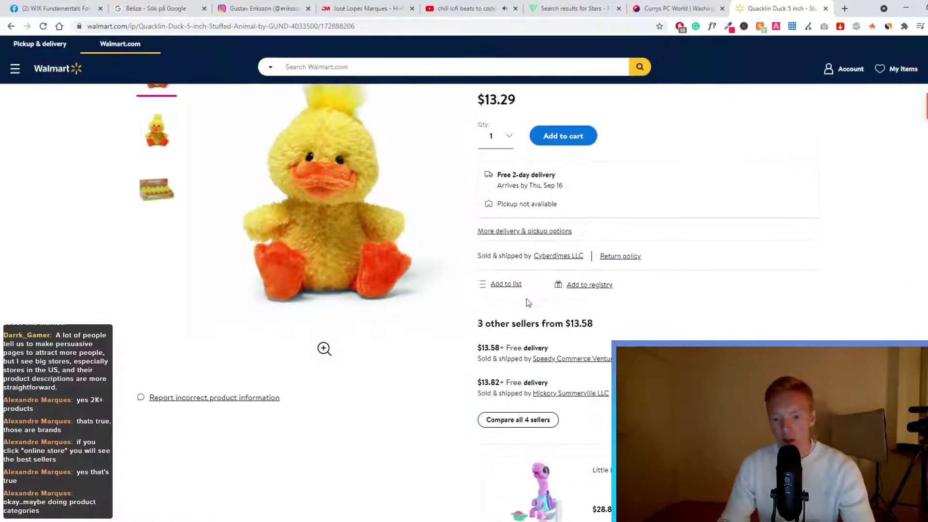
scroll(520, 307, "down", 1)
scroll(483, 305, "up", 3)
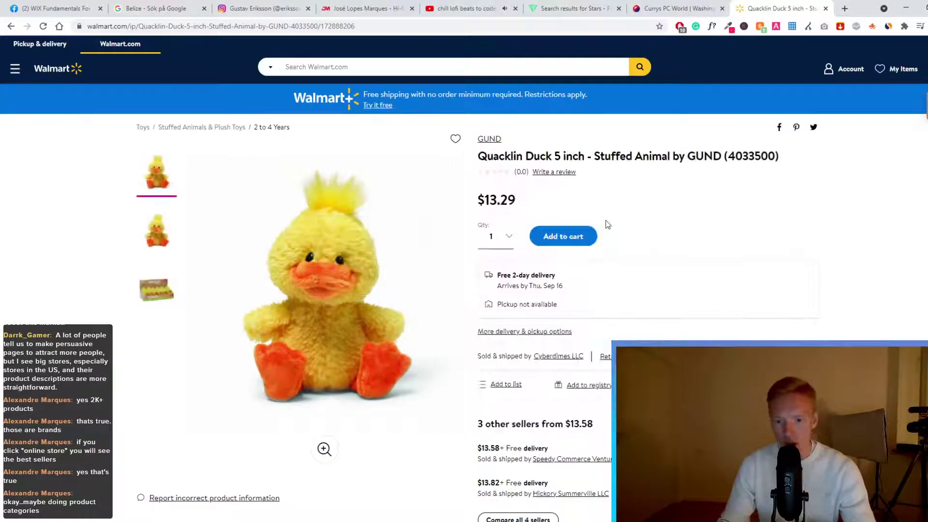
scroll(404, 303, "down", 15)
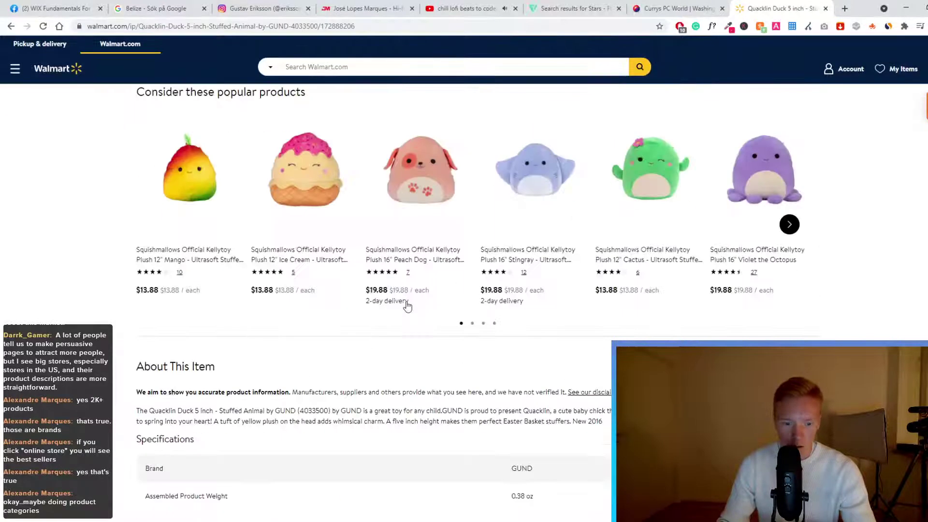
scroll(259, 206, "up", 2)
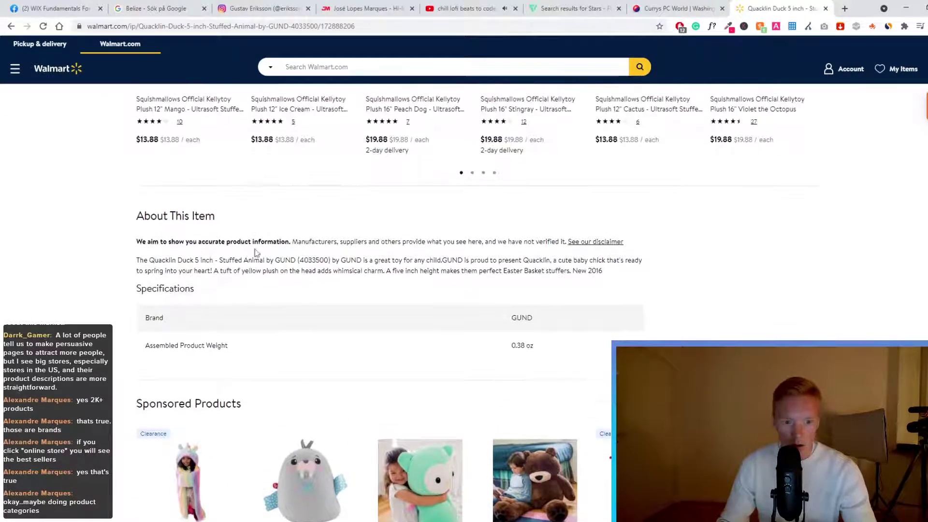
left_click_drag(302, 242, 207, 266)
left_click_drag(274, 261, 512, 261)
scroll(304, 282, "down", 1)
scroll(304, 282, "up", 6)
scroll(304, 282, "down", 4)
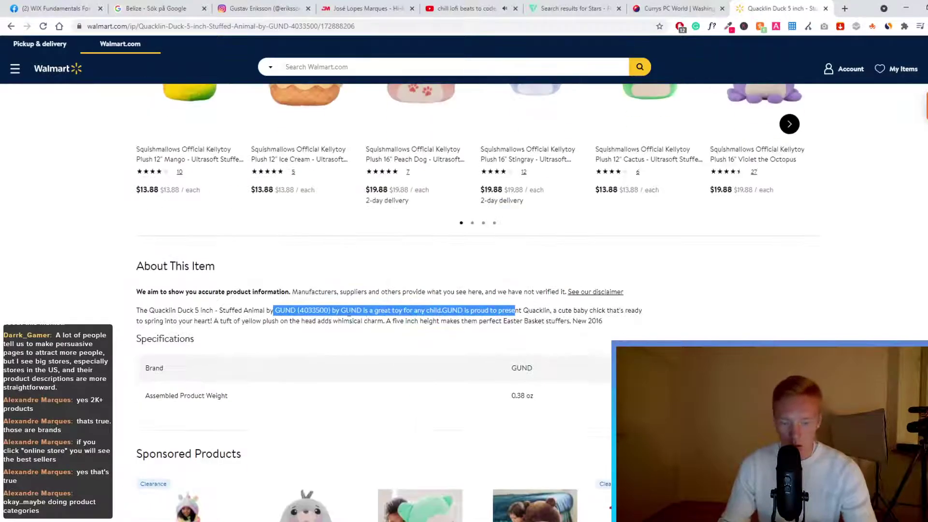
left_click_drag(343, 321, 353, 321)
Highlight the price, add one Quacklin Duck to the cart and return to its product page
scroll(155, 302, "up", 15)
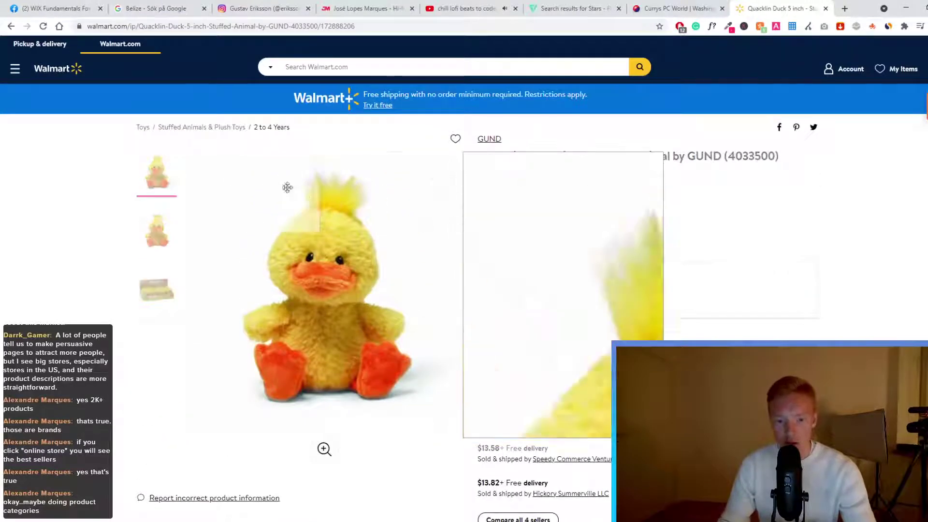
left_click_drag(506, 199, 554, 205)
left_click(561, 208)
left_click(561, 235)
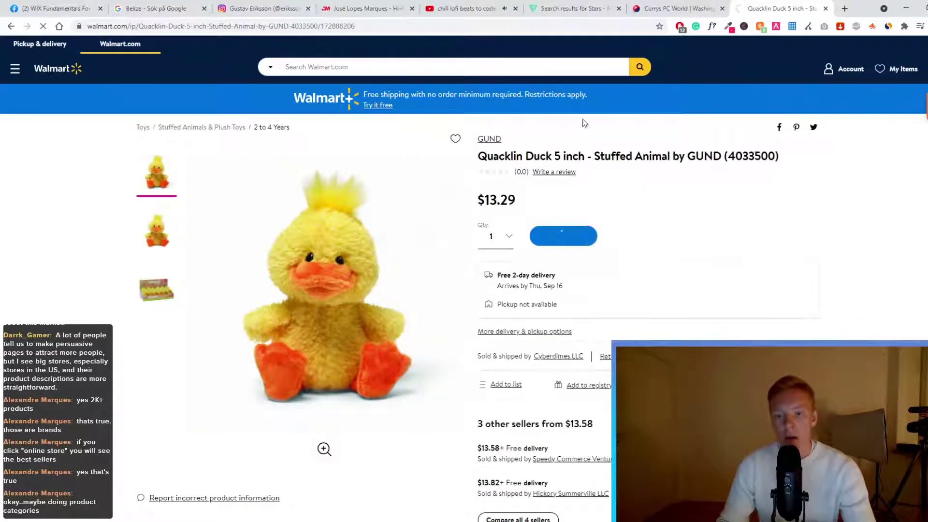
left_click(338, 171)
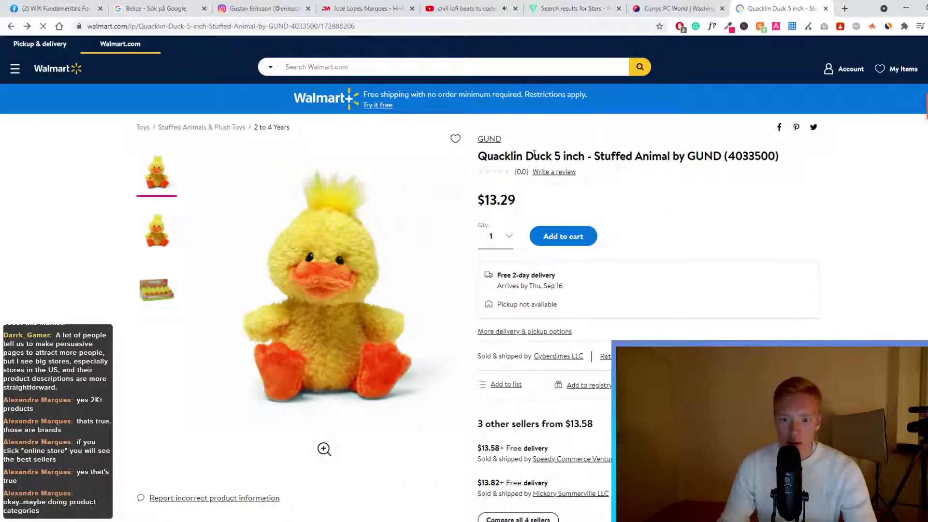
Search Walmart for "yellow" and extend the query to "yellow duck"
left_click(314, 71)
type("yellow")
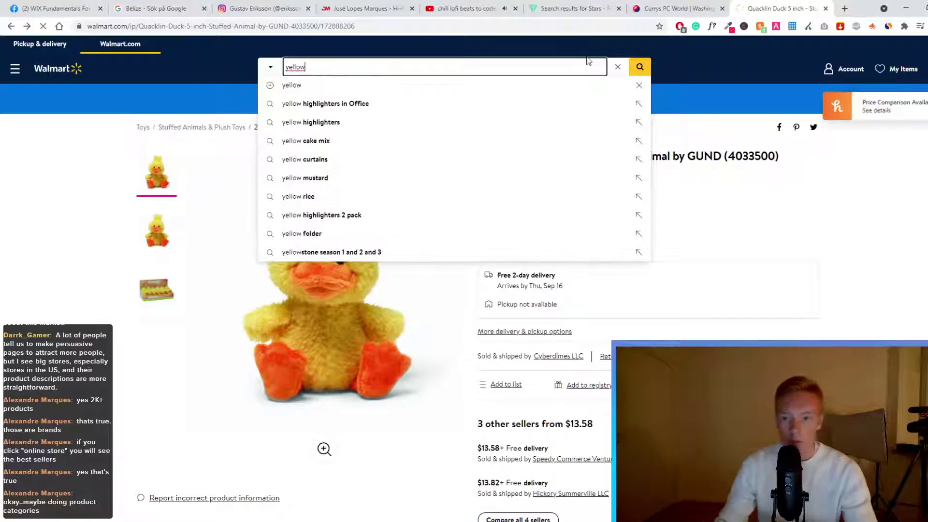
left_click(639, 67)
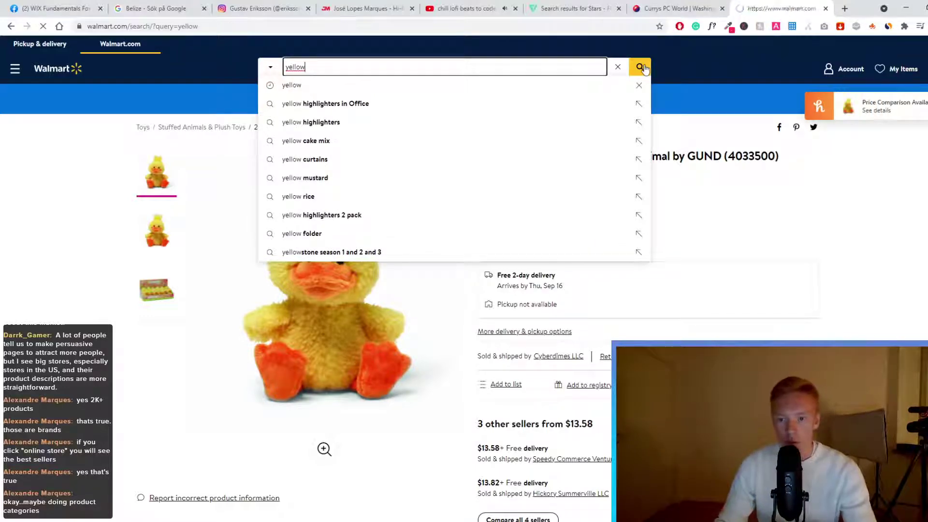
left_click(338, 66)
type("duck")
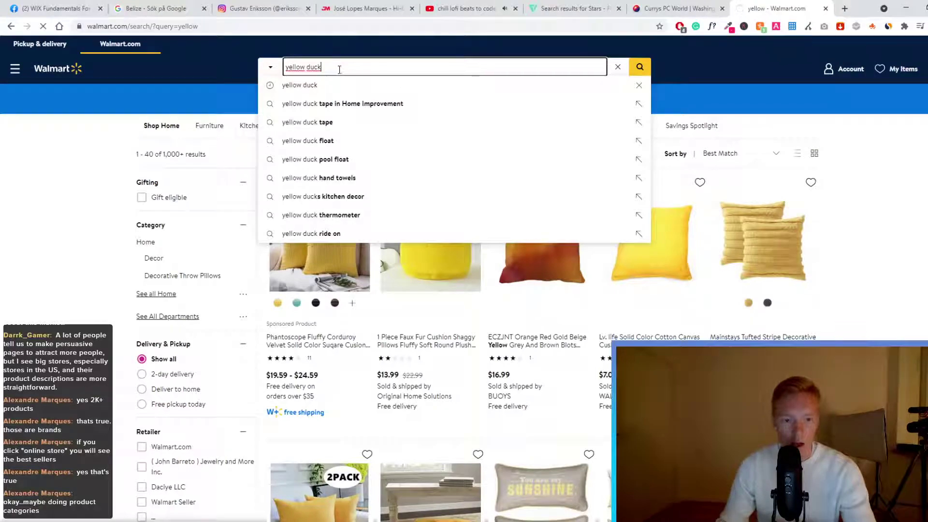
key("Return")
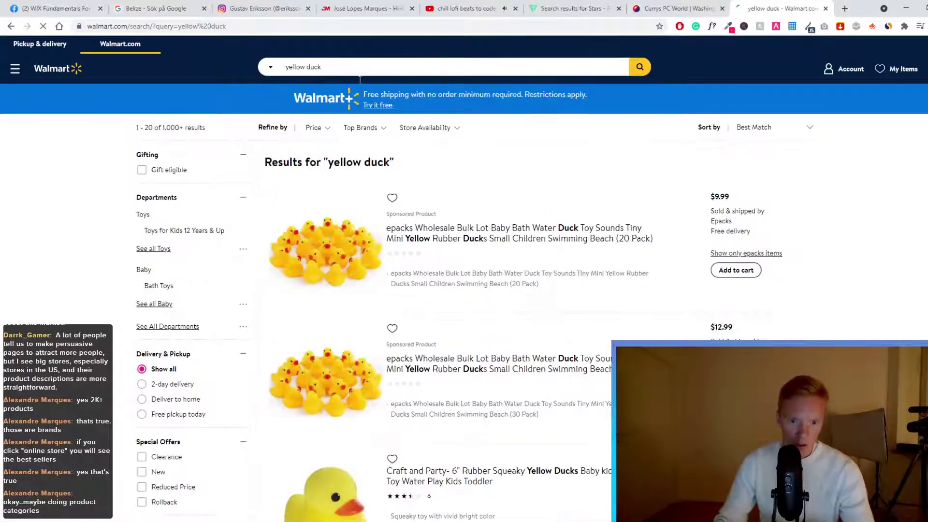
Look through Walmart's "yellow duck" results, checking the shopping cart in between and returning to the list
scroll(357, 146, "down", 5)
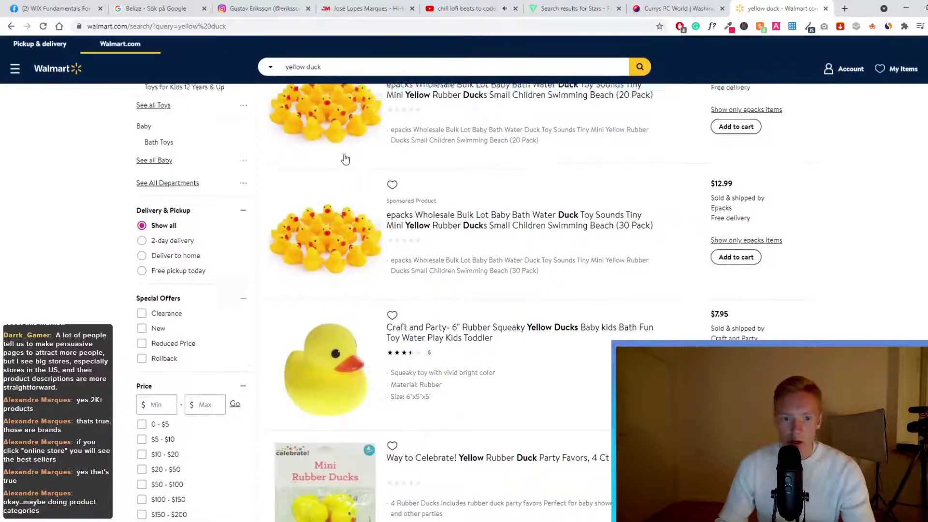
scroll(362, 203, "up", 5)
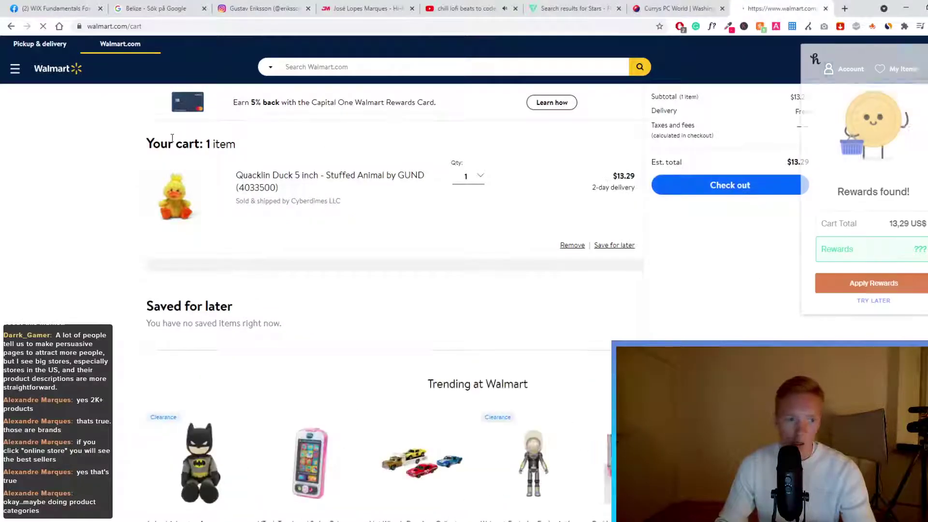
key("alt+Left")
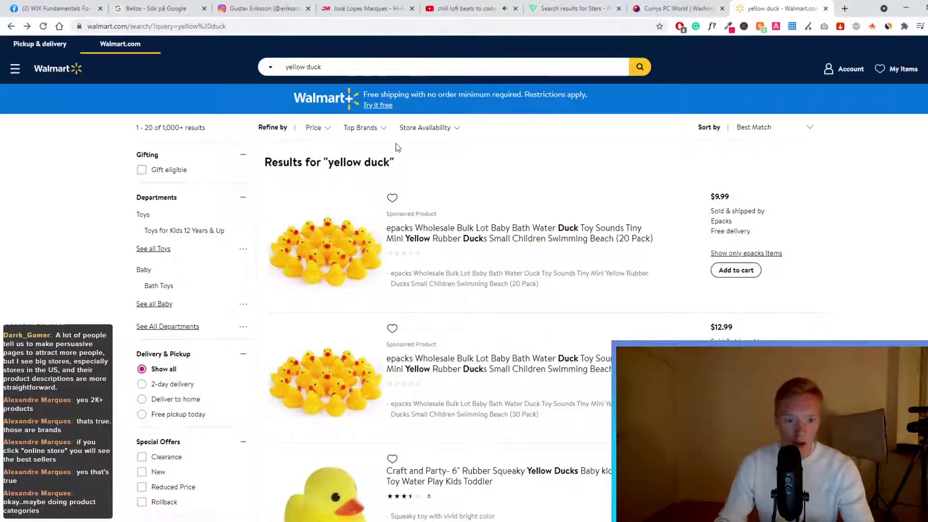
scroll(390, 143, "down", 4)
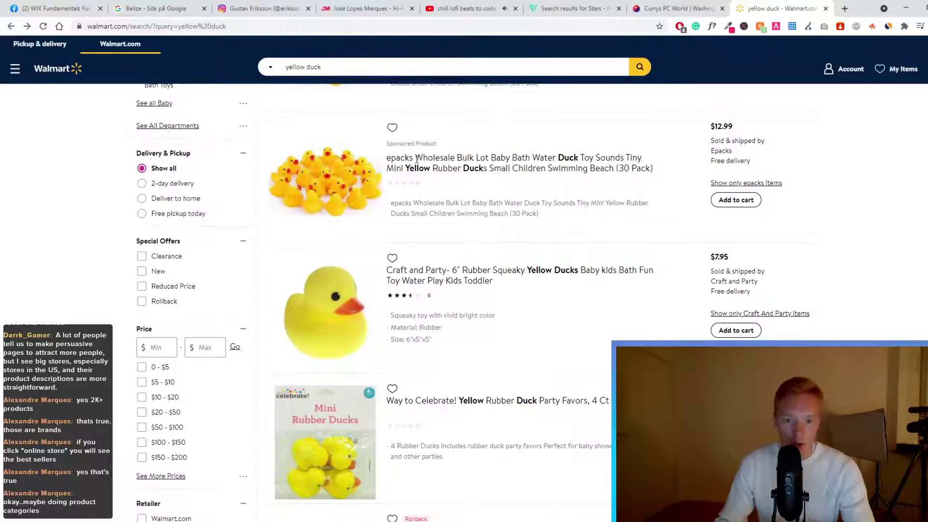
scroll(343, 228, "down", 2)
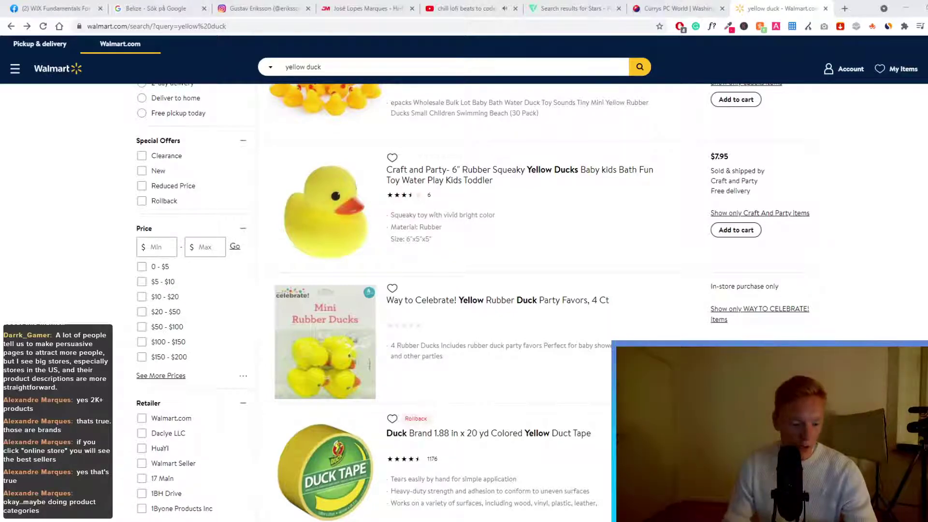
scroll(406, 237, "up", 6)
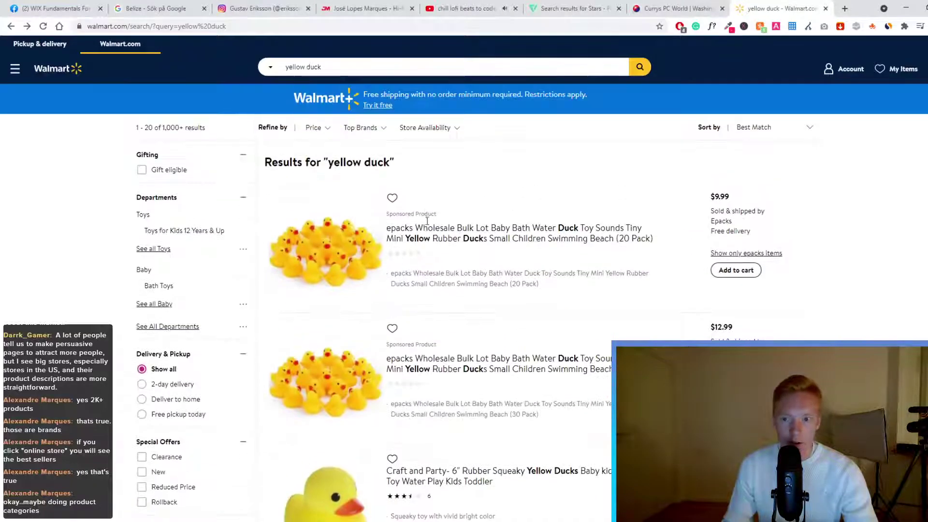
Glance at the Currys homepage and switch back to the José Lopes Marques homepage
left_click(677, 8)
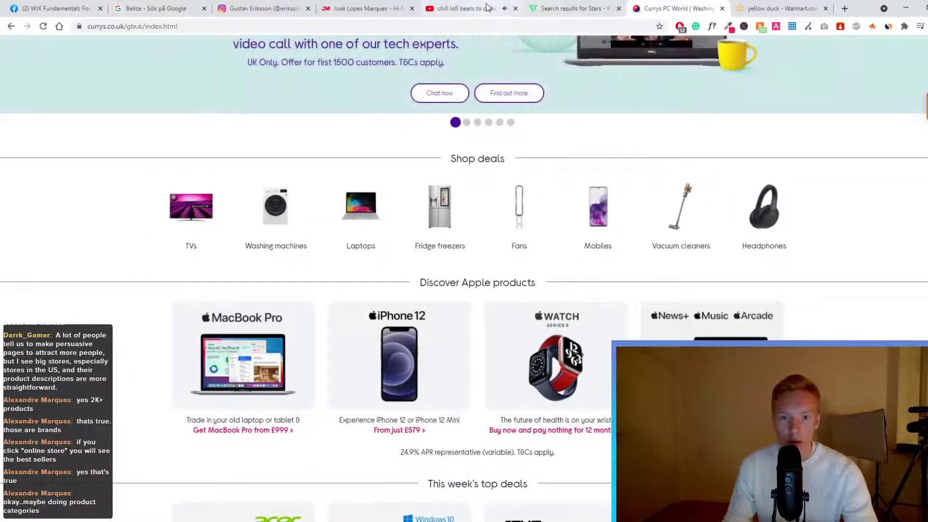
left_click(366, 10)
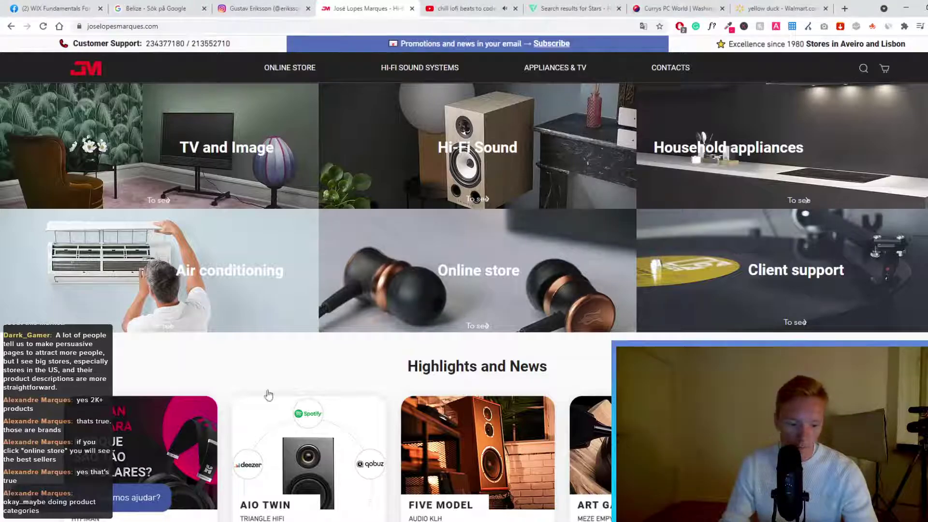
Review the José Lopes Marques homepage down to the footer, highlighting the About Us text, and return to the top
scroll(684, 263, "down", 12)
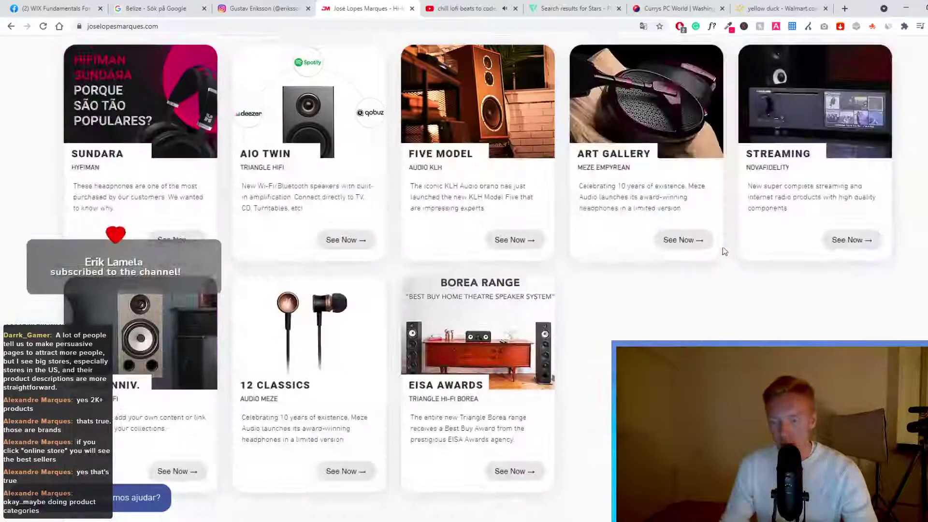
scroll(639, 282, "up", 3)
scroll(611, 296, "down", 8)
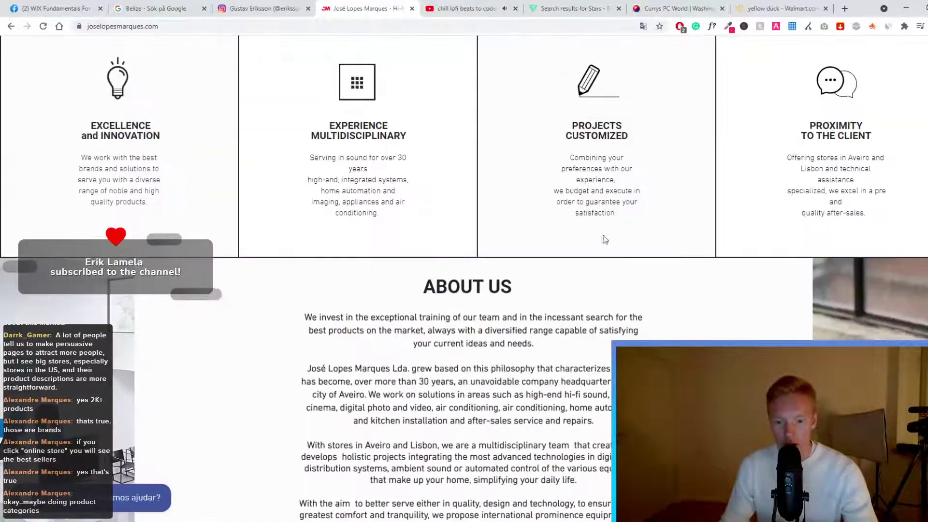
scroll(603, 238, "down", 3)
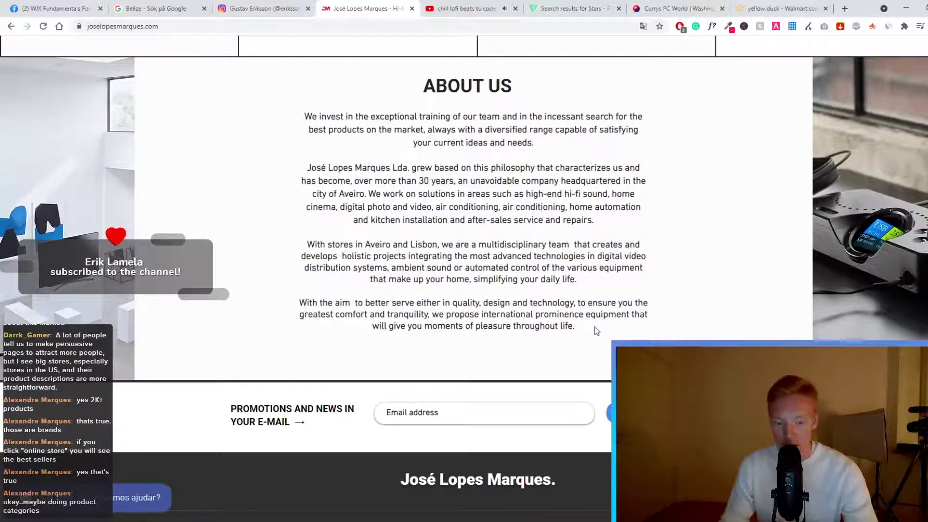
left_click_drag(594, 327, 315, 220)
scroll(421, 239, "down", 5)
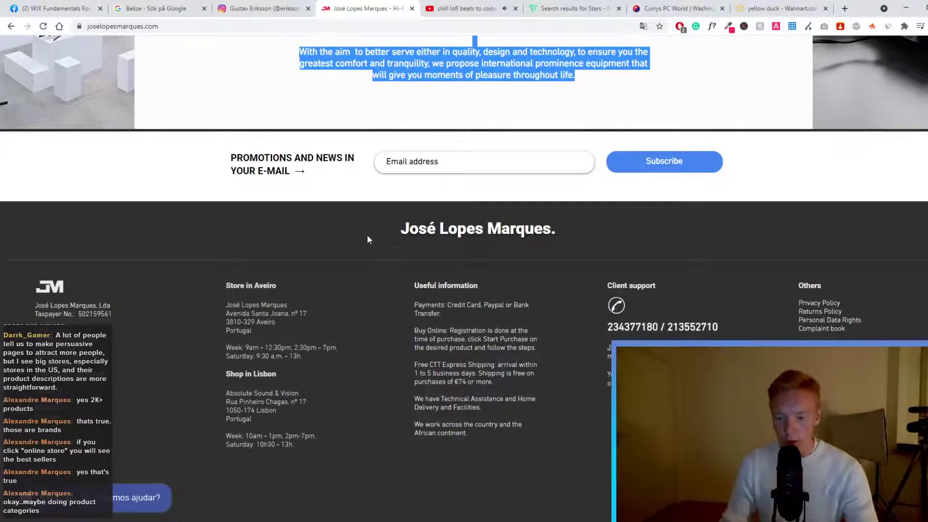
scroll(367, 234, "up", 8)
scroll(353, 252, "up", 10)
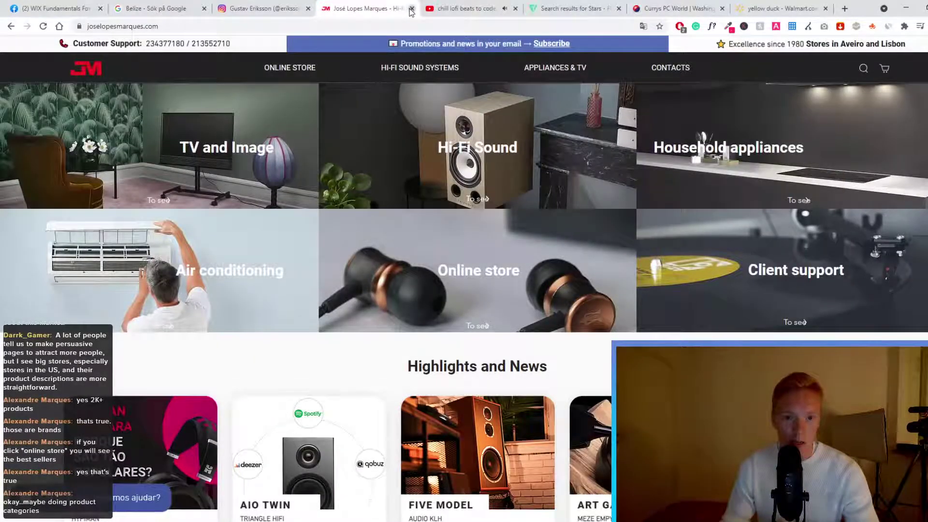
left_click(411, 9)
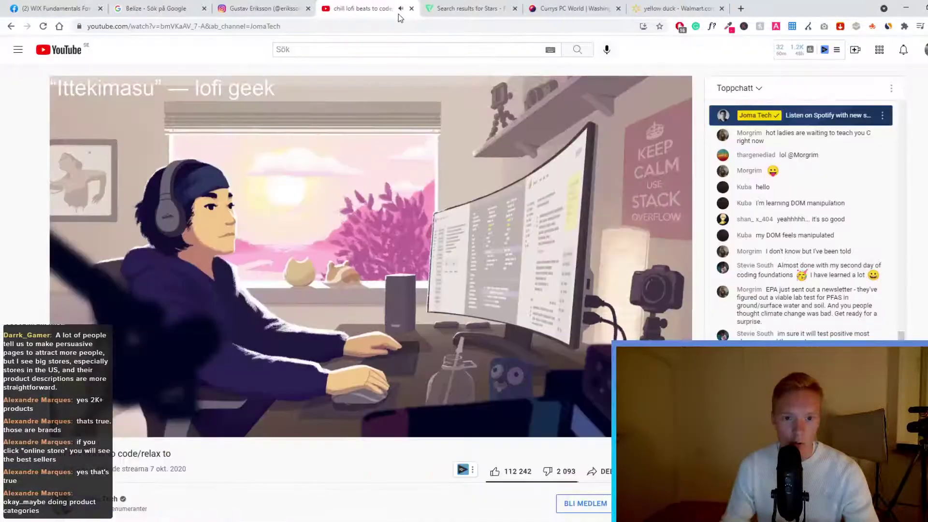
left_click(471, 9)
left_click(573, 9)
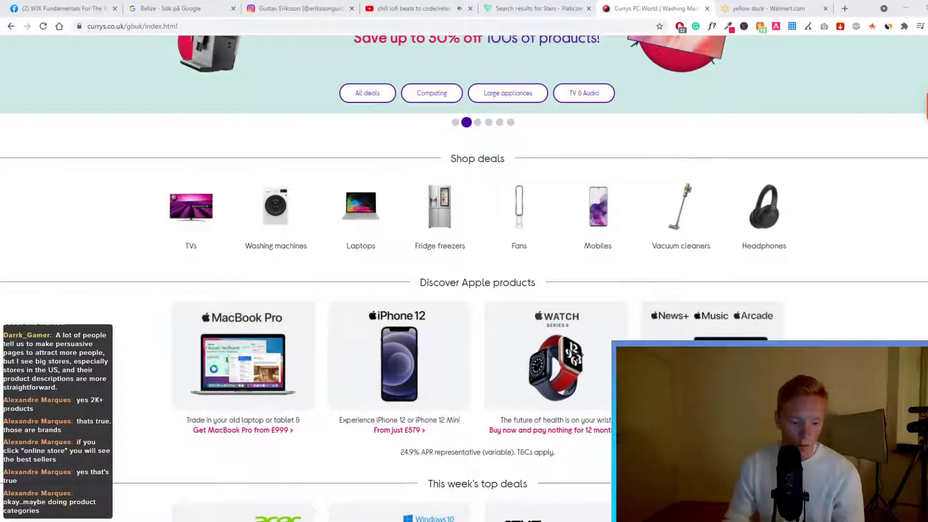
left_click(707, 9)
Return to the Google search for Belize and open the country in Google Maps
left_click(196, 7)
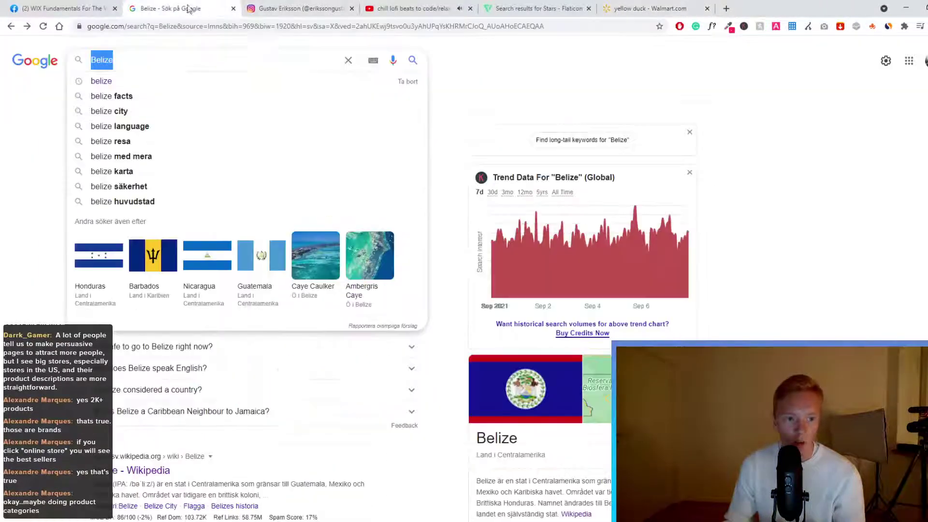
left_click(34, 116)
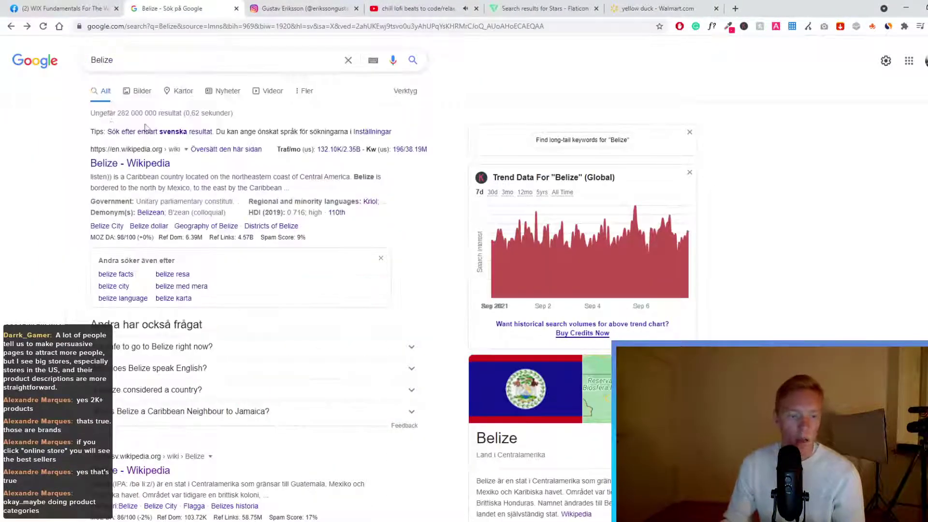
left_click(597, 369)
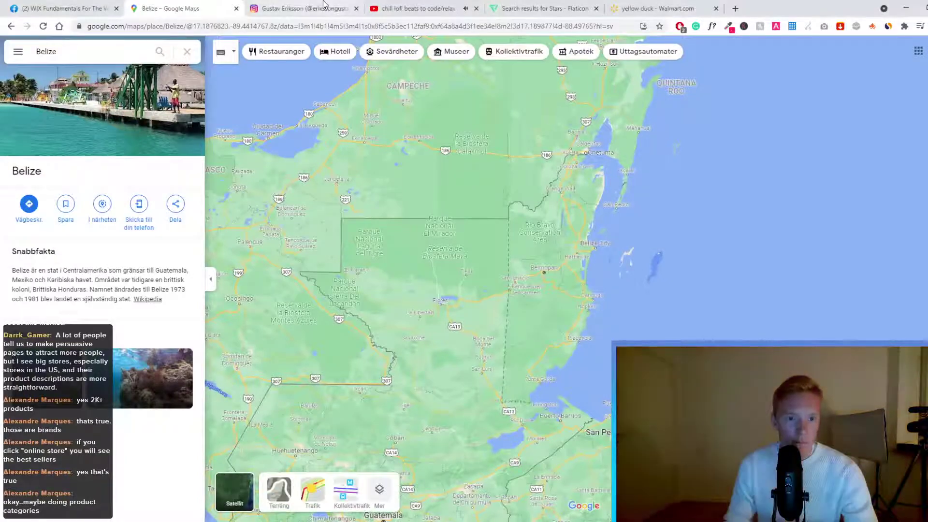
Replace the Flaticon star results with the YouTube home page and close the Walmart page
left_click(421, 8)
left_click(559, 8)
left_click(531, 26)
type("y")
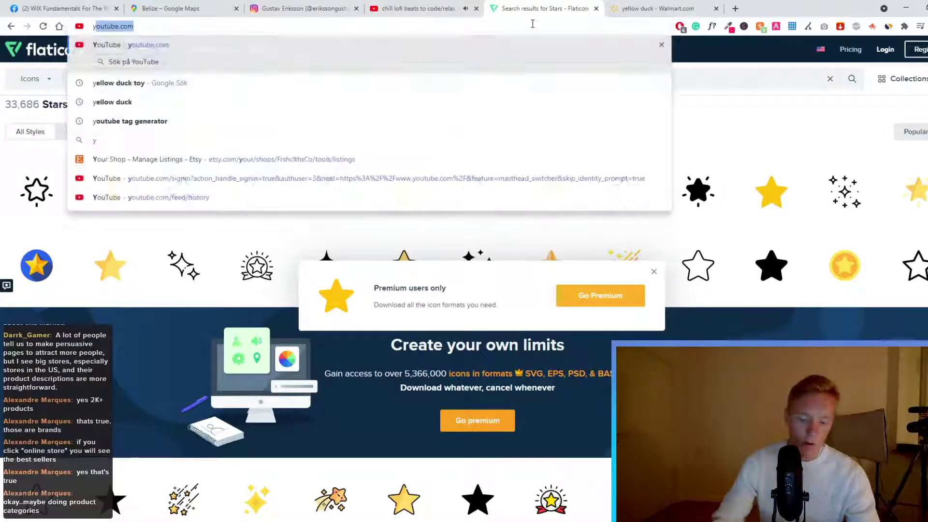
key("Return")
left_click(716, 8)
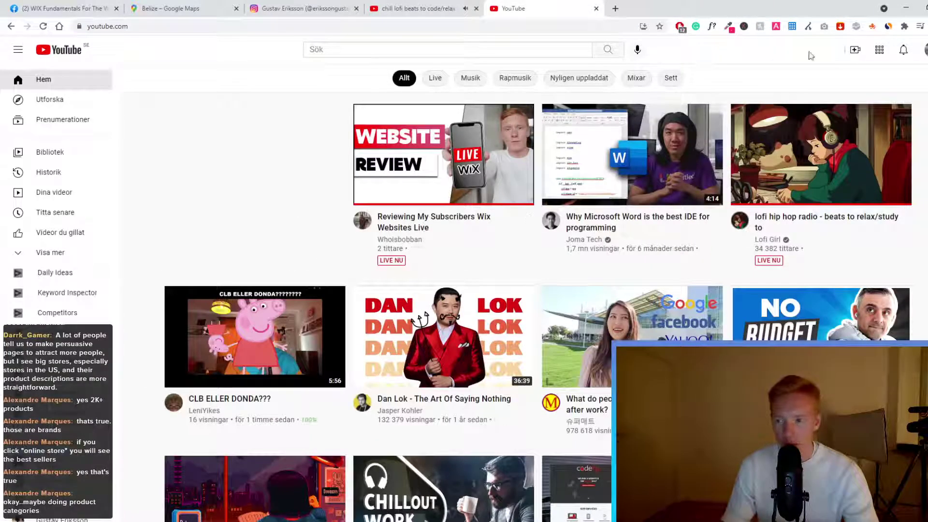
Look at the Whoisbobban channel page and return to the YouTube home page
left_click(923, 49)
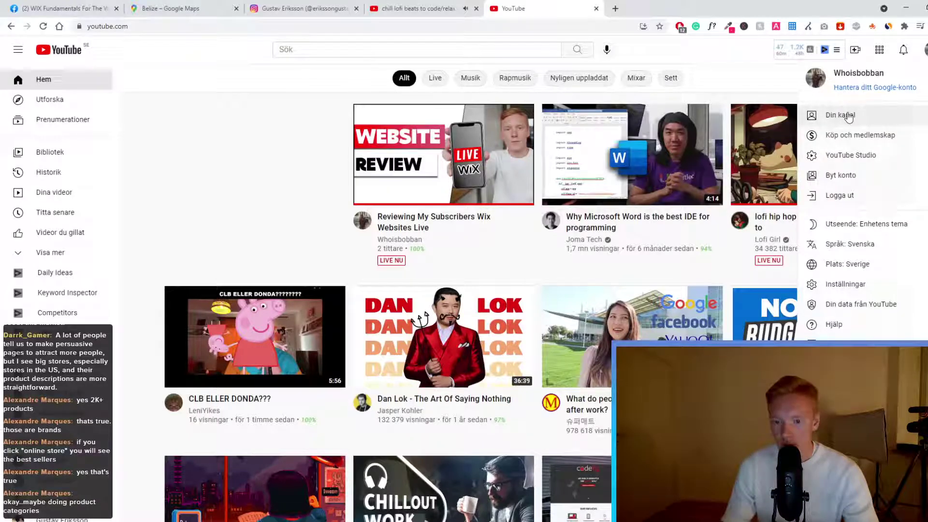
left_click(848, 118)
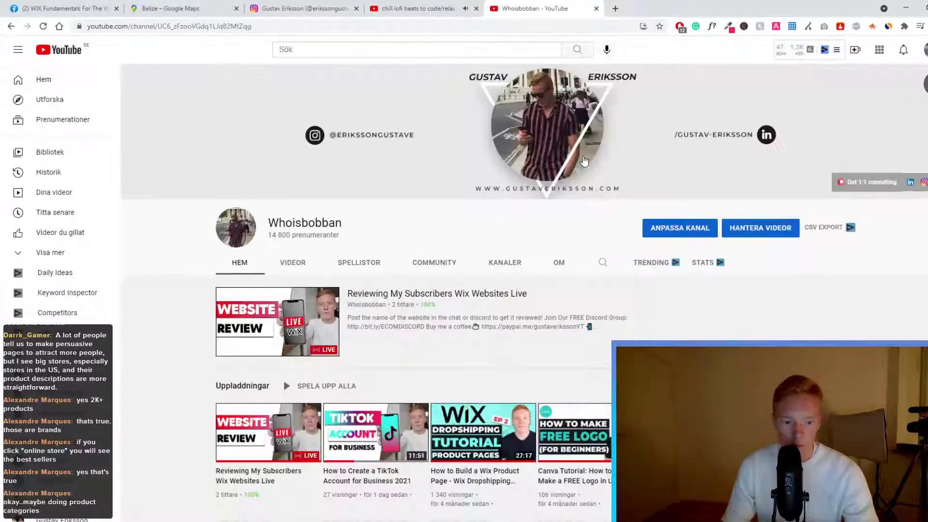
left_click(10, 26)
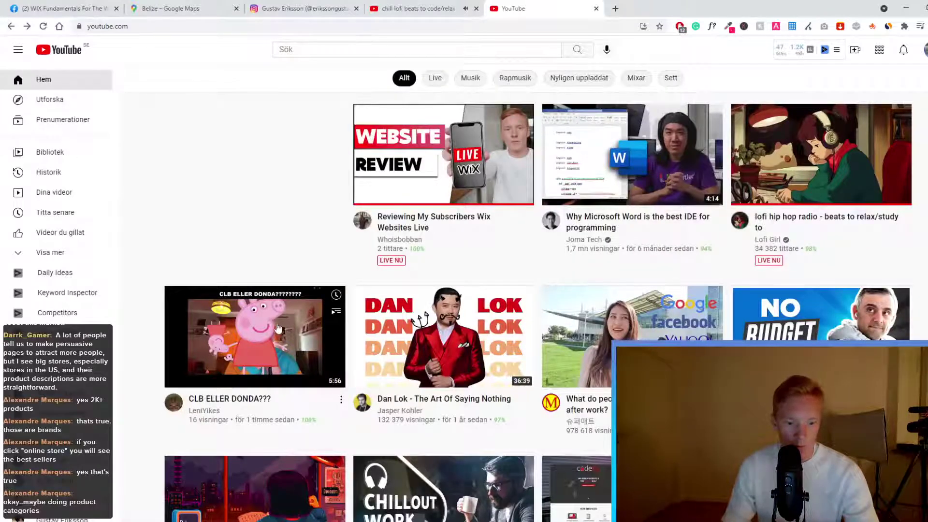
Open the video "CLB ELLER DONDA???" and like it
left_click(232, 384)
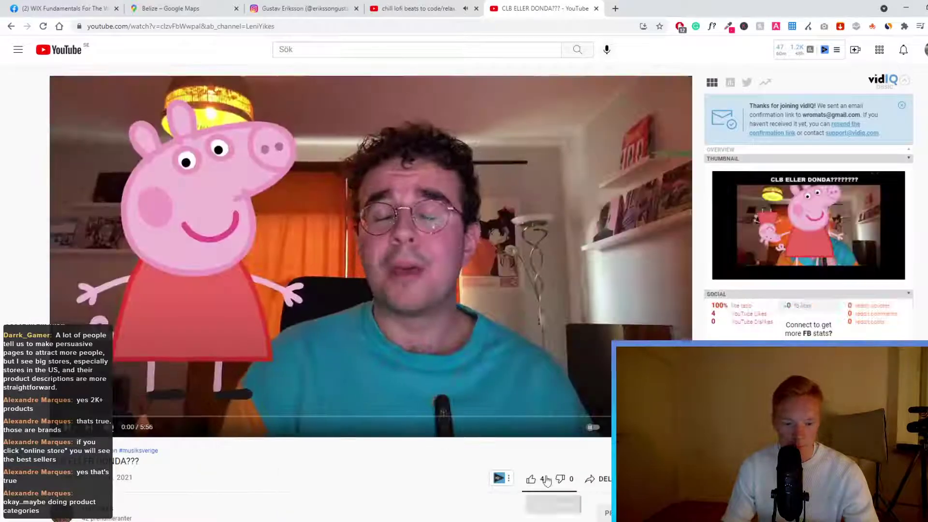
left_click(531, 479)
Open YouTube Studio, close its tab and glance at the Instagram profile
left_click(924, 49)
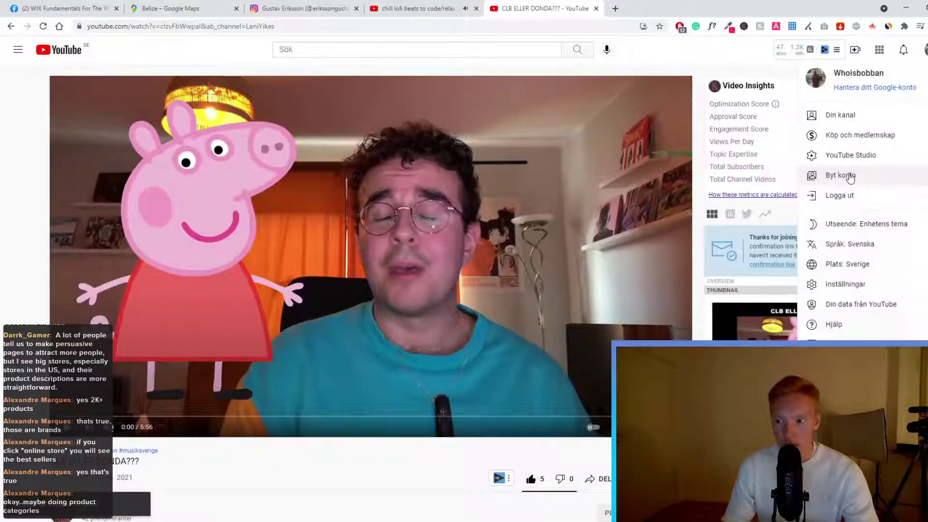
left_click(850, 155)
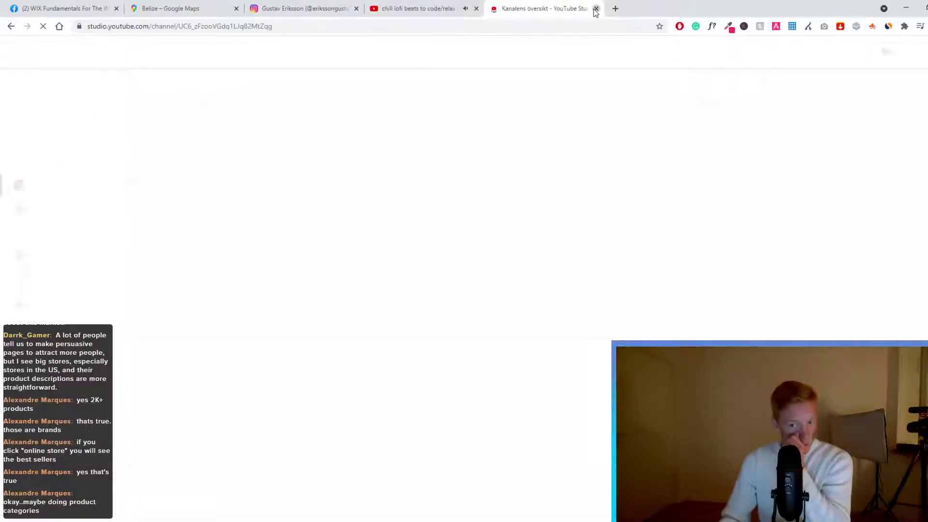
left_click(595, 8)
key("ctrl+shift+Tab")
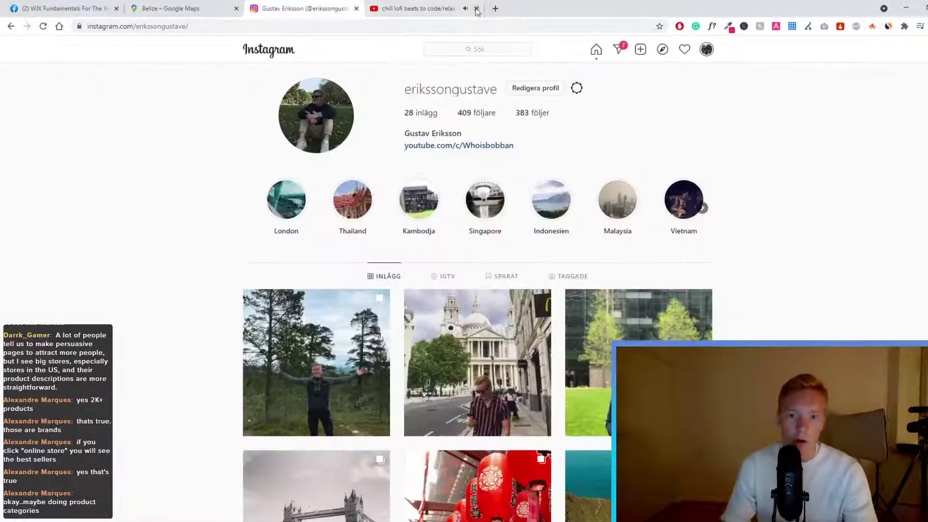
Load YouTube in a new tab and show the Whoisbobban channel's list of videos
key("ctrl+t")
type("y")
key("Return")
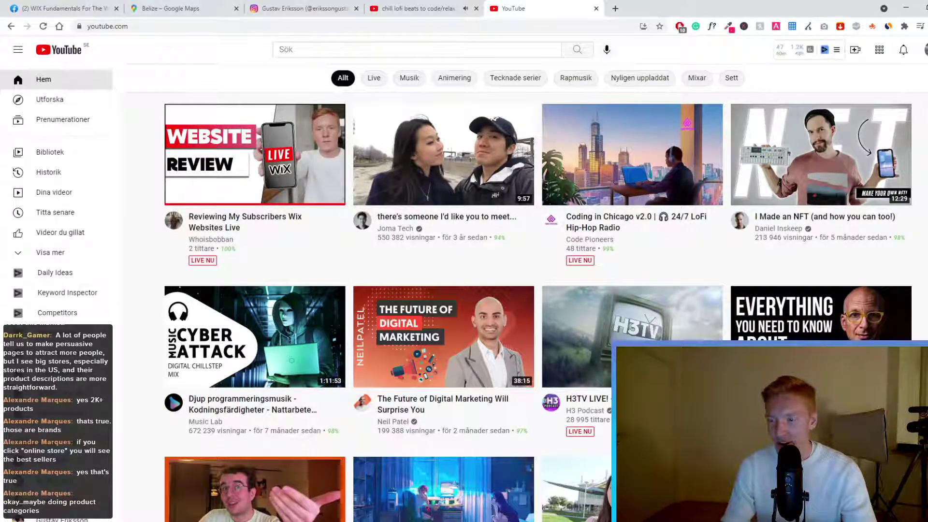
left_click(923, 49)
left_click(833, 112)
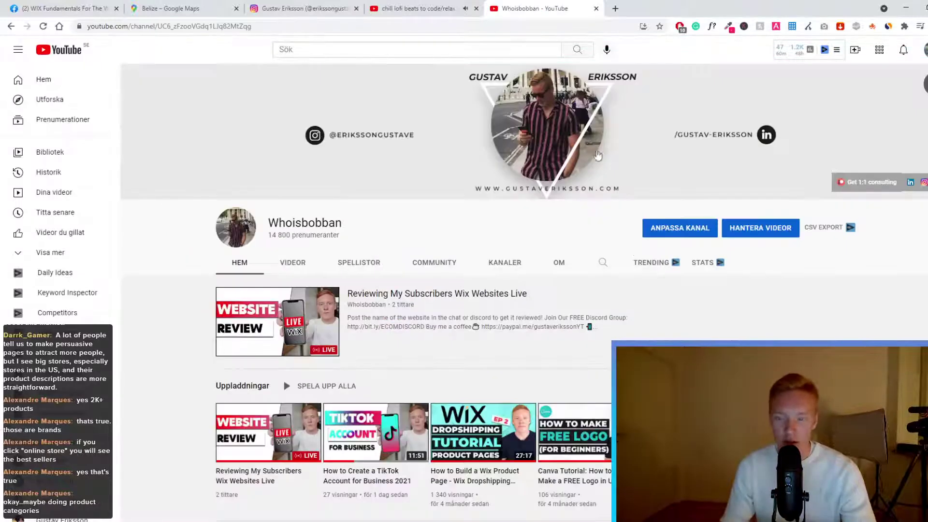
left_click(299, 257)
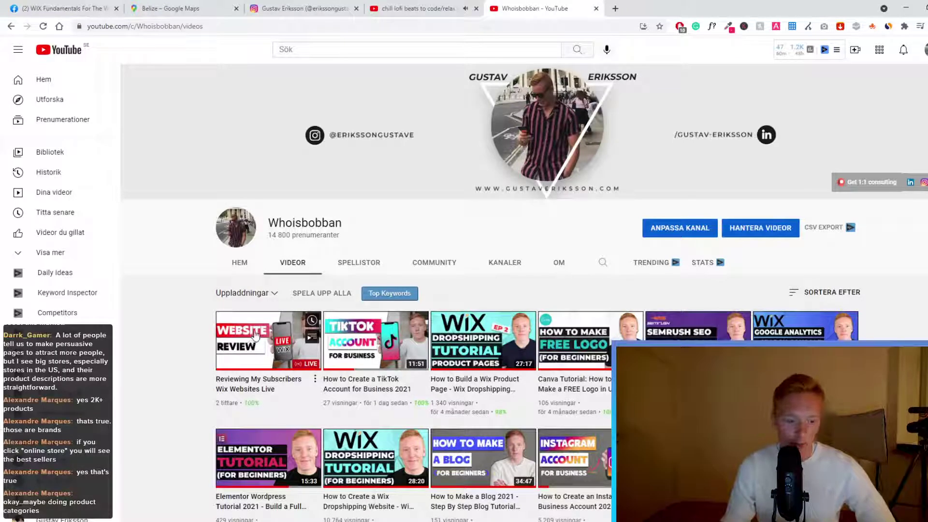
Open the live stream "Reviewing My Subscribers Wix Websites Live", dismiss its poll form and like the stream
left_click(255, 335)
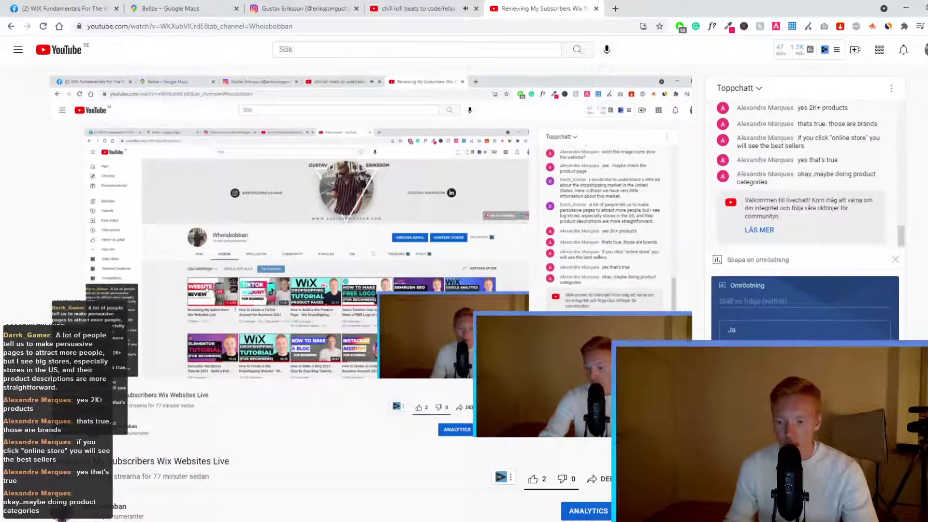
left_click(753, 505)
left_click(895, 260)
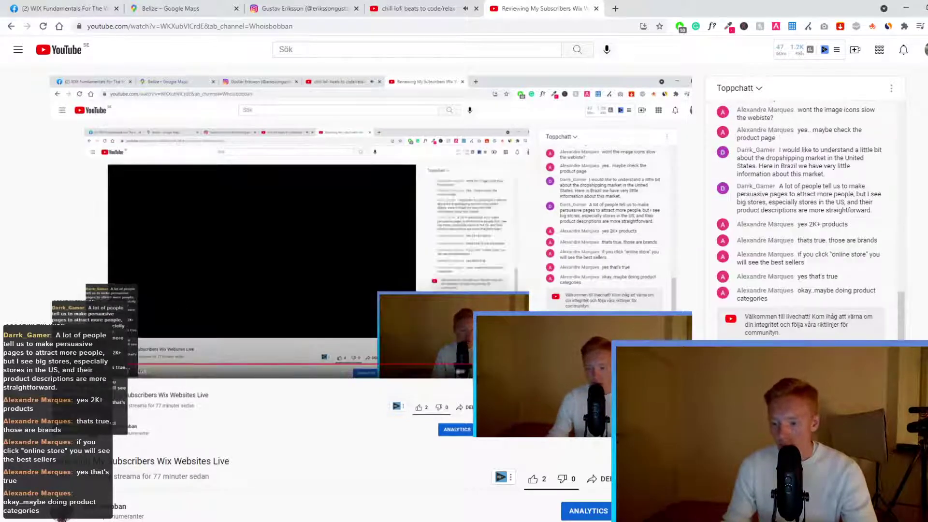
left_click(535, 479)
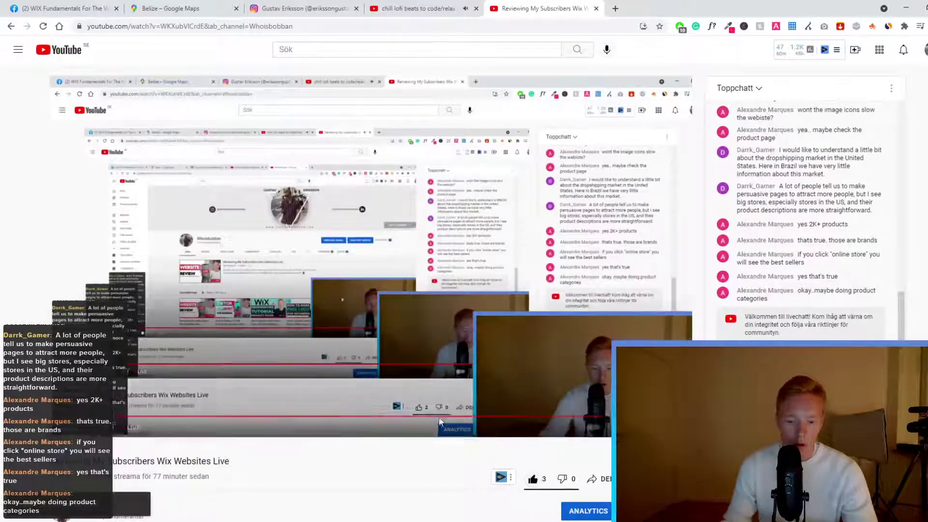
Skim the live stream's page and go back to the channel's list of videos
scroll(407, 445, "down", 4)
scroll(251, 357, "up", 4)
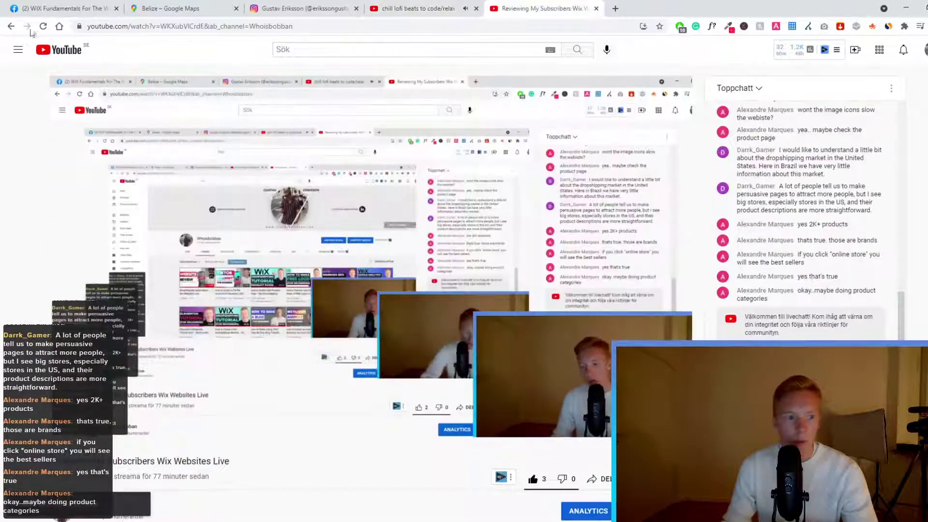
left_click(11, 27)
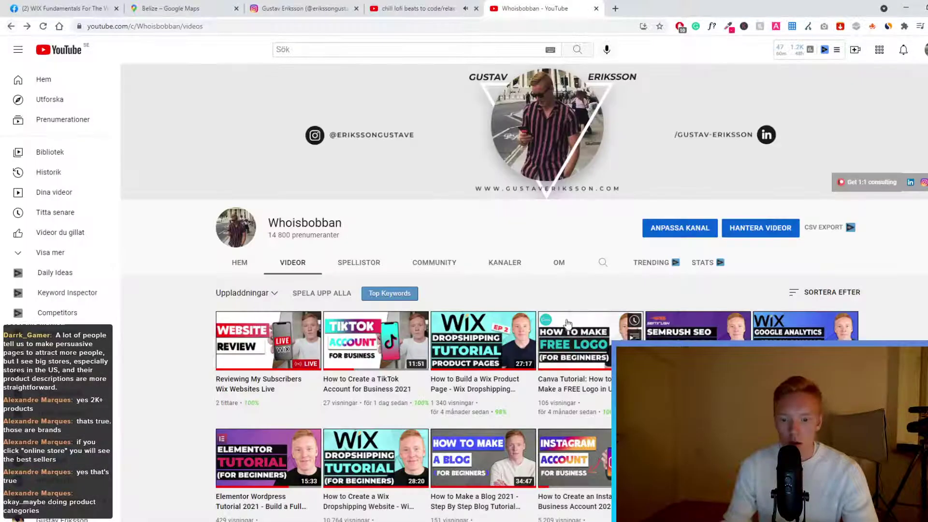